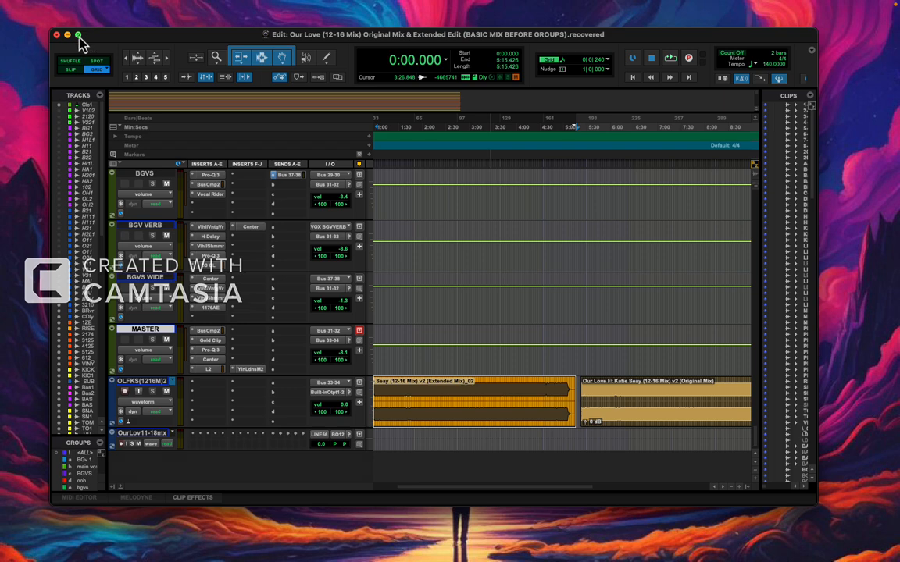
Expand the Edit window to full screen and save the session.
left_click(78, 36)
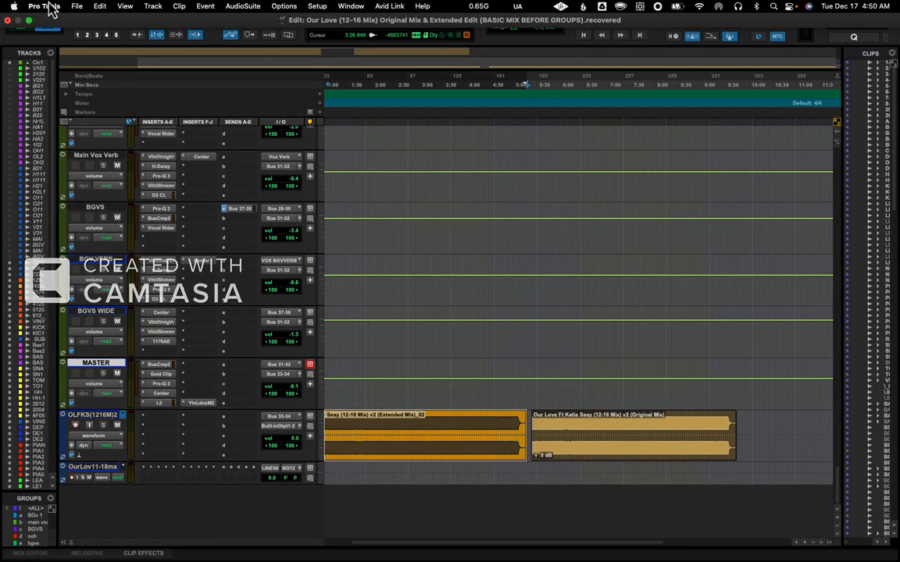
left_click(45, 8)
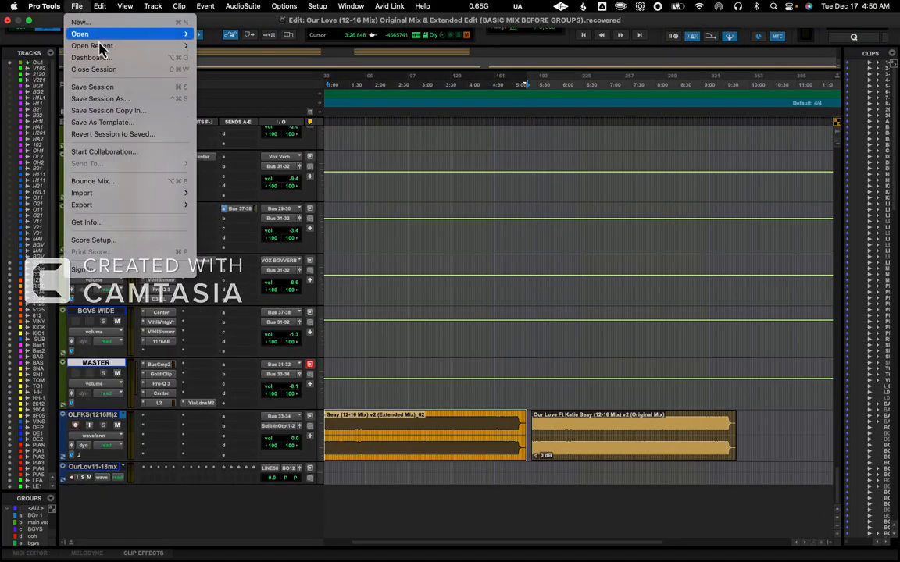
left_click(103, 87)
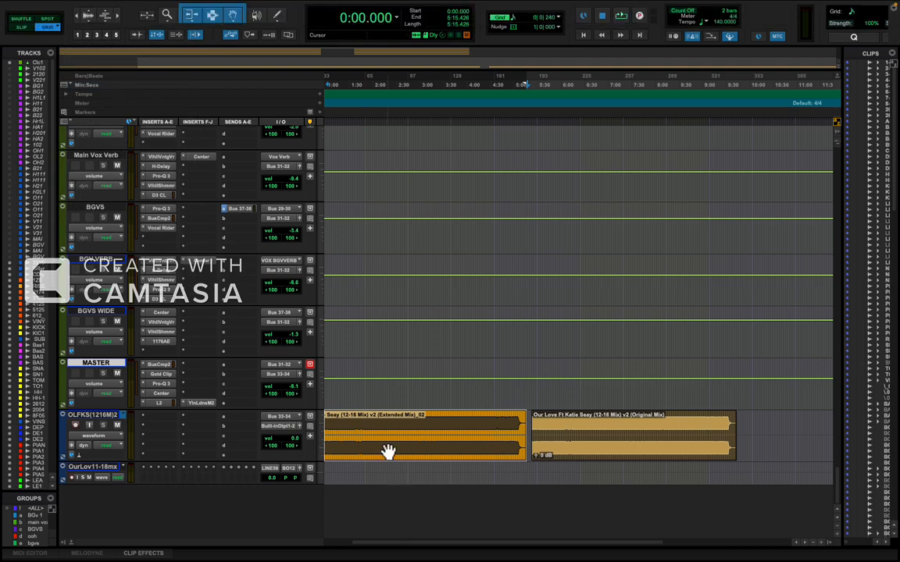
Look over the two mix clips on the OLFKS(1216M)2 track, selecting the Original Mix clip and the Extended Mix clip in turn.
scroll(388, 451, "up", 1)
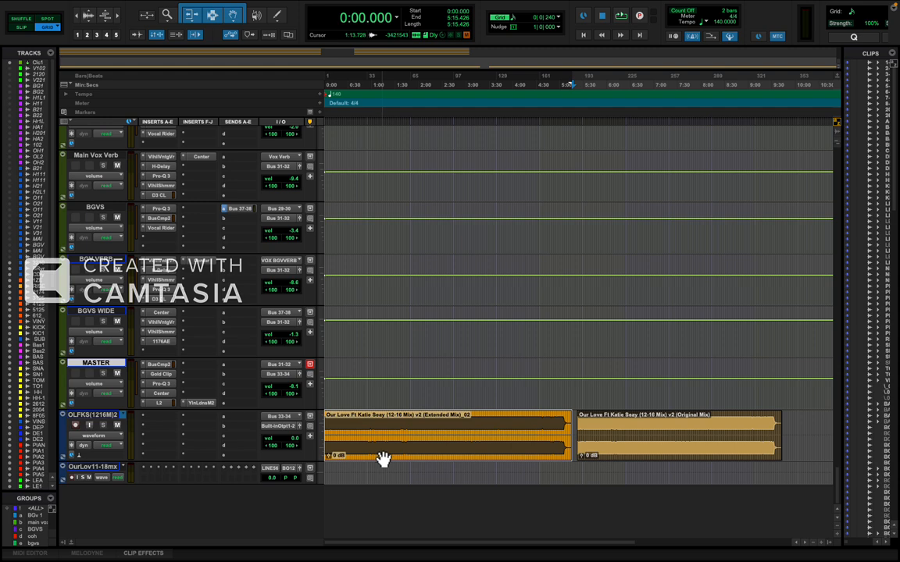
scroll(404, 453, "down", 1)
left_click(508, 451)
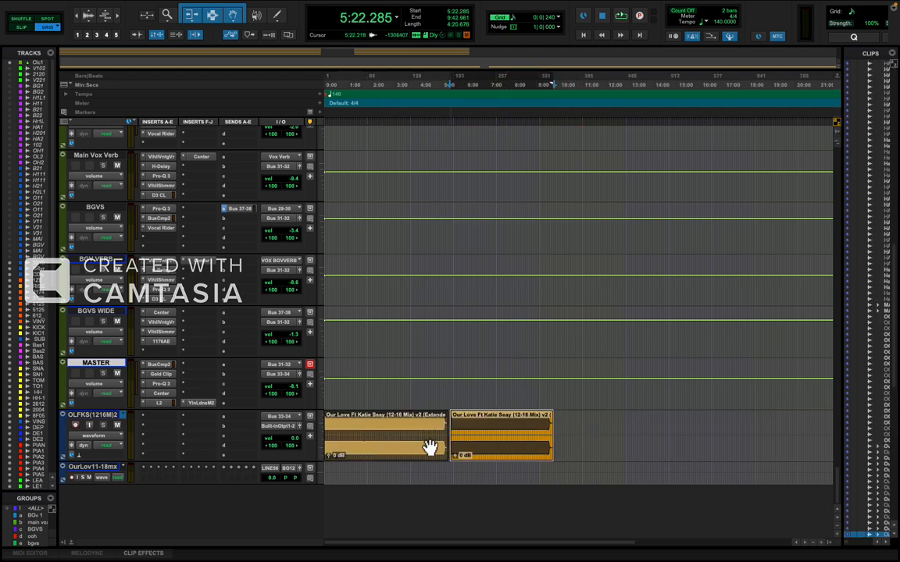
left_click(398, 446)
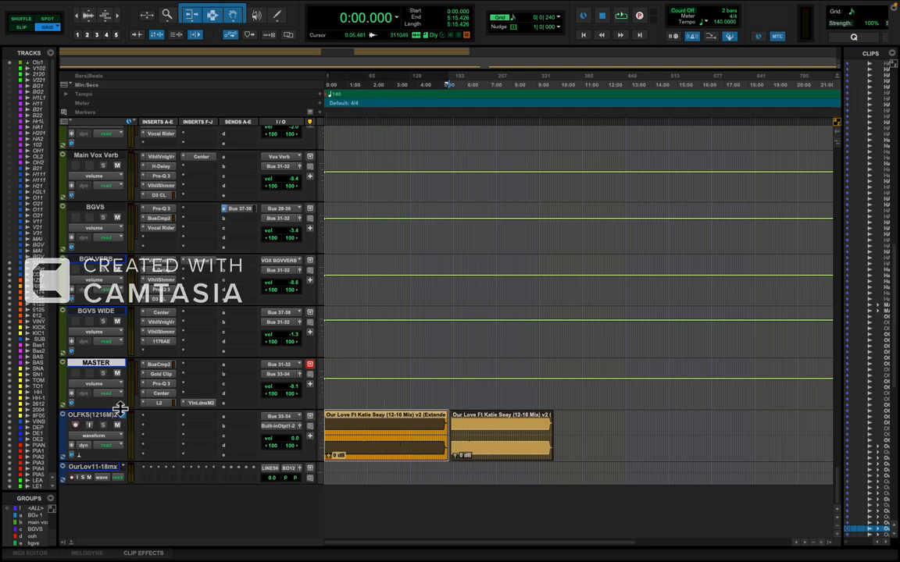
Inspect the settings of the Center and Gold Clip Track inserts on the 26IVER_128 track, closing each plug-in after viewing.
scroll(120, 417, "up", 10)
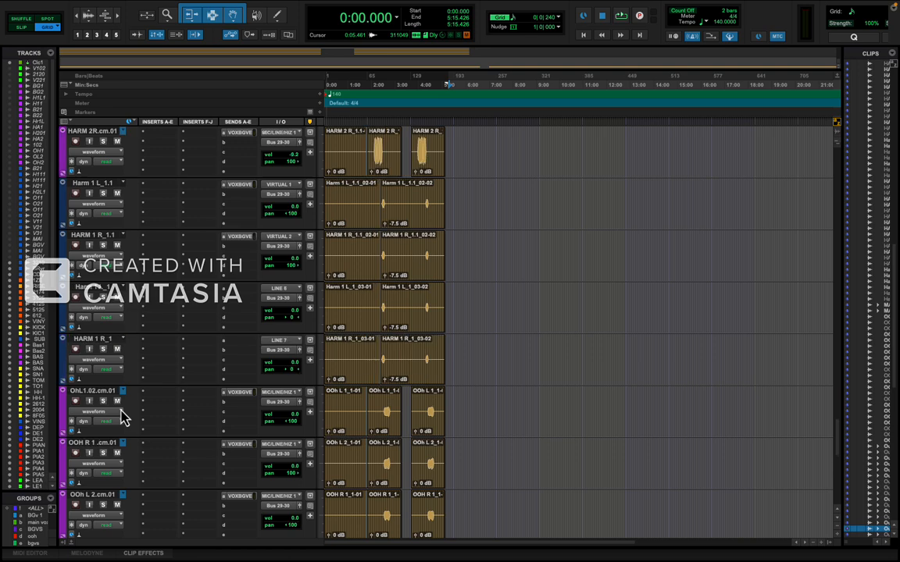
scroll(121, 417, "down", 10)
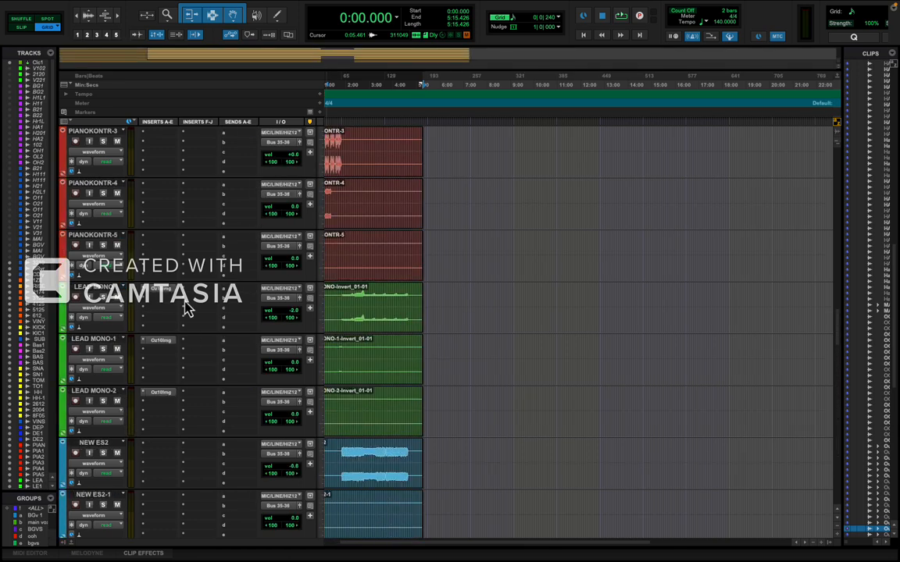
scroll(179, 316, "up", 10)
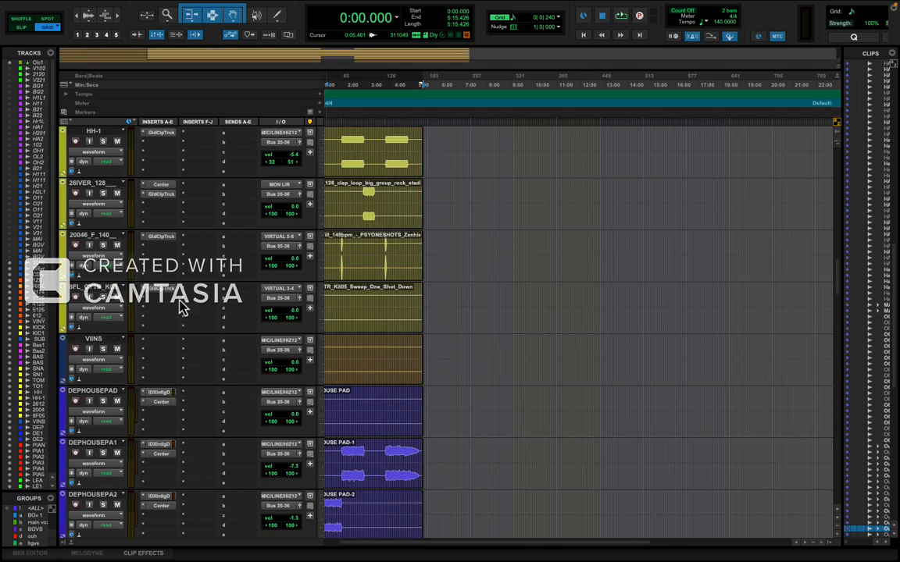
left_click(167, 193)
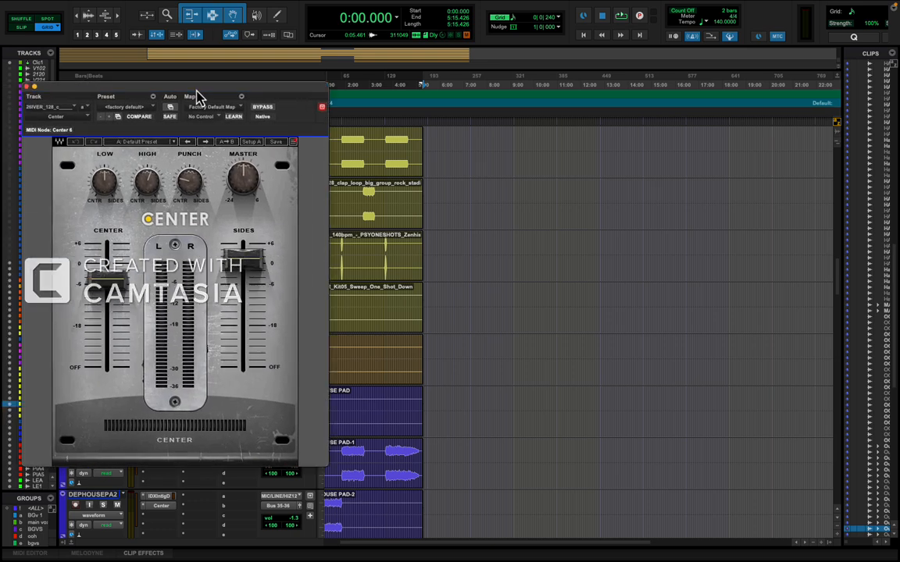
left_click_drag(197, 95, 312, 102)
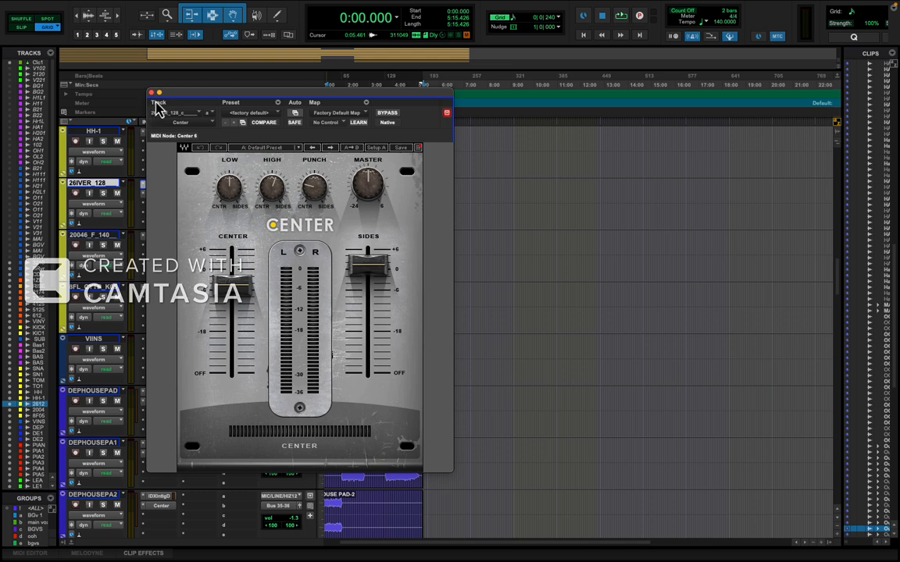
left_click(152, 94)
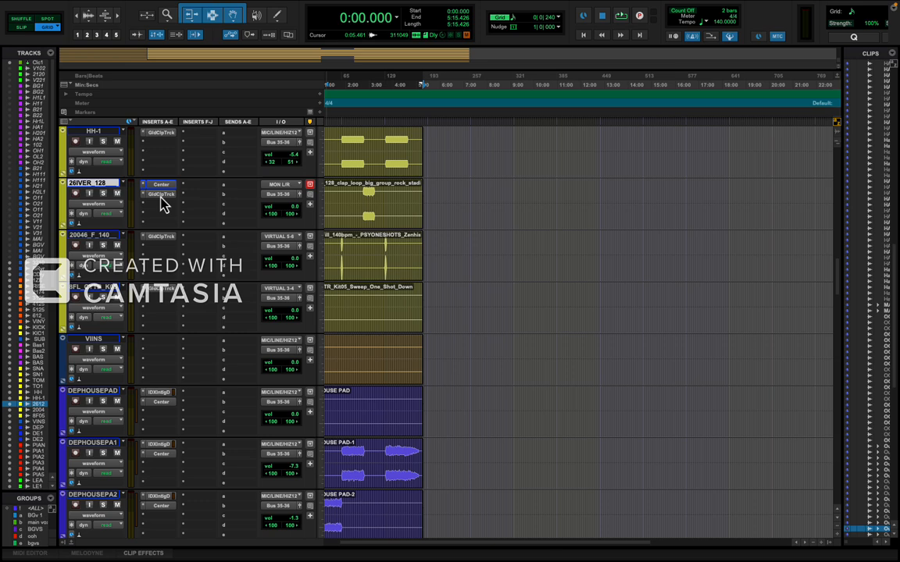
left_click(160, 195)
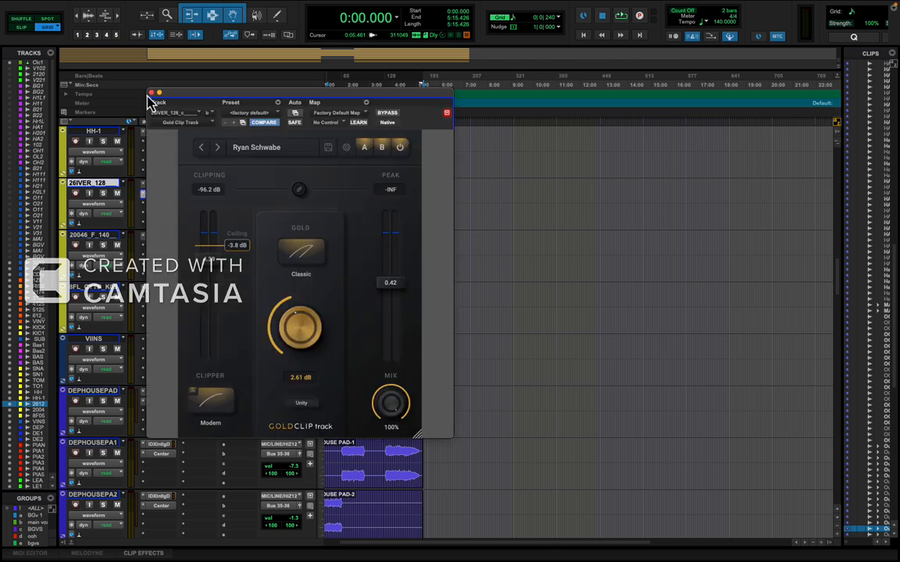
left_click(153, 94)
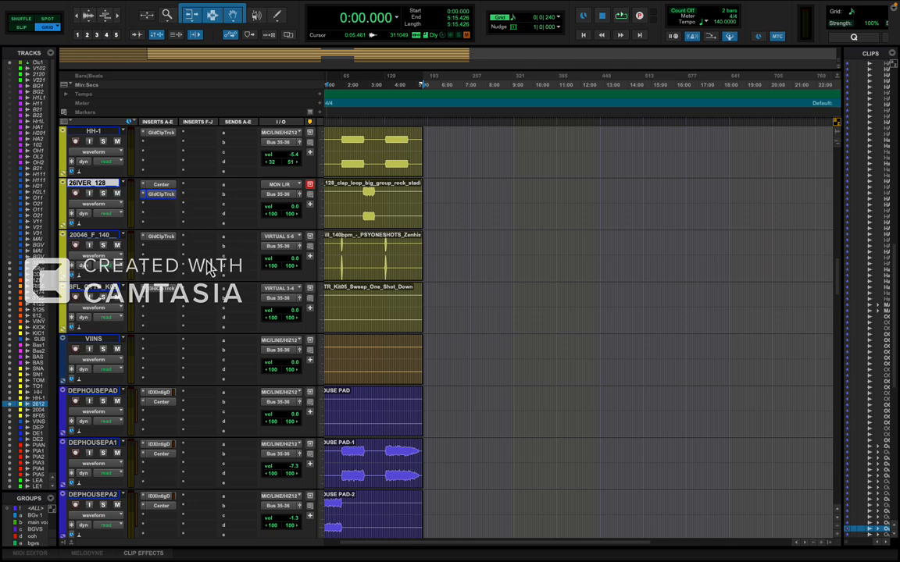
Switch the OLFKS(1216M)2 track view to playlists and look over its alternate mix versions.
scroll(210, 265, "down", 10)
scroll(209, 268, "down", 10)
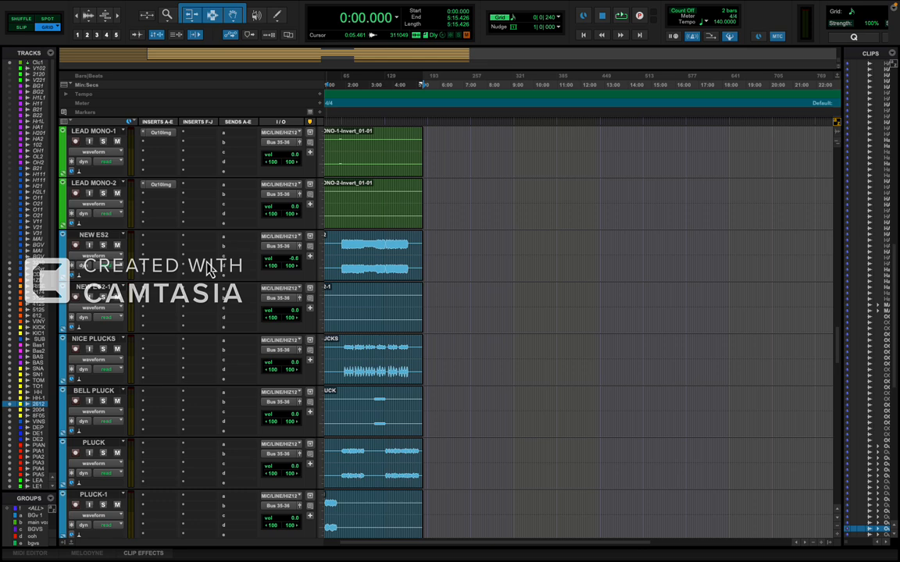
scroll(210, 269, "down", 10)
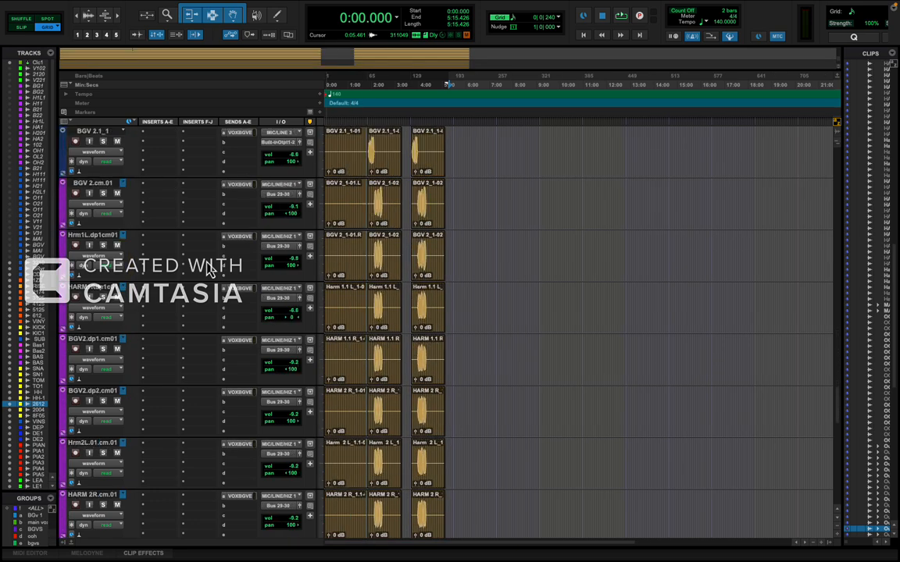
scroll(209, 268, "down", 10)
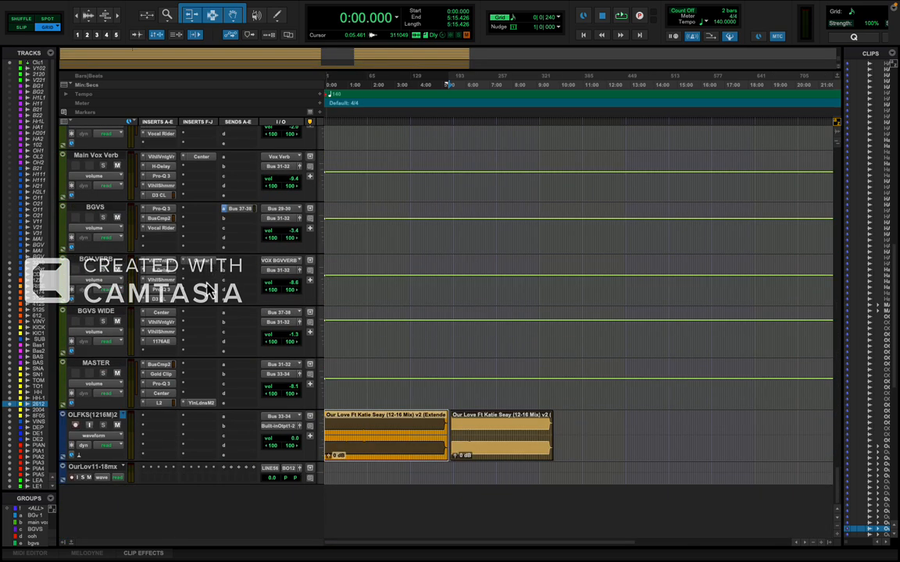
left_click(102, 443)
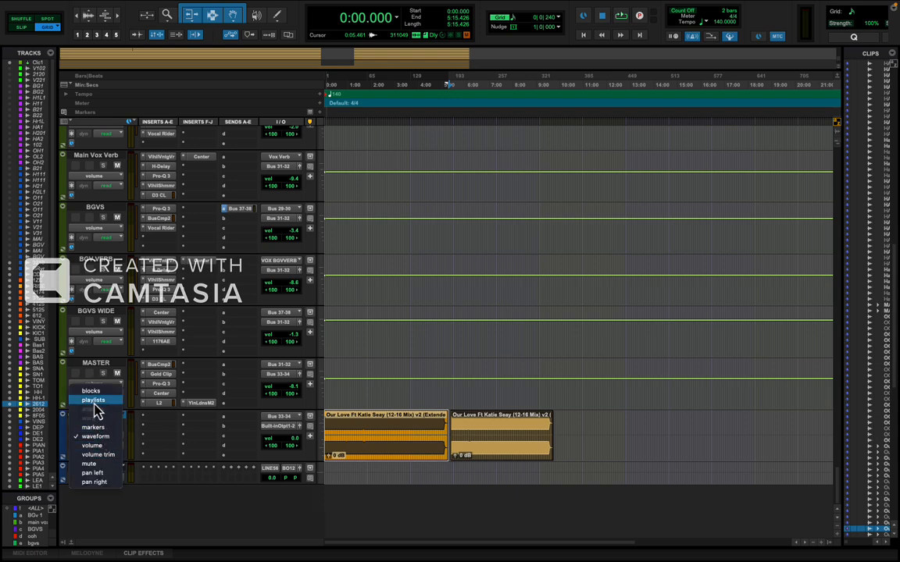
left_click(94, 401)
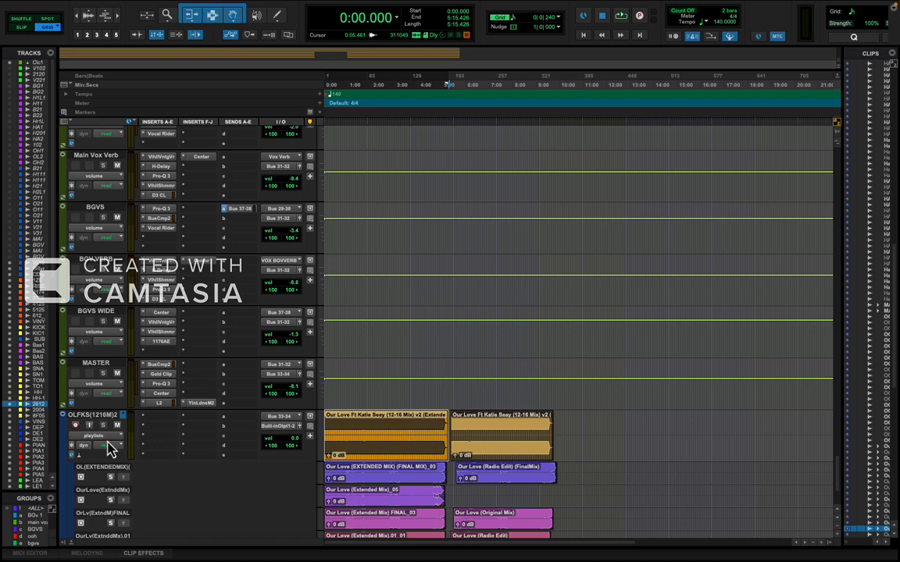
scroll(109, 449, "down", 5)
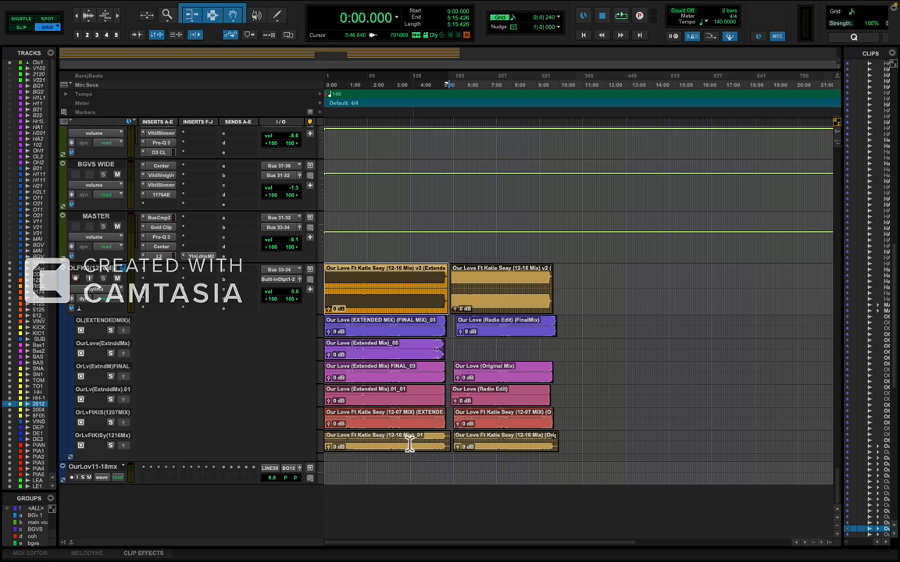
Select the BGVS WIDE track and check the center and sides fader levels in its Center plug-in.
scroll(383, 450, "up", 10)
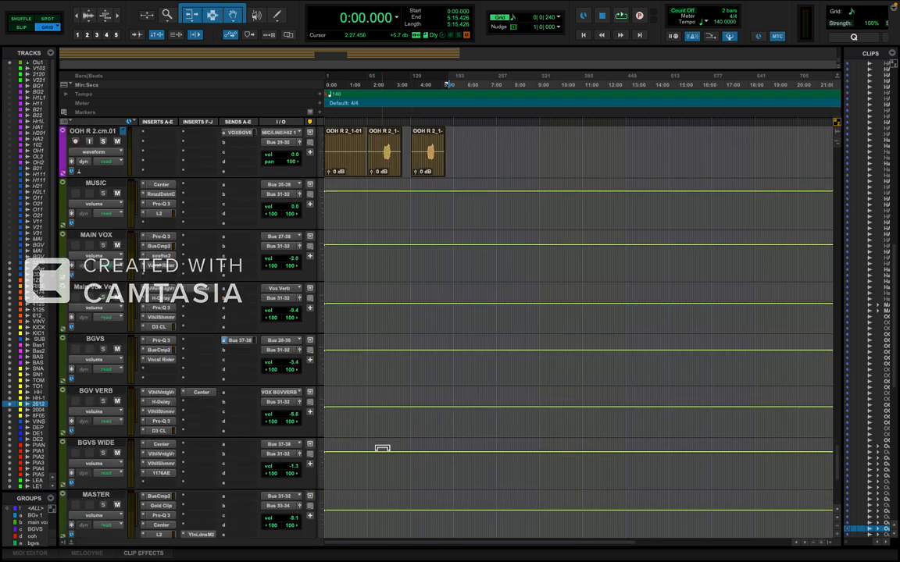
scroll(381, 451, "down", 10)
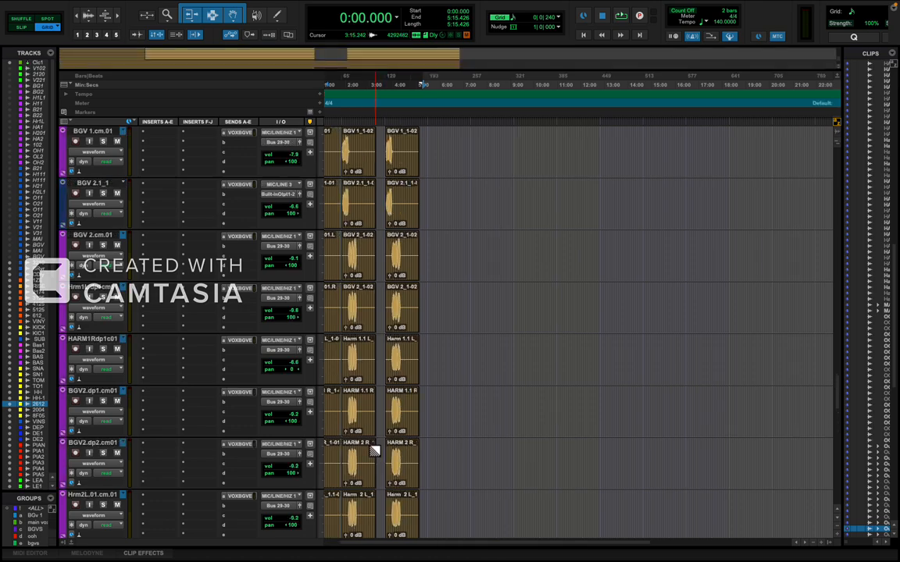
scroll(375, 449, "up", 10)
scroll(375, 450, "down", 10)
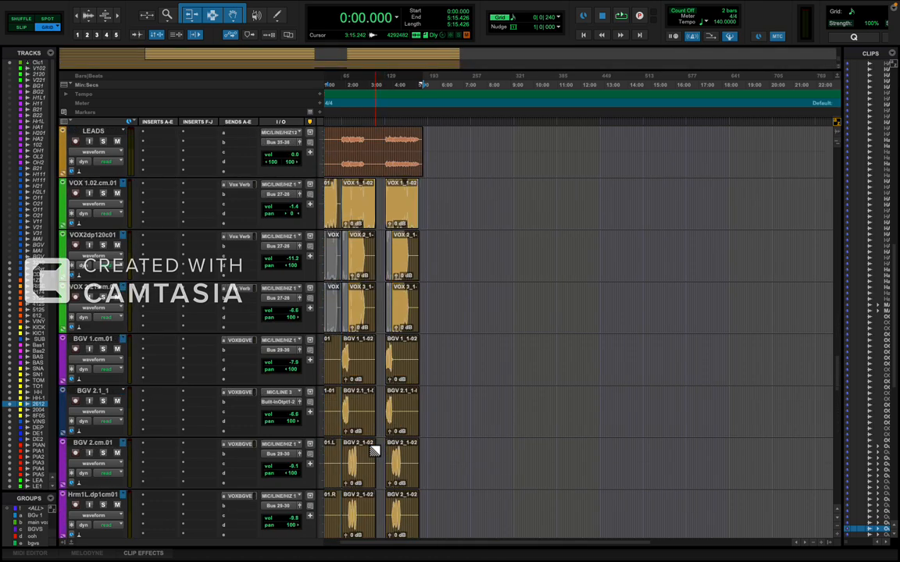
scroll(374, 451, "down", 15)
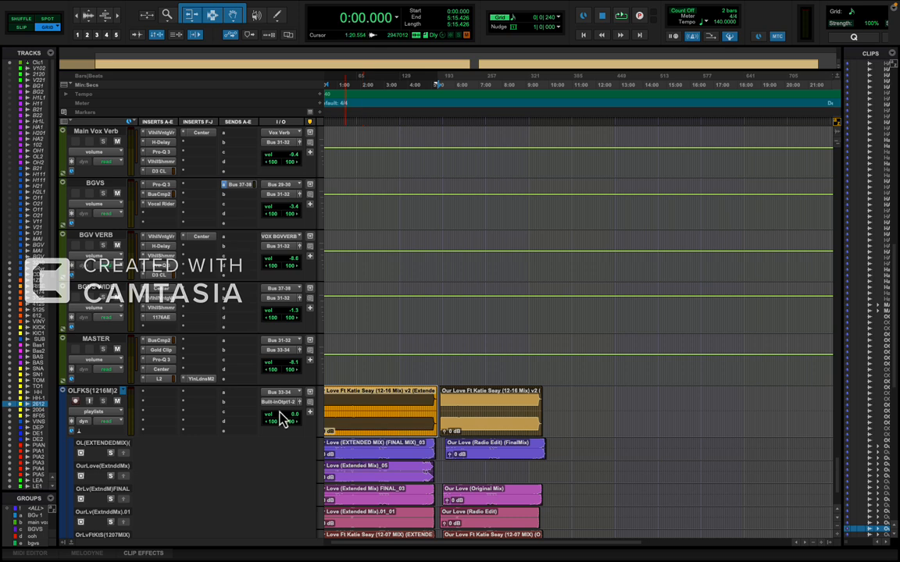
left_click(101, 289)
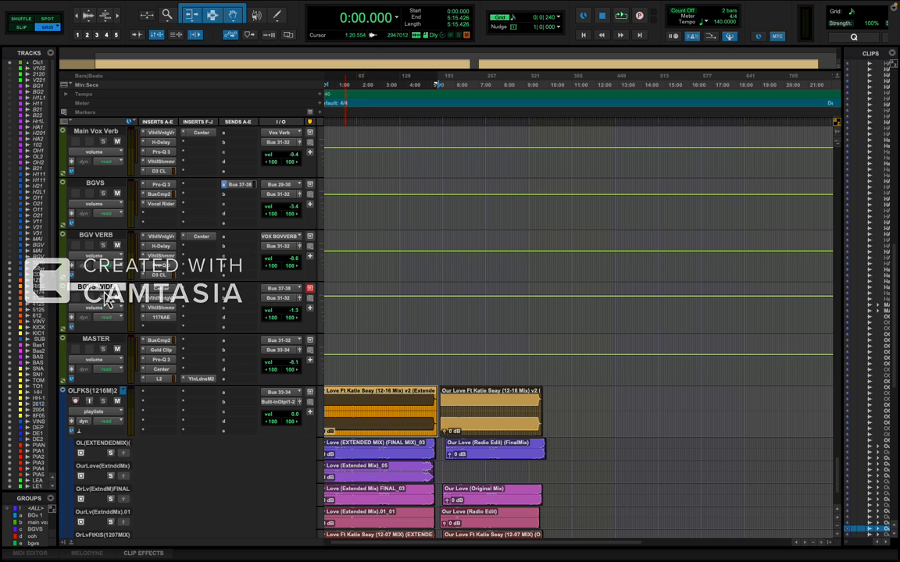
left_click(155, 300)
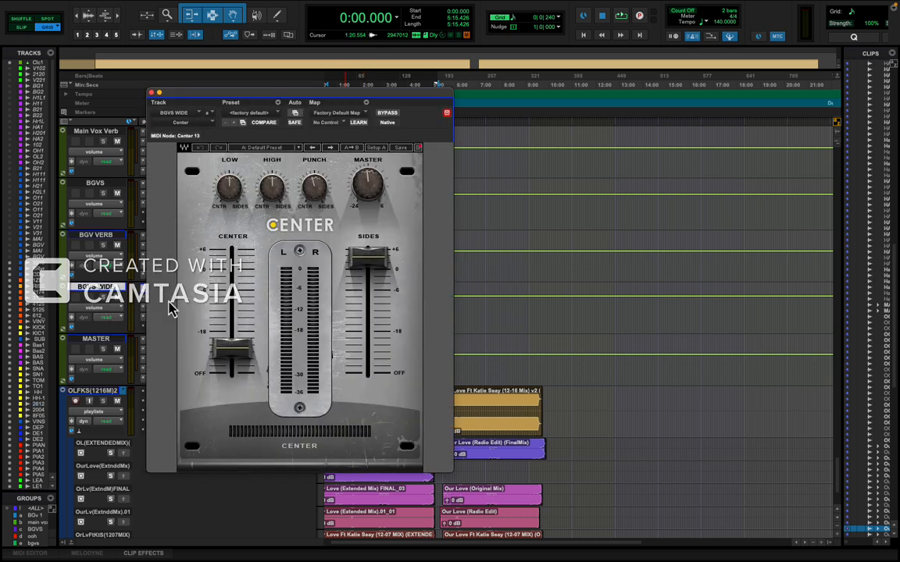
left_click(244, 351)
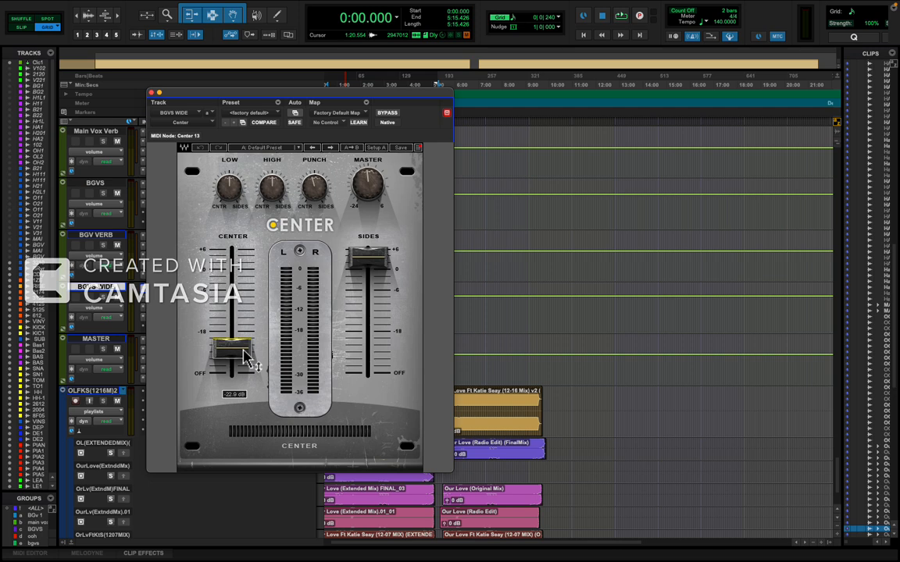
left_click(371, 257)
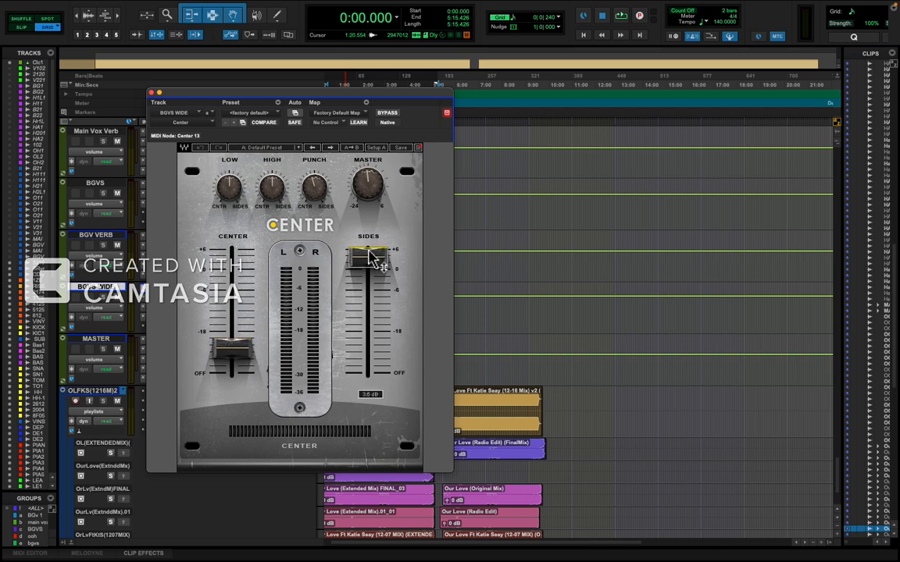
left_click(152, 92)
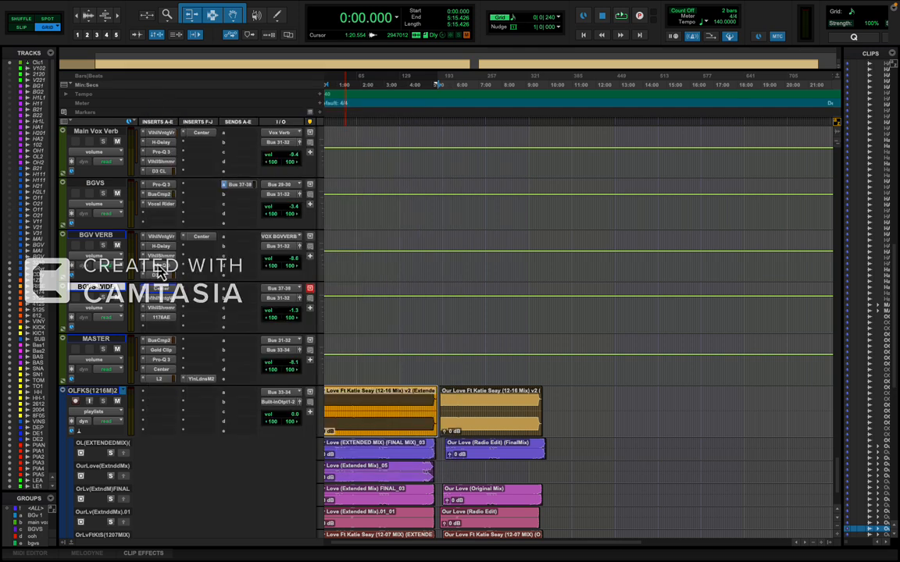
Inspect the ValhallaVintageVerb, ValhallaShimmer and UAD UA 1176AE inserts on the BGVS WIDE track one after another.
left_click(173, 306)
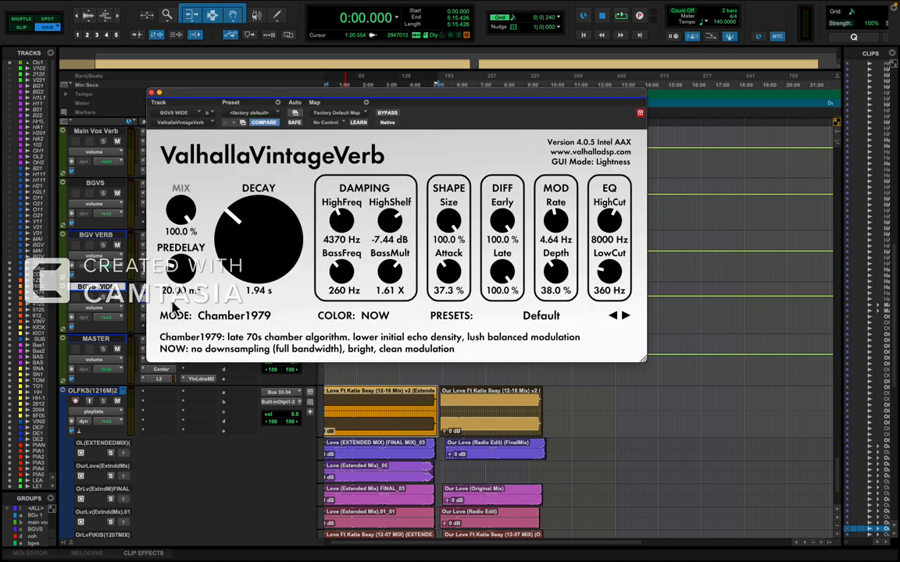
left_click(153, 93)
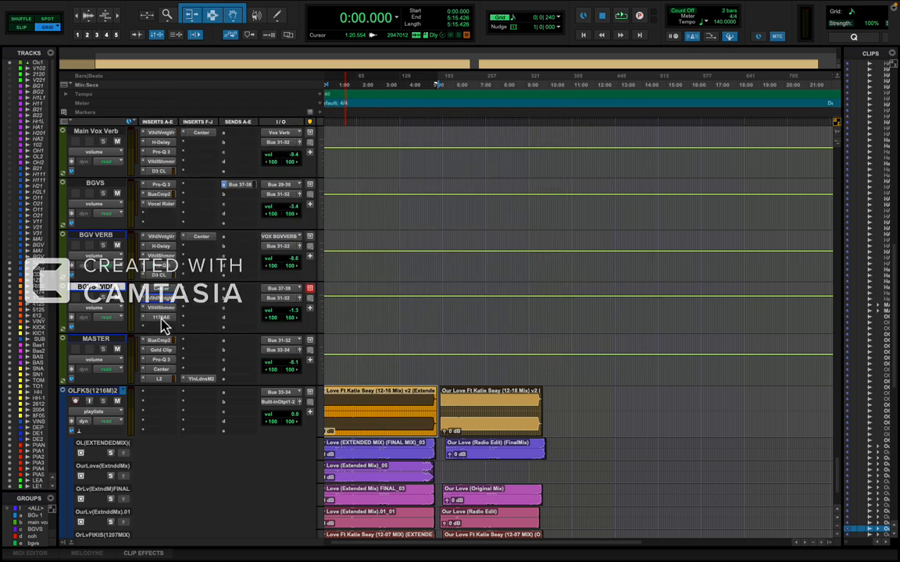
left_click(160, 309)
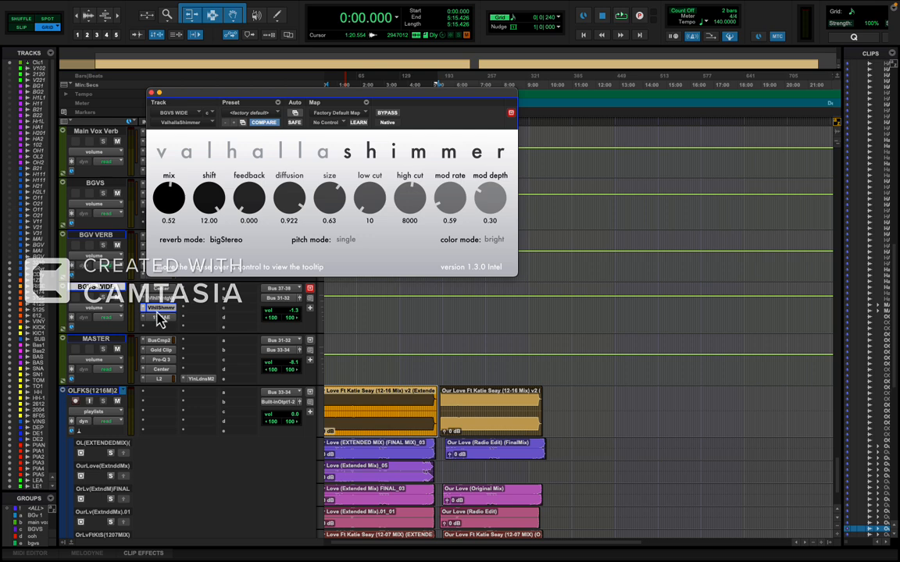
left_click(157, 310)
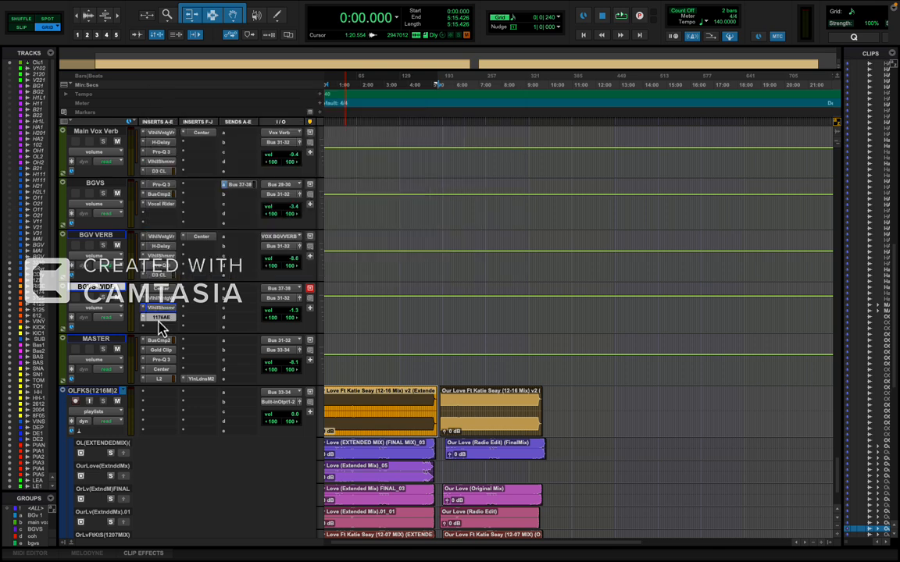
left_click(159, 319)
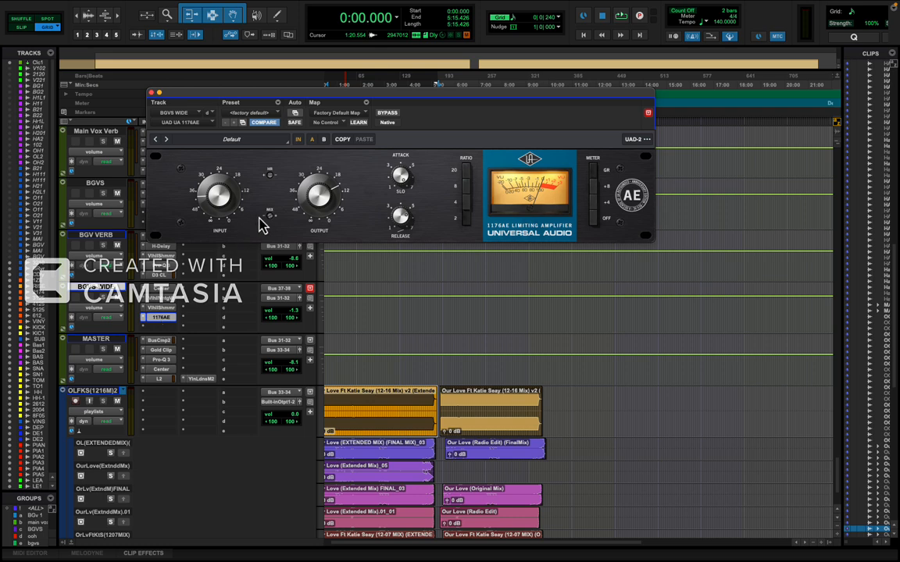
left_click(152, 93)
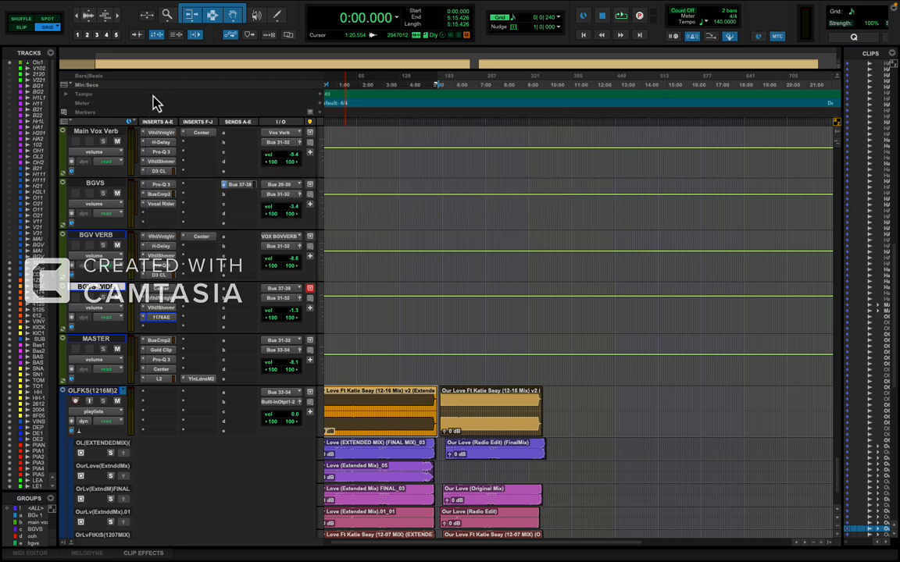
Enlarge the playlist lanes of the OLFKS(1216M)2 track and zoom in on the extended-mix clips.
scroll(287, 431, "down", 3)
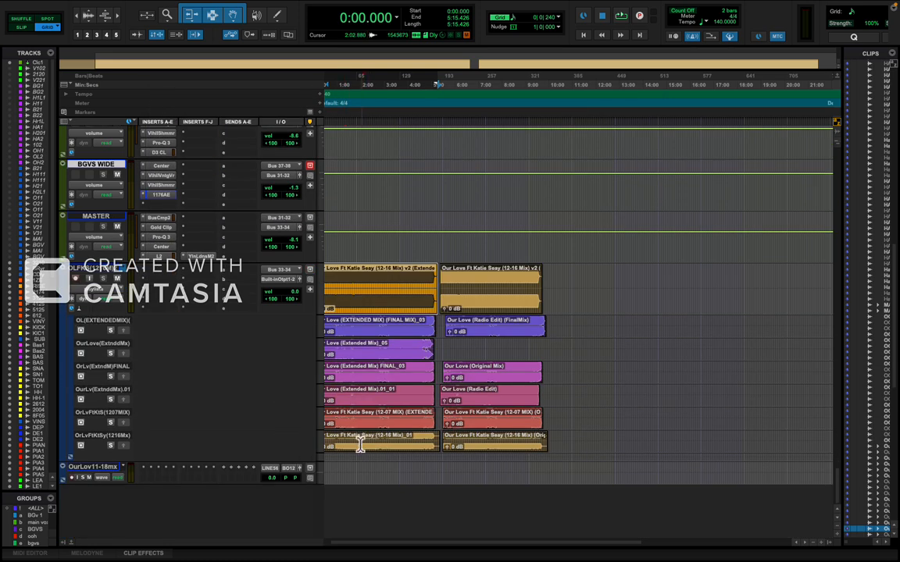
left_click_drag(104, 455, 110, 501)
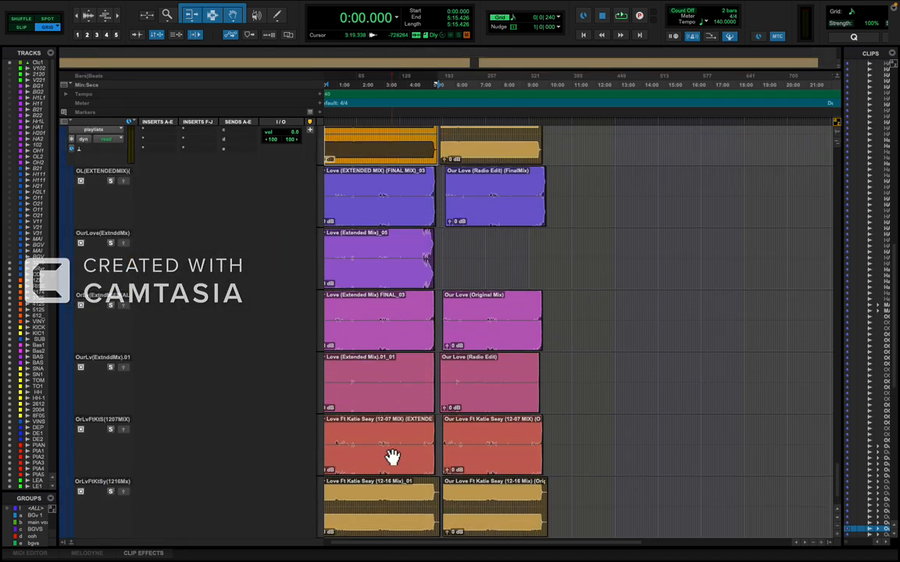
scroll(359, 410, "down", 3)
left_click(365, 416)
key("t")
key("t")
key("t")
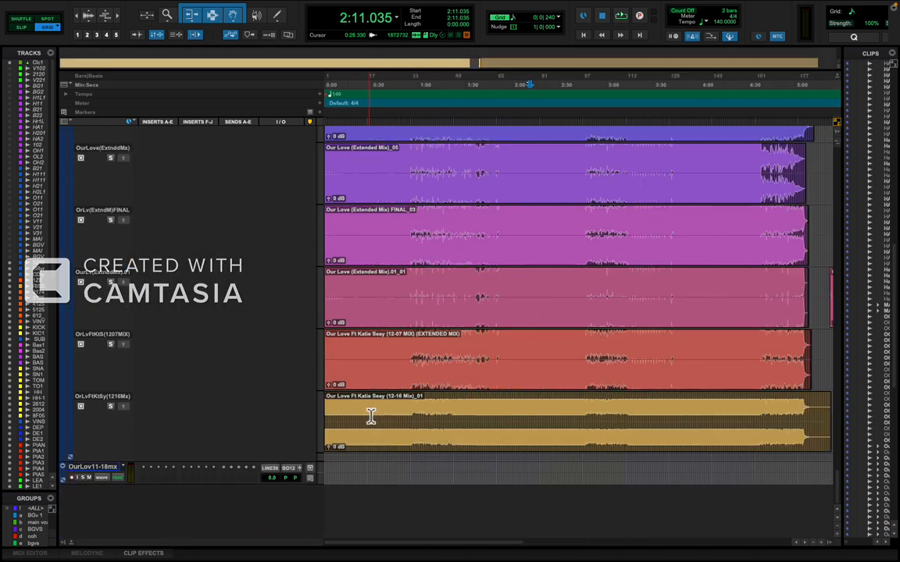
Solo the OrLvFtKtSy(1216Mx) playlist and audition it from 1:20.571 to about 1:55, zooming in on the waveforms, and clear the solo.
key("n")
key("r")
left_click(451, 418)
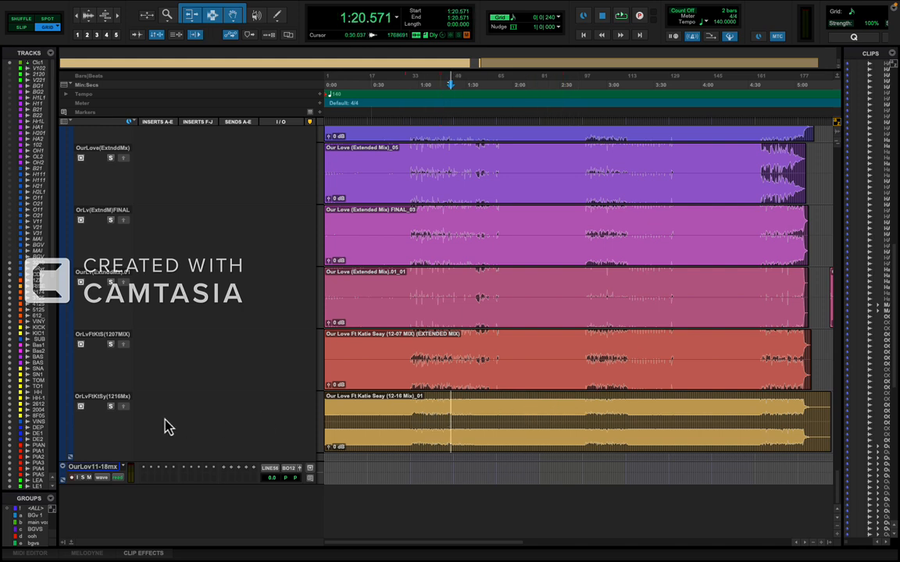
left_click(110, 406)
key("space")
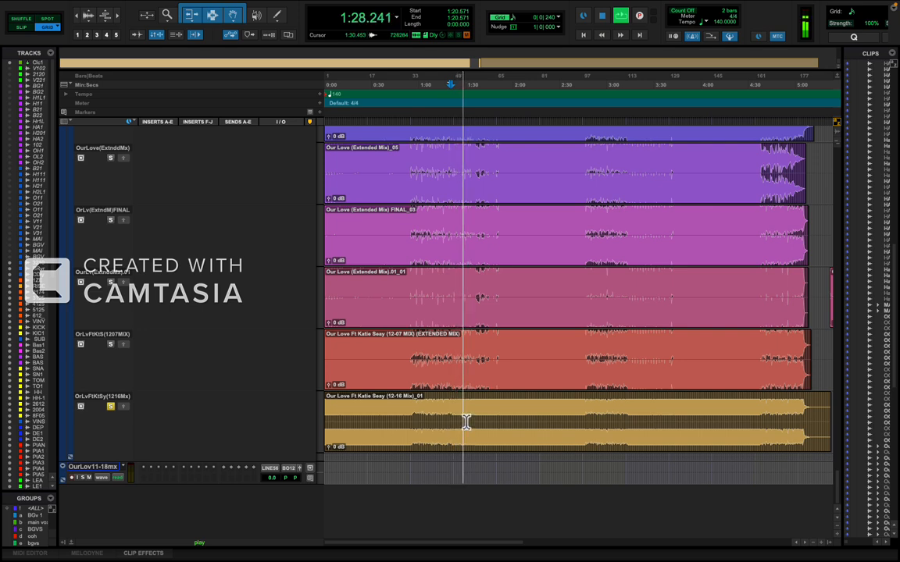
key("t")
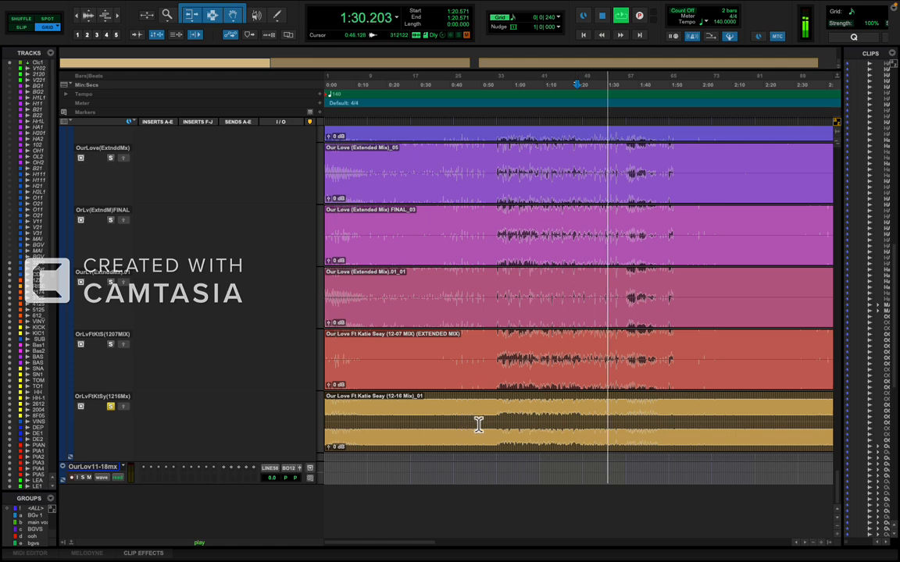
key("t")
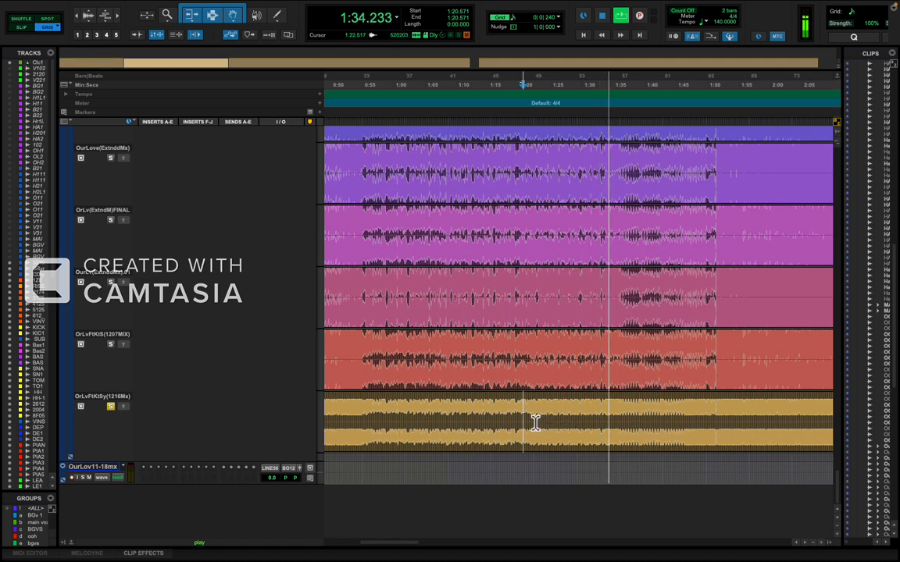
left_click(534, 422)
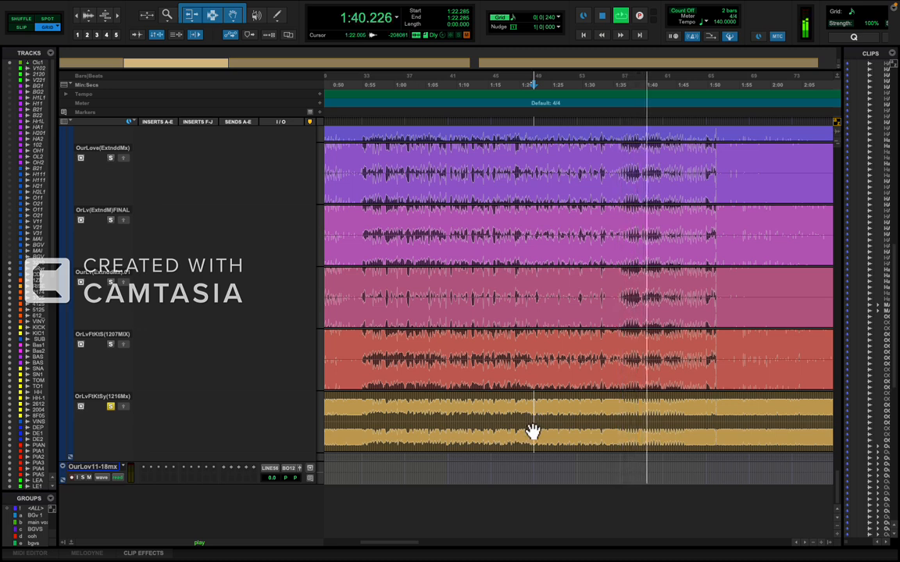
key("r")
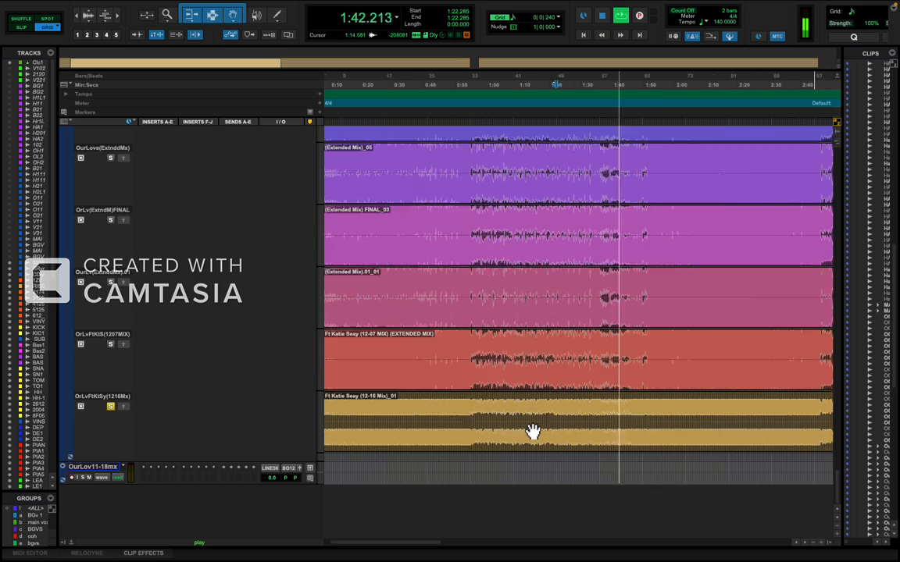
key("t")
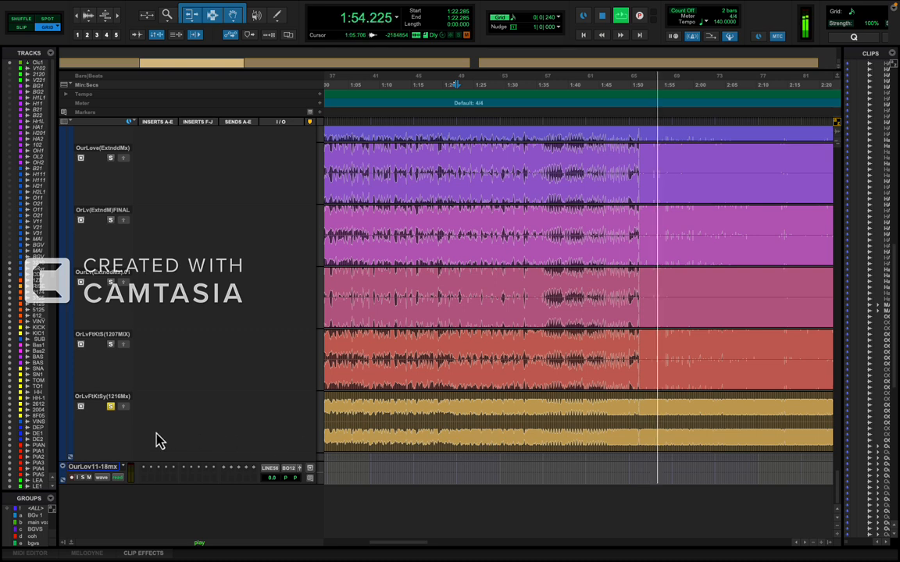
key("space")
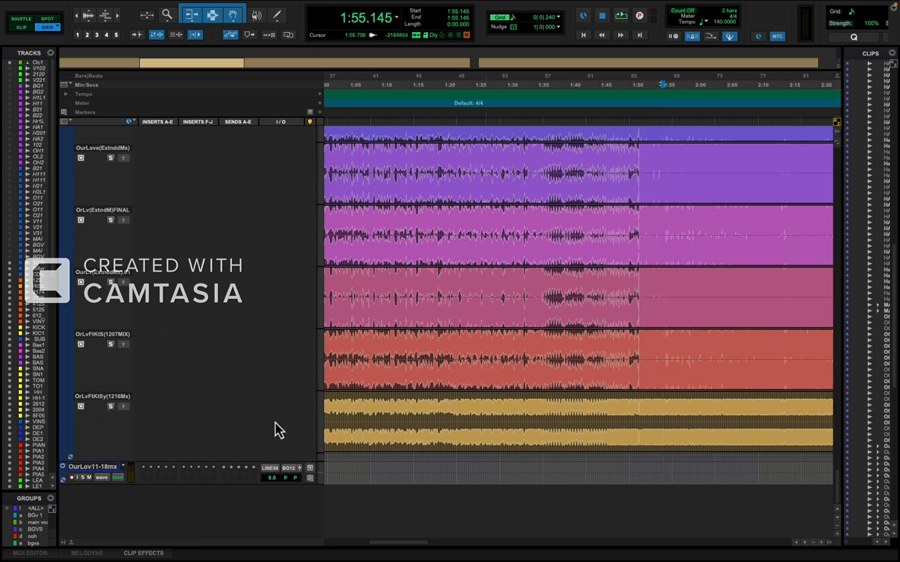
Return the OLFKS(1216M)2 track to waveform view, solo it and zoom in on its clip around 1:36.
scroll(434, 436, "up", 5)
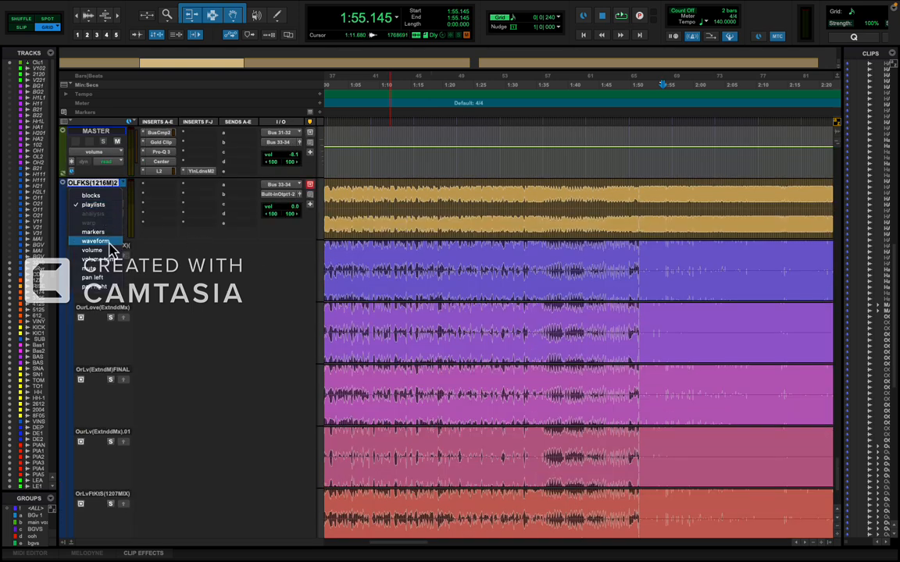
scroll(117, 258, "up", 5)
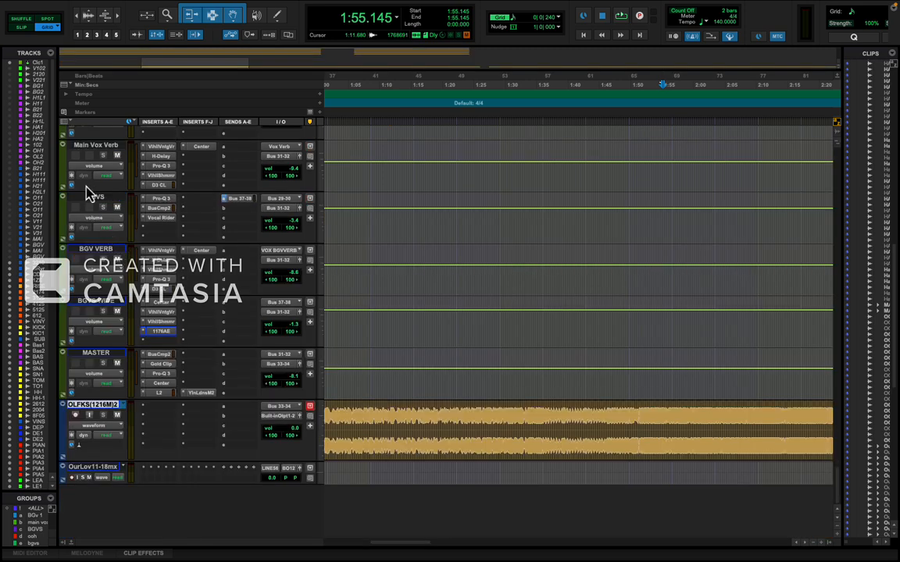
left_click(538, 424)
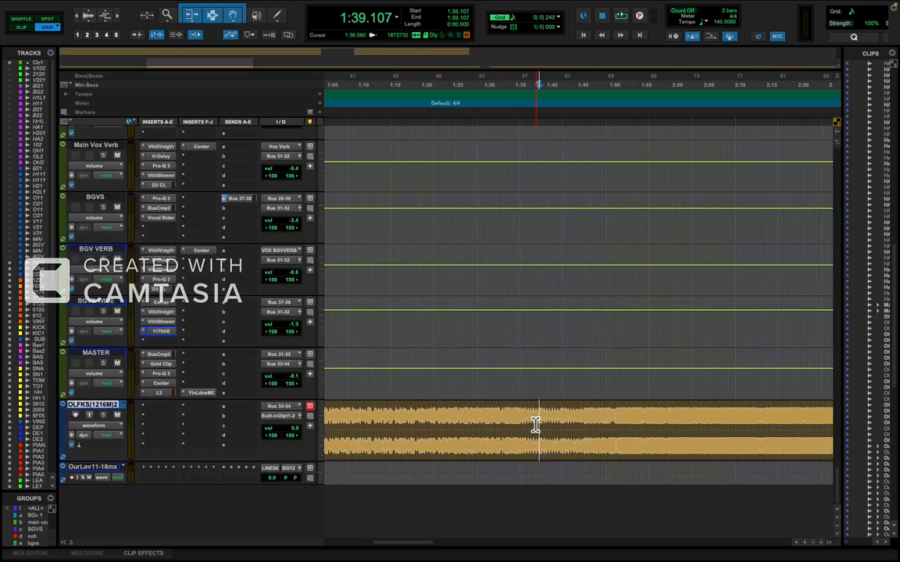
key("r")
key("r")
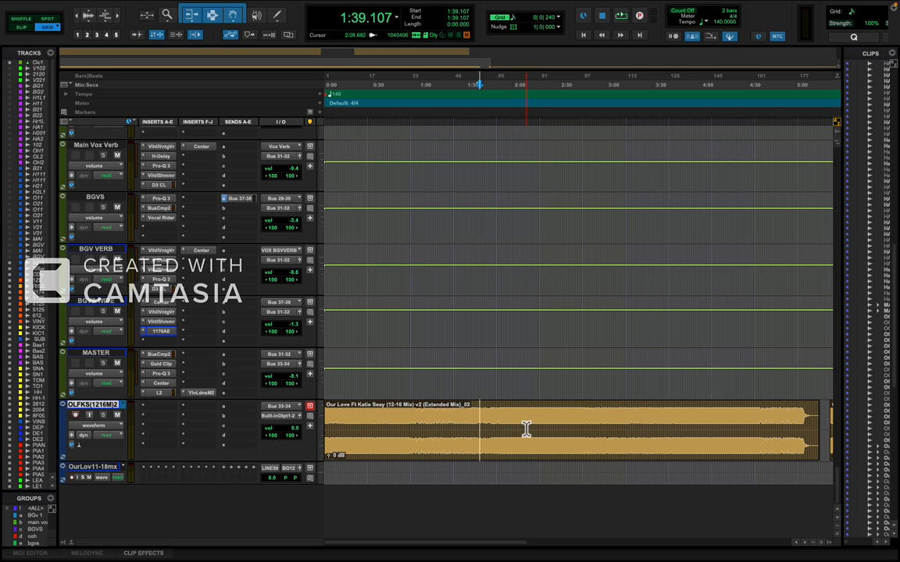
key("t")
key("t")
key("t")
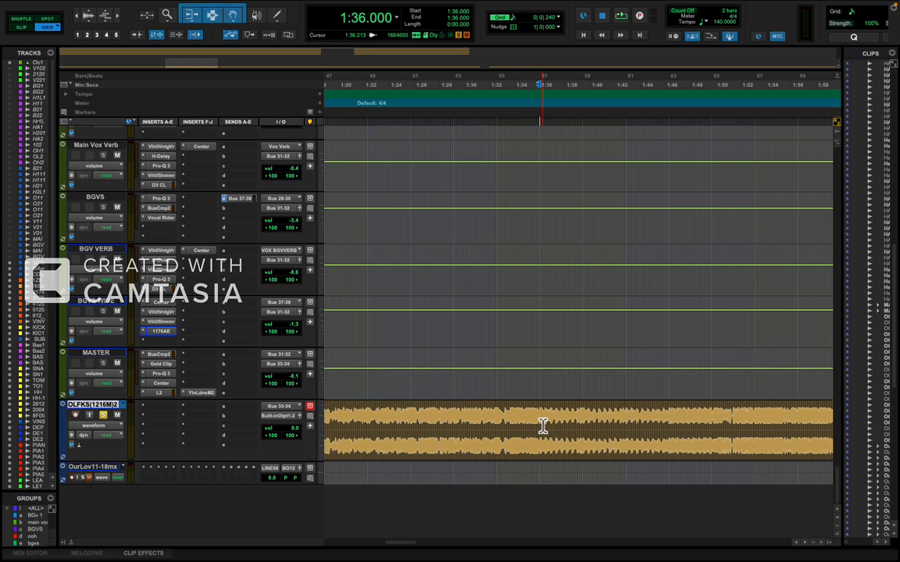
Audition the soloed OLFKS(1216M)2 mix briefly from 1:36.000 and again from about 1:22, stopping playback each time.
key("space")
key("ctrl+bracketleft")
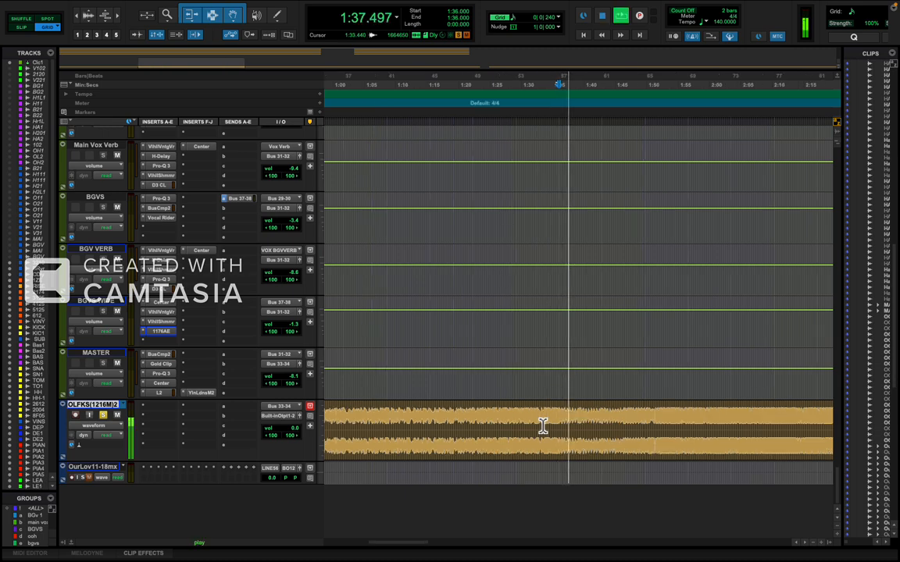
key("space")
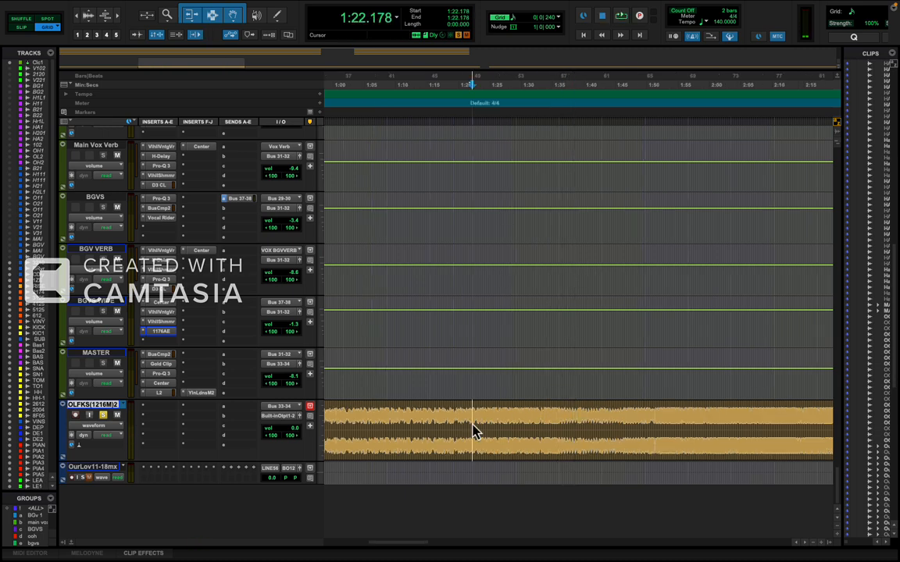
key("space")
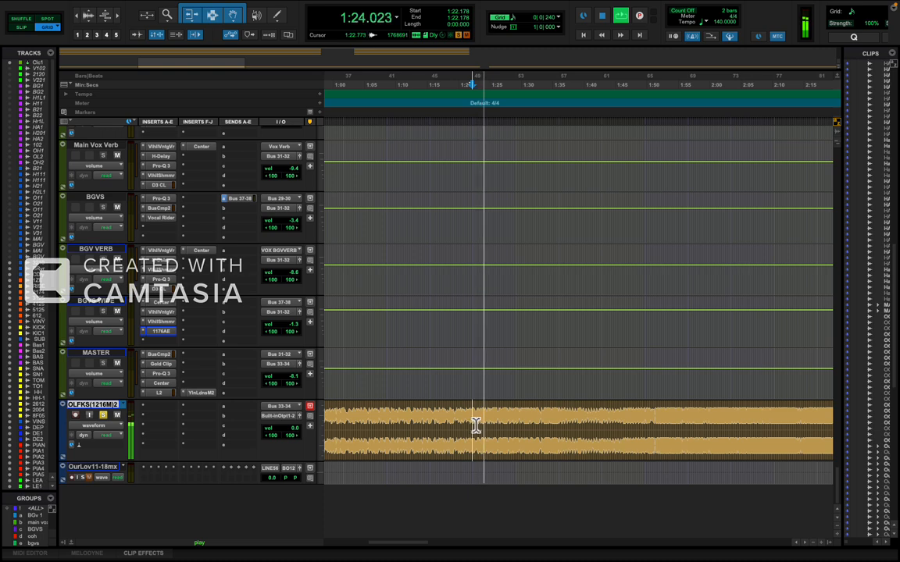
key("space")
Play the OLFKS(1216M)2 mix from about 1:15 to 2:14, following the playback position, and clear its solo.
left_click(432, 426)
key("space")
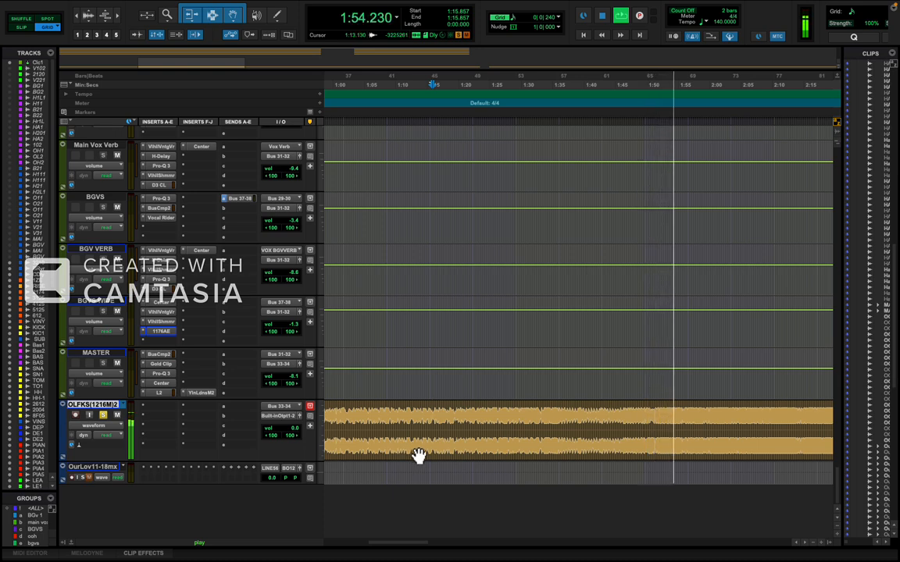
scroll(481, 453, "right", 3)
scroll(482, 453, "right", 5)
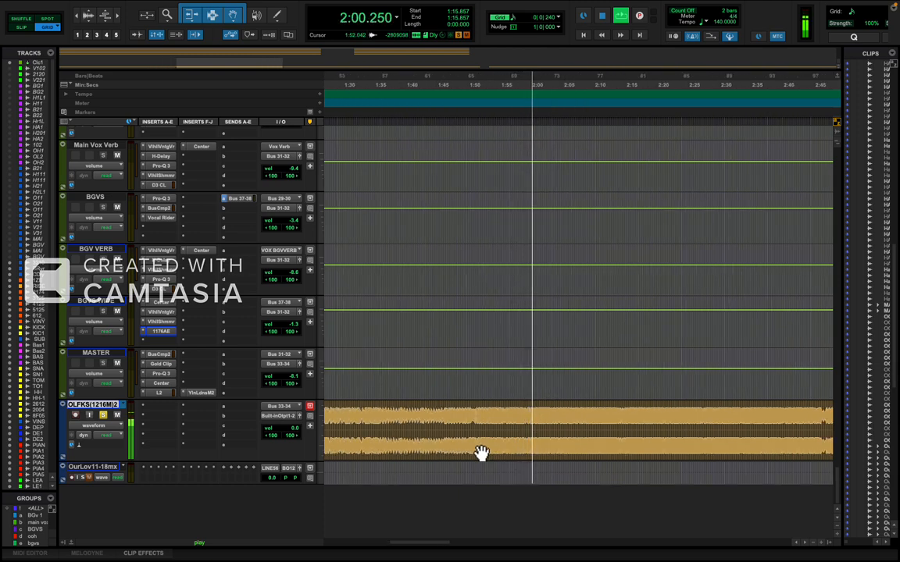
scroll(482, 453, "right", 3)
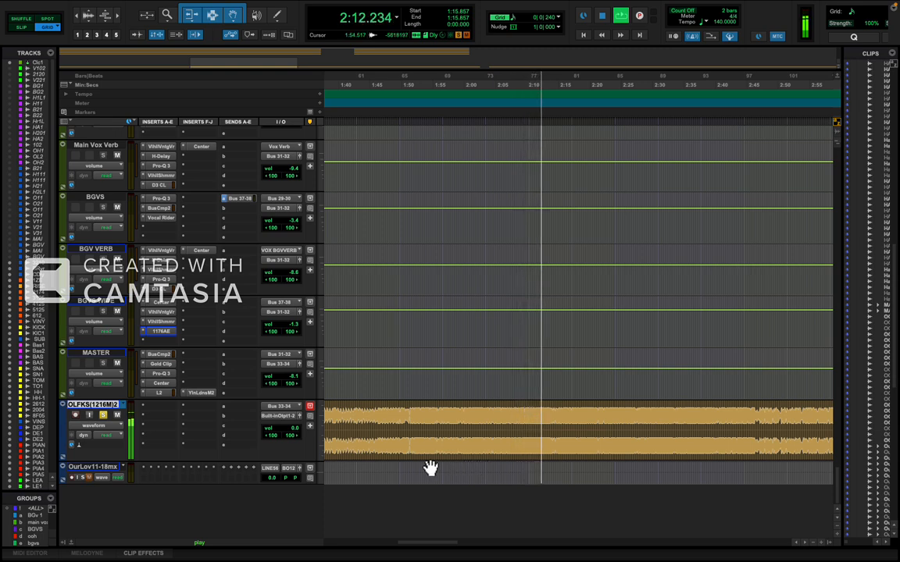
key("space")
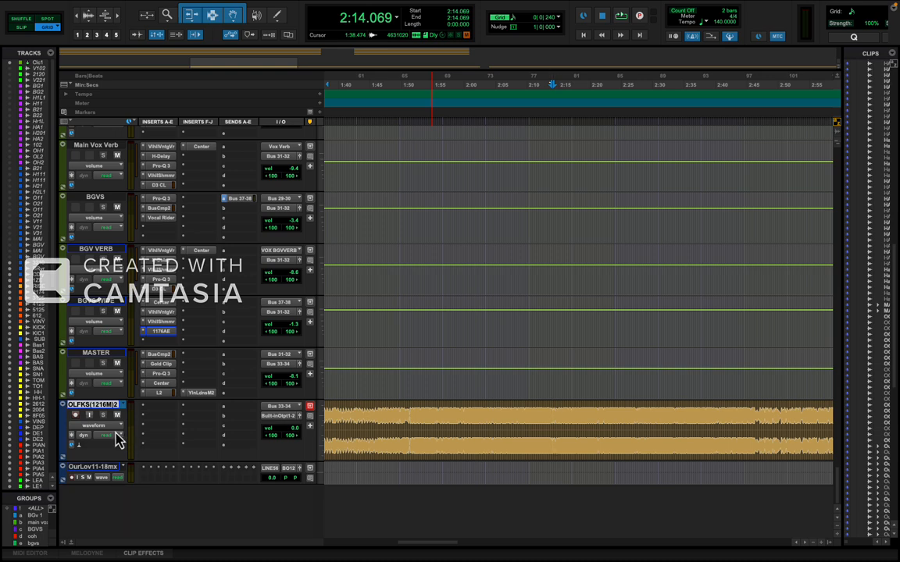
Show the OLFKS(1216M)2 track's playlists and audition the OrLvFtKtSy(1216Mx) version in solo from about 2:10 to 2:14.
left_click(110, 427)
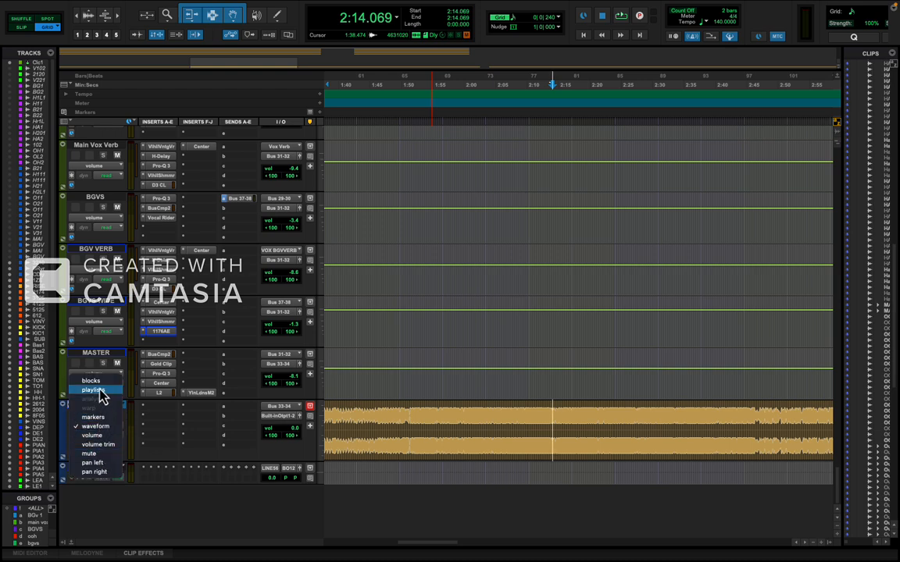
left_click(99, 393)
scroll(401, 429, "down", 5)
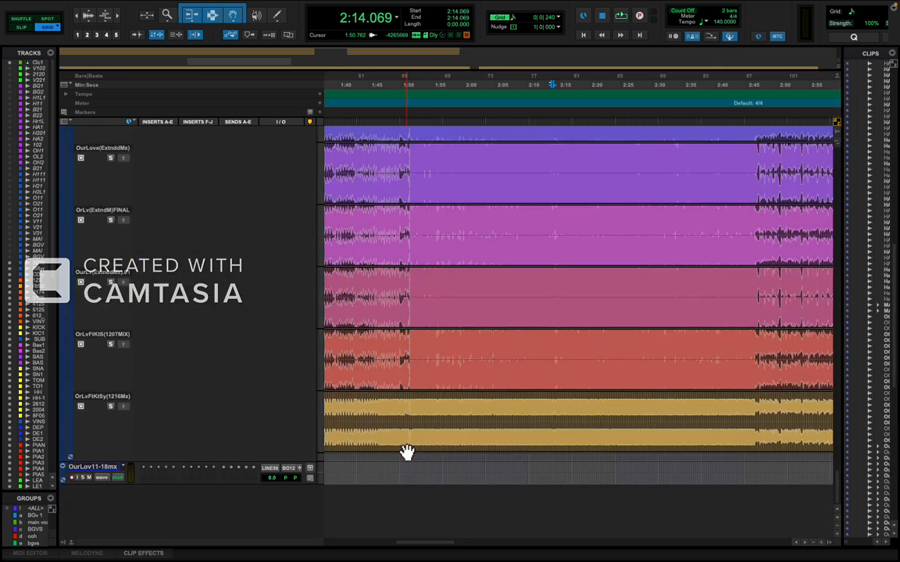
left_click(456, 421)
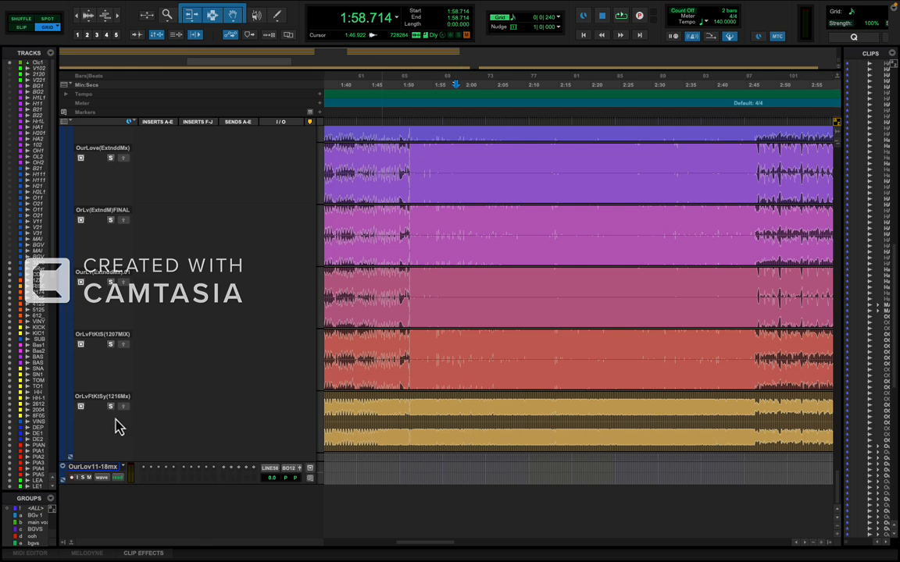
left_click(526, 418)
key("space")
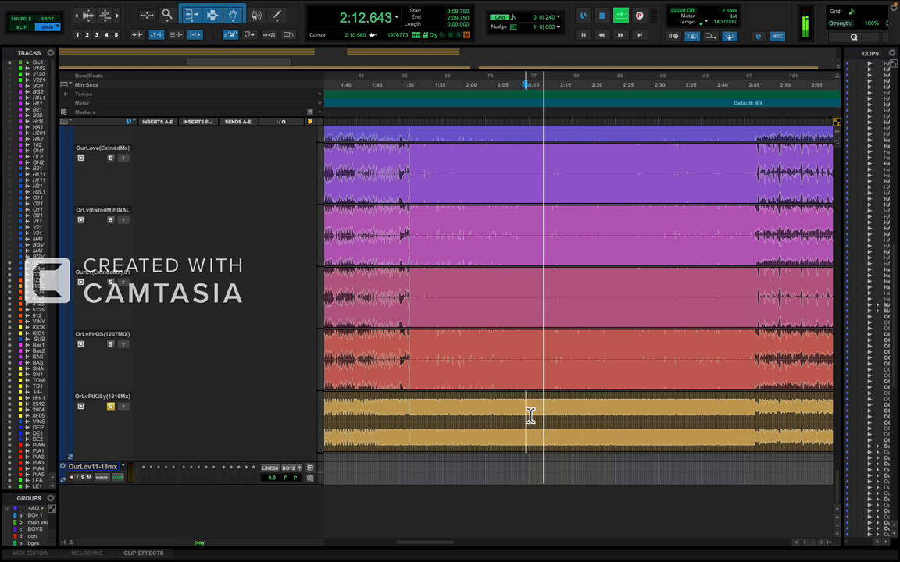
key("space")
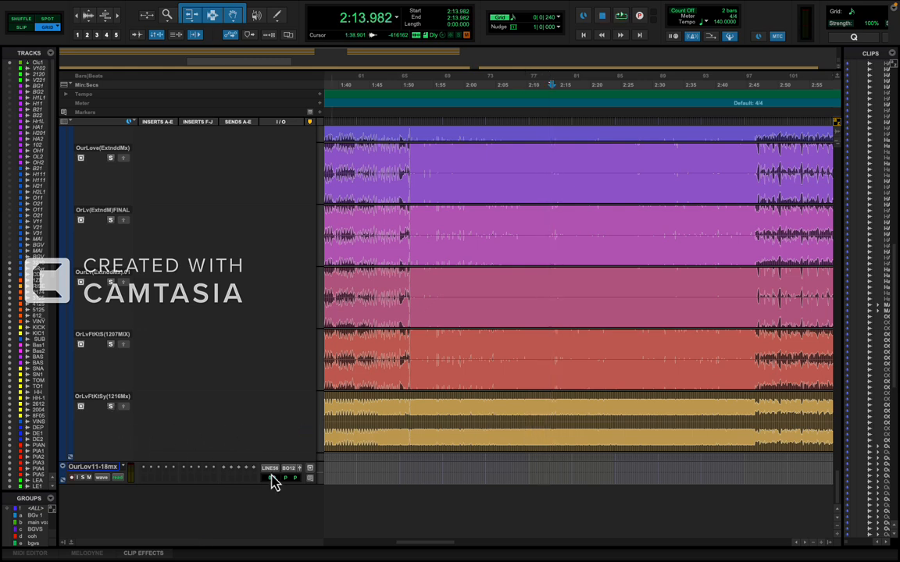
Inspect the RamzoidDistortionCooker, FabFilter Pro-Q 3 and L2 inserts on the MUSIC bus one after another.
scroll(476, 445, "up", 10)
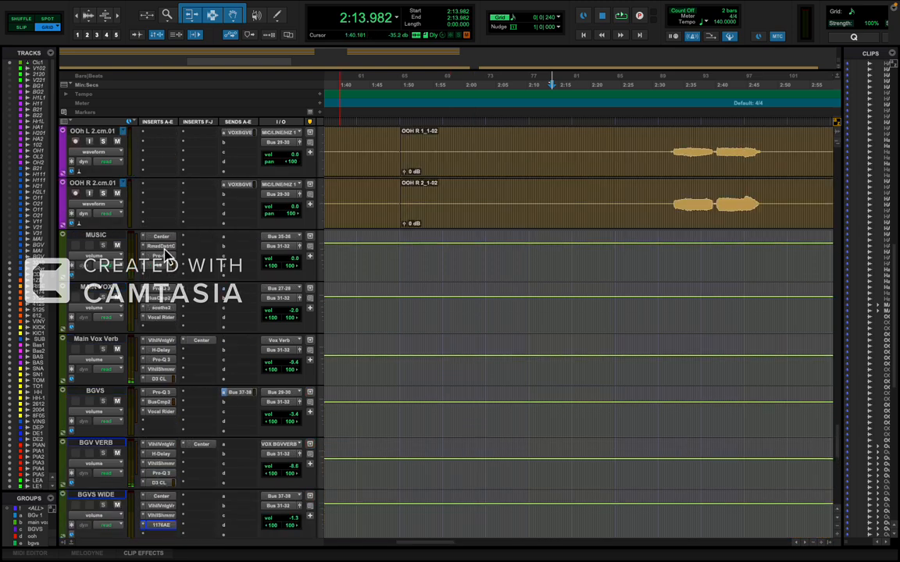
left_click(164, 247)
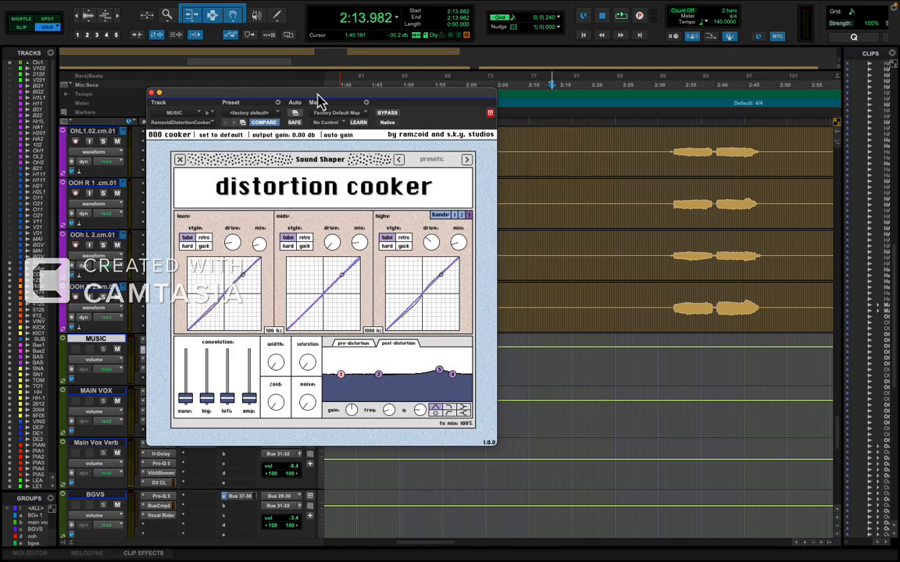
left_click_drag(318, 102, 574, 106)
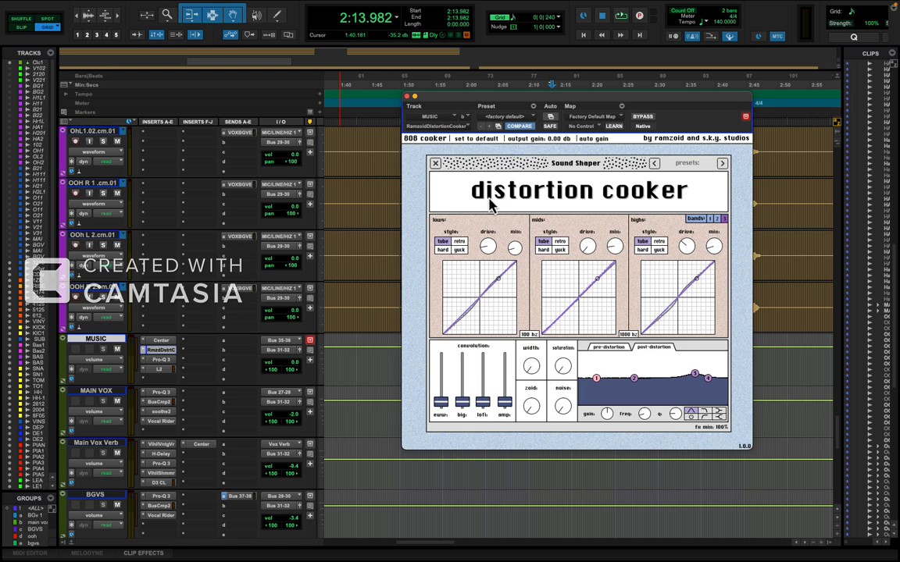
left_click(161, 351)
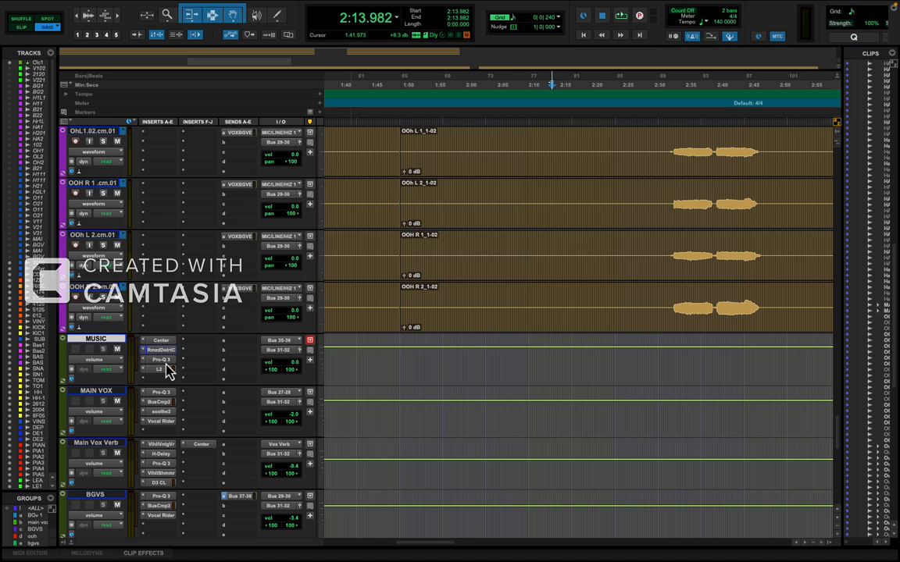
left_click(166, 363)
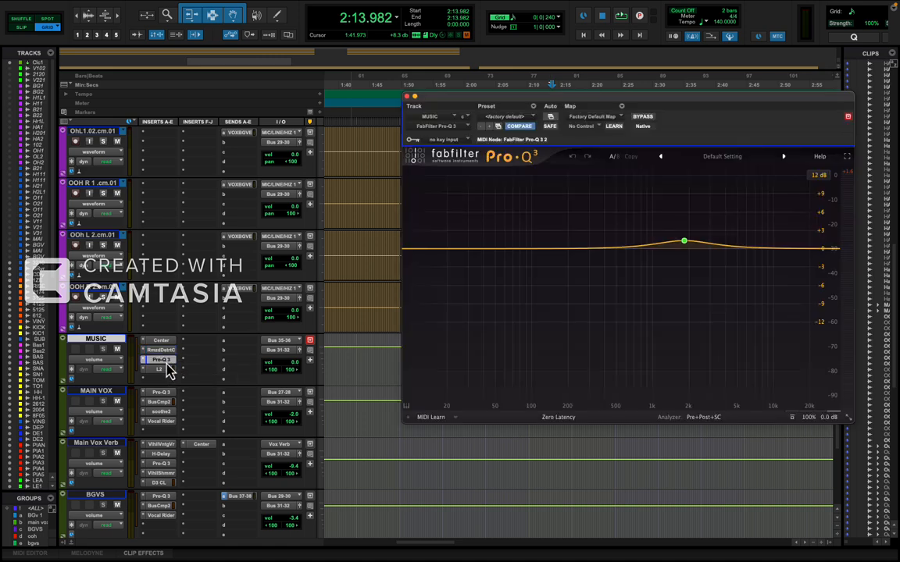
left_click(165, 364)
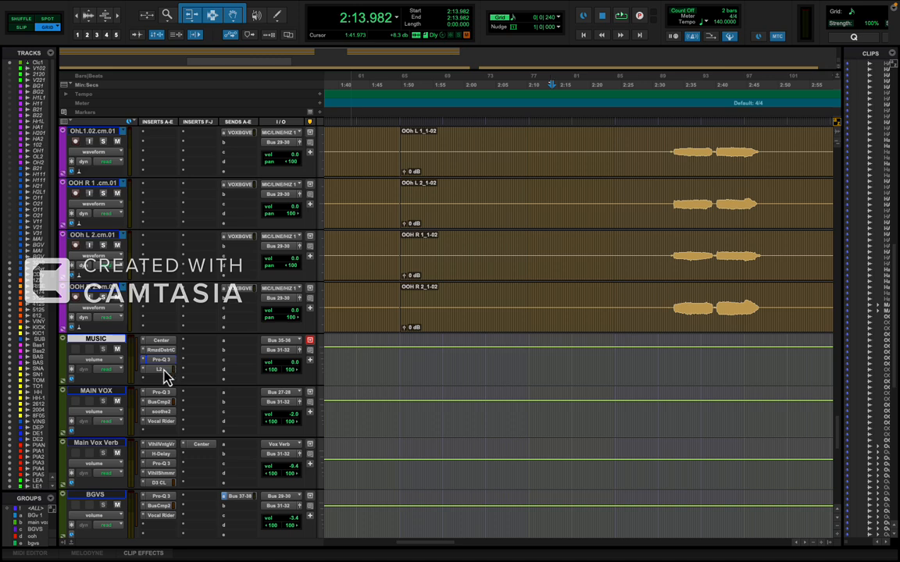
left_click(162, 371)
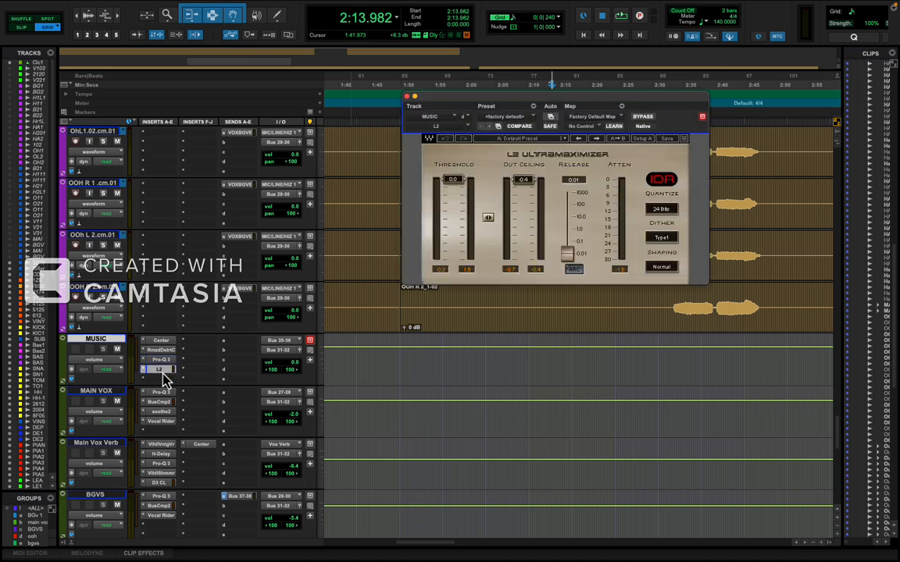
Close the L2 plug-in window and switch the OLFKS(1216M)2 track's view from playlists to waveform.
left_click(162, 372)
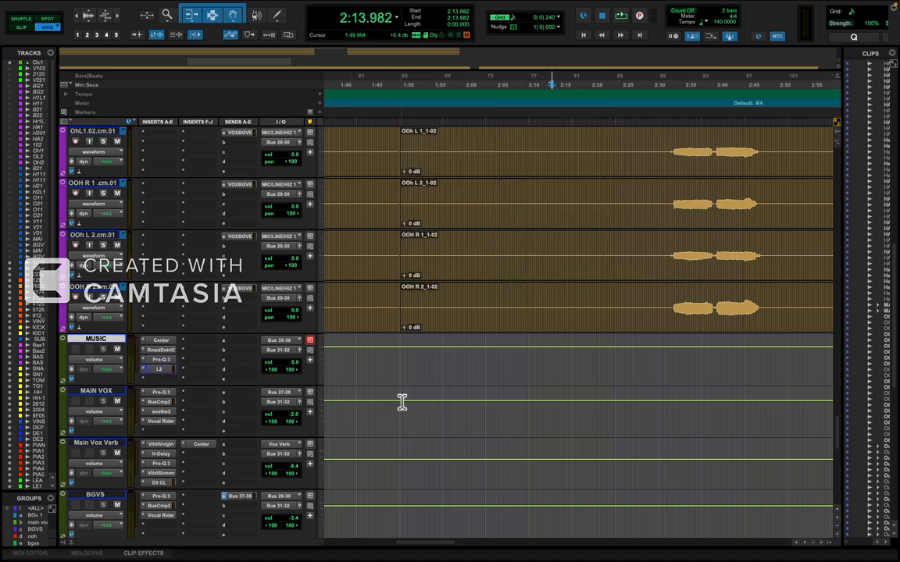
scroll(402, 402, "down", 10)
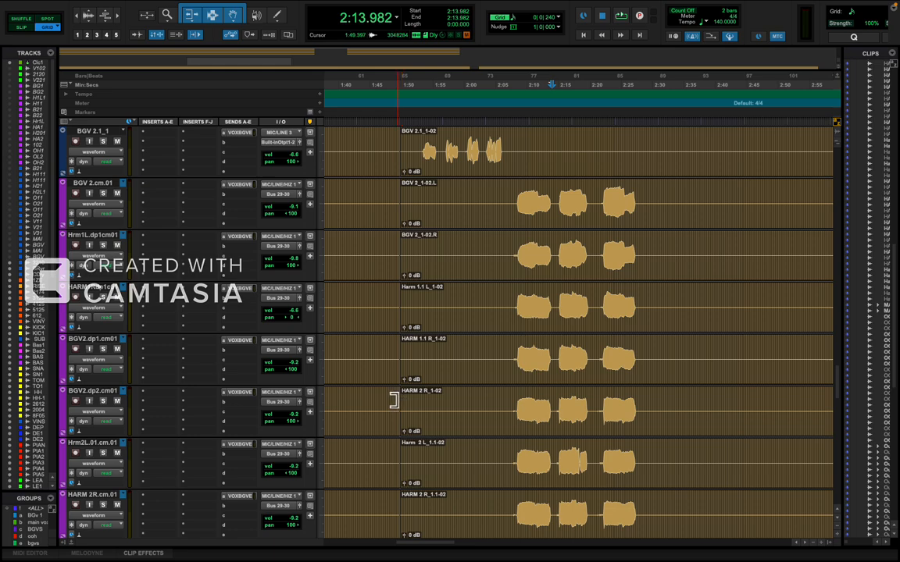
key("r")
scroll(487, 451, "down", 15)
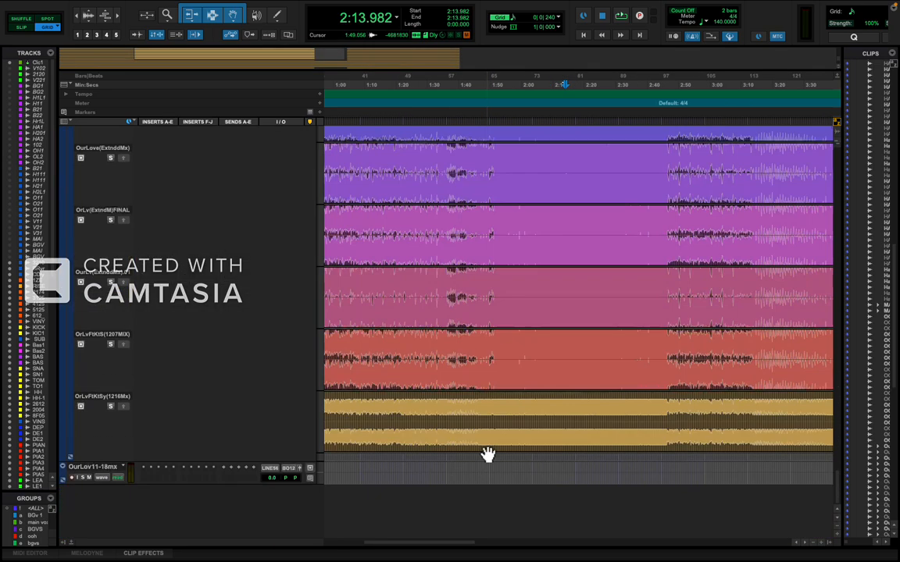
key("r")
scroll(487, 454, "up", 10)
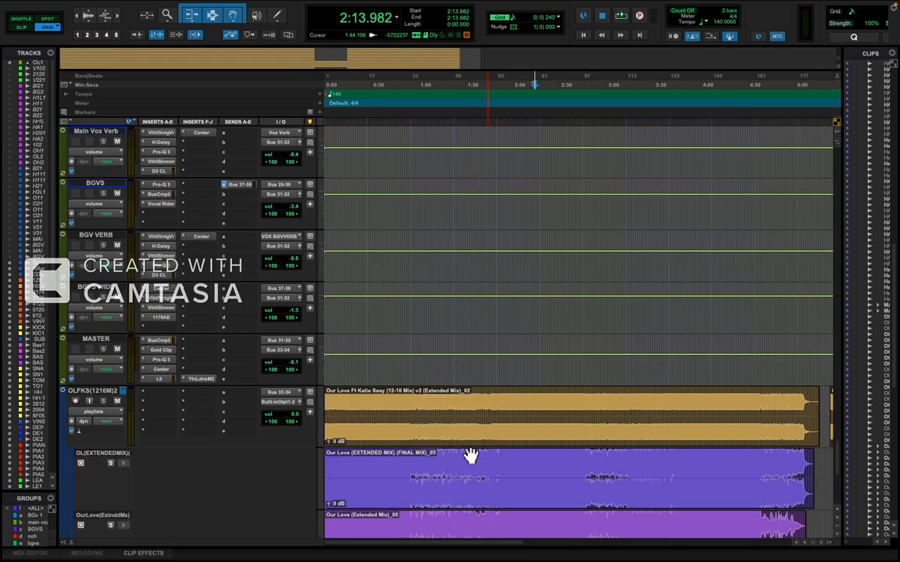
left_click(104, 413)
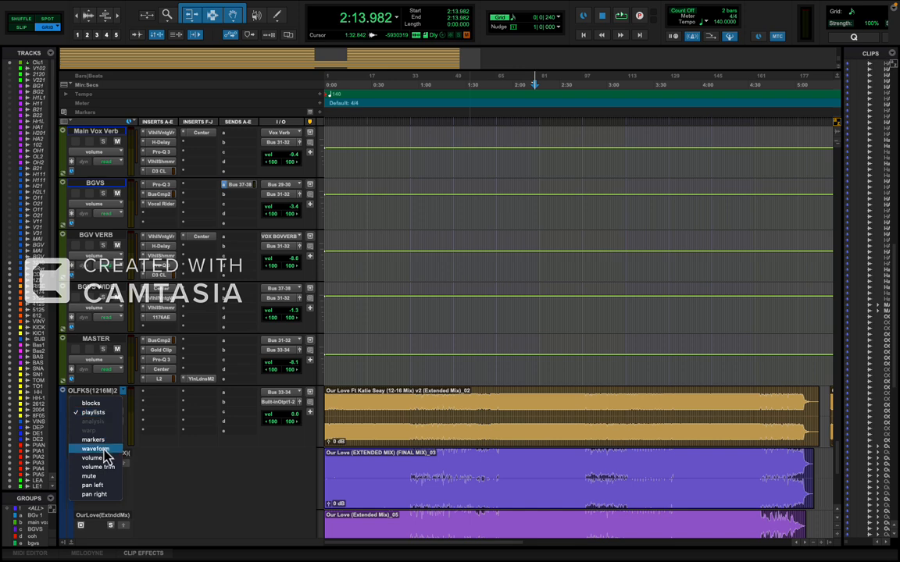
left_click(107, 450)
key("r")
key("r")
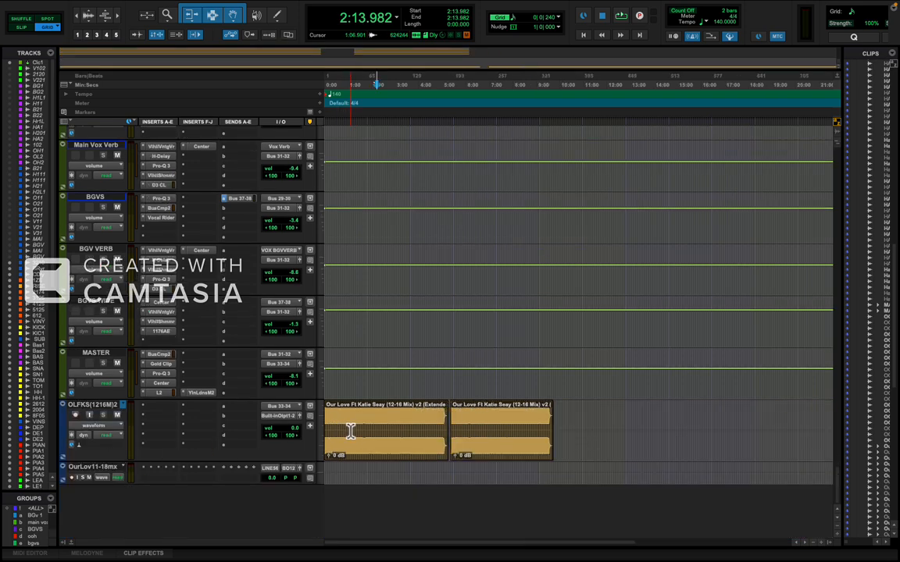
Duplicate the OLFKS(1216M)2 track without its clips, place the duplicate directly above the original, and mute the original.
right_click(99, 411)
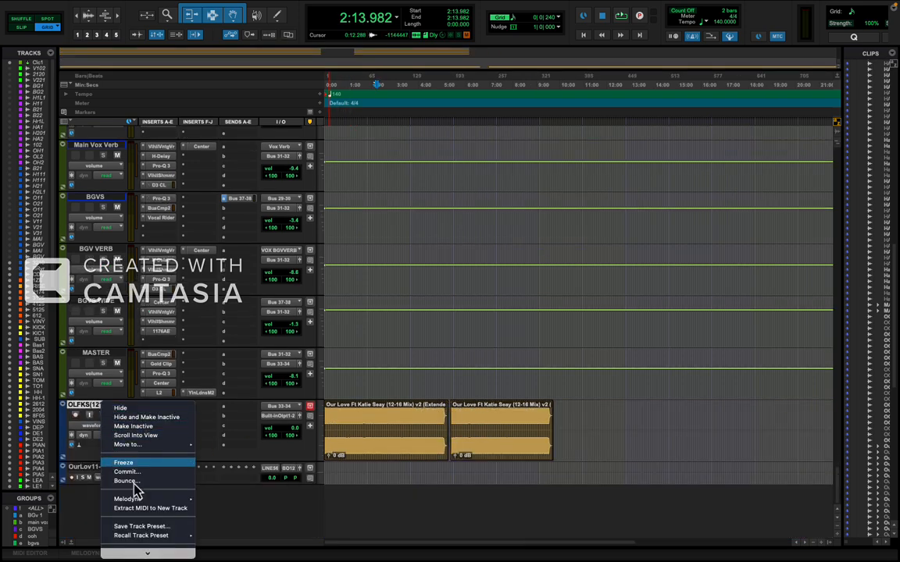
left_click(165, 527)
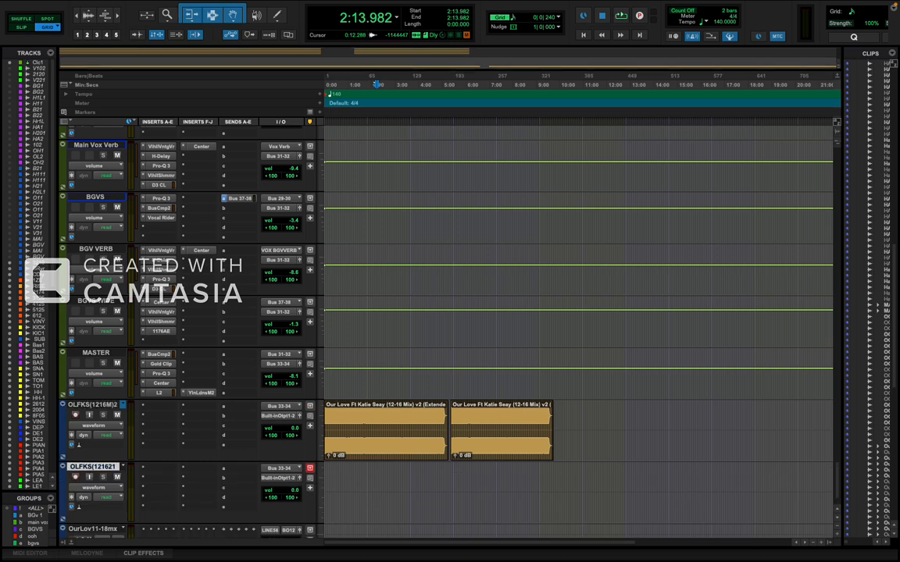
left_click_drag(92, 468, 75, 424)
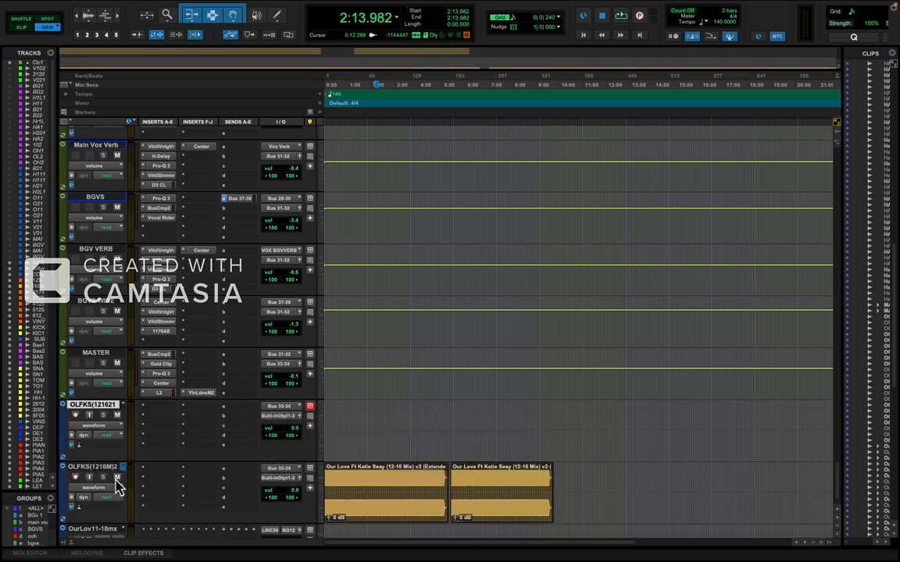
Save the session under the new name "Our Love (12-16 Mix) Radio Edit" in the current session folder.
mouse_move(31, 4)
left_click(76, 6)
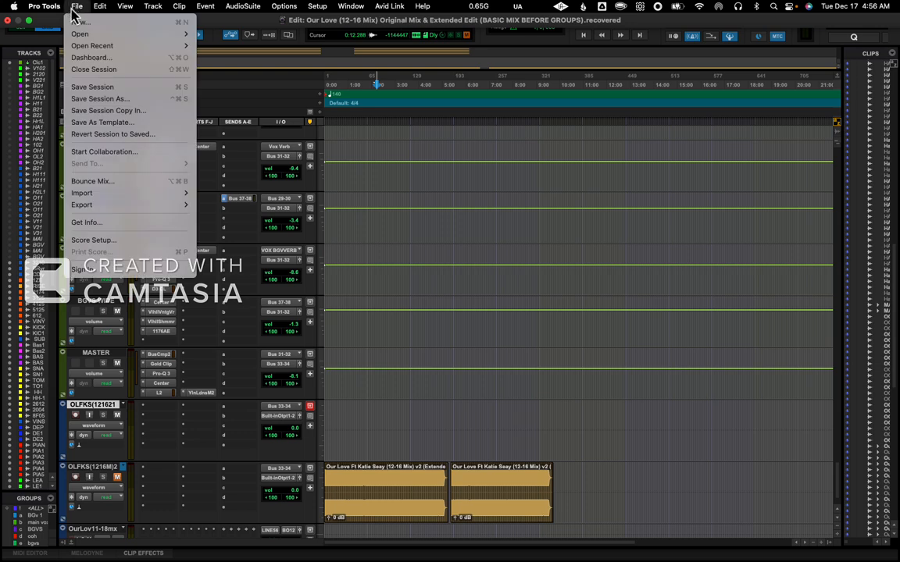
left_click(92, 101)
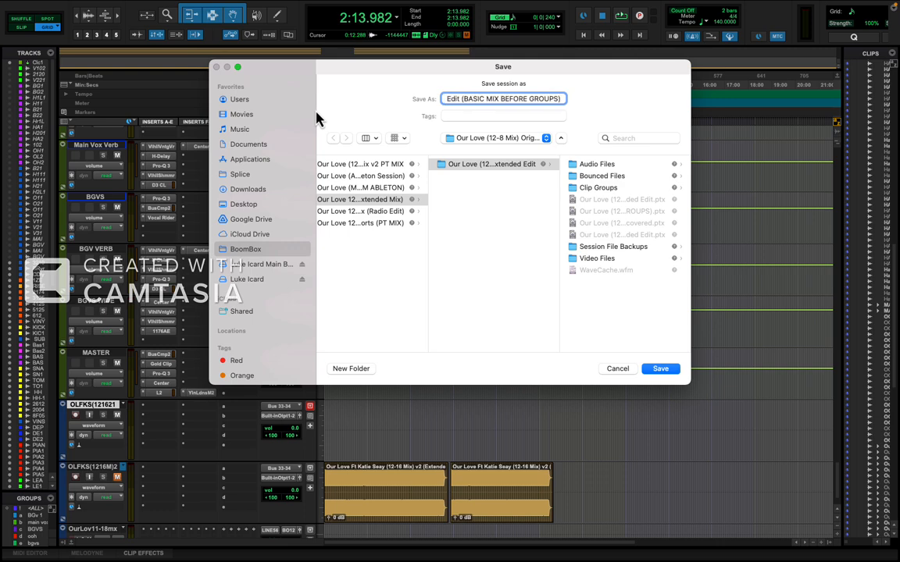
key("Left")
key("Left")
key("Left")
key("Left")
key("Left")
key("Left")
key("Left")
key("Left")
key("Left")
key("Left")
key("Left")
key("Left")
key("Left")
key("Left")
key("Left")
key("Left")
key("Left")
key("Left")
key("Left")
key("Left")
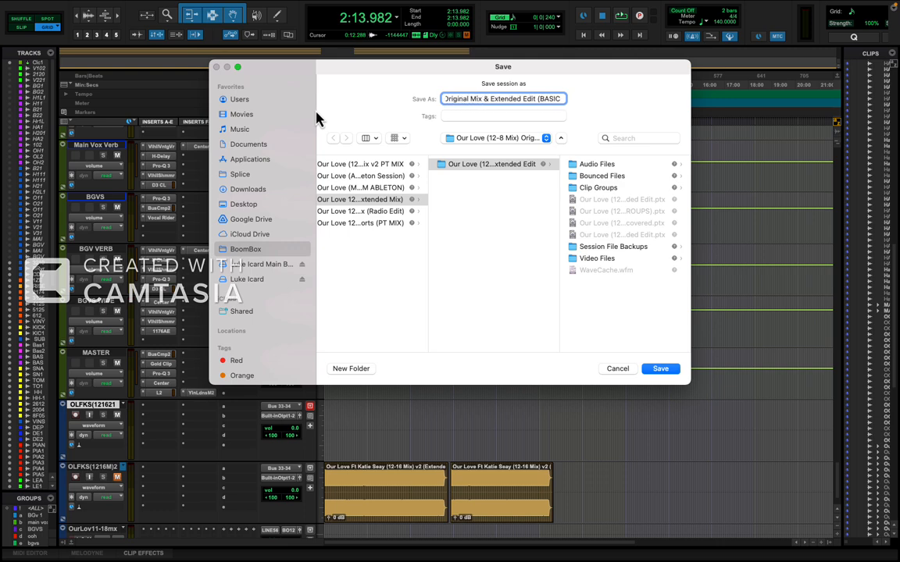
key("Left")
key("Left")
key("Left")
key("Left")
key("Left")
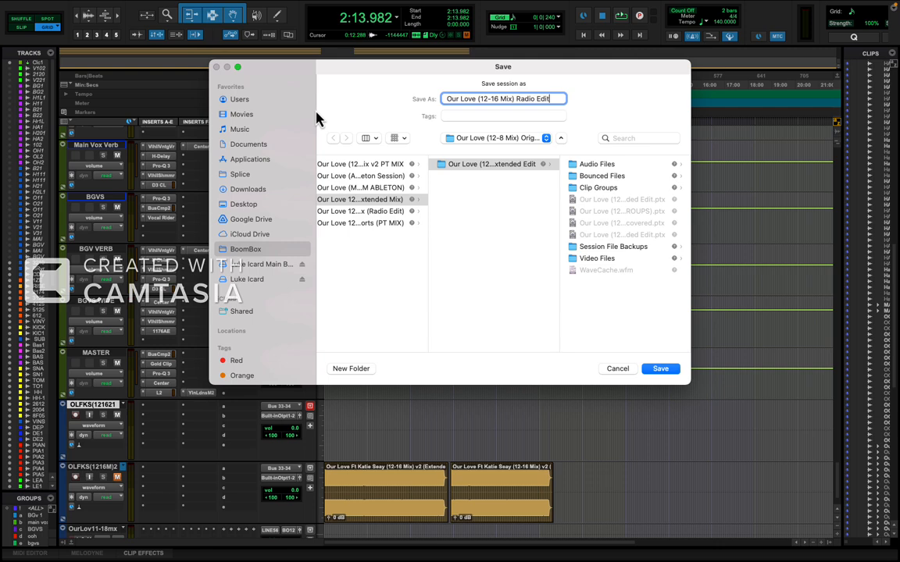
key("Return")
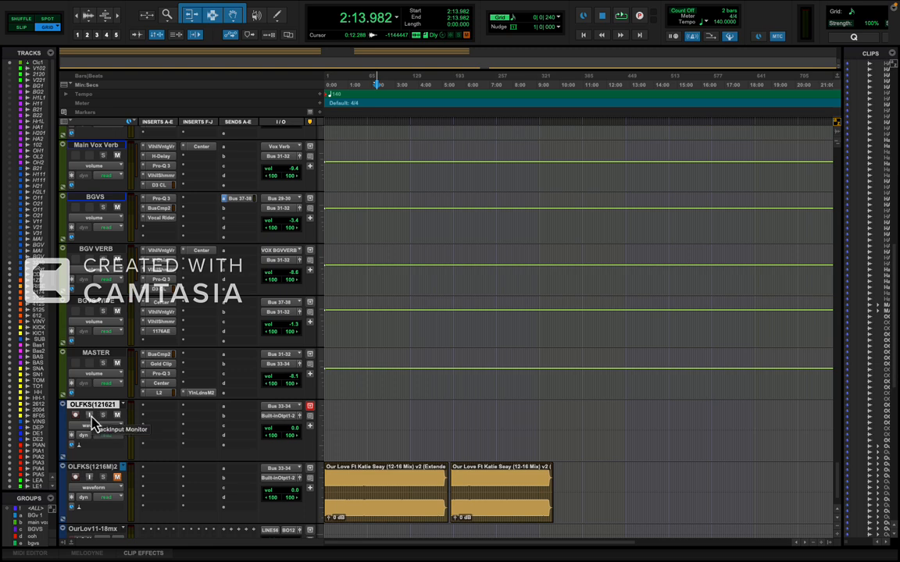
Place the edit cursor at 0:54.857 on the KICK-1 track, where its first section ends.
left_click(404, 422)
key("t")
scroll(398, 425, "up", 10)
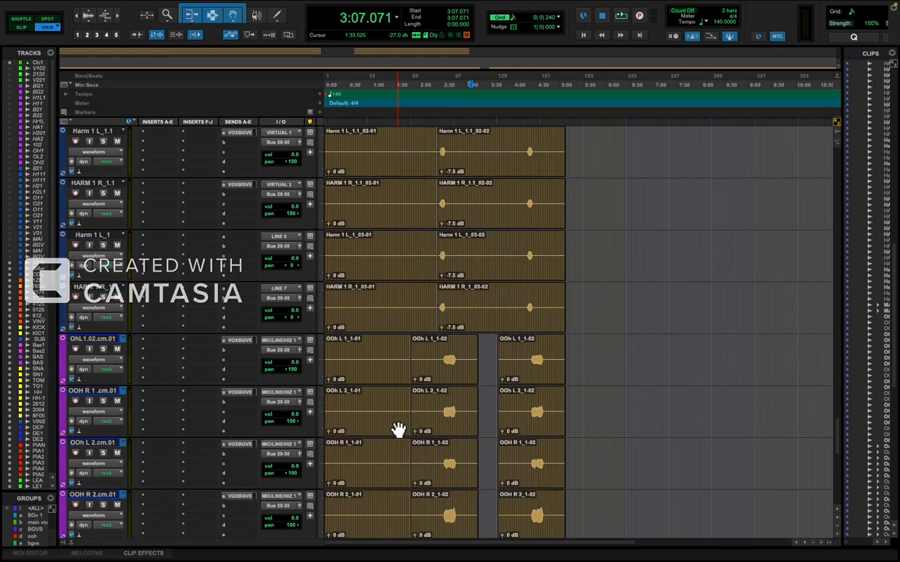
scroll(398, 429, "down", 15)
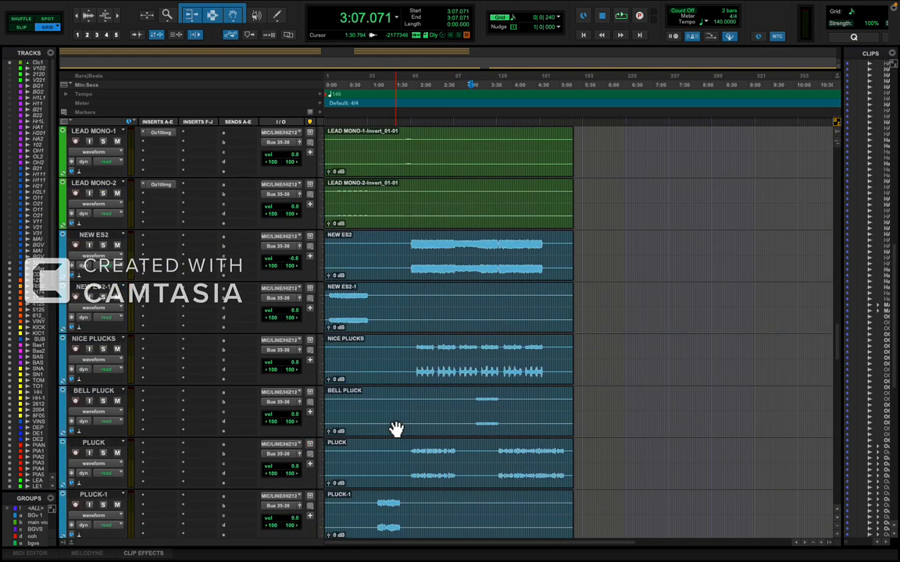
scroll(398, 355, "up", 15)
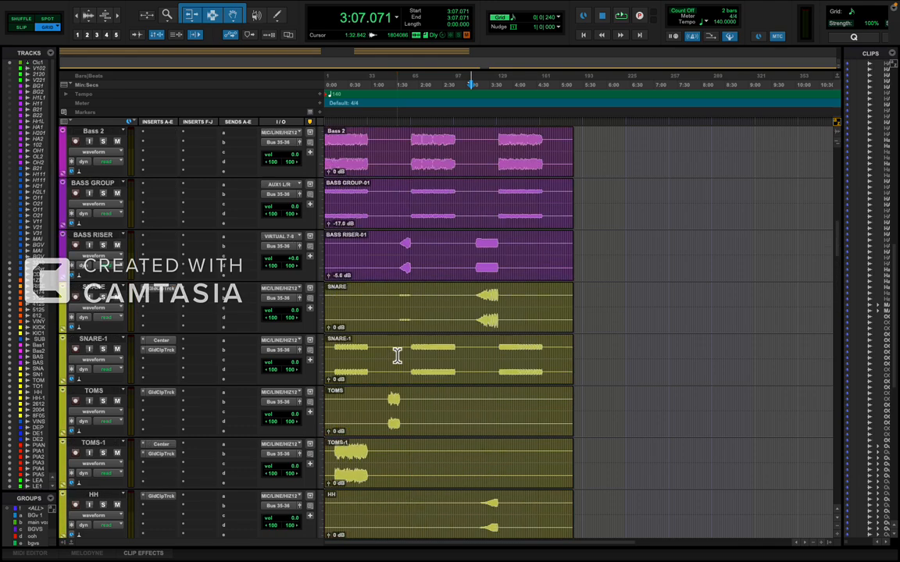
scroll(397, 356, "down", 4)
scroll(397, 355, "left", 2)
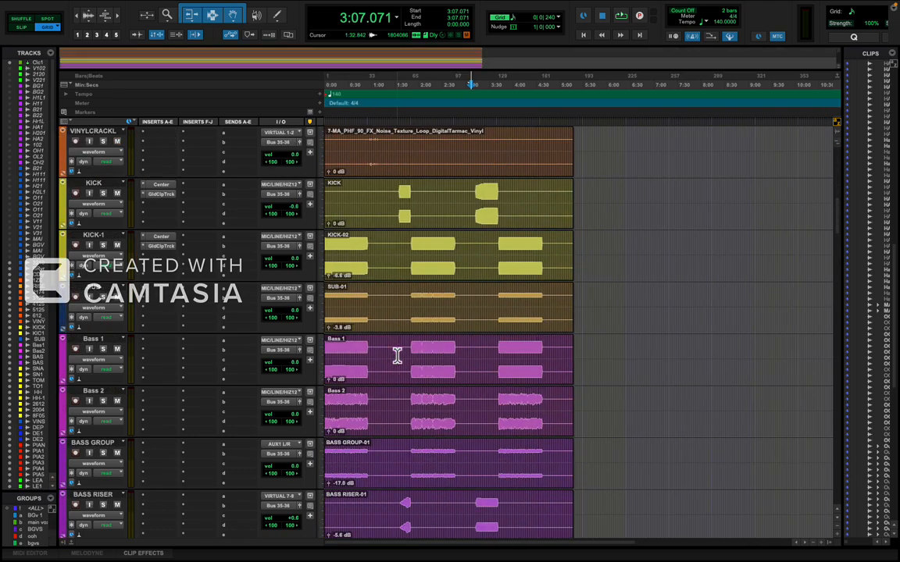
left_click(368, 253)
key("t")
key("t")
key("t")
key("t")
key("t")
key("t")
key("t")
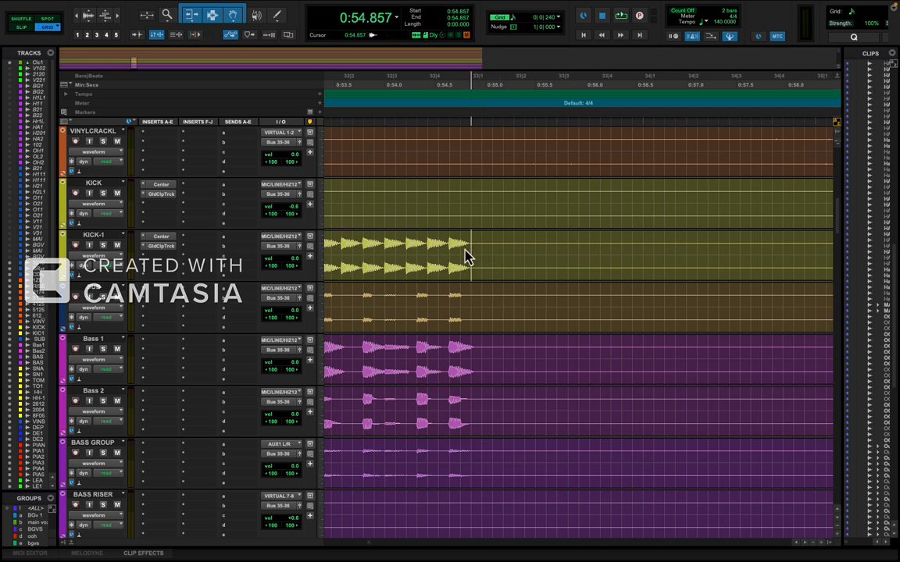
Select from 0:54.857 back to the session start and extend the selection up to the Click 1 track.
key("r")
key("r")
key("r")
key("r")
key("r")
left_click_drag(384, 266, 270, 265)
key("shift+p")
key("shift+p")
key("shift+p")
key("shift+p")
key("shift+p")
key("shift+p")
key("shift+p")
key("shift+p")
key("shift+p")
key("shift+p")
key("shift+p")
key("shift+p")
key("shift+p")
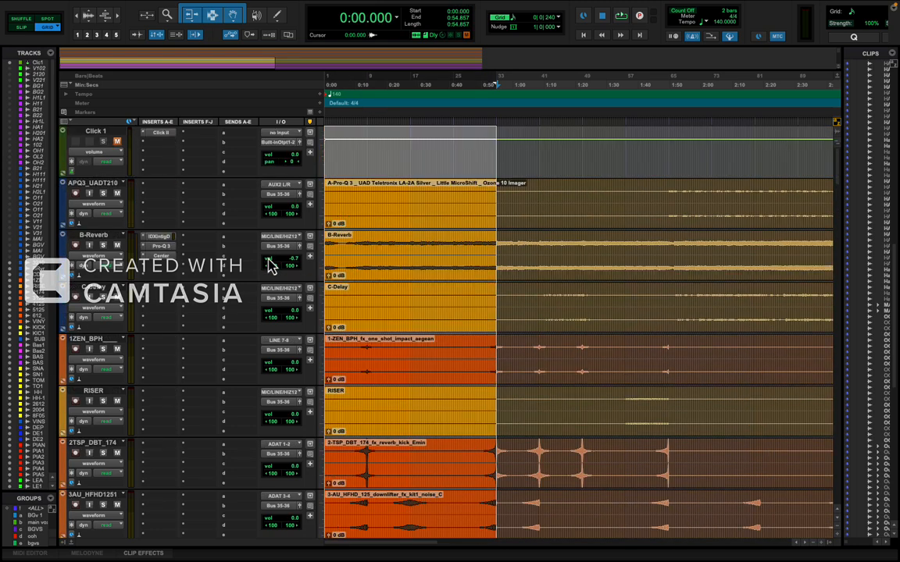
Extend the intro selection from 0:00.000 to 0:54.857 downward across the instrument and vocal tracks through the BGVS bus.
key("shift+semicolon")
key("shift+semicolon")
key("shift+semicolon")
key("shift+semicolon")
key("shift+semicolon")
key("shift+semicolon")
key("shift+semicolon")
key("shift+semicolon")
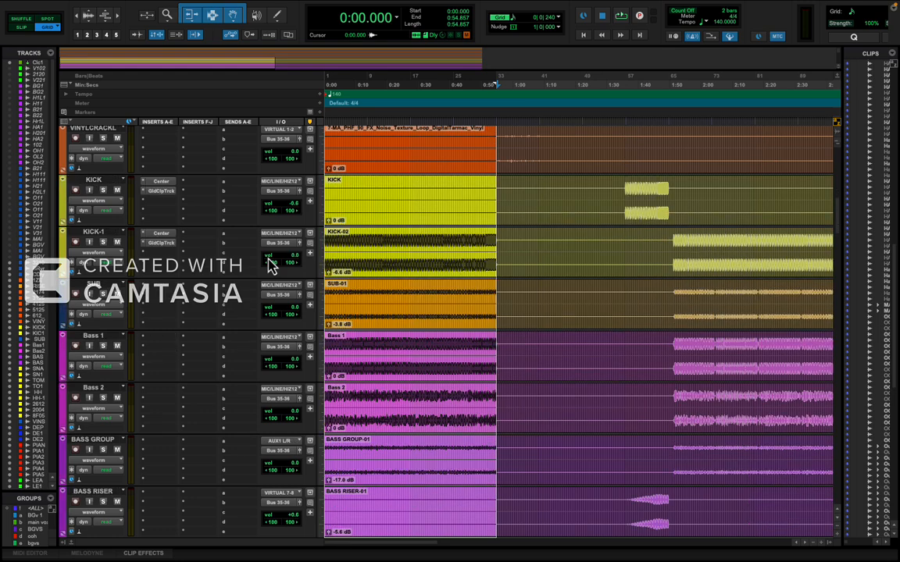
key("shift+semicolon")
key("shift+semicolon")
key("shift+semicolon")
key("shift+semicolon")
key("shift+semicolon")
key("shift+semicolon")
key("shift+semicolon")
key("shift+semicolon")
key("shift+semicolon")
key("shift+semicolon")
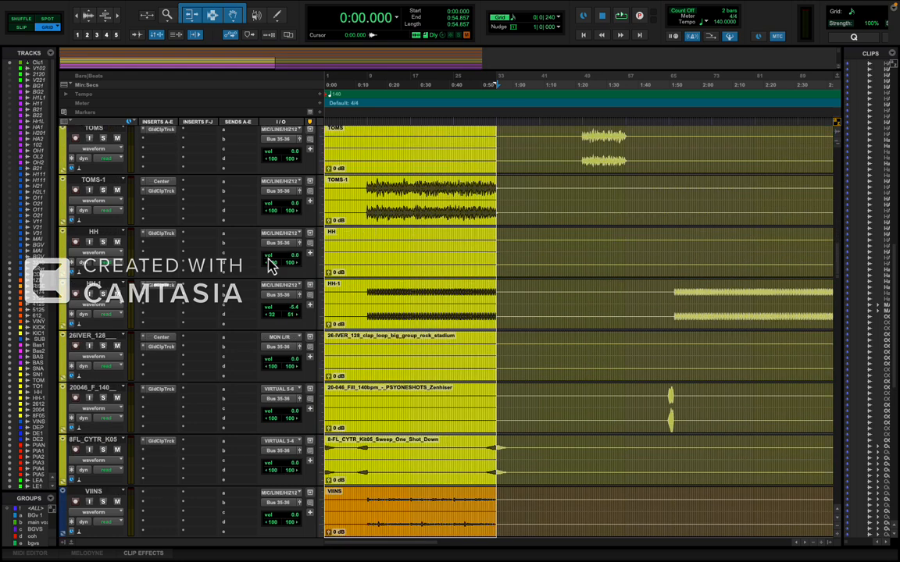
key("shift+semicolon")
key("shift+semicolon")
key("shift+semicolon")
key("shift+semicolon")
key("shift+semicolon")
key("shift+semicolon")
key("shift+semicolon")
key("shift+semicolon")
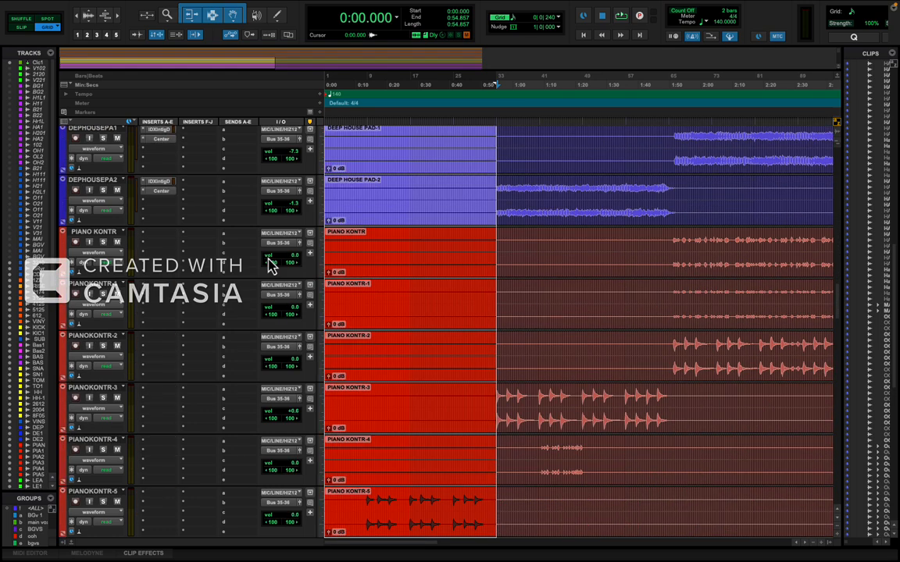
key("shift+semicolon")
key("shift+semicolon")
key("shift+semicolon")
key("shift+semicolon")
key("shift+semicolon")
key("shift+semicolon")
key("shift+semicolon")
key("shift+semicolon")
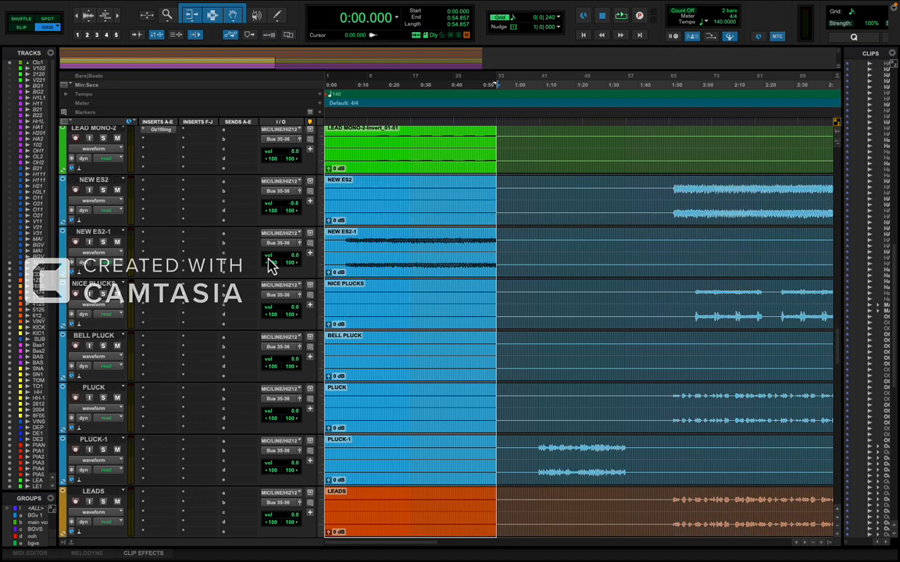
key("shift+semicolon")
key("shift+semicolon")
key("shift+semicolon")
key("shift+semicolon")
key("shift+semicolon")
key("shift+semicolon")
key("shift+semicolon")
key("shift+semicolon")
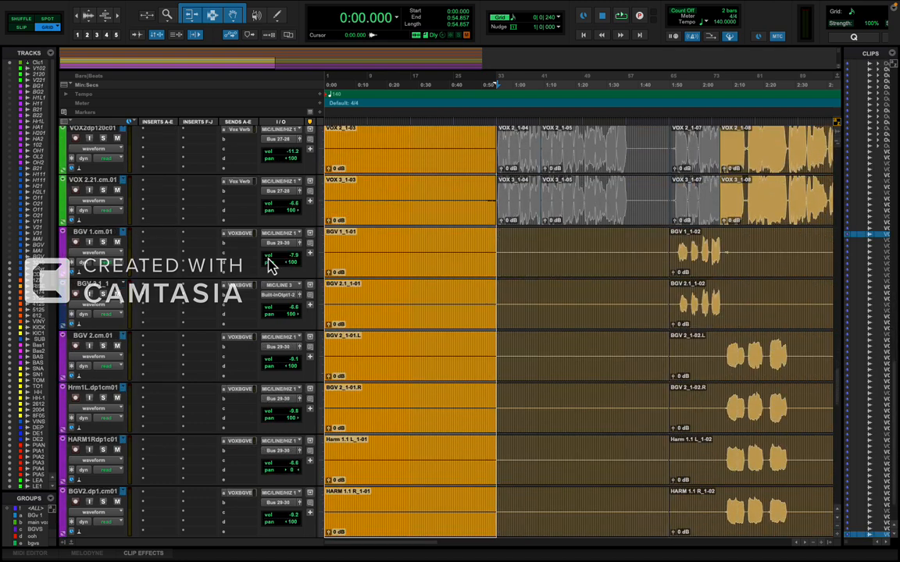
key("shift+semicolon")
key("shift+semicolon")
key("shift+semicolon")
key("shift+semicolon")
key("shift+semicolon")
key("shift+semicolon")
key("shift+semicolon")
key("shift+semicolon")
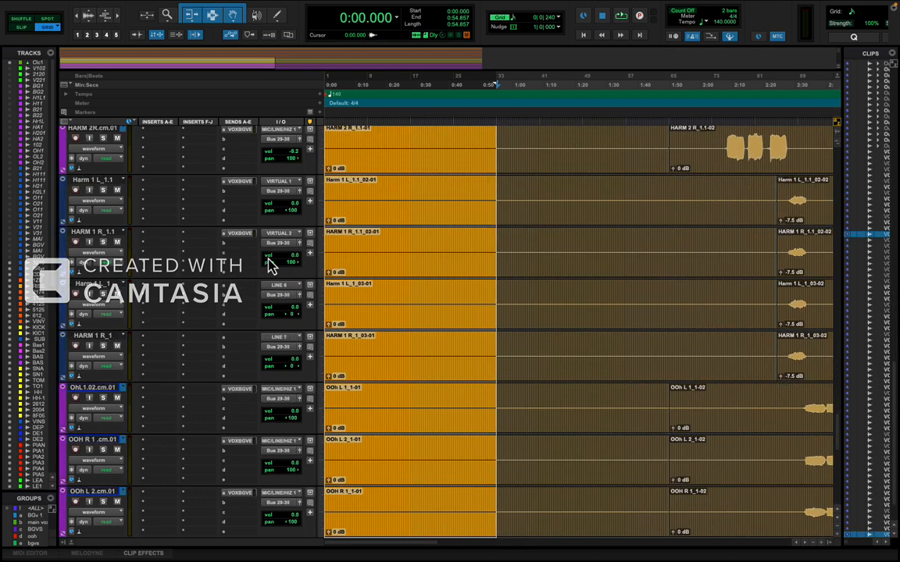
key("shift+semicolon")
key("shift+semicolon")
key("shift+semicolon")
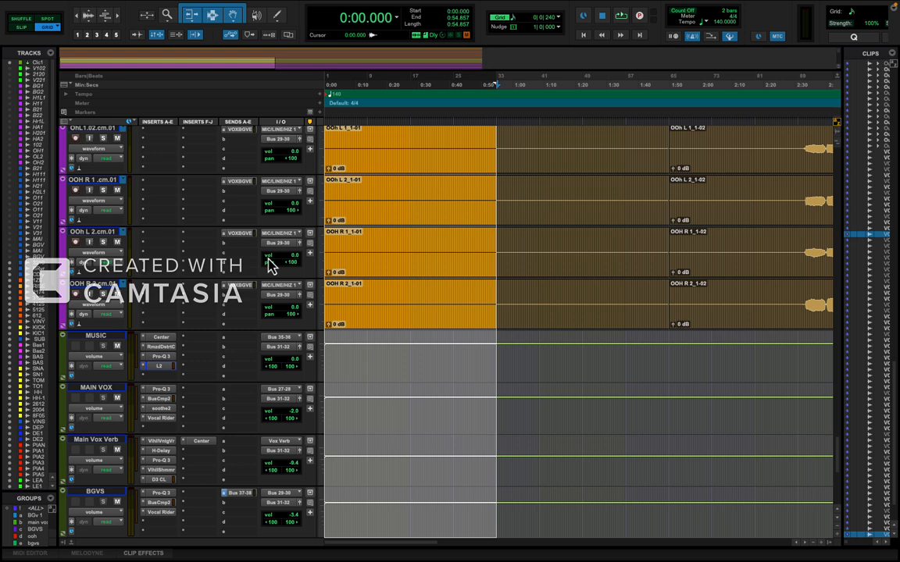
Separate the clips at the selection, delete the 0:00.000 to 0:54.857 intro in Shuffle mode, and return to Grid mode.
key("b")
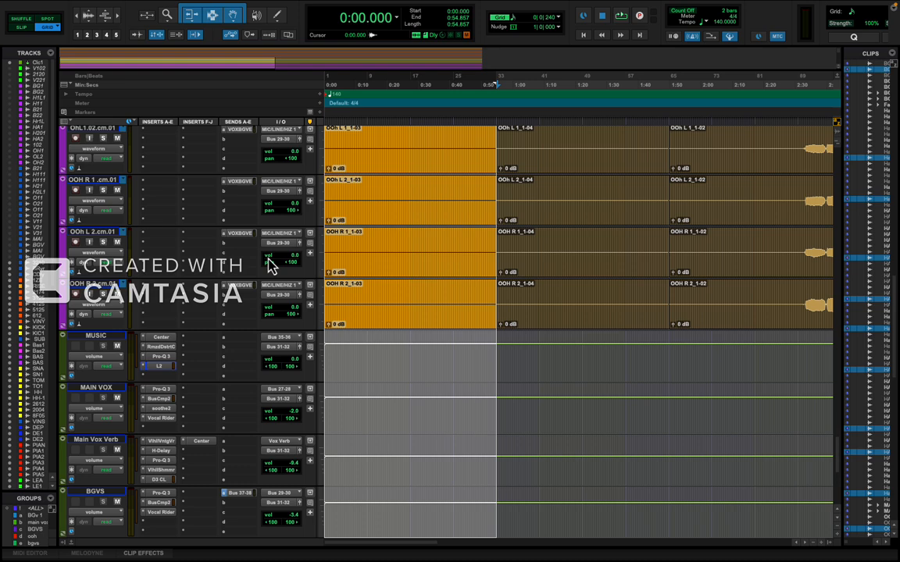
key("F1")
key("F2")
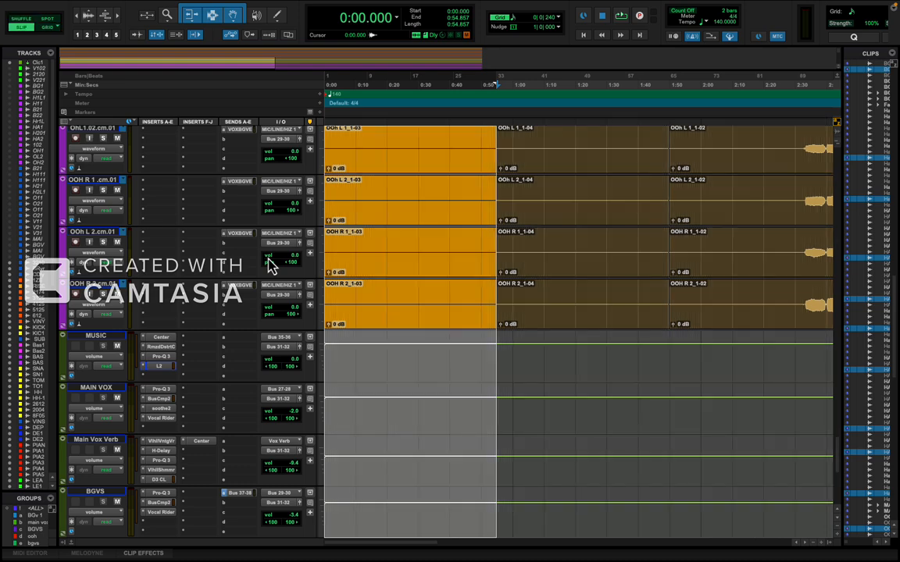
key("grave")
key("grave")
key("grave")
key("grave")
key("grave")
key("grave")
key("grave")
key("Delete")
key("grave")
key("grave")
key("grave")
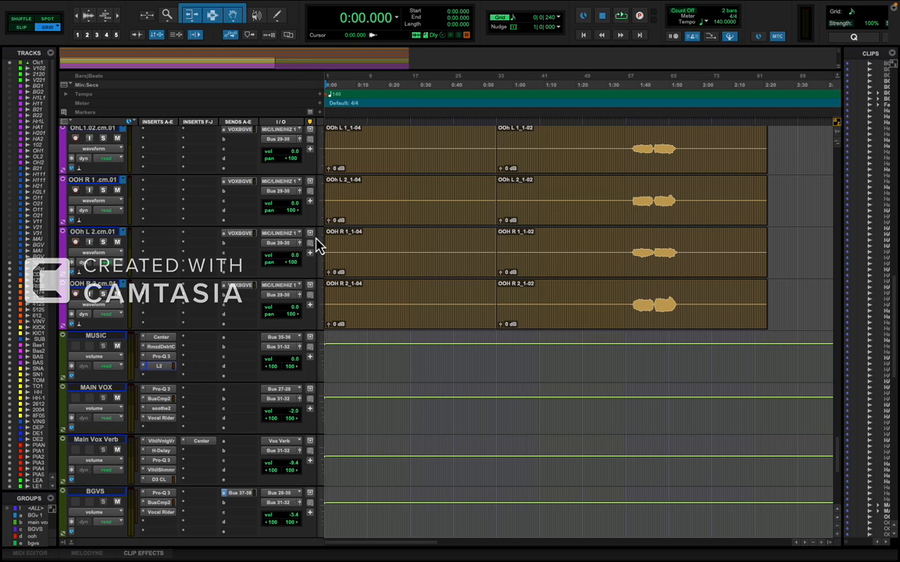
Briefly play the session from the start, stop, and route the MASTER track's output to Built-in Output 1-2.
key("space")
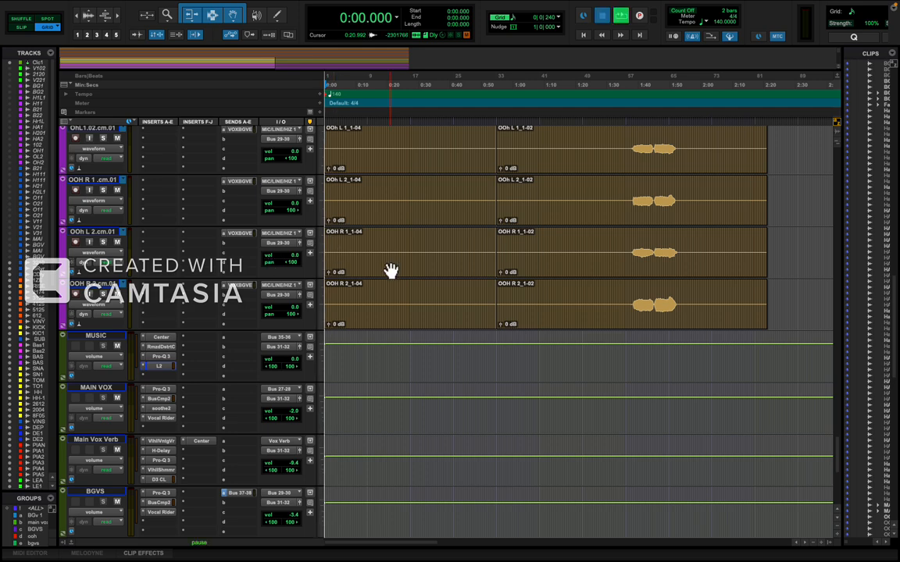
key("space")
scroll(363, 321, "down", 8)
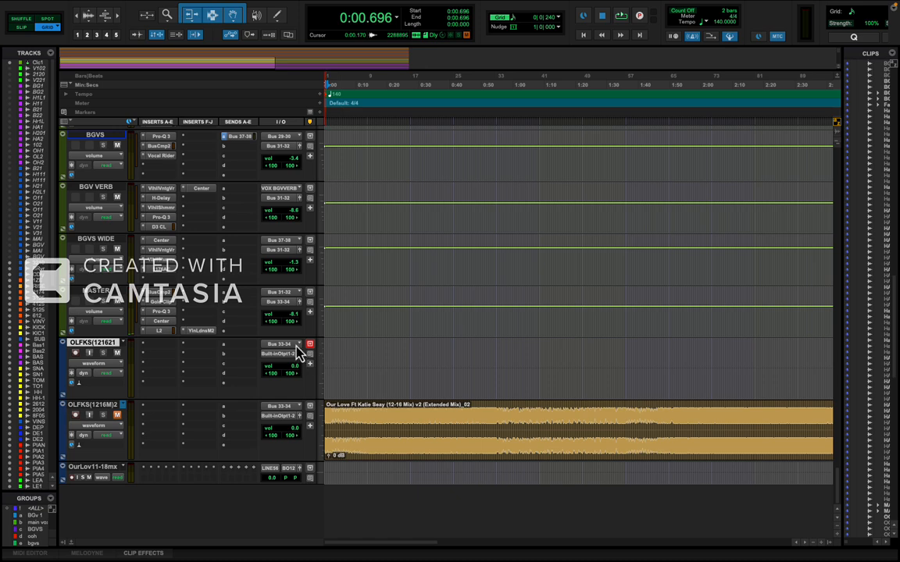
left_click(283, 302)
left_click(353, 313)
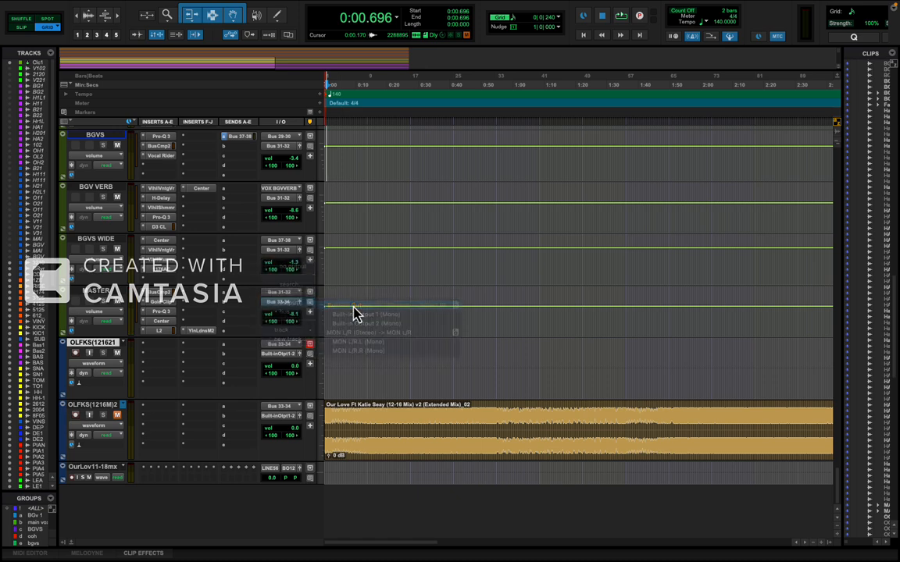
Audition the session from 0:00.696 for about four seconds and stop playback.
key("space")
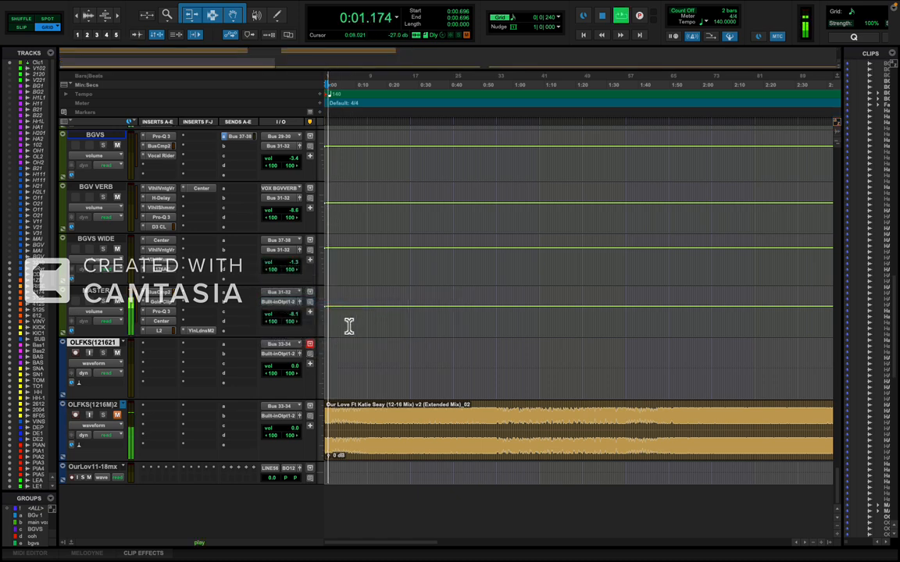
scroll(346, 327, "up", 8)
scroll(346, 326, "up", 10)
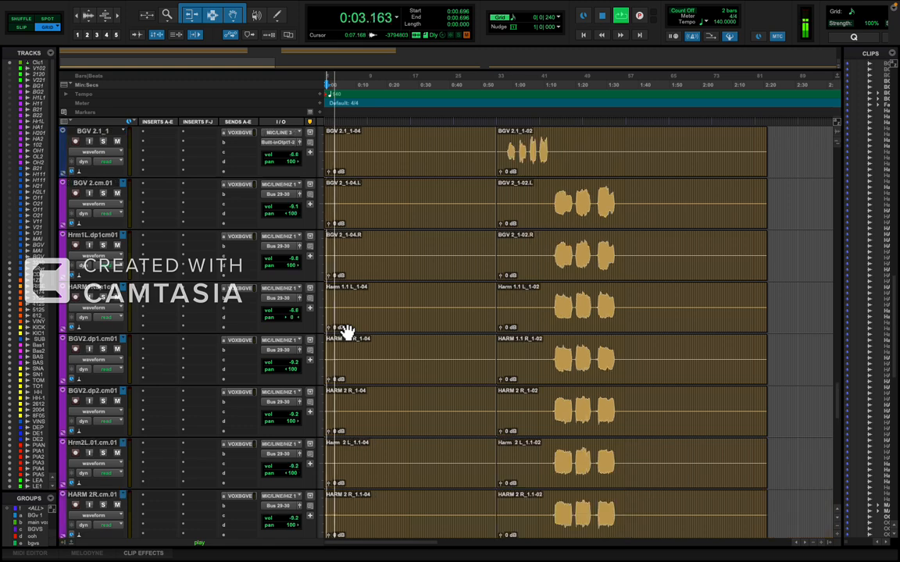
scroll(346, 326, "up", 6)
key("space")
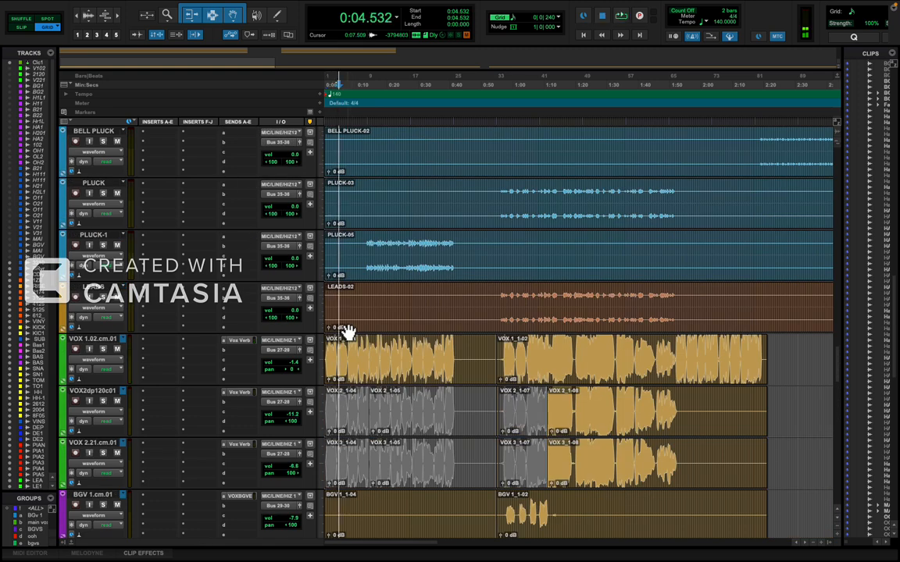
Examine the instrument, vocal and bus tracks from about 0:50 onward for another section to cut.
left_click(481, 414)
scroll(491, 422, "up", 10)
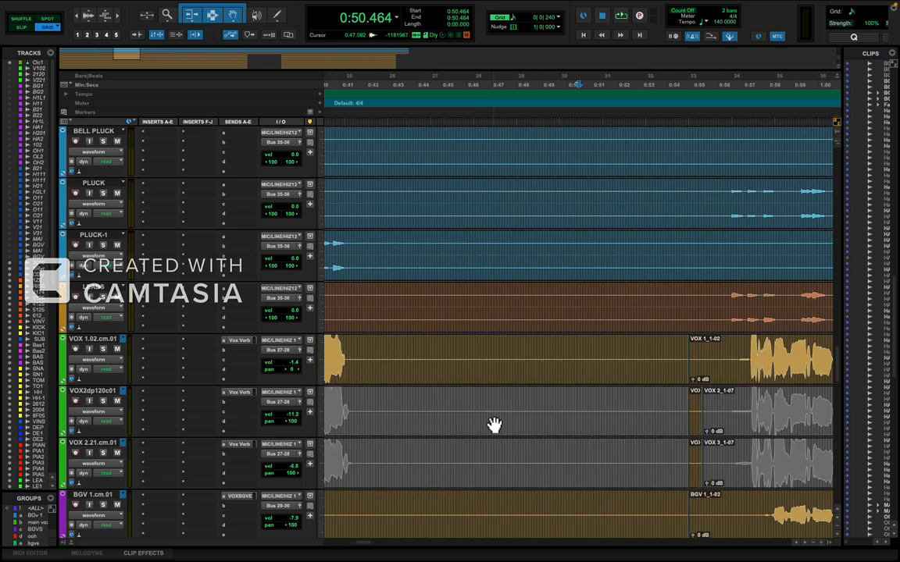
scroll(500, 429, "down", 4)
scroll(515, 449, "down", 8)
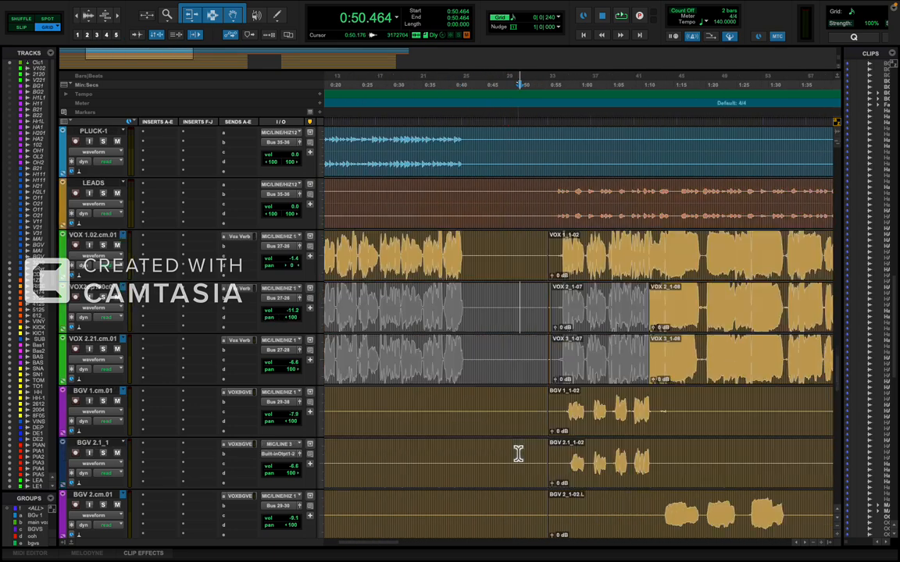
scroll(518, 453, "down", 6)
scroll(519, 456, "down", 10)
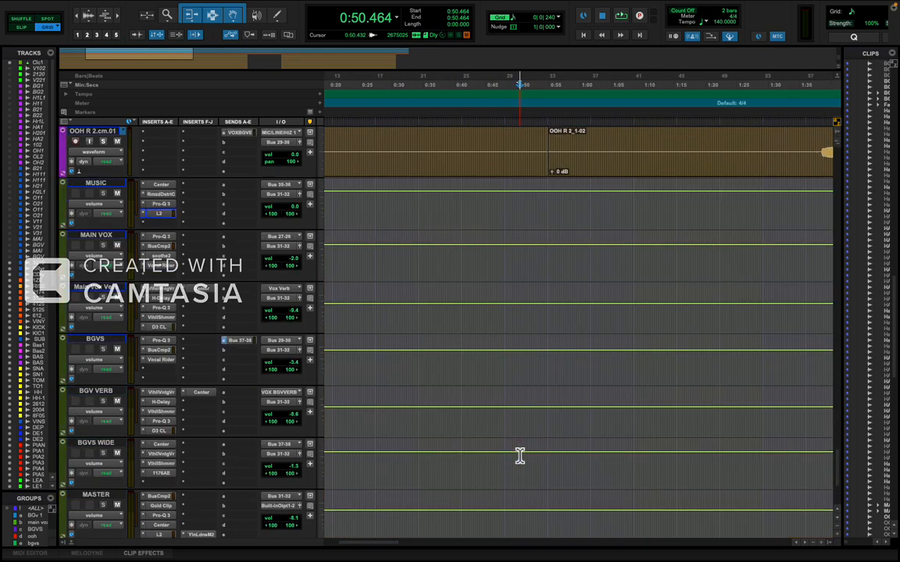
scroll(520, 456, "up", 10)
key("r")
scroll(520, 457, "up", 15)
scroll(519, 457, "up", 1)
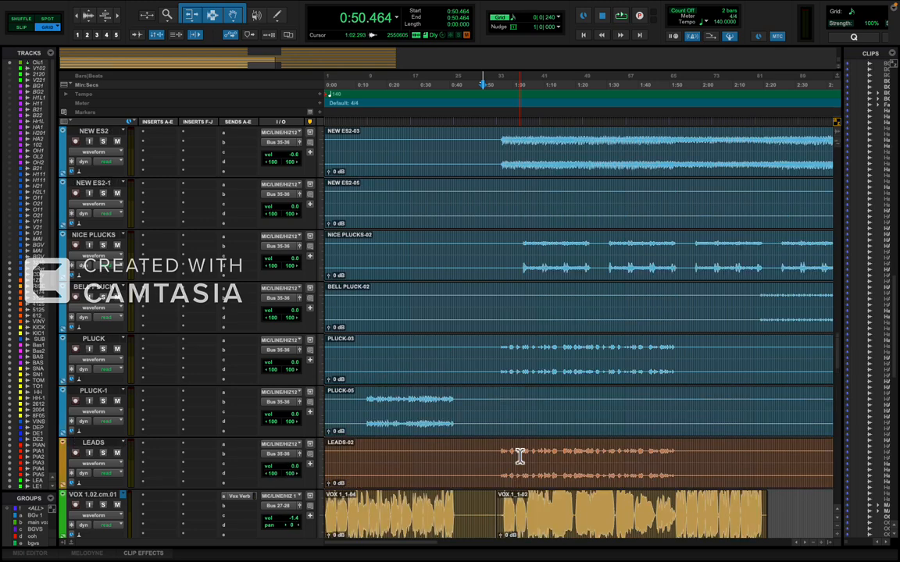
scroll(527, 472, "right", 5)
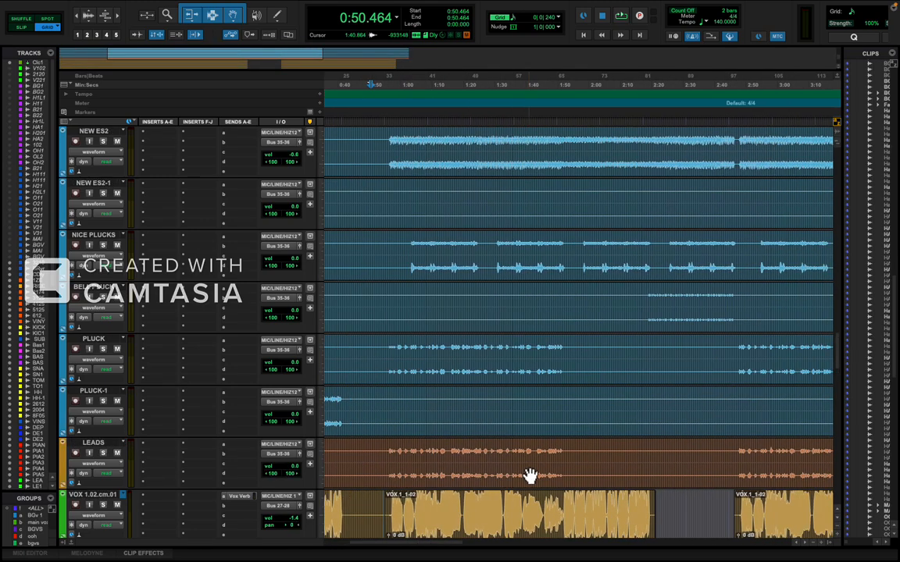
scroll(530, 475, "down", 5)
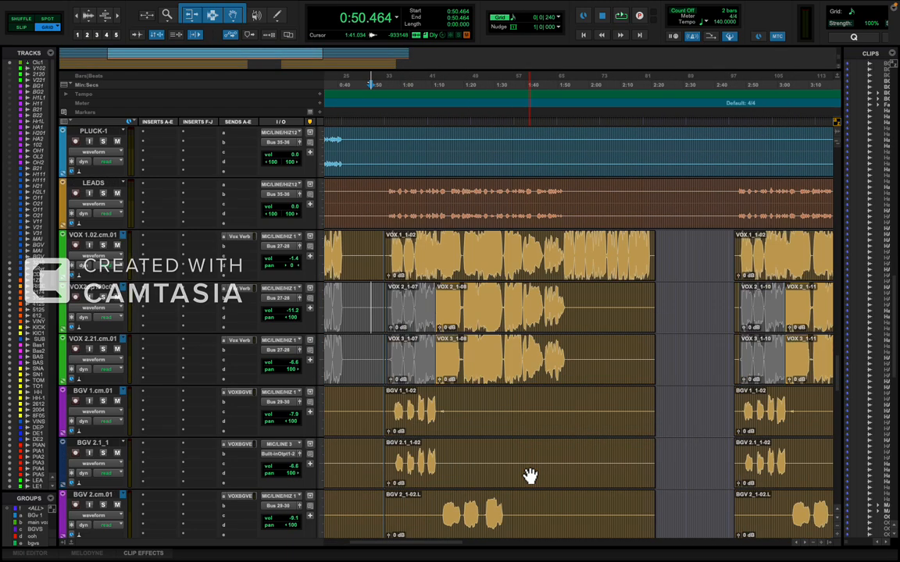
Examine the vocal gap after 1:41.357 and compare it with the harmony, pad and piano tracks.
left_click(531, 249)
key("t")
scroll(595, 328, "right", 5)
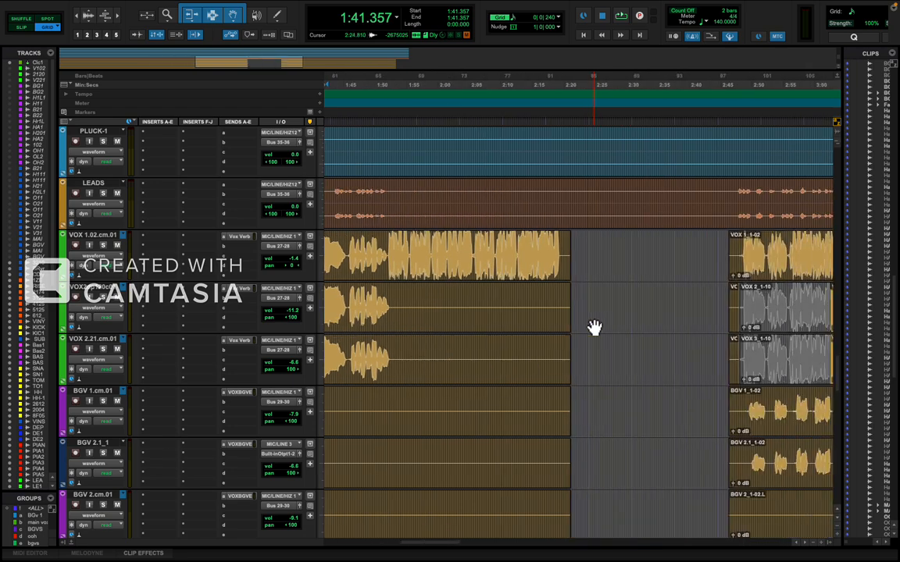
key("r")
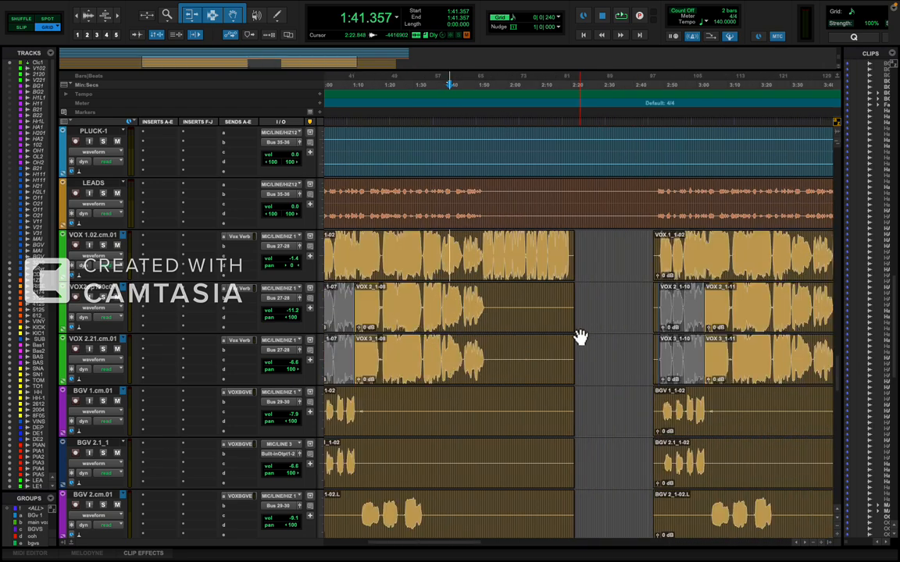
scroll(583, 333, "down", 12)
scroll(580, 340, "down", 3)
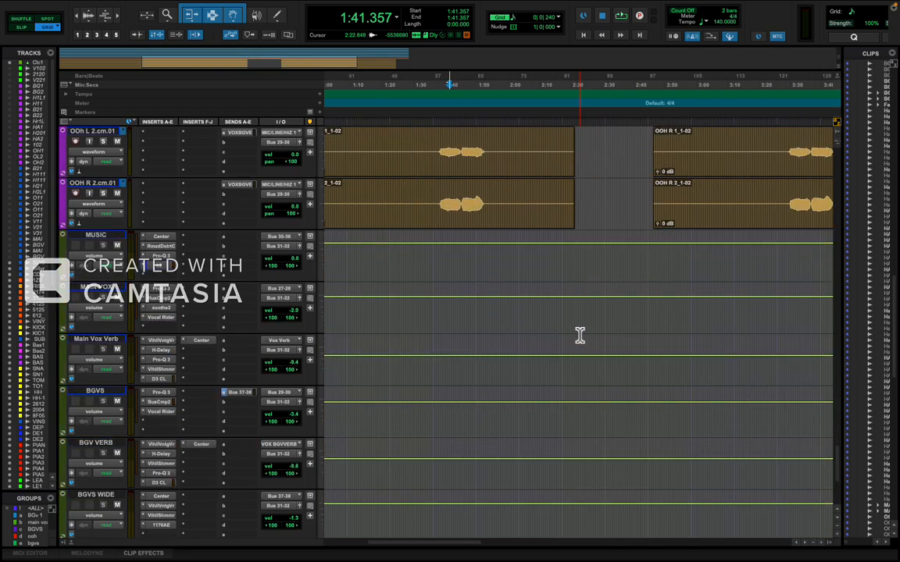
scroll(581, 340, "up", 10)
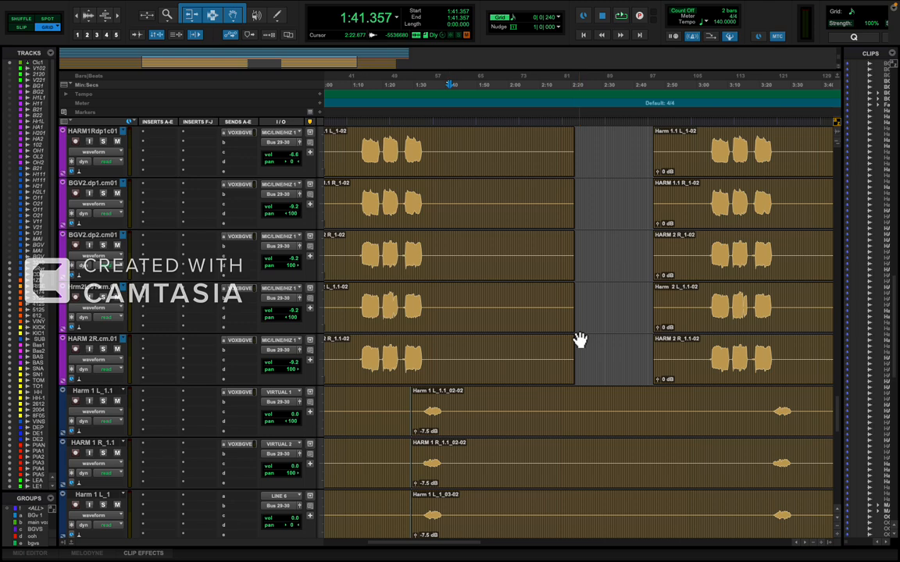
scroll(580, 340, "down", 15)
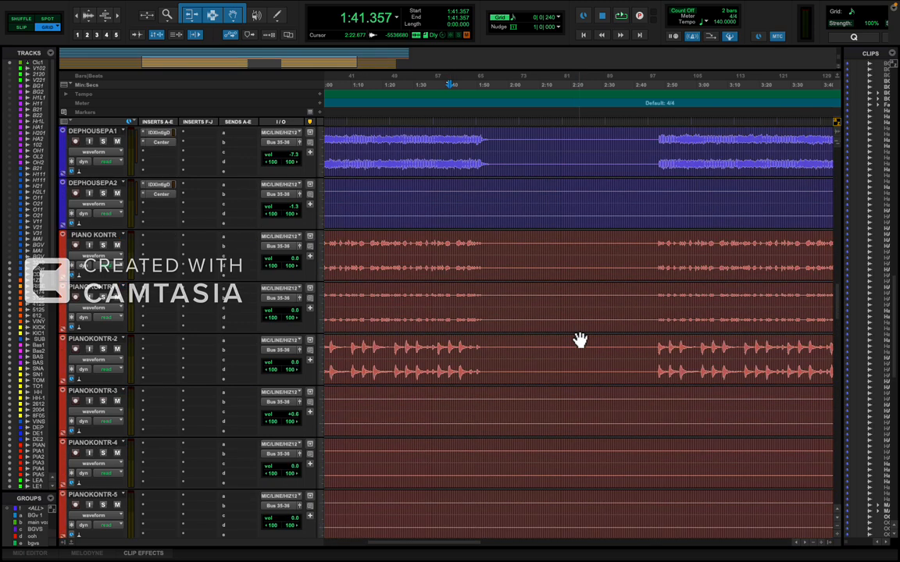
key("r")
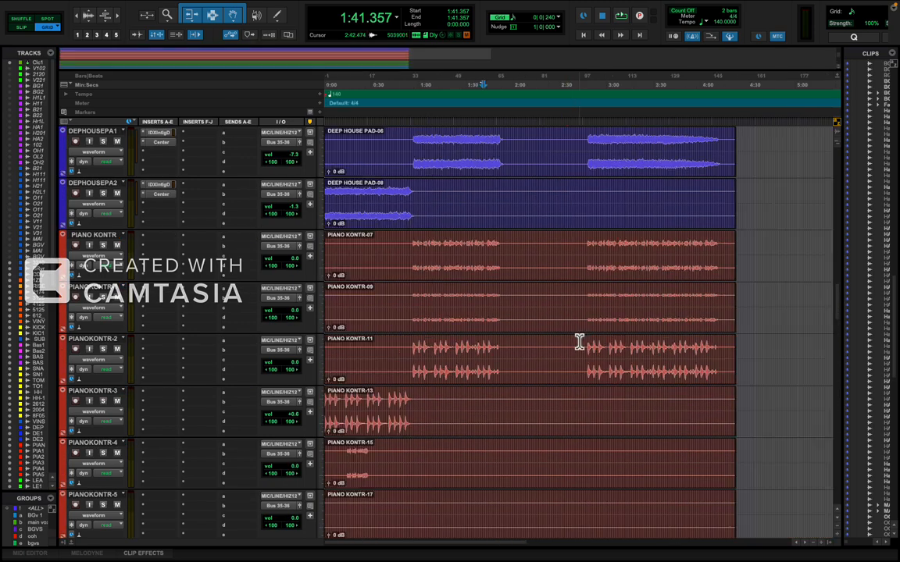
Place the edit cursor at 2:34.928 on the PIANO KONTR track and set the grid value to 1 bar.
left_click(713, 295)
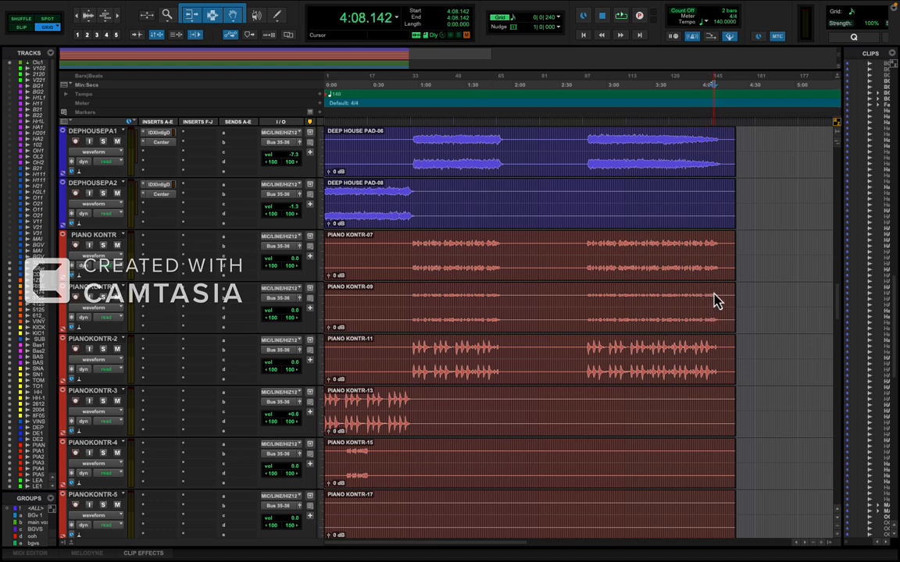
left_click(576, 279)
left_click(569, 254)
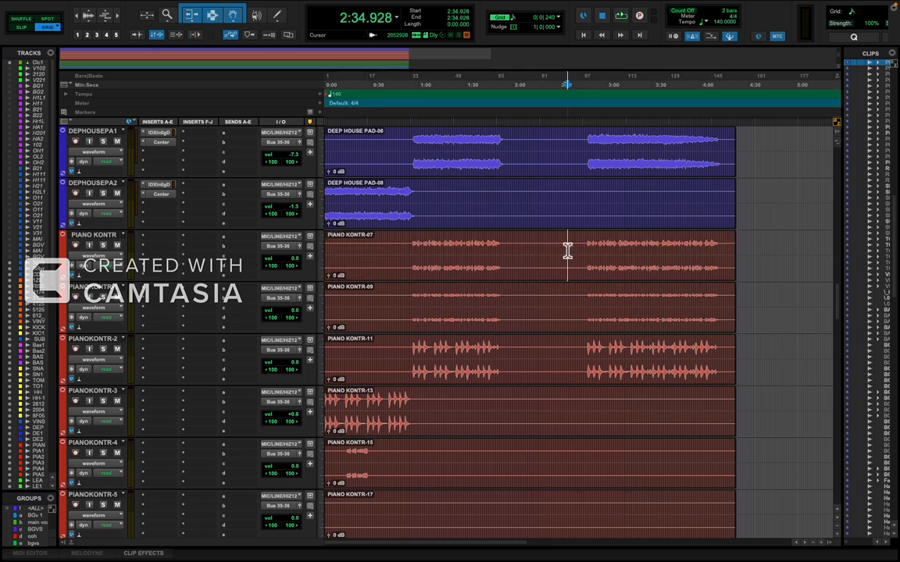
key("super+]")
key("super+]")
key("super+]")
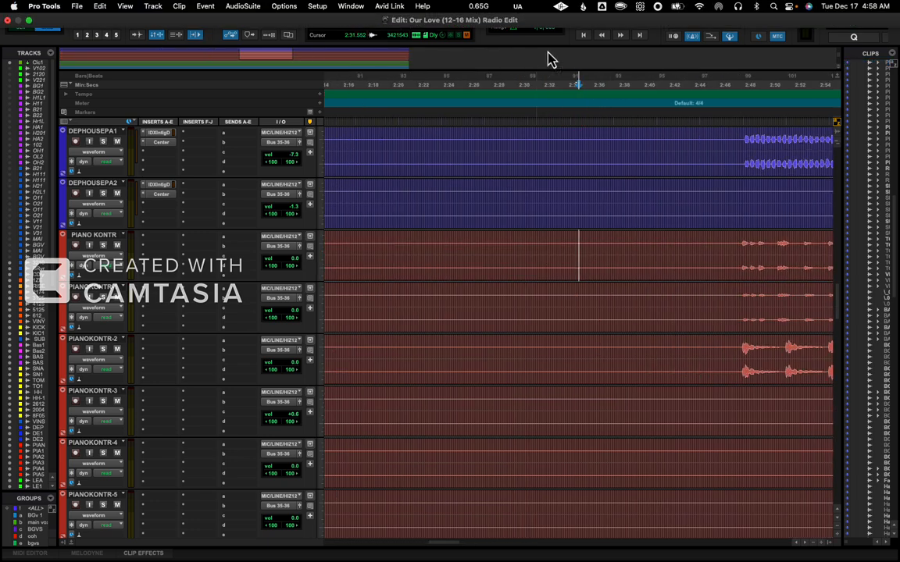
left_click(559, 22)
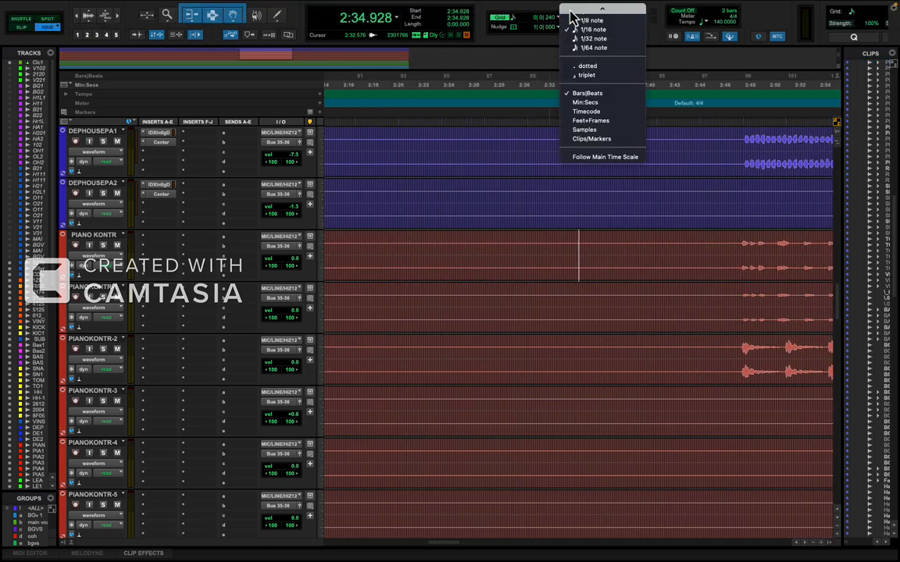
left_click(581, 12)
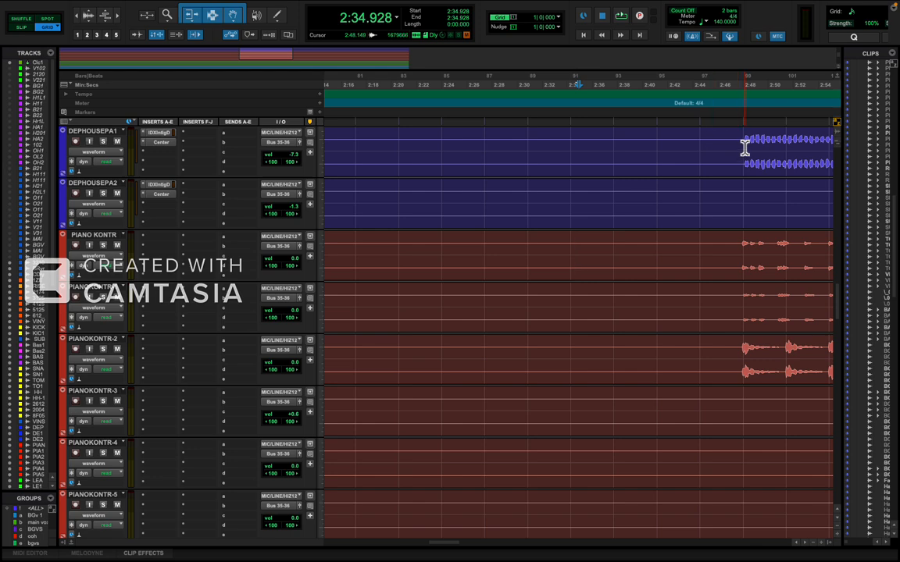
Mark the gap from 2:46.285 to 2:48.000 on the DEPHOUSEPA1 track and check it against the effects tracks.
left_click_drag(741, 151, 716, 151)
scroll(715, 163, "down", 10)
scroll(715, 163, "up", 10)
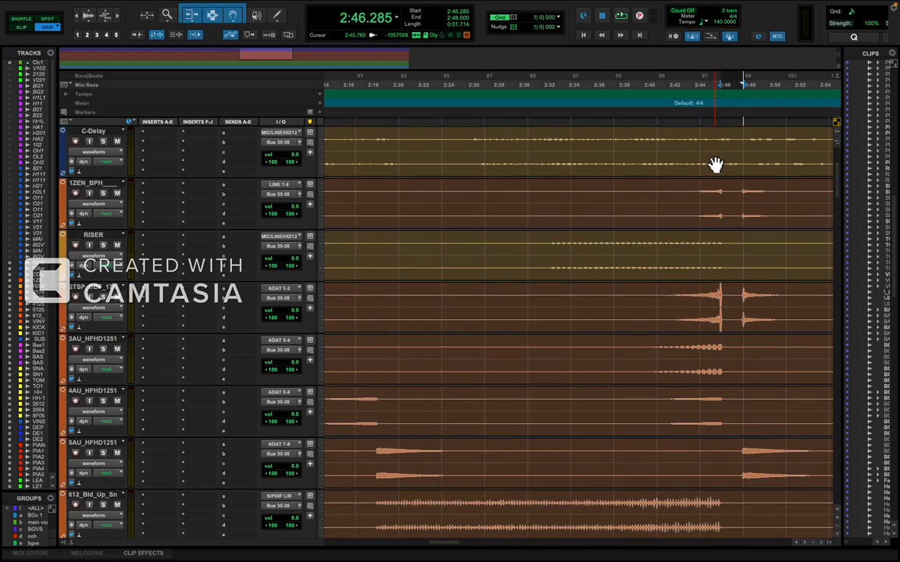
key("t")
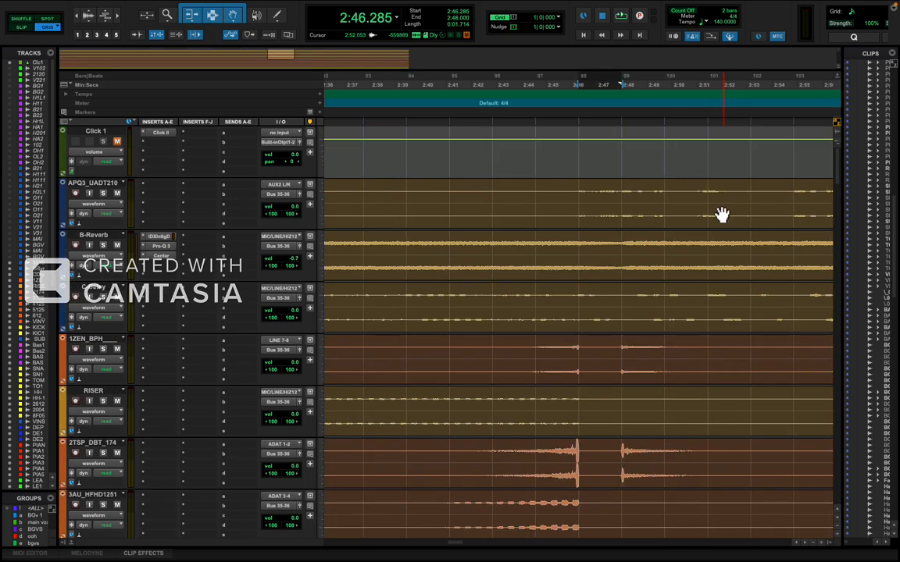
Select the build-up section from 2:17.142 to 2:46.285 on the kick track above KICK-1.
left_click(579, 201)
left_click_drag(577, 200, 469, 295)
key("r")
key("r")
key("t")
scroll(479, 332, "down", 4)
scroll(480, 334, "down", 5)
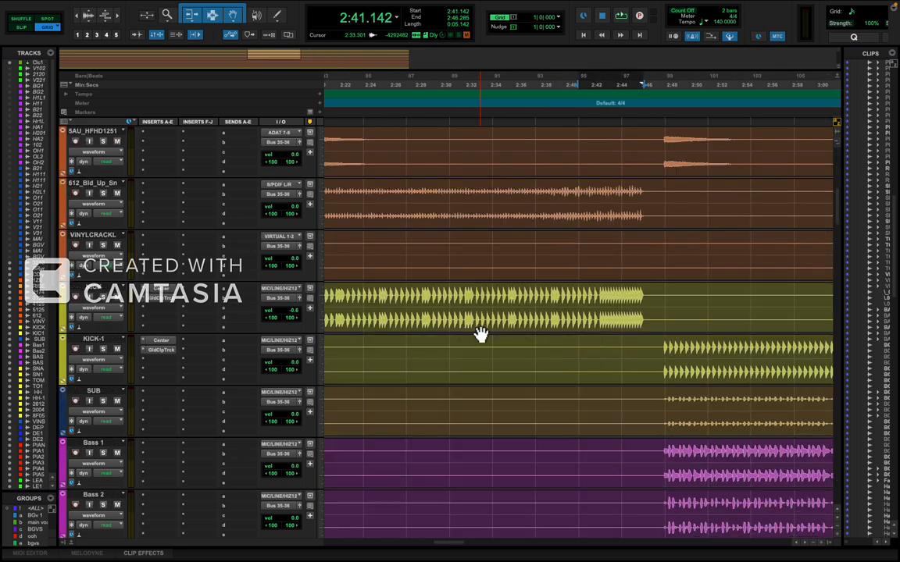
key("r")
left_click(422, 308)
left_click_drag(421, 309, 426, 305)
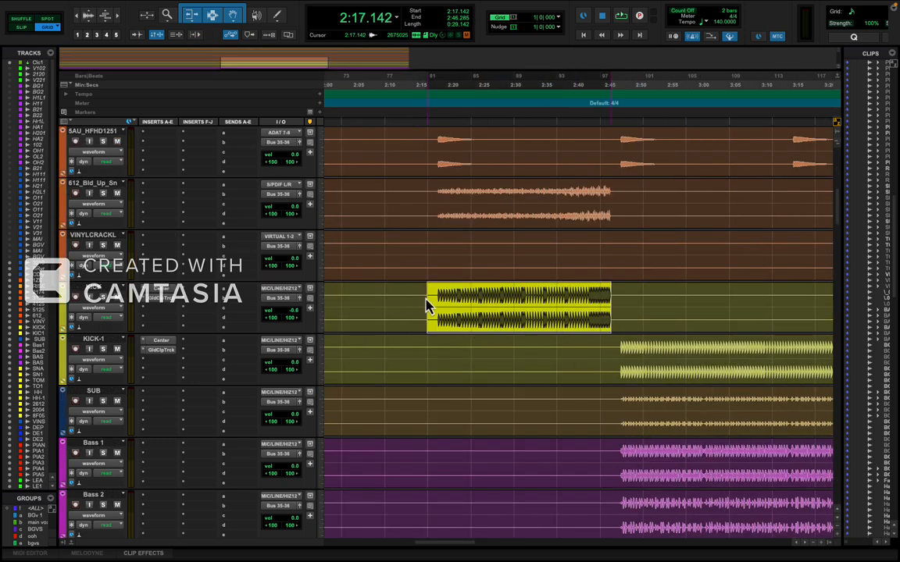
Extend the 2:17.142 to 2:46.285 selection upward to the Click 1 track.
key("shift+p")
key("shift+p")
key("shift+p")
key("shift+p")
key("shift+p")
key("shift+p")
key("shift+p")
key("shift+p")
key("shift+p")
key("shift+p")
key("shift+p")
key("shift+p")
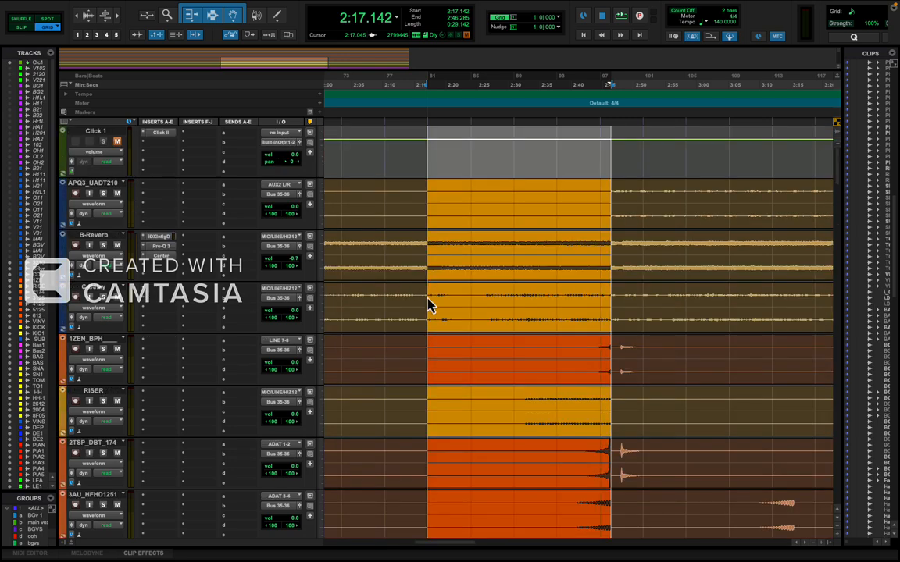
Extend the build-up selection downward across the instrument and vocal tracks through the Main Vox Verb track.
key("shift+semicolon")
key("shift+semicolon")
key("shift+semicolon")
key("shift+semicolon")
key("shift+semicolon")
key("shift+semicolon")
key("shift+semicolon")
key("shift+semicolon")
key("shift+semicolon")
key("shift+semicolon")
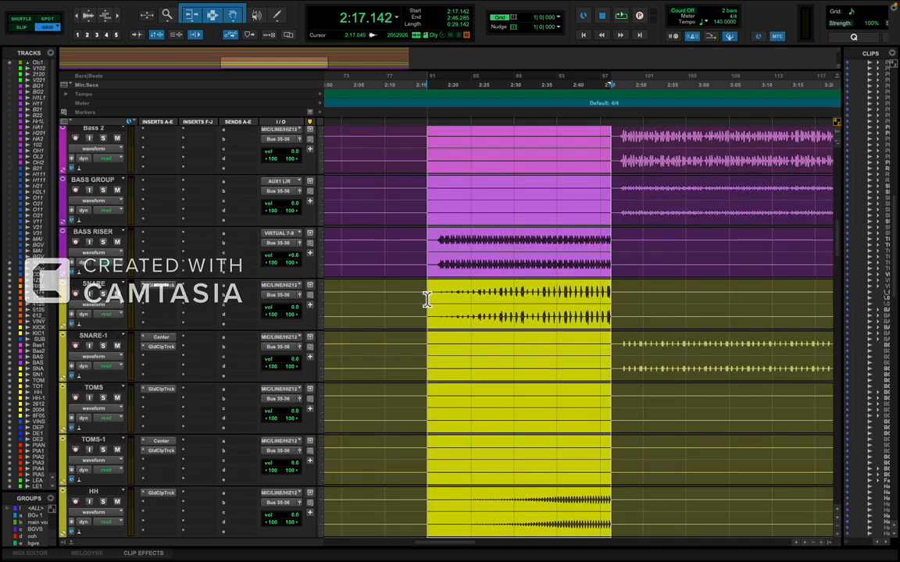
key("shift+semicolon")
key("shift+semicolon")
key("shift+semicolon")
key("shift+semicolon")
key("shift+semicolon")
key("shift+semicolon")
key("shift+semicolon")
key("shift+semicolon")
key("shift+semicolon")
key("shift+semicolon")
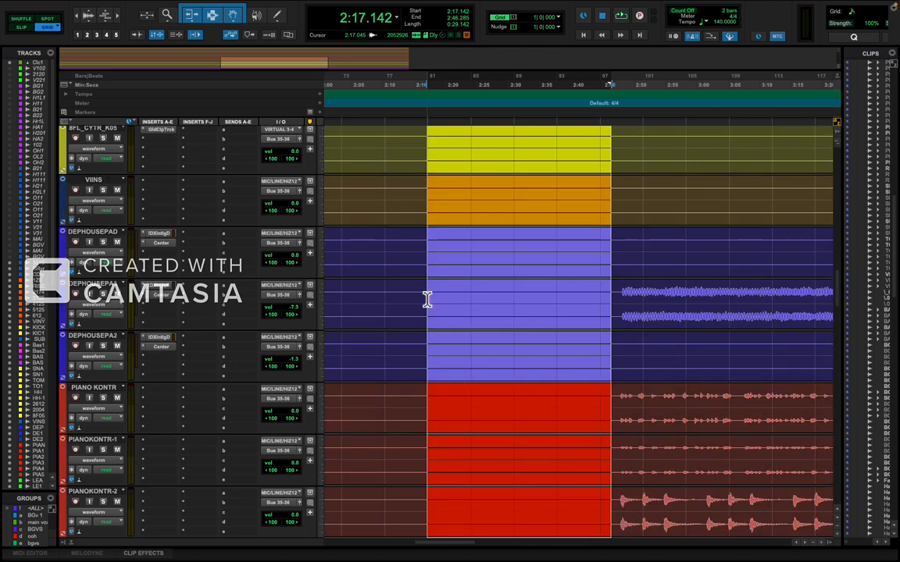
key("shift+semicolon")
key("shift+semicolon")
key("shift+semicolon")
key("shift+semicolon")
key("shift+semicolon")
key("shift+semicolon")
key("shift+semicolon")
key("shift+semicolon")
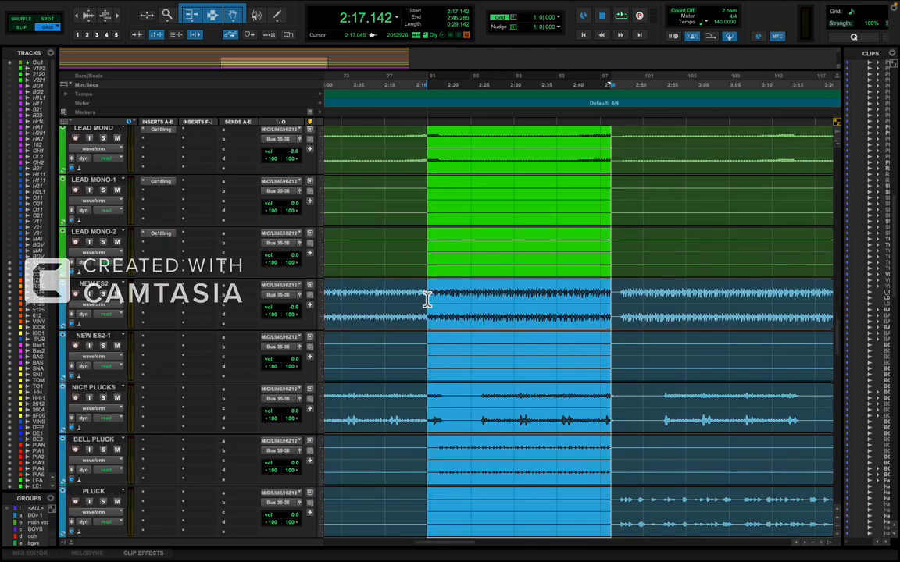
key("shift+semicolon")
key("shift+semicolon")
key("shift+semicolon")
key("shift+semicolon")
key("shift+semicolon")
key("shift+semicolon")
key("shift+semicolon")
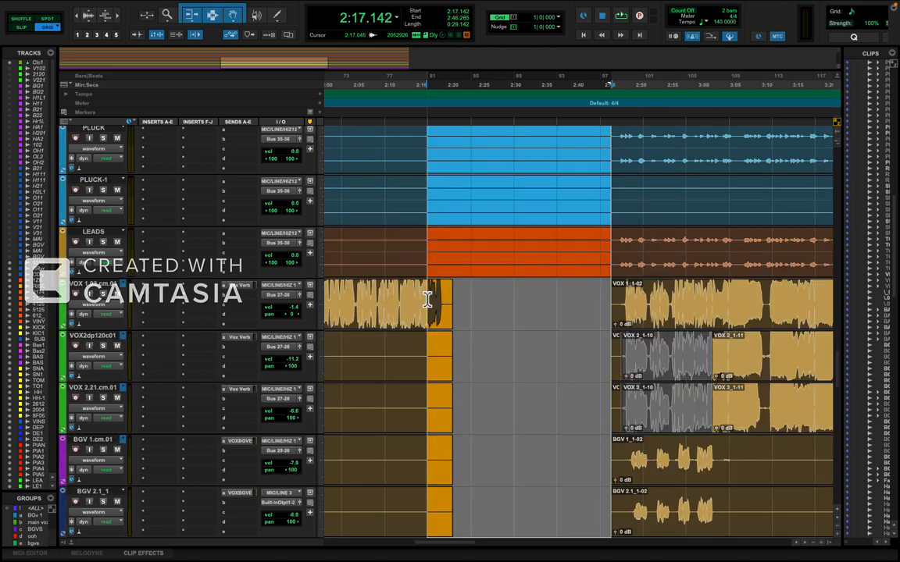
key("shift+semicolon")
key("shift+semicolon")
key("shift+semicolon")
key("shift+semicolon")
key("shift+semicolon")
key("shift+semicolon")
key("shift+semicolon")
key("shift+semicolon")
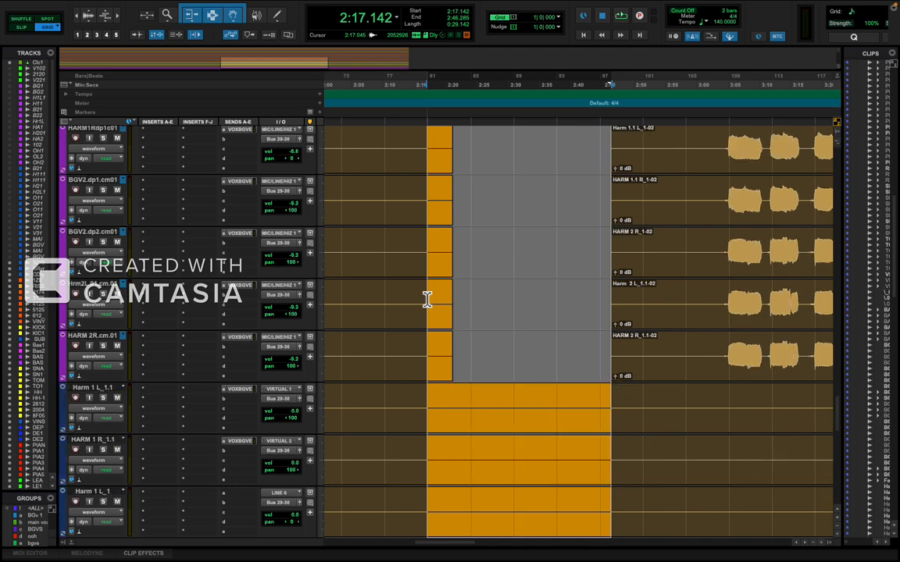
key("shift+semicolon")
key("shift+semicolon")
key("shift+semicolon")
key("shift+semicolon")
key("shift+semicolon")
key("shift+semicolon")
key("shift+semicolon")
key("shift+semicolon")
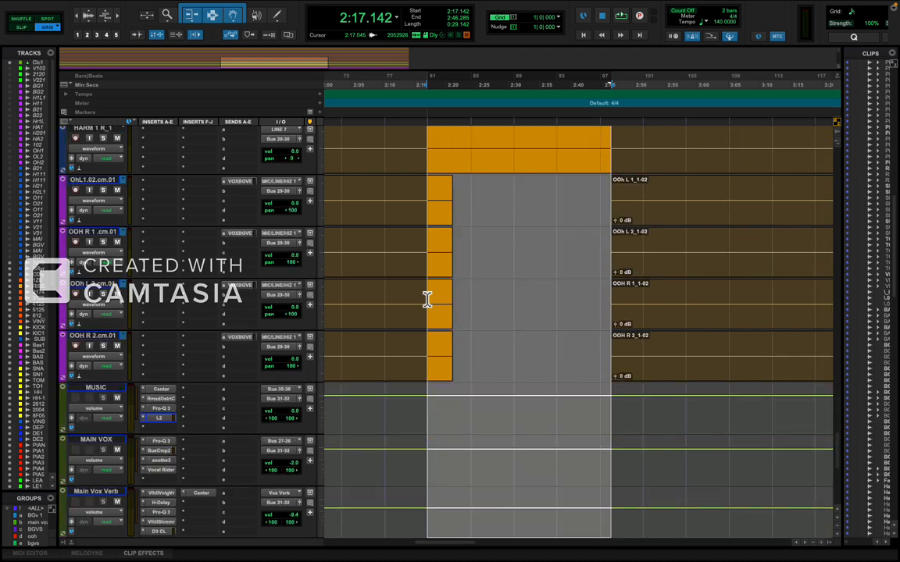
Separate the clips at the selection, delete the 2:17.142 to 2:46.285 section in Shuffle mode, and return to Grid mode.
key("F1")
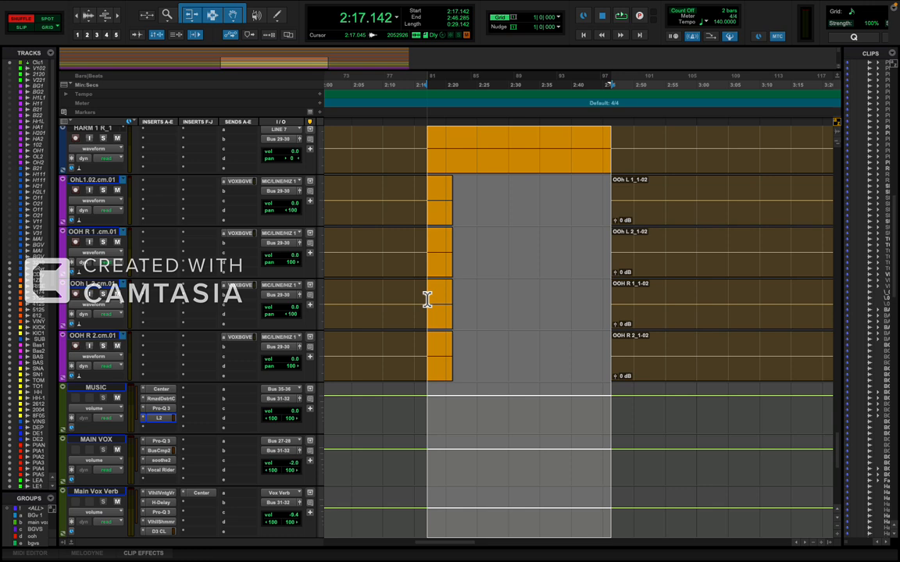
key("b")
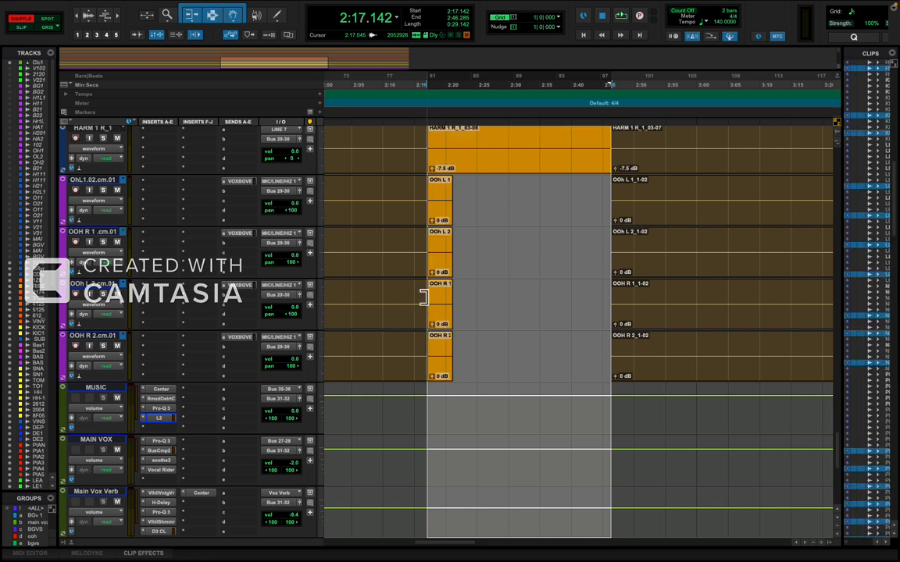
key("Delete")
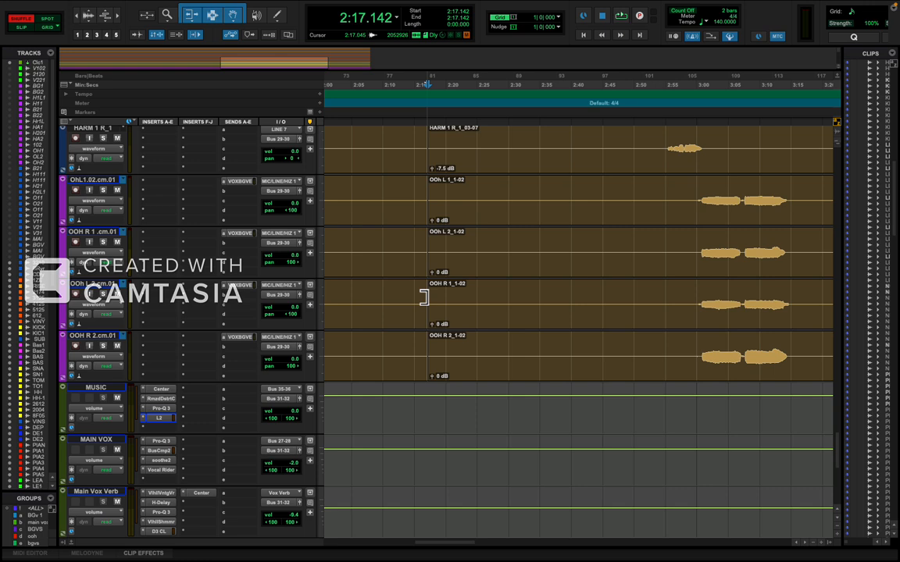
key("F4")
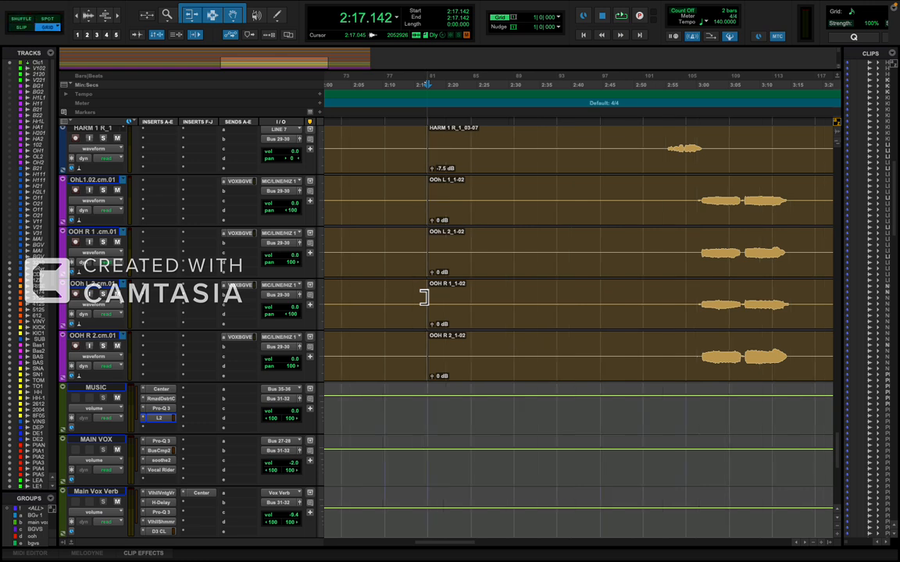
Play the mix from 2:10.285 to audition the transition across the 2:17.142 edit point around the VOX 1 track.
left_click(382, 302)
key("space")
scroll(406, 307, "up", 10)
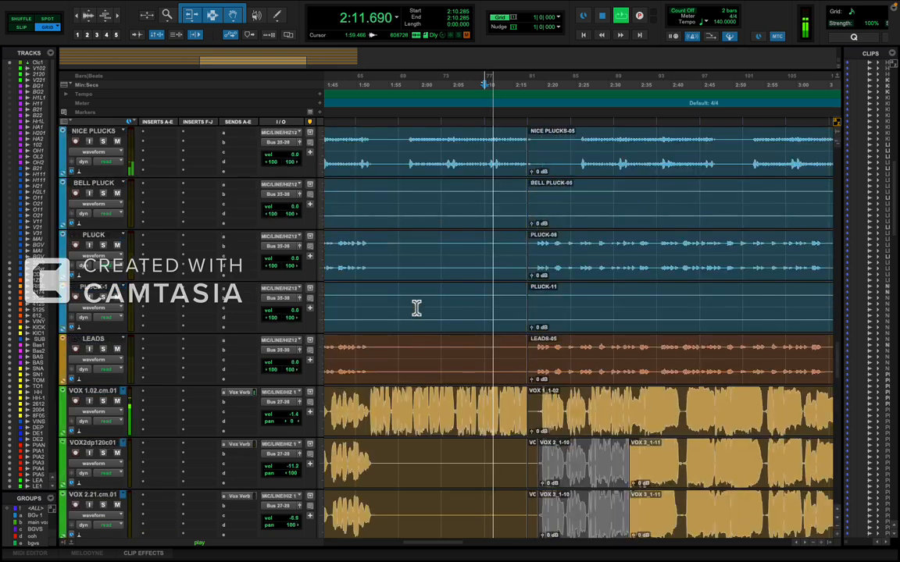
scroll(416, 309, "up", 1)
key("t")
key("t")
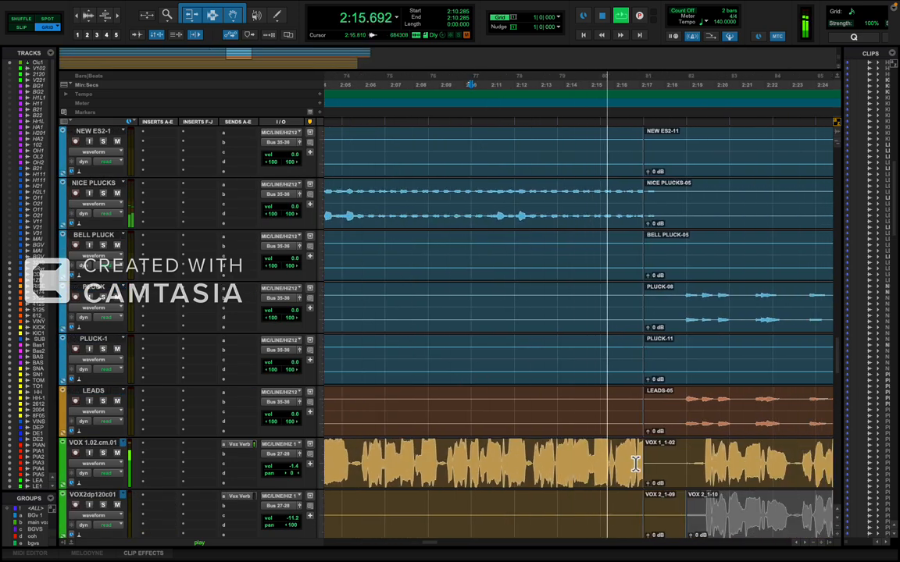
Try extending the VOX 1 clip before the edit point to 2:18.857, play it, and return the boundary to 2:17.142.
left_click_drag(635, 464, 673, 459)
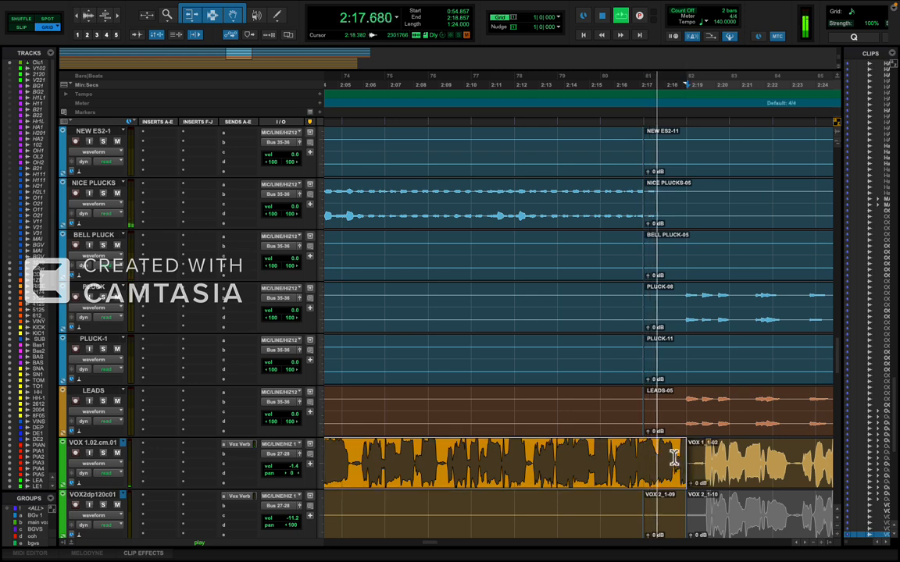
key("space")
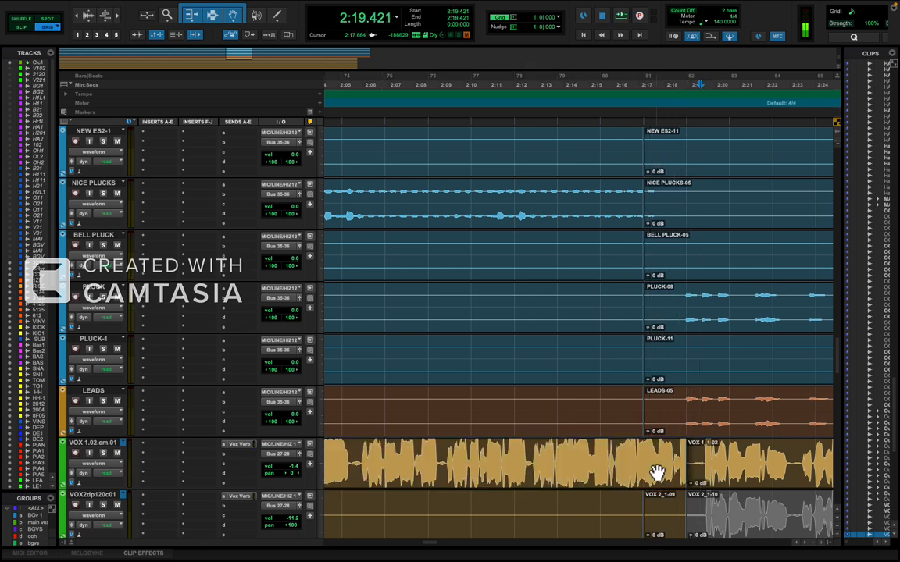
left_click_drag(682, 461, 651, 464)
Select the VOX 1 clip from 2:17.142 to 3:43.428 and extend the selection downward across the vocal tracks.
left_click(688, 474)
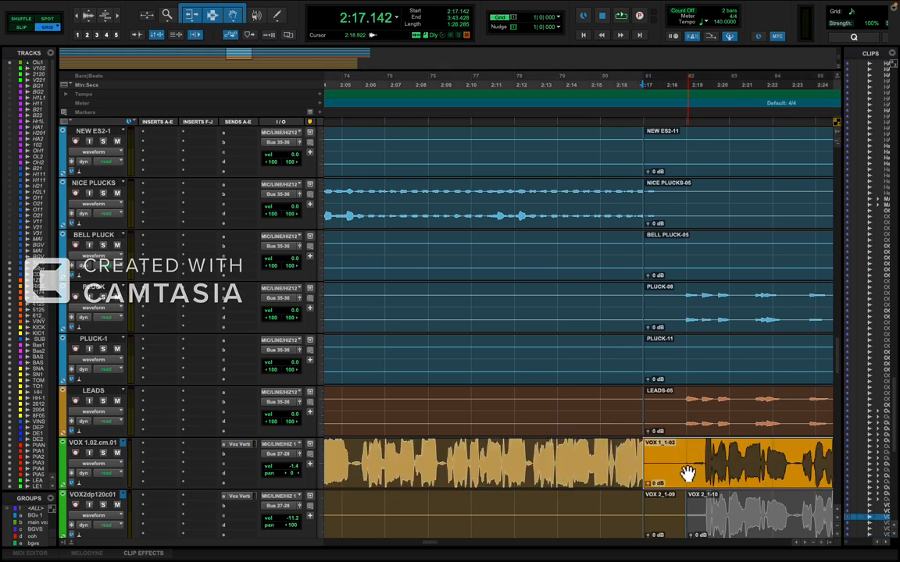
key("r")
key("r")
key("r")
key("r")
key("r")
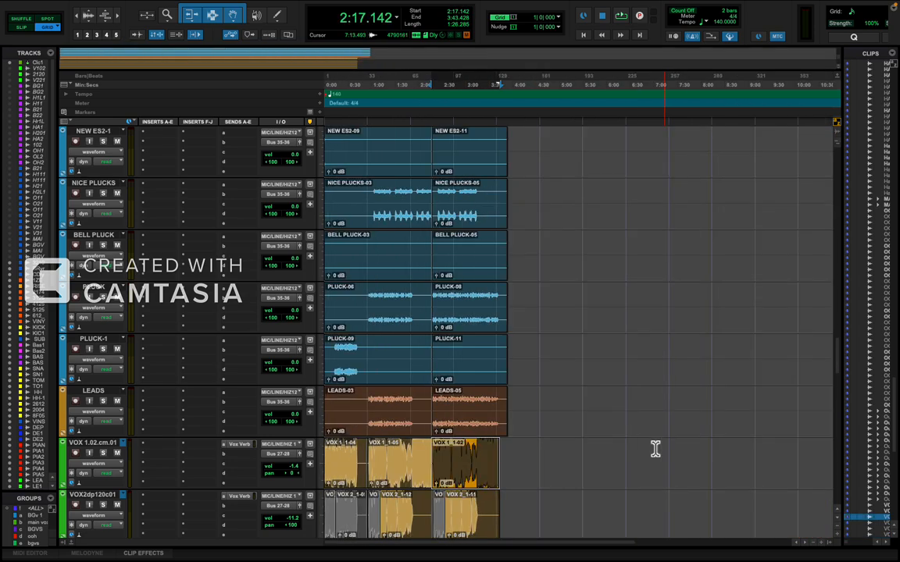
key("t")
scroll(609, 456, "down", 6)
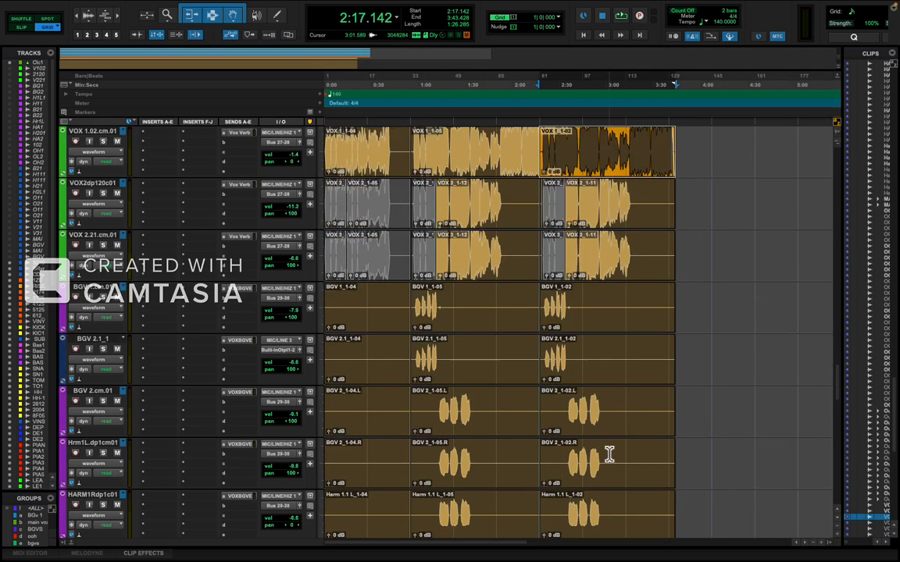
key("shift+semicolon")
key("shift+semicolon")
key("shift+semicolon")
key("shift+semicolon")
key("shift+semicolon")
key("shift+semicolon")
key("shift+semicolon")
key("shift+semicolon")
key("shift+semicolon")
key("shift+semicolon")
key("shift+semicolon")
key("shift+semicolon")
key("shift+semicolon")
key("shift+semicolon")
key("shift+semicolon")
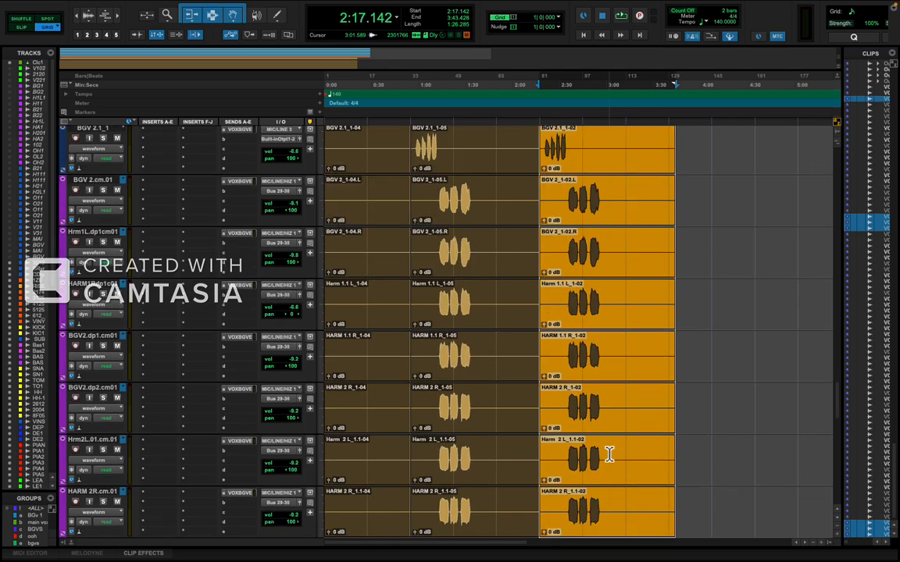
key("shift+semicolon")
key("shift+semicolon")
key("shift+semicolon")
key("shift+semicolon")
key("shift+semicolon")
key("shift+semicolon")
key("shift+semicolon")
Extend the 2:17.142 to 3:43.428 selection upward across the instrument tracks to the Click 1 track.
key("shift+p")
key("shift+p")
key("shift+p")
key("shift+p")
key("shift+p")
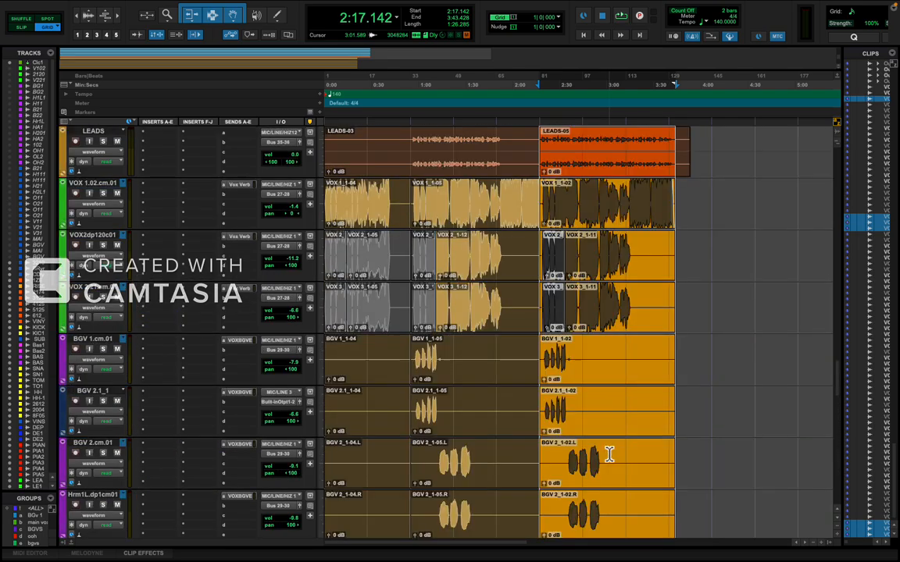
key("shift+p")
key("shift+p")
key("shift+p")
key("shift+p")
key("shift+p")
key("shift+p")
key("shift+p")
key("shift+p")
key("shift+p")
key("shift+p")
key("shift+p")
key("shift+p")
key("shift+p")
key("shift+p")
key("shift+p")
key("shift+p")
key("shift+p")
key("shift+p")
key("shift+p")
key("shift+p")
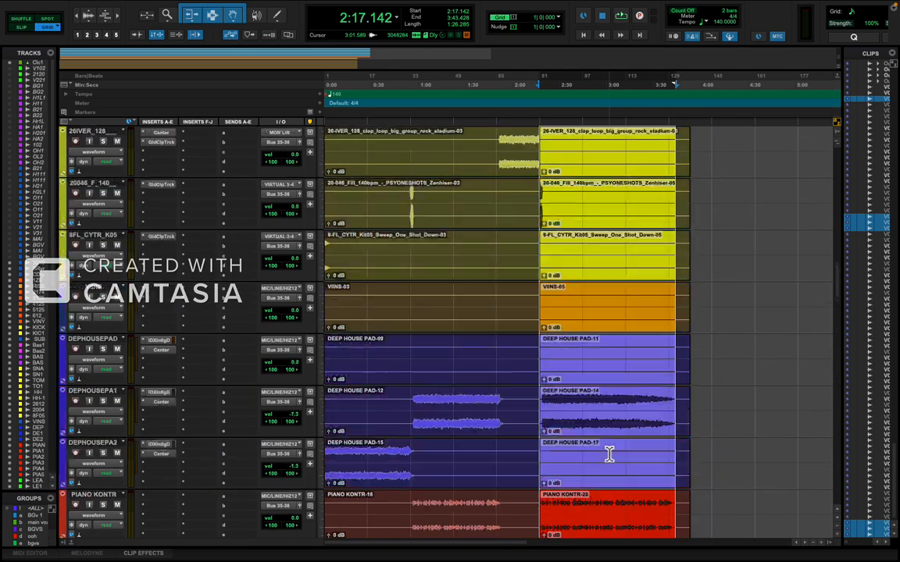
key("shift+p")
key("shift+p")
key("shift+p")
key("shift+p")
key("shift+p")
scroll(609, 454, "up", 10)
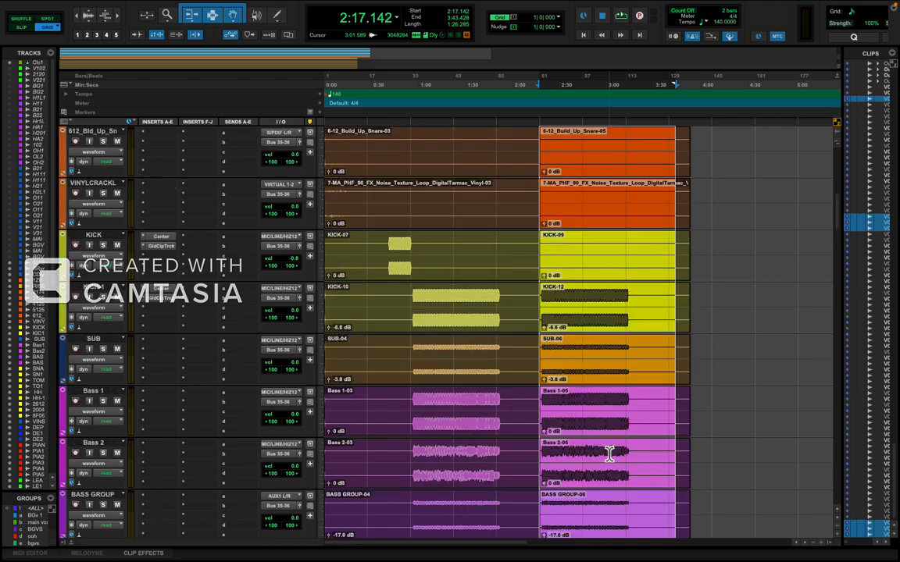
scroll(609, 455, "up", 5)
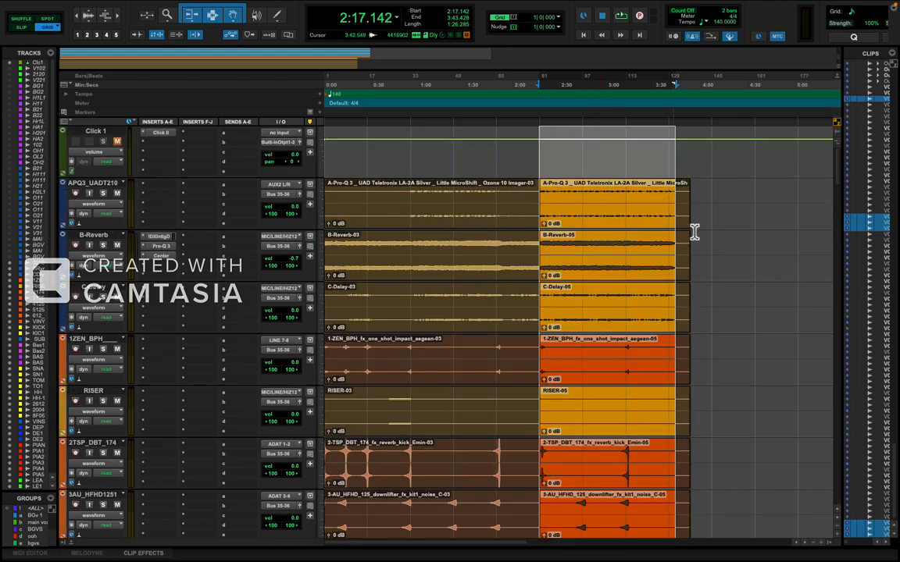
Select the final APQ3_UADT210 clip from 2:17.142 to 3:53.142 and extend the selection downward through the PIANOKONTR-5 track.
left_click(680, 221)
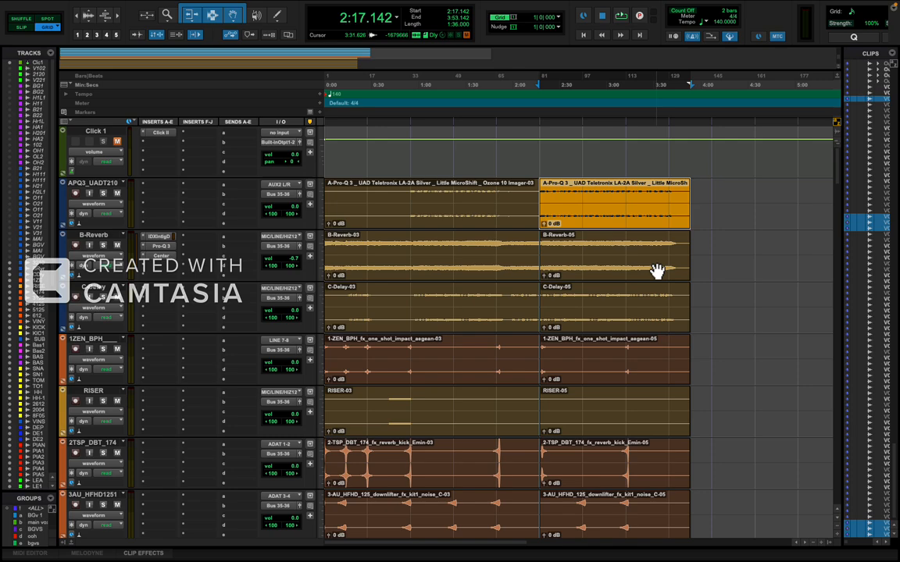
key("shift+semicolon")
key("shift+semicolon")
key("shift+semicolon")
key("shift+semicolon")
key("shift+semicolon")
key("shift+semicolon")
key("shift+semicolon")
key("shift+semicolon")
key("shift+semicolon")
key("shift+semicolon")
key("shift+semicolon")
key("shift+semicolon")
key("shift+semicolon")
key("shift+semicolon")
key("shift+semicolon")
key("shift+semicolon")
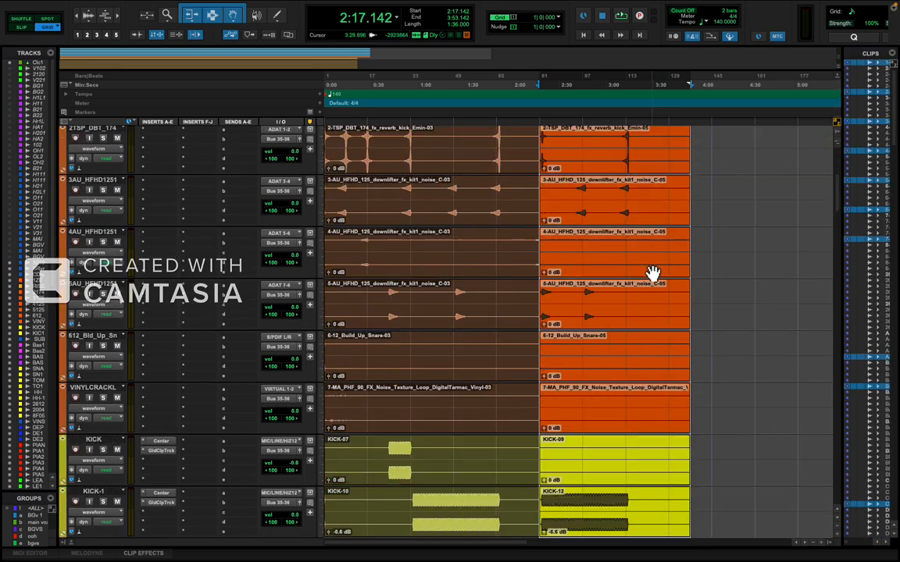
key("shift+semicolon")
key("shift+semicolon")
key("shift+semicolon")
key("shift+semicolon")
key("shift+semicolon")
key("shift+semicolon")
key("shift+semicolon")
key("shift+semicolon")
key("shift+semicolon")
key("shift+semicolon")
key("shift+semicolon")
key("shift+semicolon")
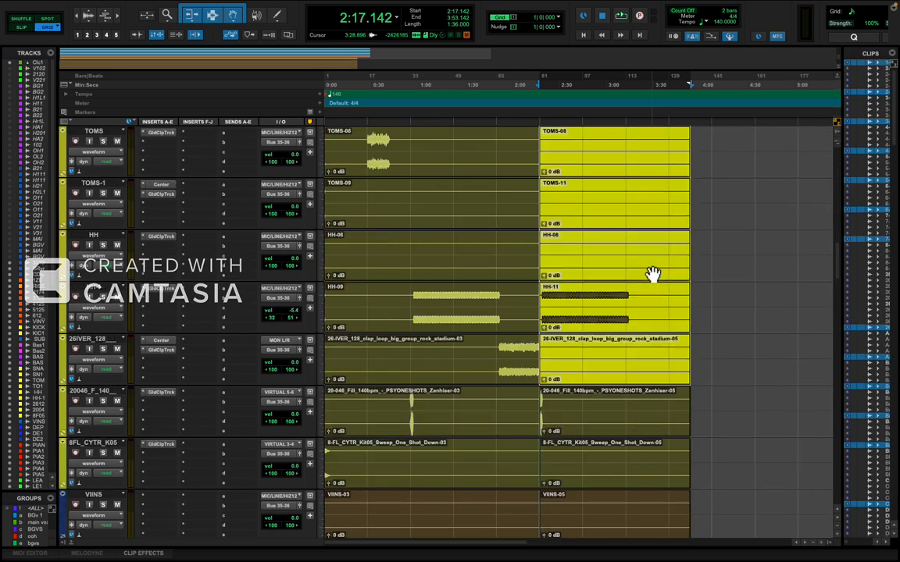
key("shift+semicolon")
key("shift+semicolon")
key("shift+semicolon")
key("shift+semicolon")
key("shift+semicolon")
key("shift+semicolon")
key("shift+semicolon")
key("shift+semicolon")
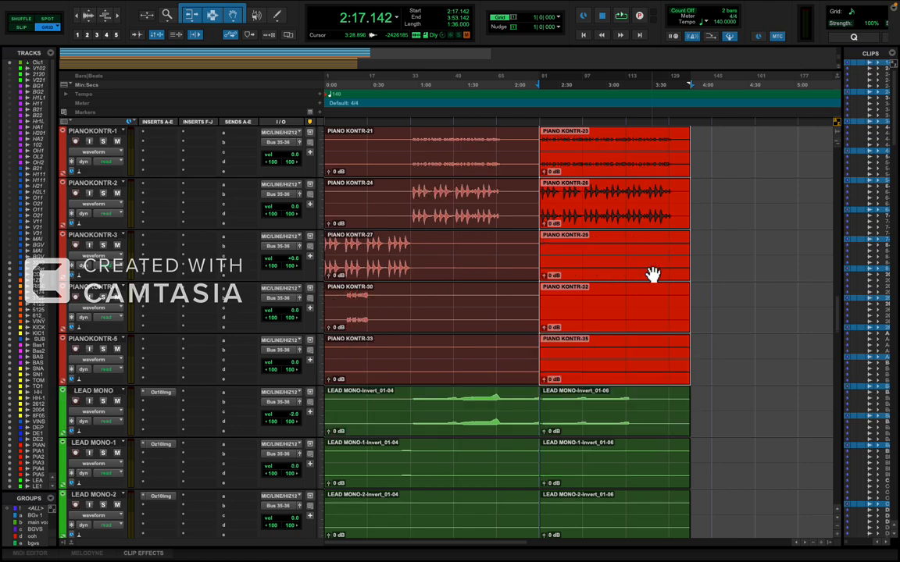
Extend the 2:17.142 to 3:53.142 selection downward across the lead, pluck and vocal tracks through OOH R 2.
key("shift+semicolon")
key("shift+semicolon")
key("shift+semicolon")
key("shift+semicolon")
key("shift+semicolon")
key("shift+semicolon")
key("shift+semicolon")
key("shift+semicolon")
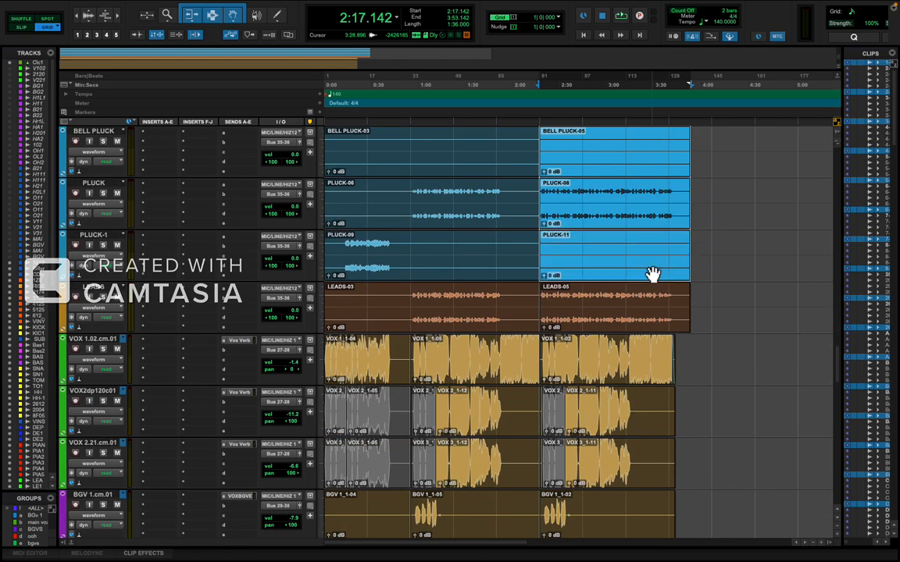
key("shift+semicolon")
key("shift+semicolon")
key("shift+semicolon")
key("shift+semicolon")
key("shift+semicolon")
key("shift+semicolon")
key("shift+semicolon")
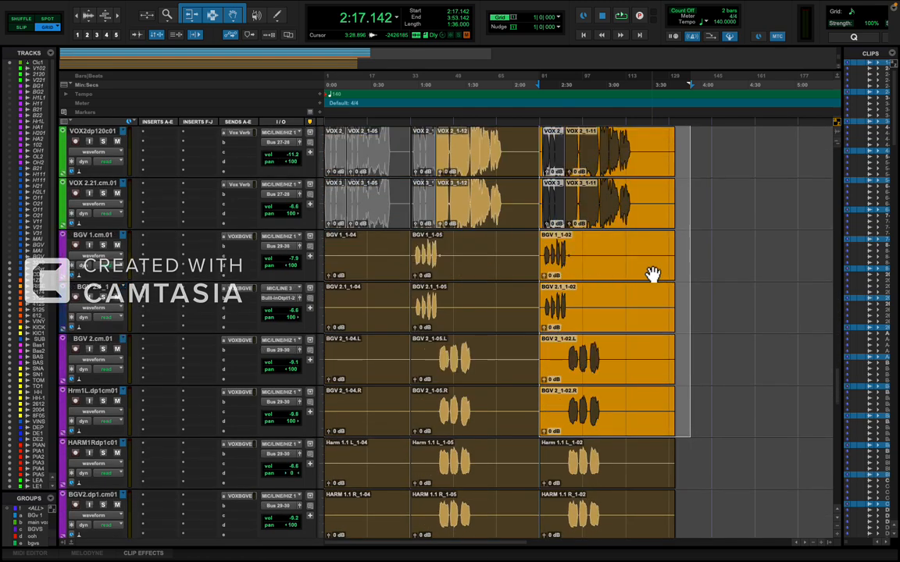
key("shift+semicolon")
key("shift+semicolon")
key("shift+semicolon")
key("shift+semicolon")
key("shift+semicolon")
key("shift+semicolon")
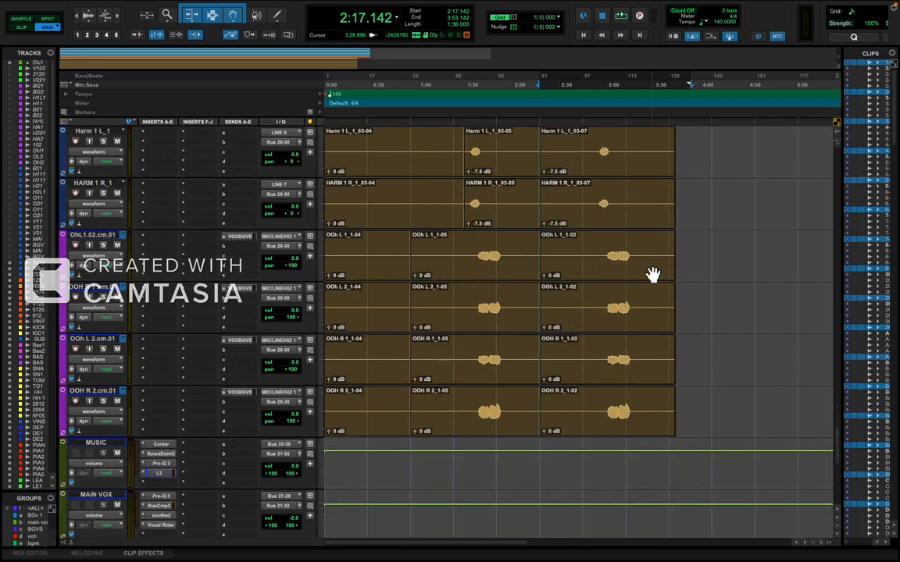
key("shift+semicolon")
key("shift+semicolon")
key("shift+semicolon")
key("shift+semicolon")
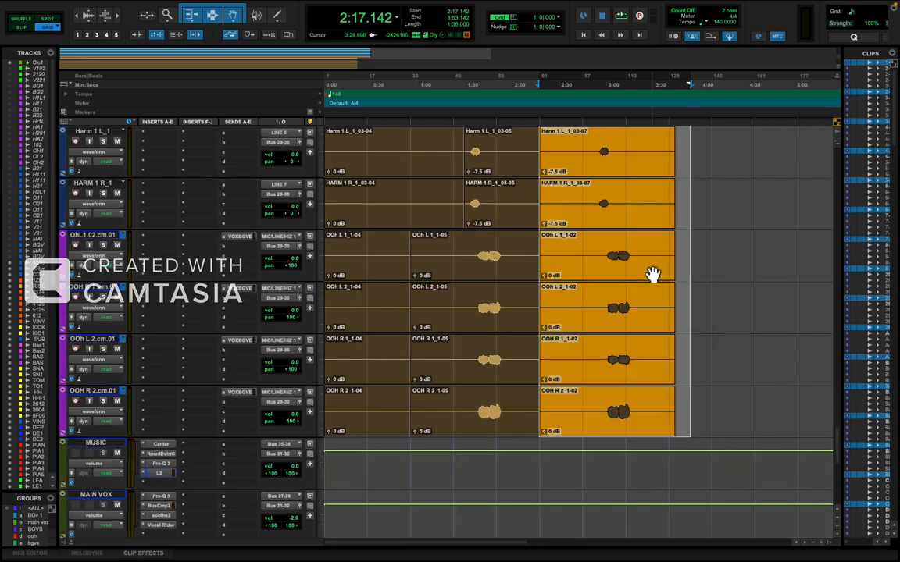
Move all selected clips one bar later so the final section starts at 2:18.857.
key("t")
key("t")
key("t")
key("t")
scroll(640, 278, "up", 20)
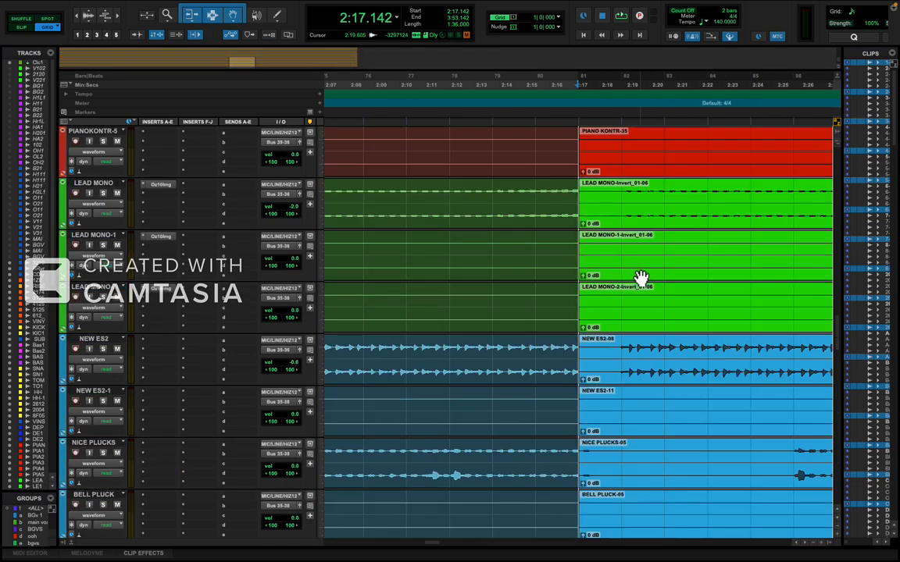
scroll(640, 278, "up", 15)
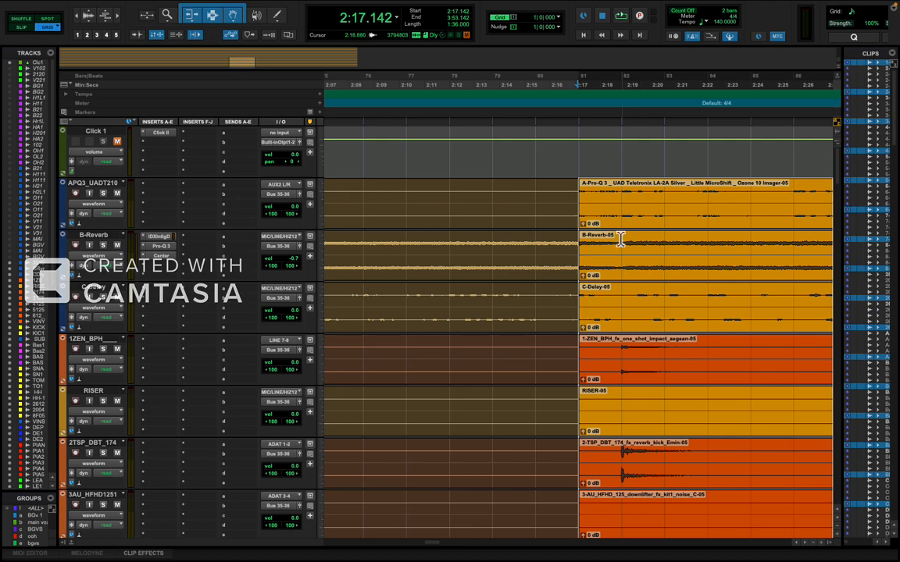
left_click_drag(617, 226, 648, 225)
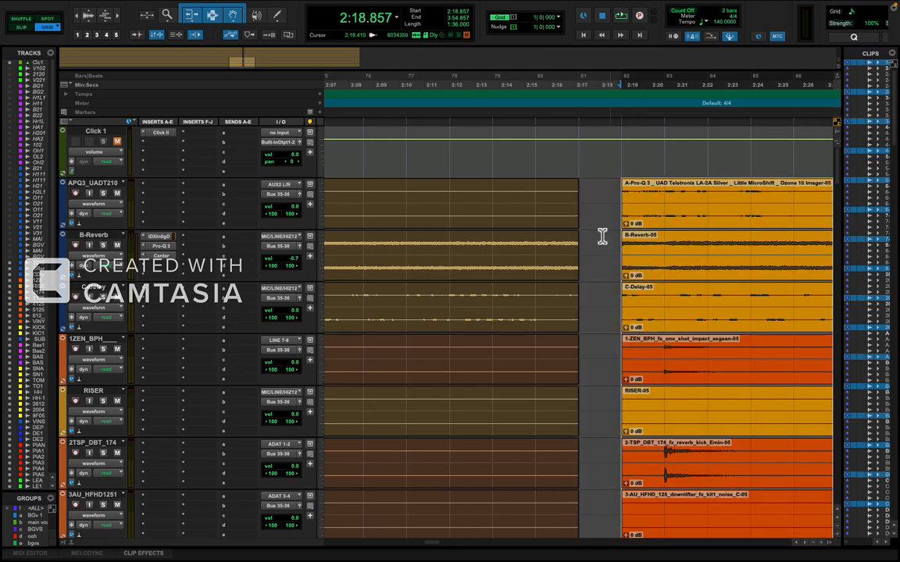
Extend the VOX 1 clip across the gap to 2:18.857, play the transition, and move its boundary with the next clip to bar 83.
scroll(572, 269, "down", 20)
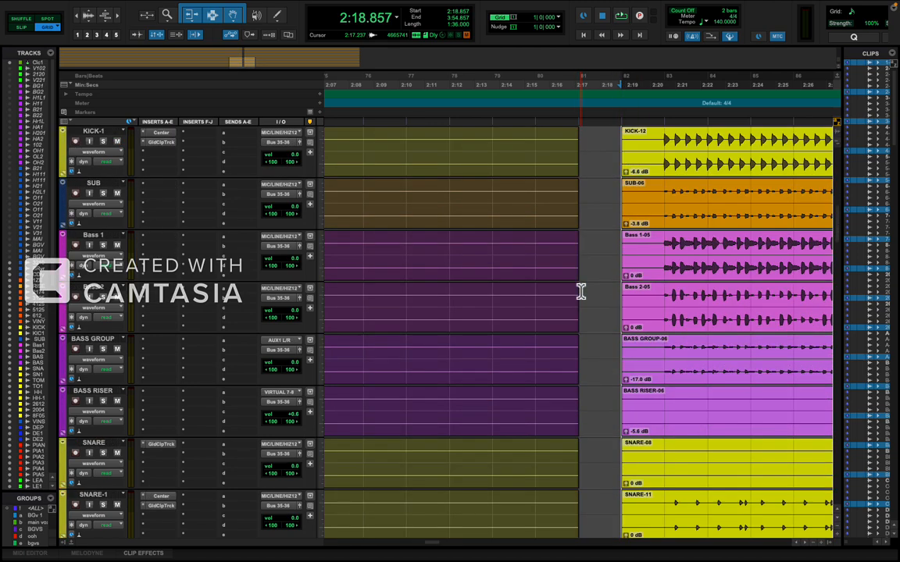
scroll(580, 290, "down", 20)
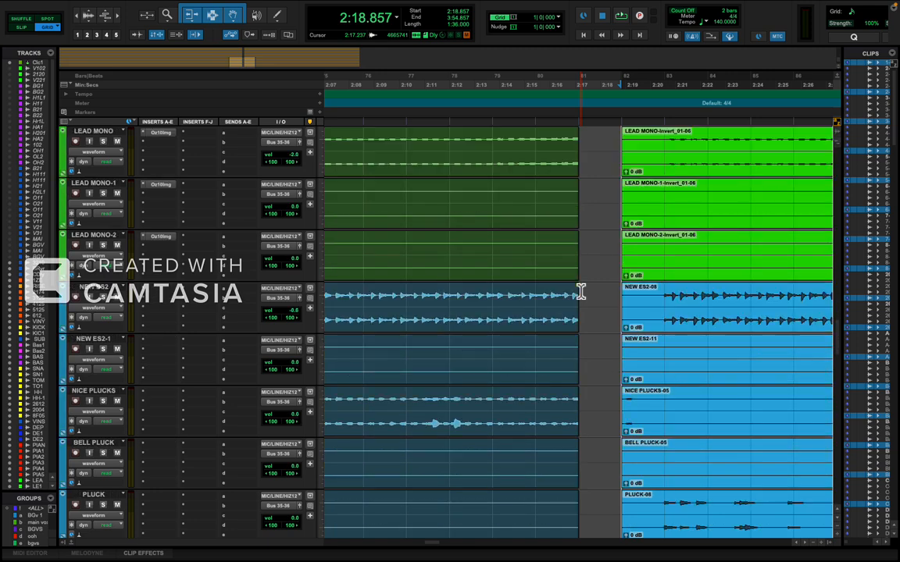
scroll(581, 291, "up", 2)
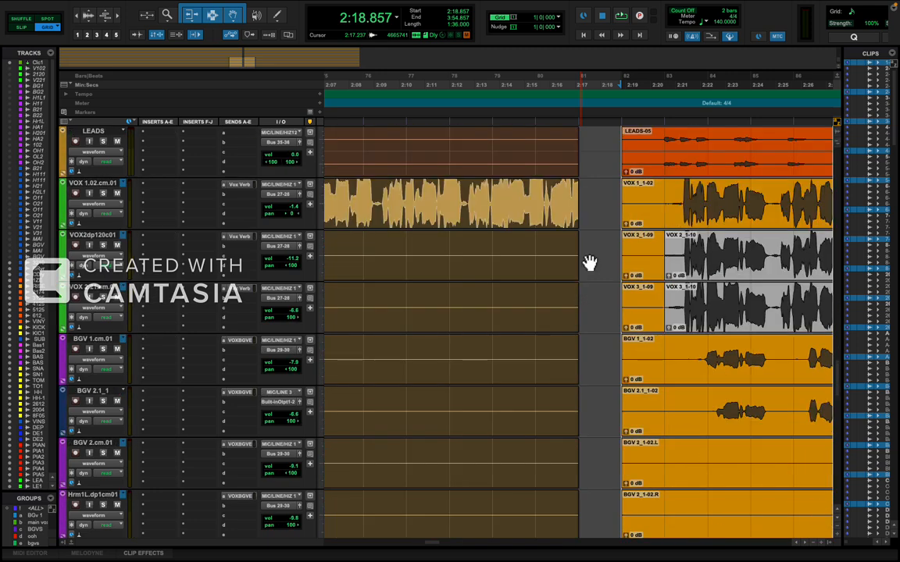
left_click(566, 203)
left_click(569, 208)
key("space")
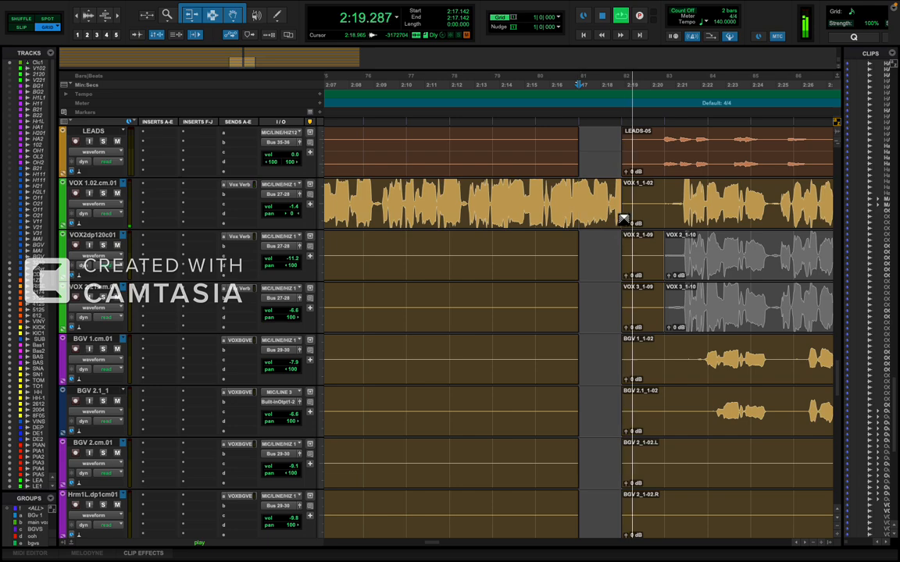
left_click_drag(629, 207, 658, 209)
key("space")
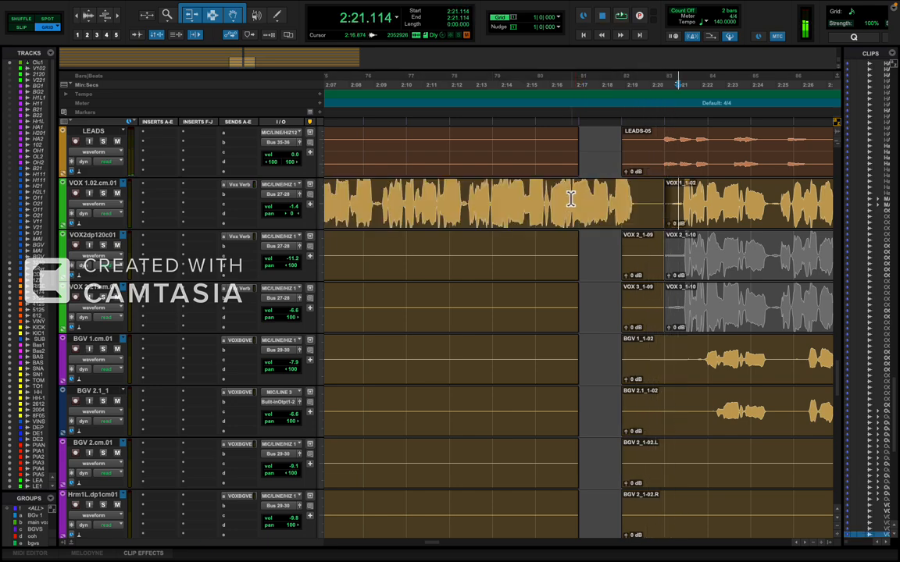
Extend the LEAD MONO and NEW ES2 clips before the gap to 2:18.857.
scroll(588, 254, "down", 20)
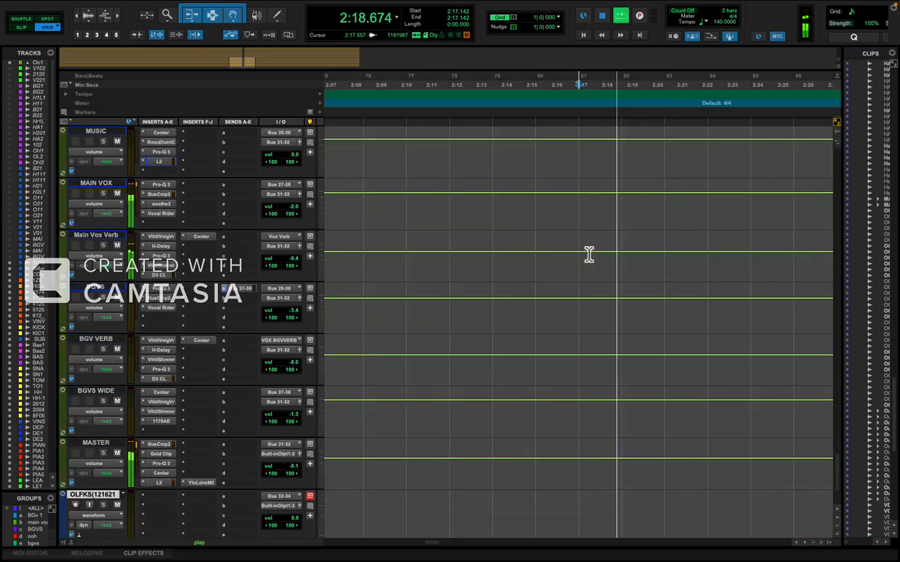
scroll(588, 255, "down", 2)
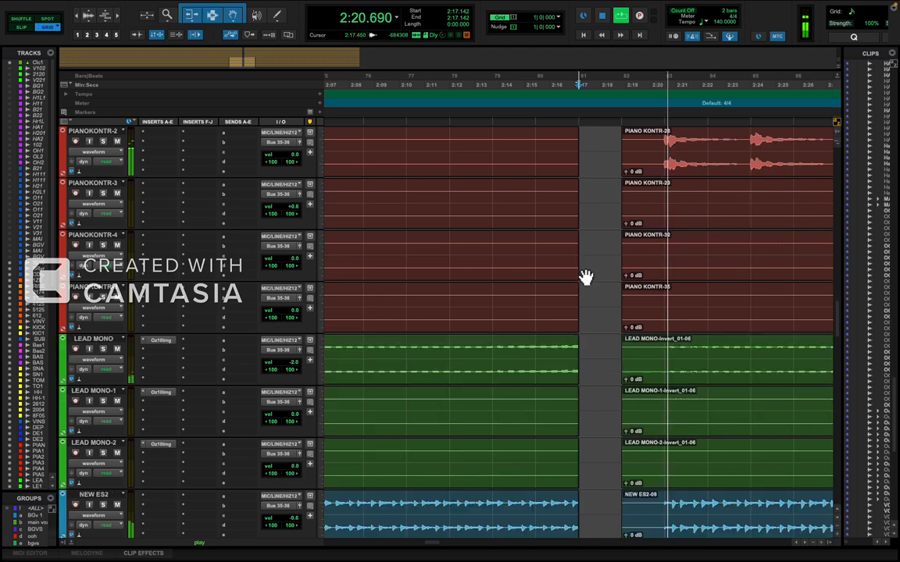
key("space")
left_click(574, 363)
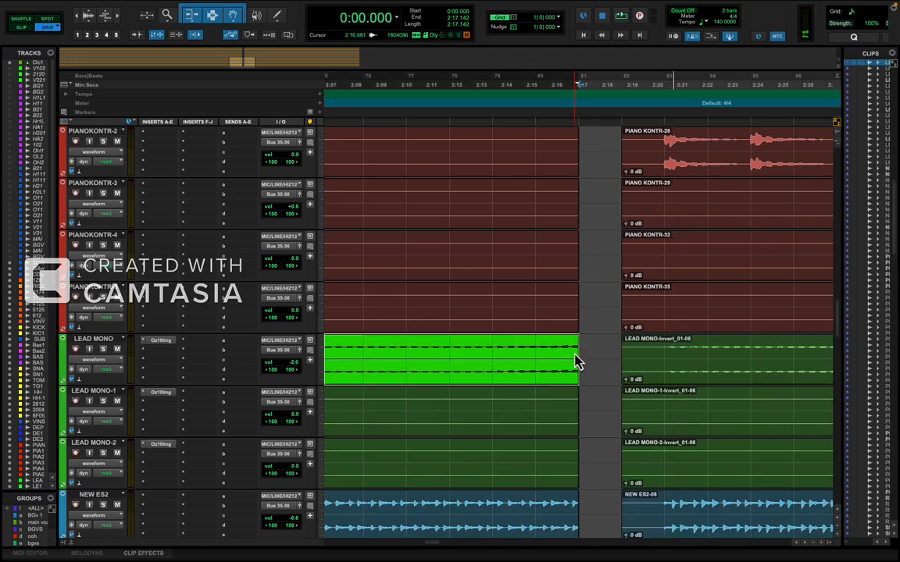
scroll(580, 400, "down", 4)
left_click(571, 412)
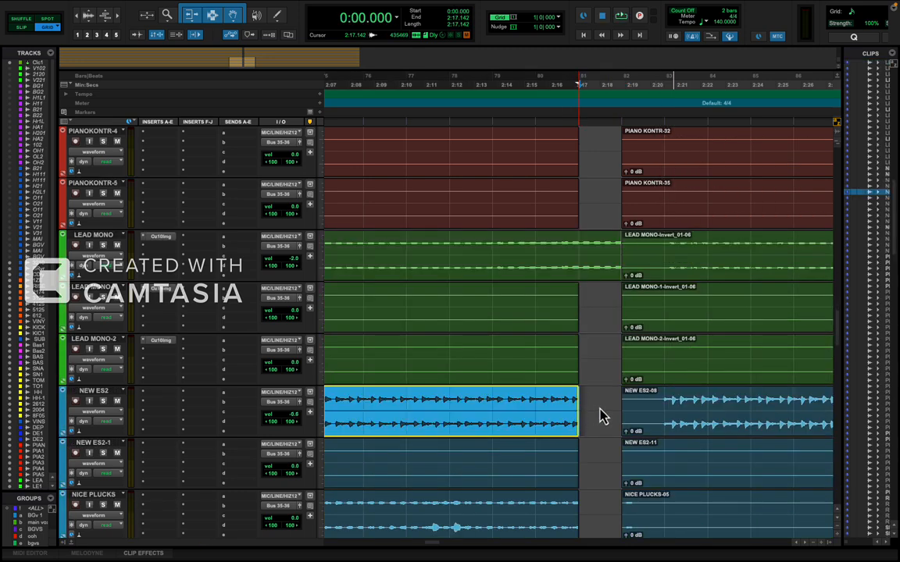
Play the transition from 2:15.428, extend the NICE PLUCKS clip before the gap to 2:18.857, and replay from 2:17.142.
left_click(540, 409)
key("space")
scroll(549, 412, "down", 8)
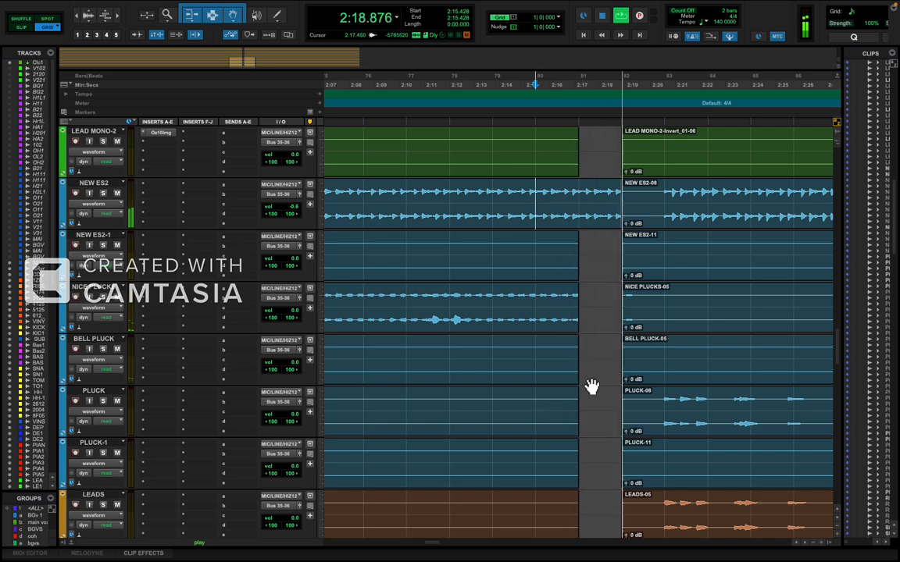
left_click_drag(576, 306, 613, 316)
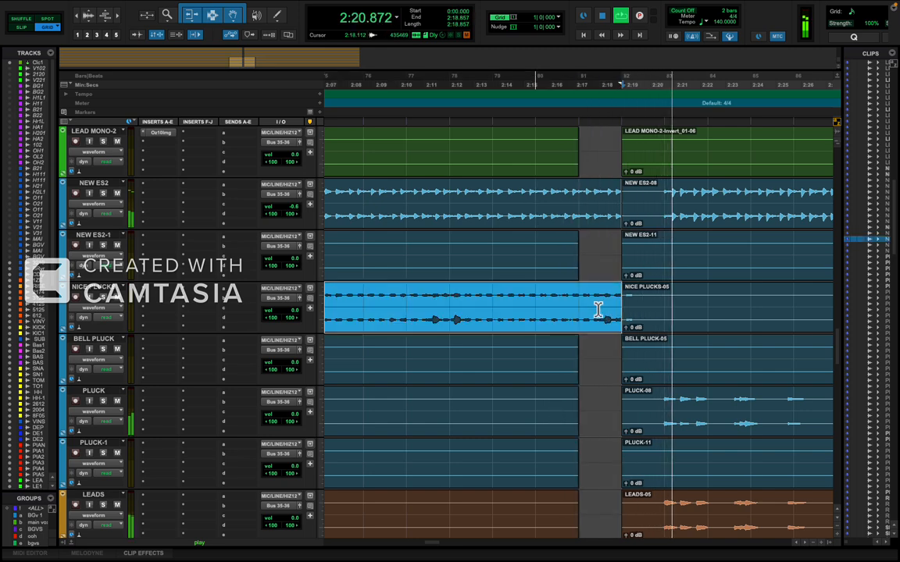
left_click(565, 306)
scroll(592, 382, "down", 10)
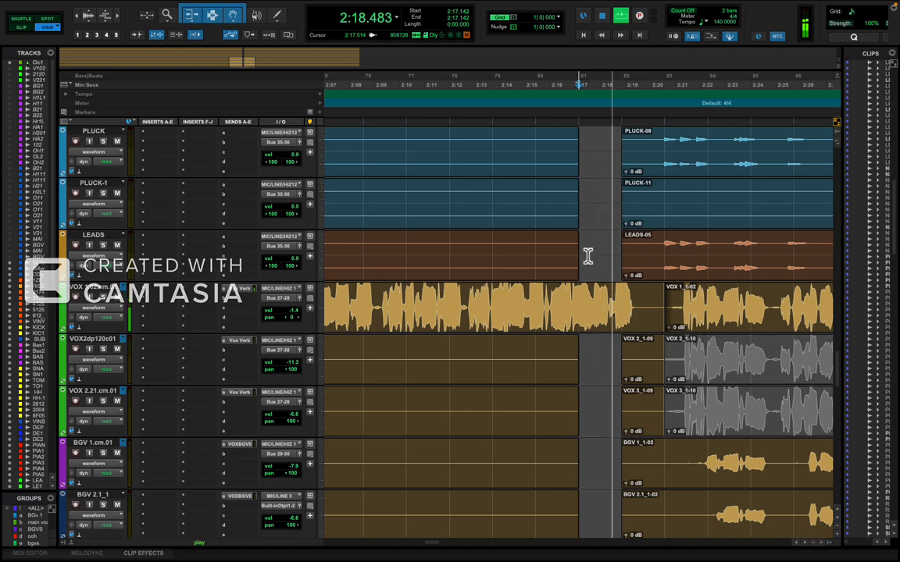
Play the kick build-up from 0:48.000 through into the first drop, checking the arrangement across the tracks.
scroll(584, 289, "down", 4)
scroll(584, 289, "up", 20)
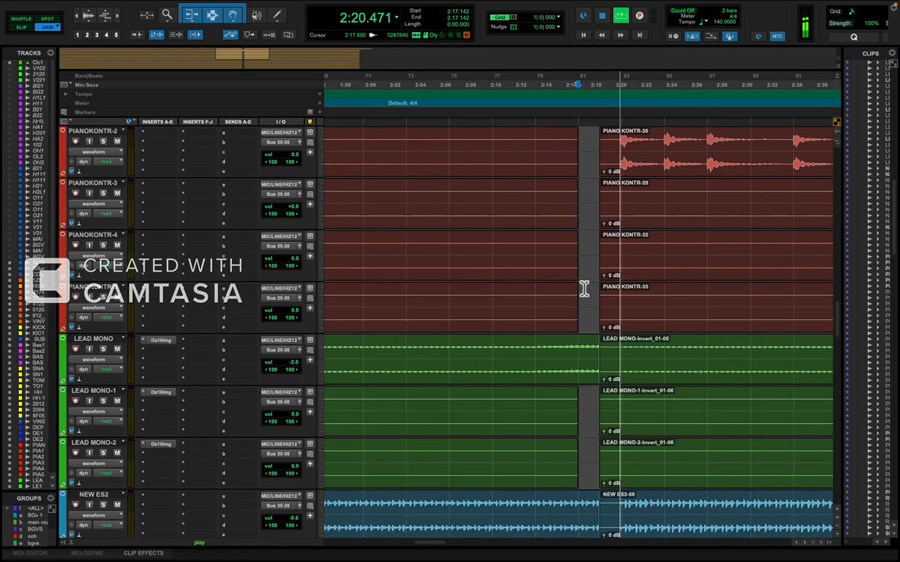
scroll(584, 289, "up", 15)
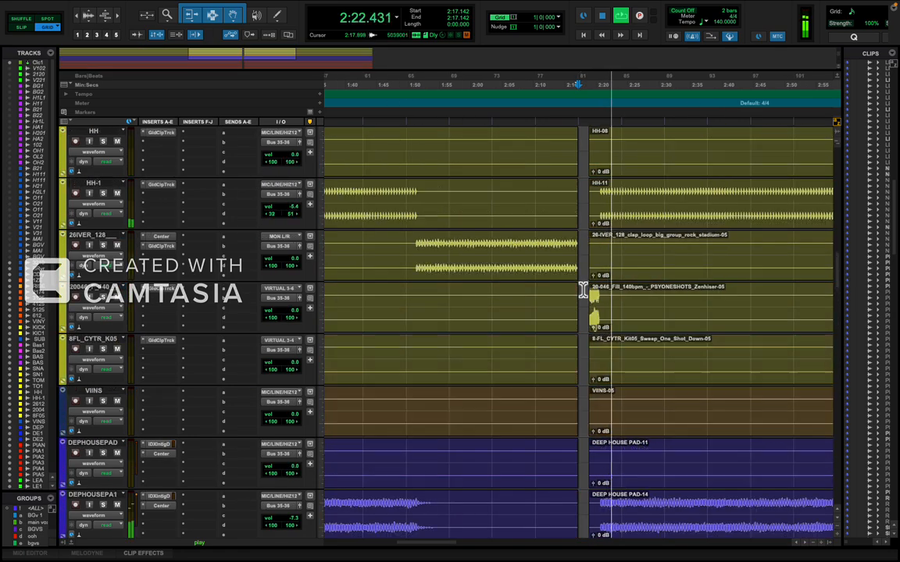
scroll(582, 290, "up", 10)
key("r")
key("r")
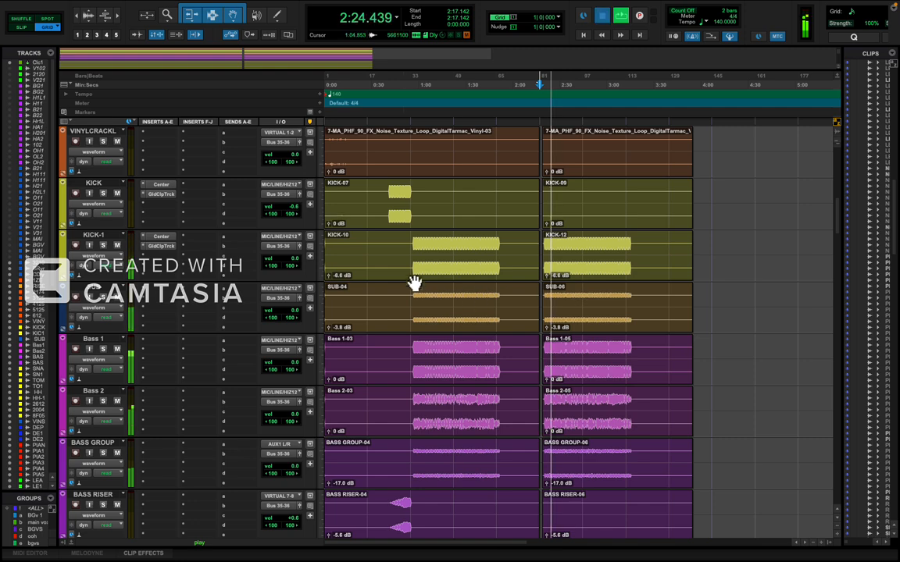
key("space")
key("t")
key("t")
key("t")
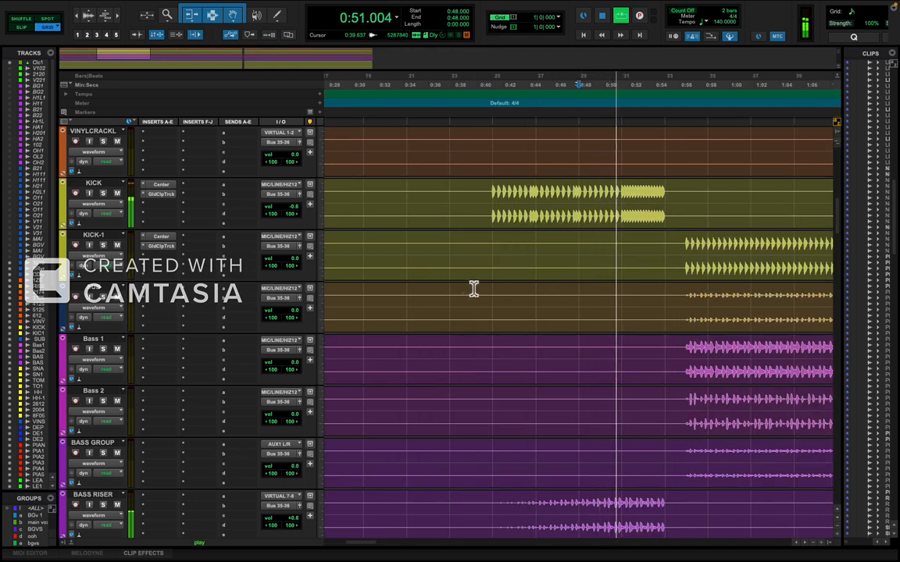
key("r")
key("t")
scroll(473, 288, "right", 5)
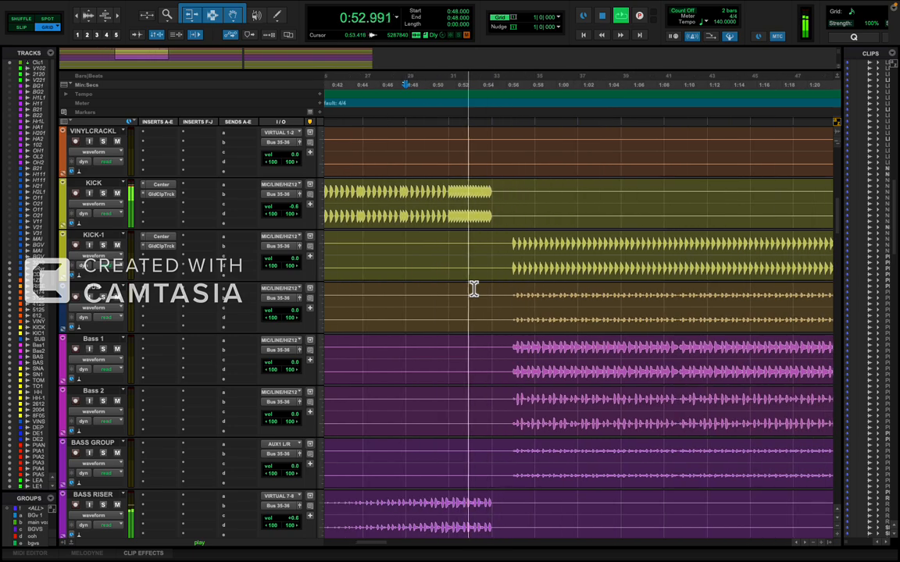
key("r")
key("r")
key("t")
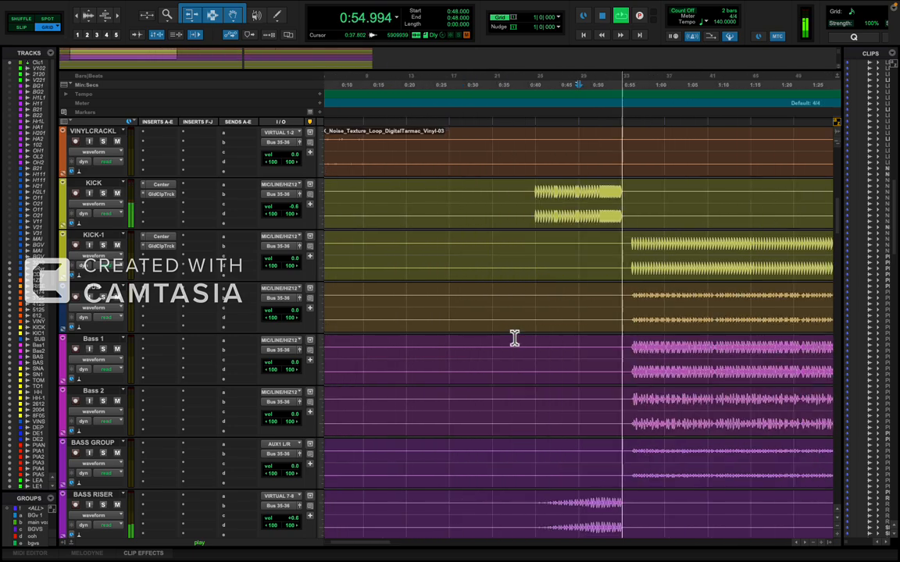
key("t")
scroll(544, 357, "right", 5)
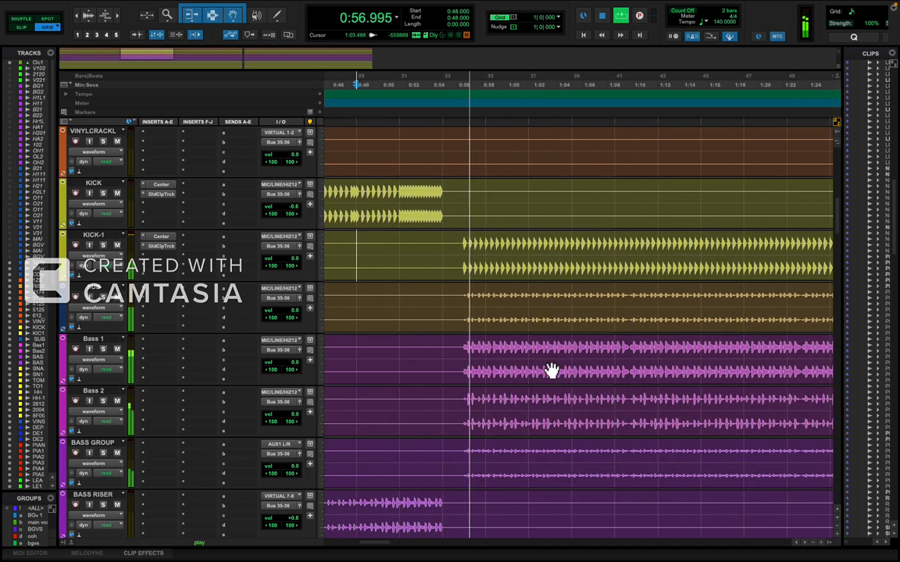
scroll(550, 369, "down", 5)
Place the edit cursor at 1:10.285 in the first drop's vocal and set the grid to 1/8 note.
key("r")
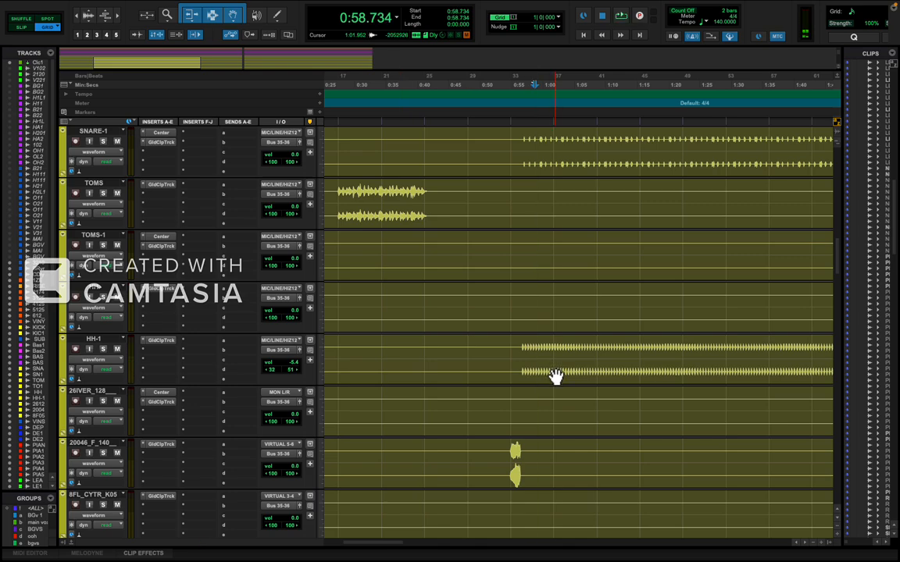
key("r")
scroll(567, 378, "down", 10)
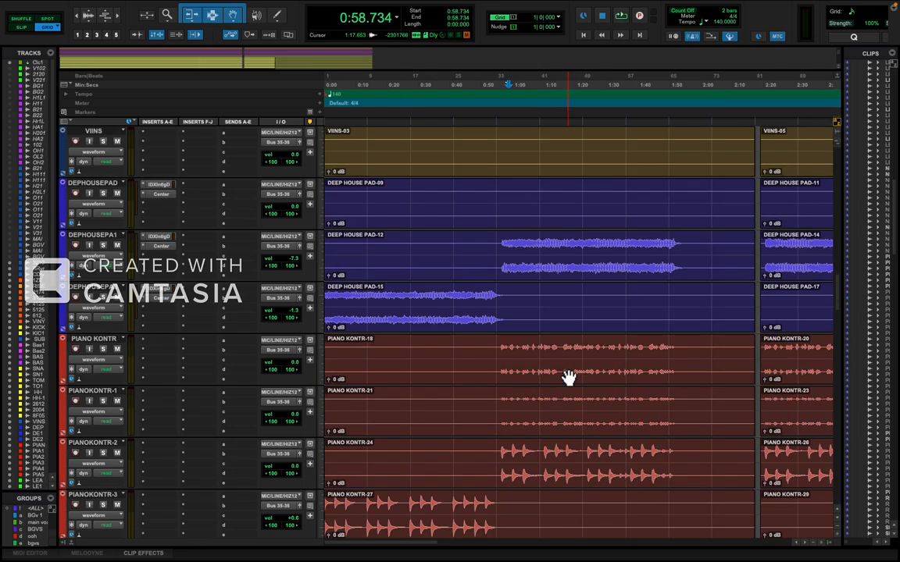
scroll(567, 377, "down", 6)
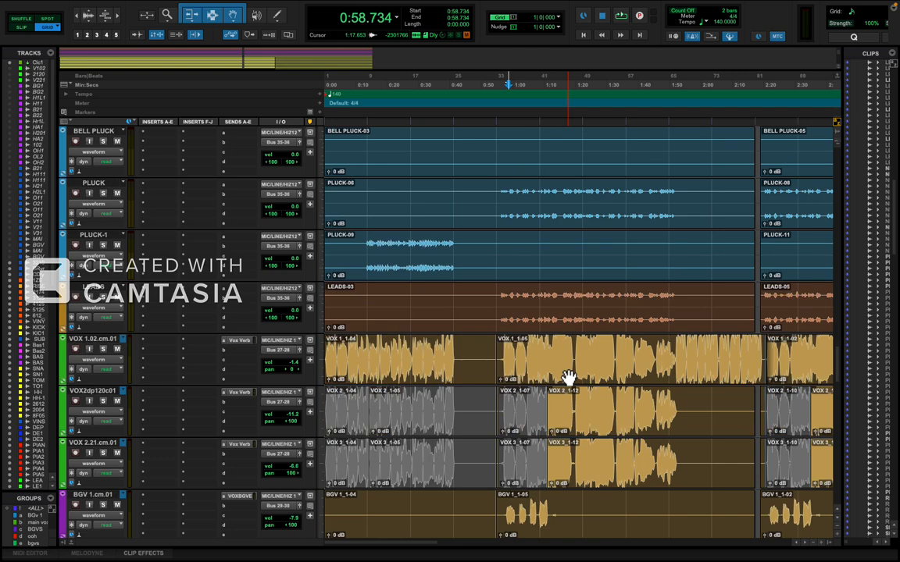
left_click(551, 355)
key("t")
key("t")
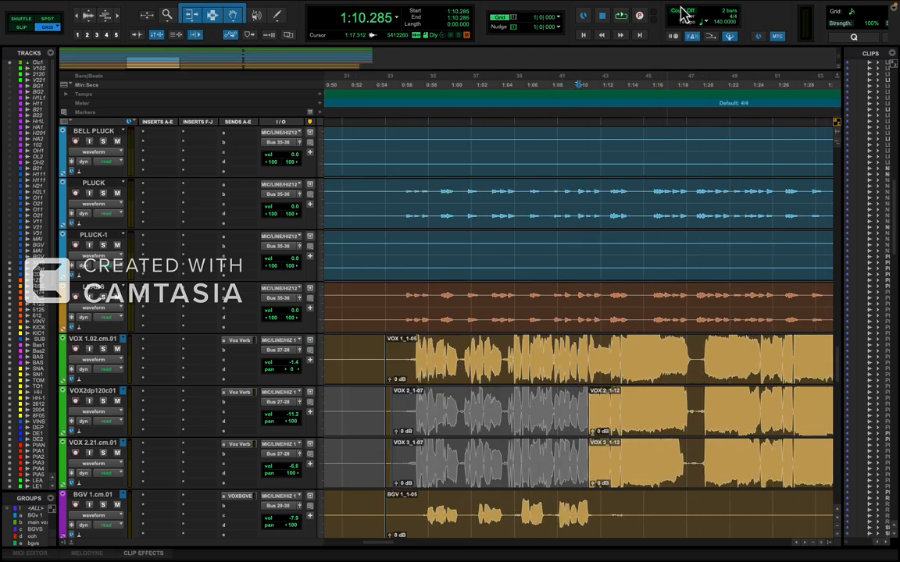
left_click(559, 18)
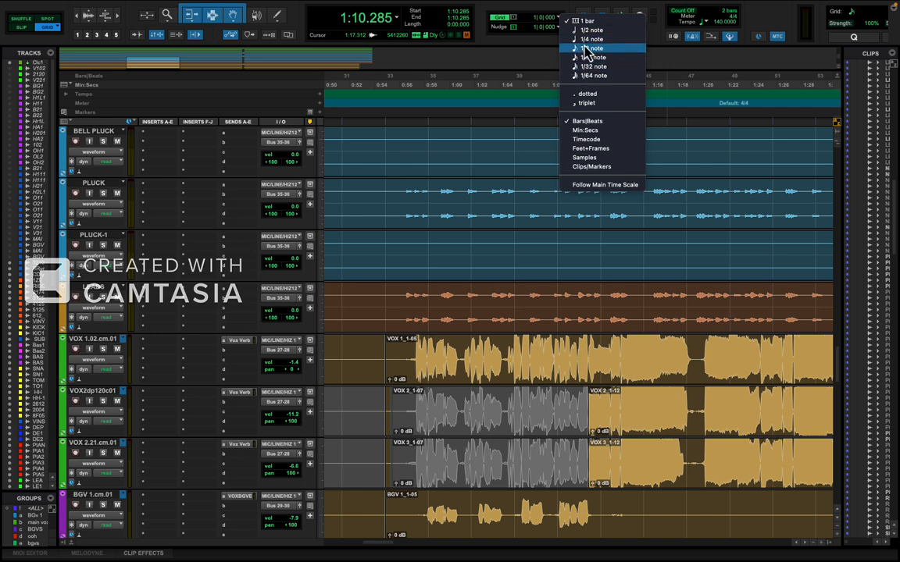
left_click(589, 48)
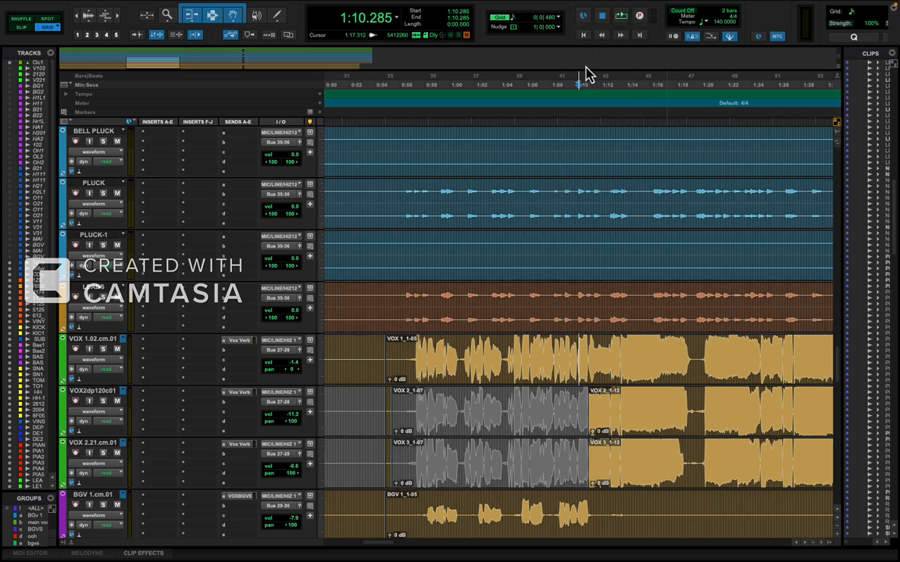
Play the first drop from the vocal pause at 1:19.714.
left_click(697, 349)
key("t")
key("t")
key("t")
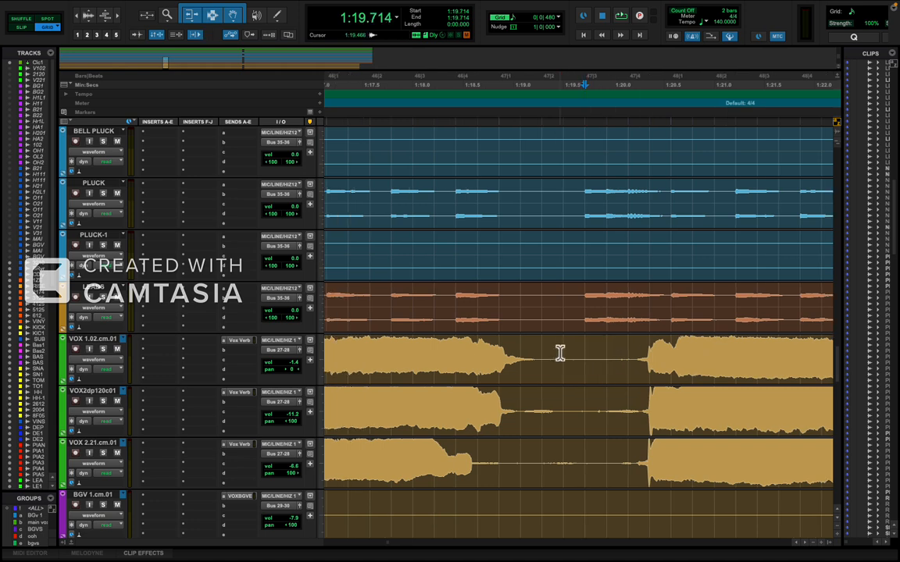
key("space")
key("r")
key("r")
key("r")
key("r")
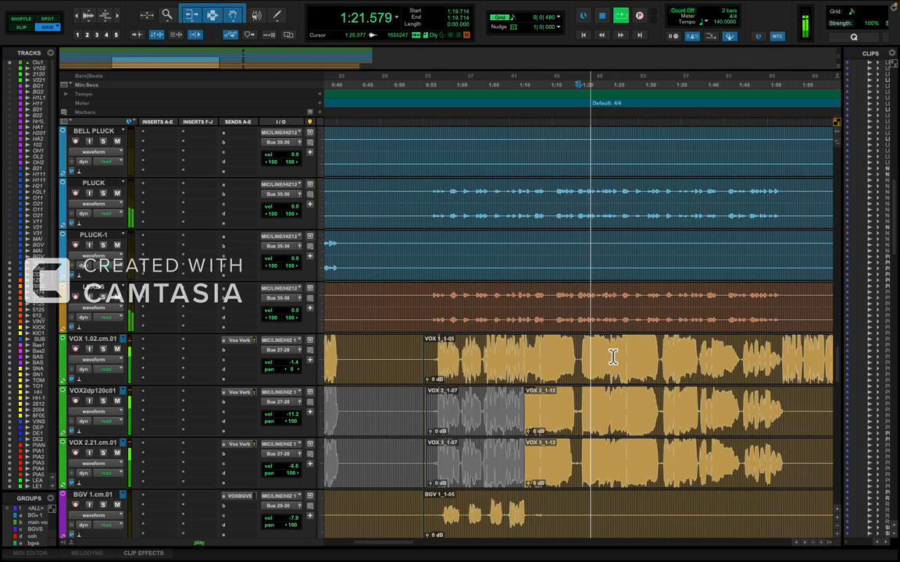
key("space")
Audition the vocal phrase change in the first drop and place the edit cursor at 1:11.142 on VOX 1.
left_click(524, 351)
key("space")
key("t")
key("t")
key("t")
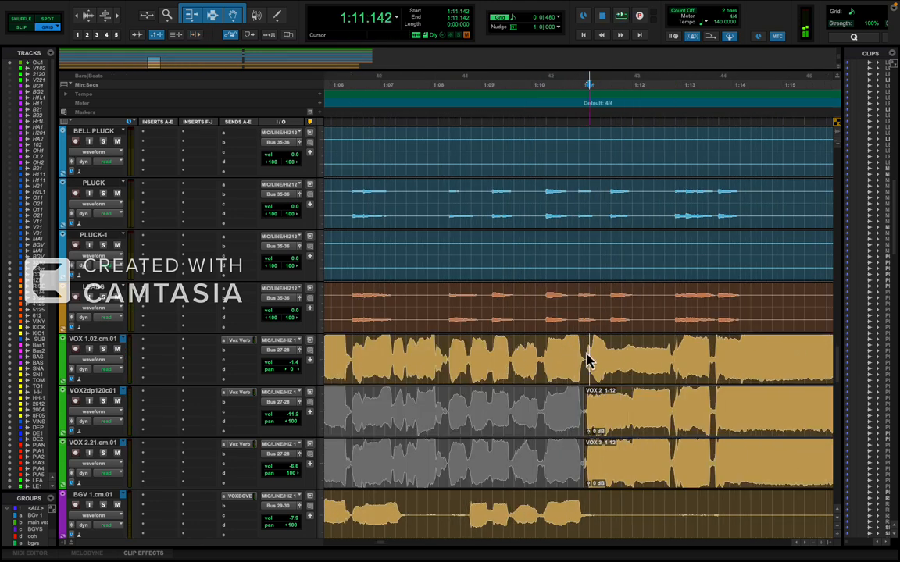
key("t")
key("t")
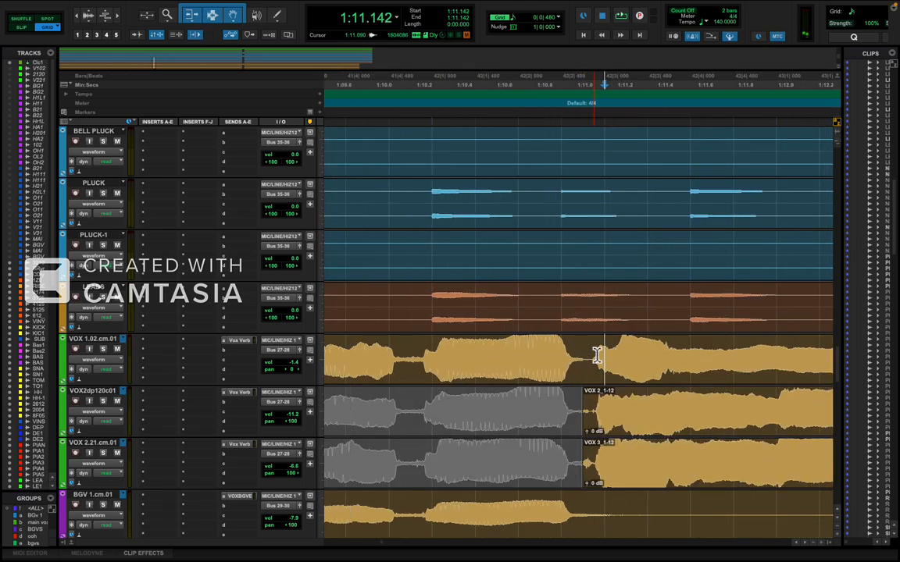
Select the range from 0:54.857 to 1:11.142 across the three VOX tracks.
left_click_drag(589, 410, 449, 477)
key("r")
key("r")
key("r")
key("r")
key("r")
key("n")
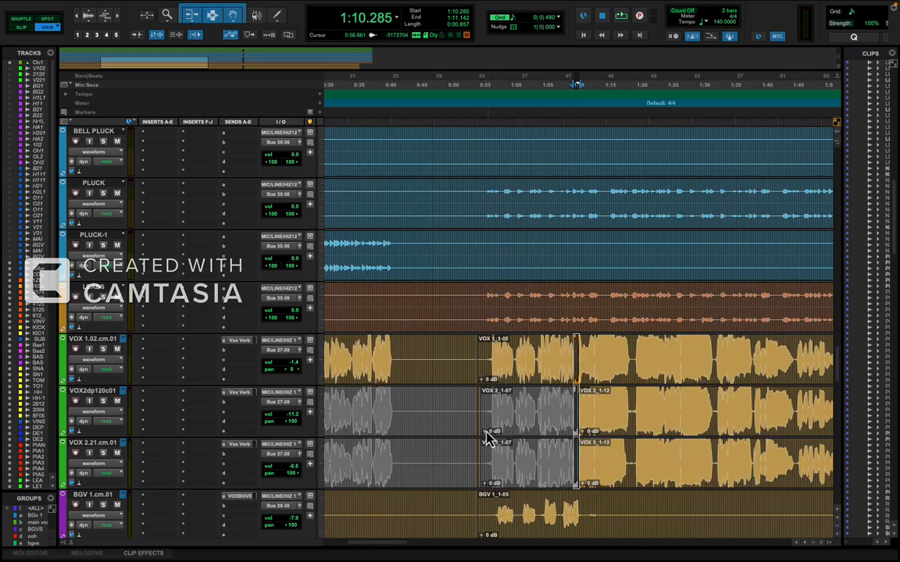
left_click(482, 469, "shift")
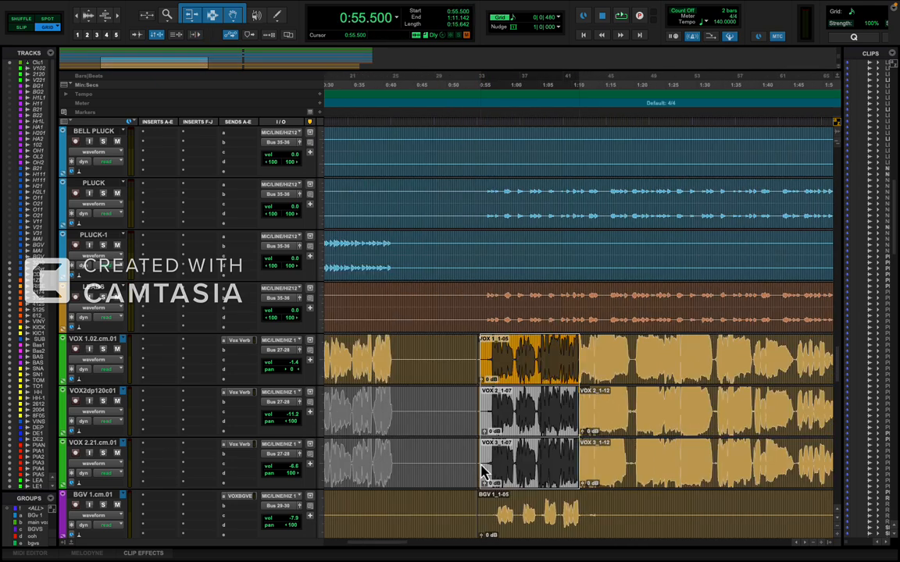
key("t")
key("t")
key("t")
key("t")
left_click_drag(557, 460, 510, 460)
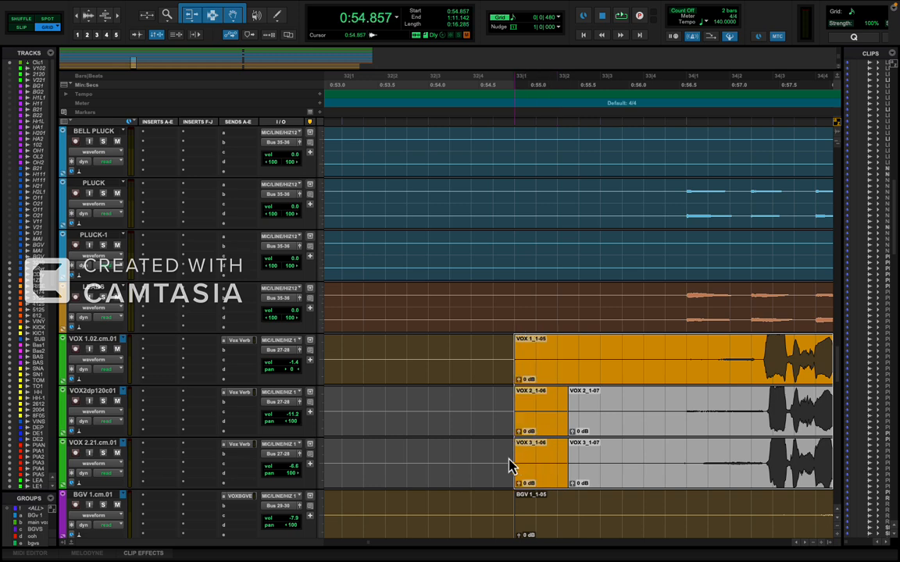
key("r")
key("r")
key("r")
key("r")
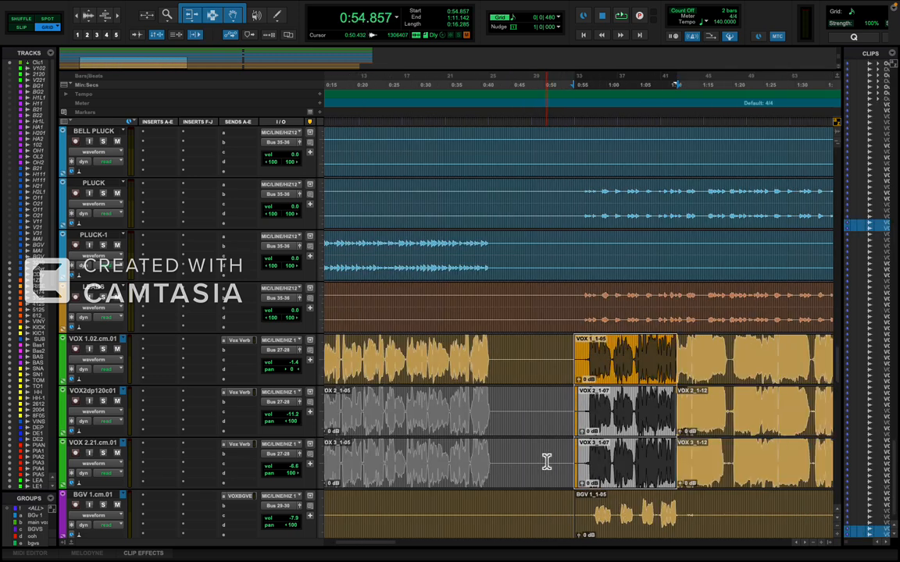
Separate the VOX clips at the selection edges and extend the selection upward across all instrument, drum and effects tracks.
key("ctrl+e")
key("shift+p")
key("shift+p")
key("shift+p")
key("shift+p")
key("shift+p")
key("shift+p")
key("shift+p")
key("shift+p")
key("shift+p")
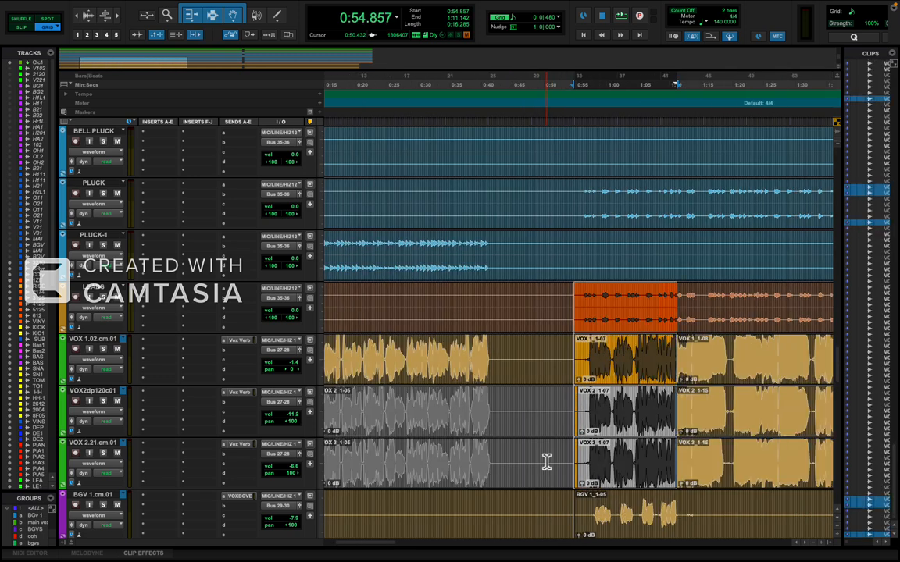
key("shift+p")
key("shift+p")
key("shift+p")
key("shift+p")
key("shift+p")
key("shift+p")
key("shift+p")
key("shift+p")
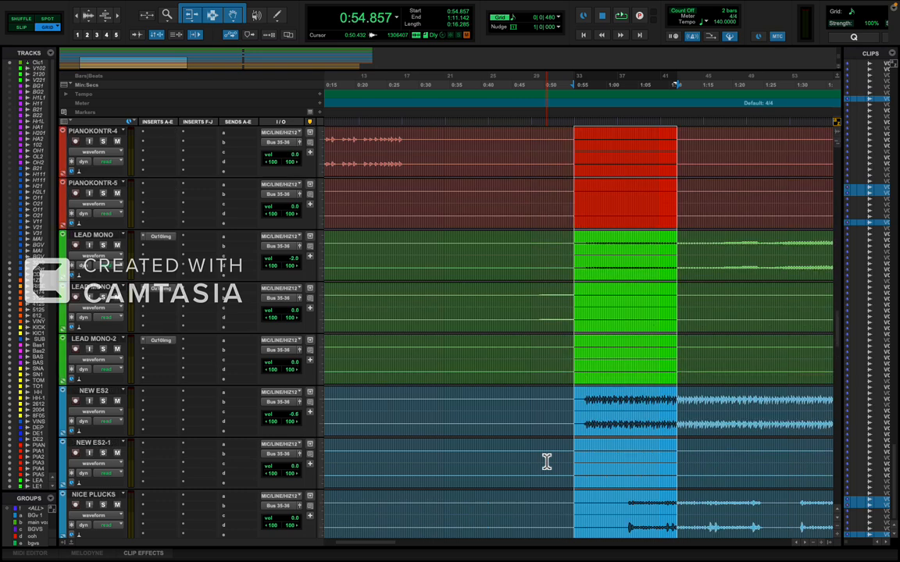
key("shift+p")
key("shift+p")
key("shift+p")
key("shift+p")
key("shift+p")
key("shift+p")
key("shift+p")
key("shift+p")
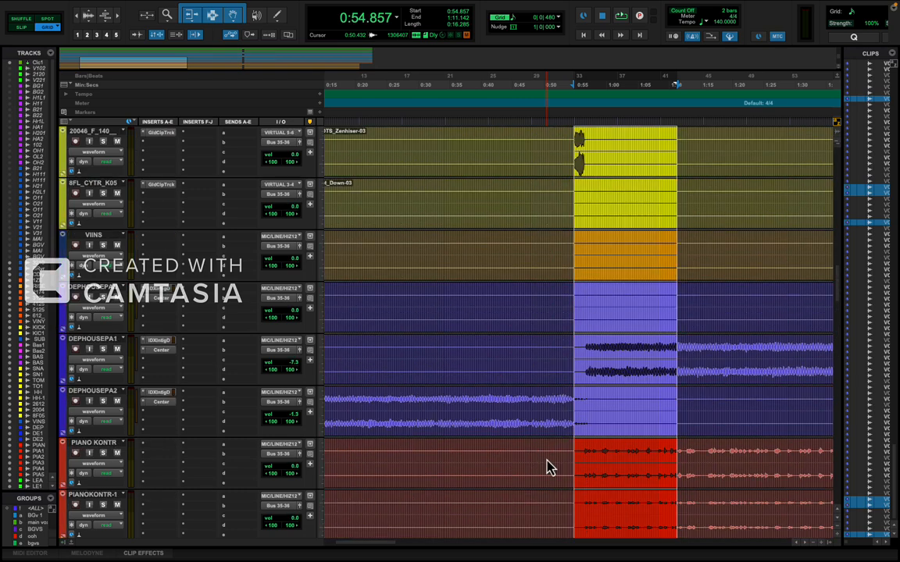
key("shift+p")
key("shift+p")
key("shift+p")
key("shift+p")
key("shift+p")
key("shift+p")
key("shift+p")
key("shift+p")
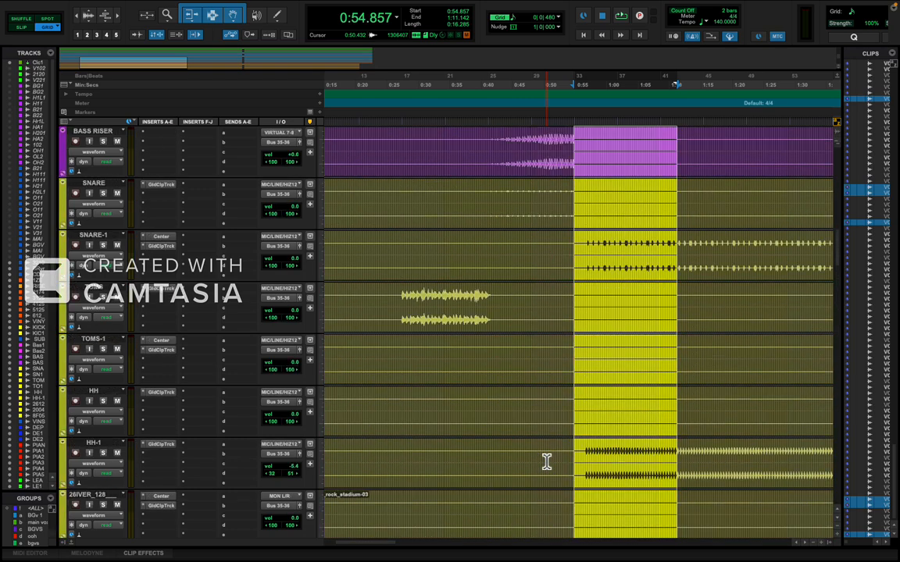
key("shift+p")
key("shift+p")
key("shift+p")
key("shift+p")
key("shift+p")
key("shift+p")
key("shift+p")
key("shift+p")
key("shift+p")
key("shift+p")
key("shift+p")
key("shift+p")
key("shift+p")
key("shift+p")
key("shift+p")
key("shift+p")
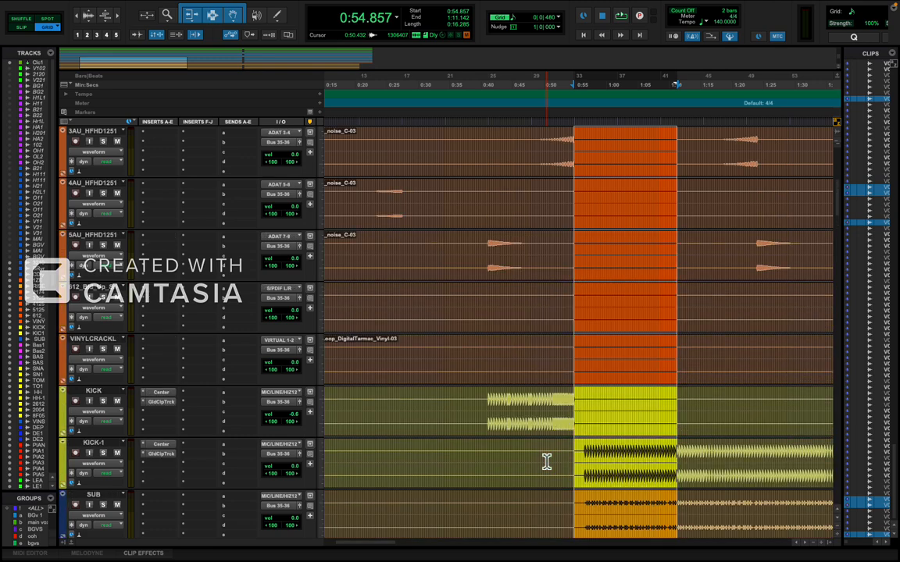
Check that the selection spans the backing vocals and buses, and separate all clips at 0:54.857 and 1:11.142.
scroll(547, 462, "down", 20)
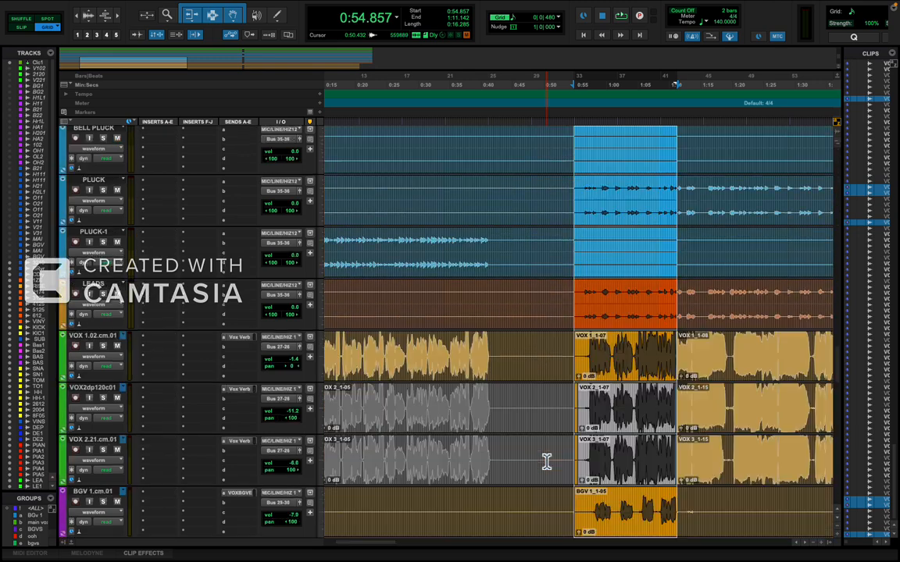
scroll(547, 461, "down", 10)
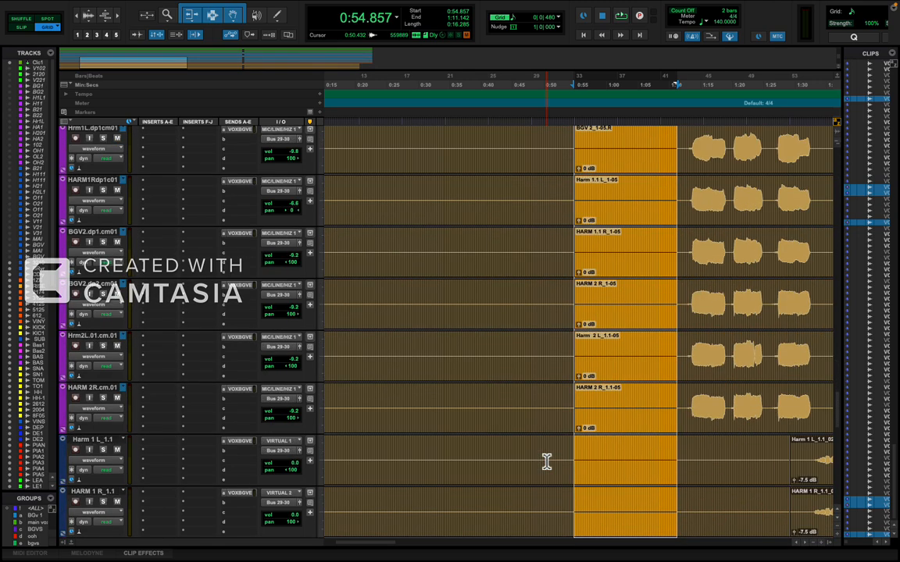
scroll(547, 461, "down", 5)
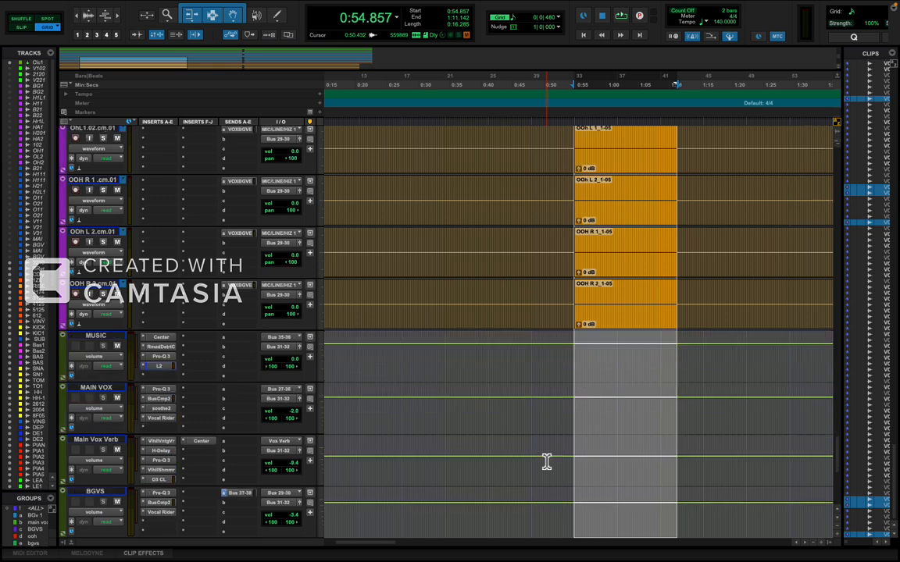
key("super+e")
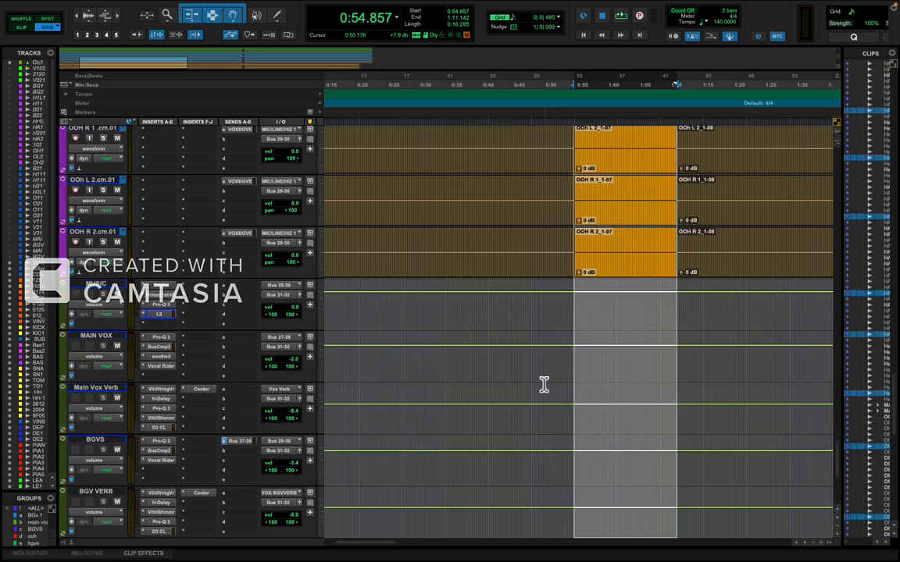
Delete the separated section between 0:54.857 and 1:11.142 from every track.
key("Delete")
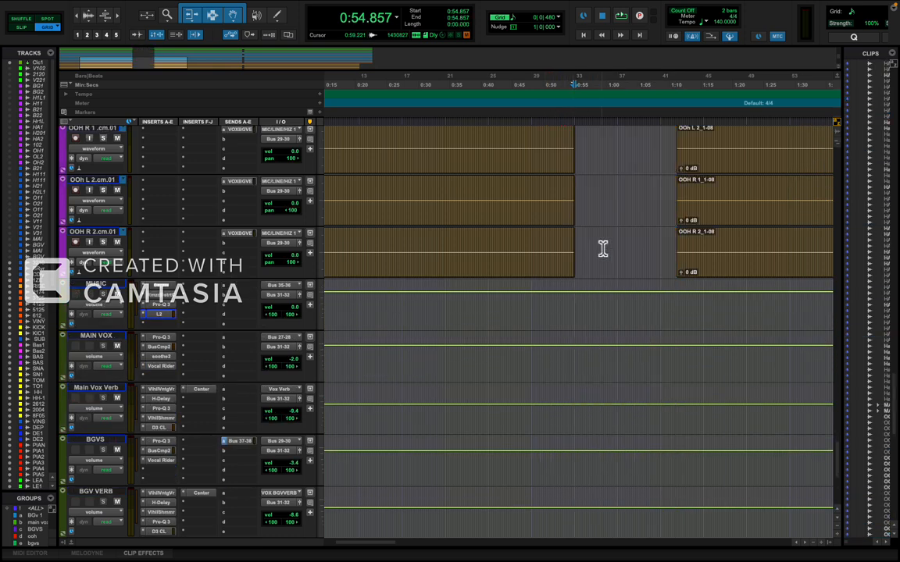
scroll(603, 248, "up", 15)
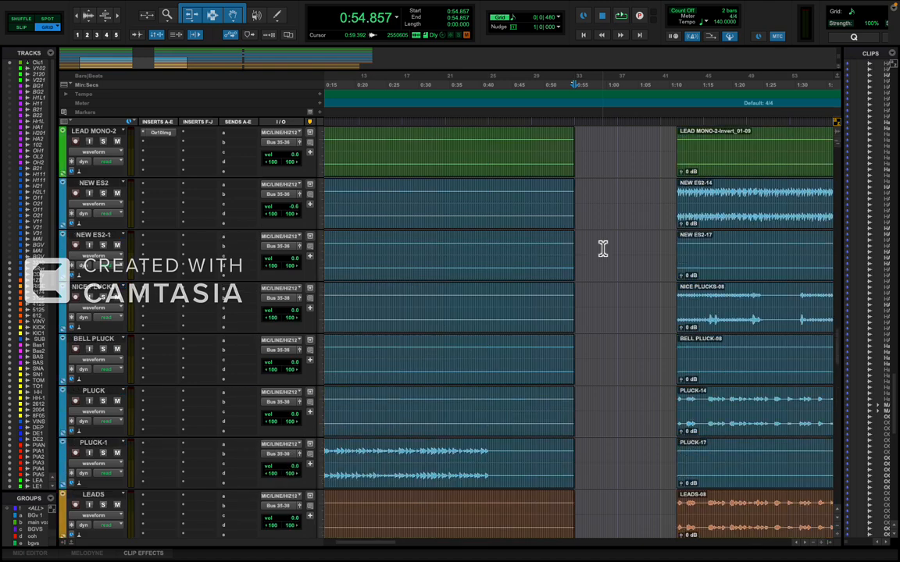
scroll(603, 248, "up", 10)
scroll(602, 248, "down", 4)
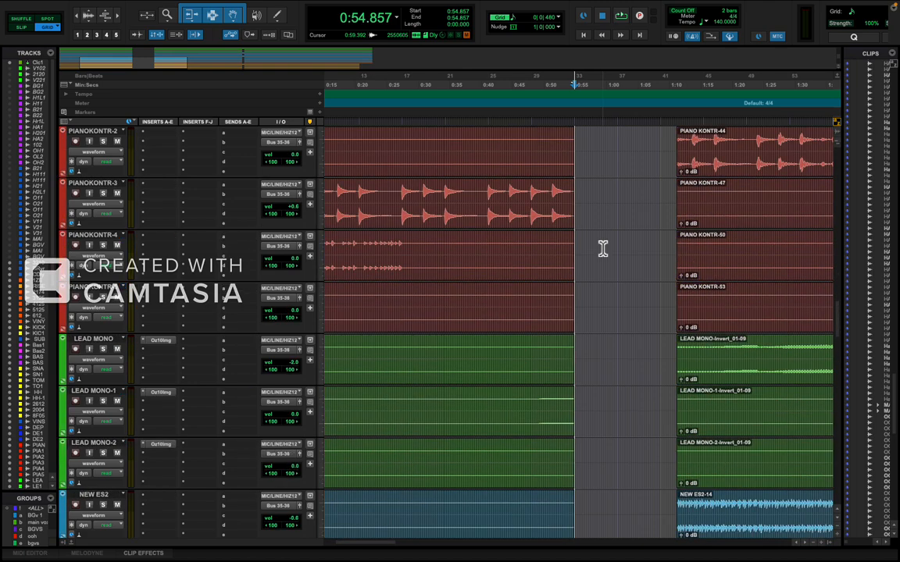
key("ctrl+z")
scroll(599, 282, "up", 6)
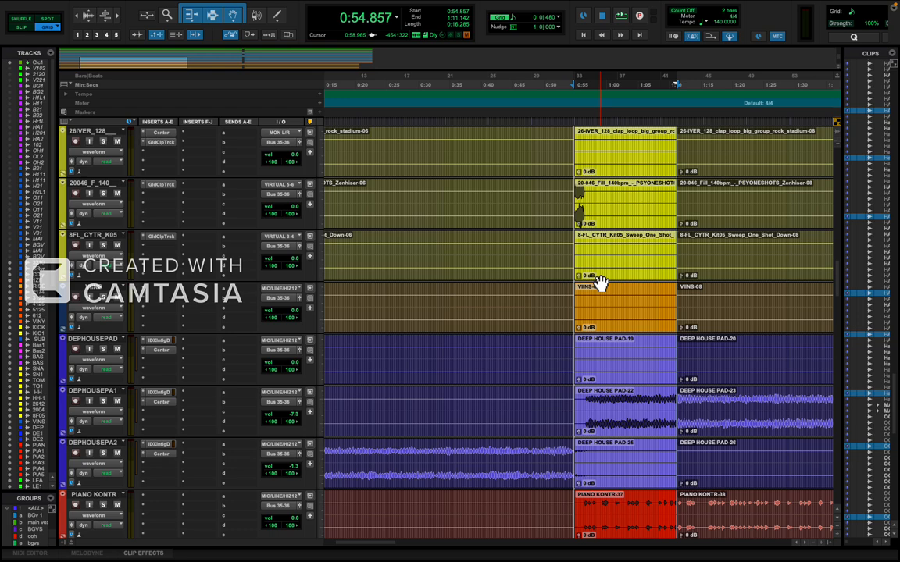
key("Delete")
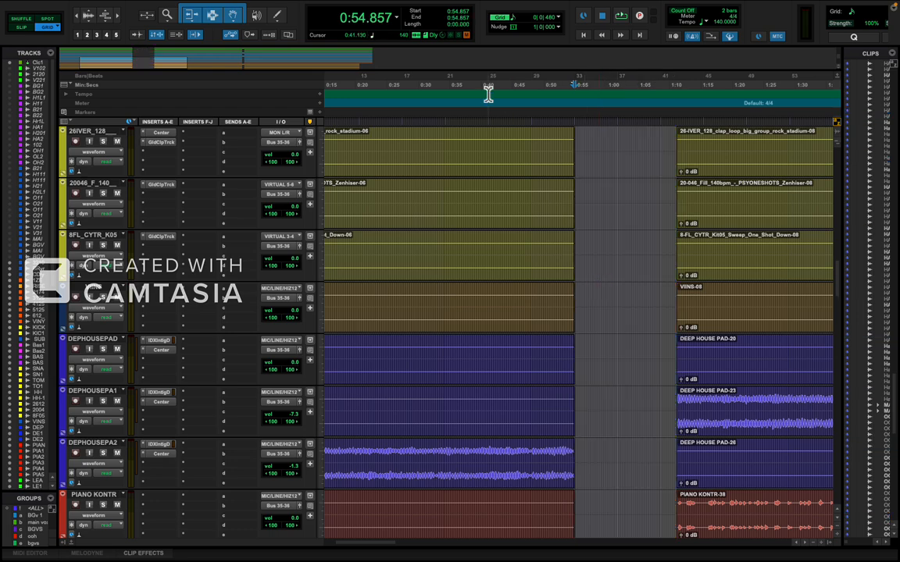
Select all clips following the gap on every track, from 1:11.142 to 3:54.857.
left_click(709, 220)
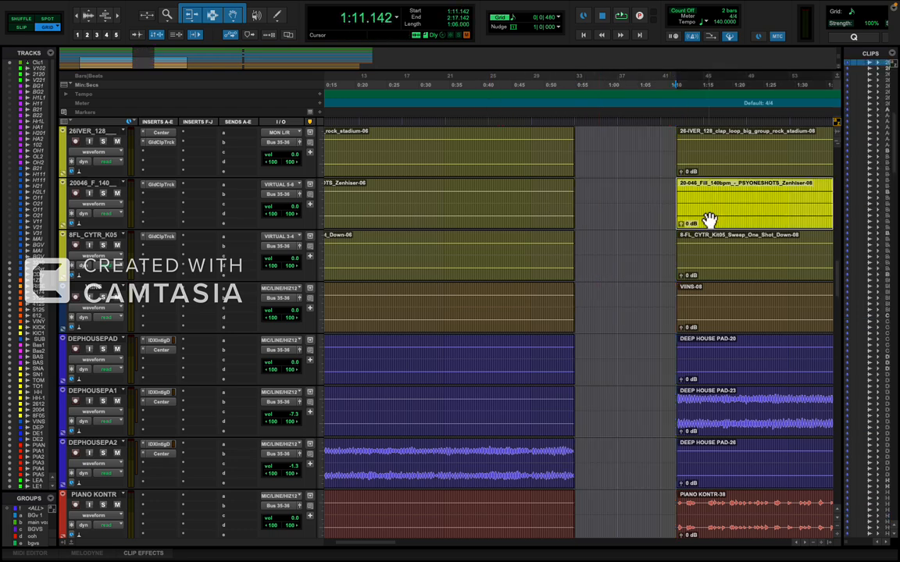
key("r")
key("r")
key("r")
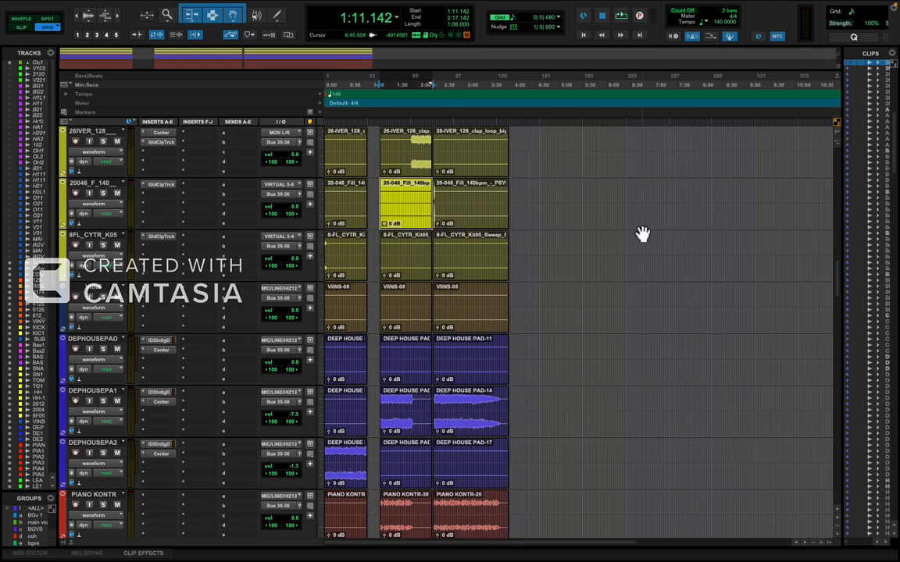
left_click(477, 219, "shift")
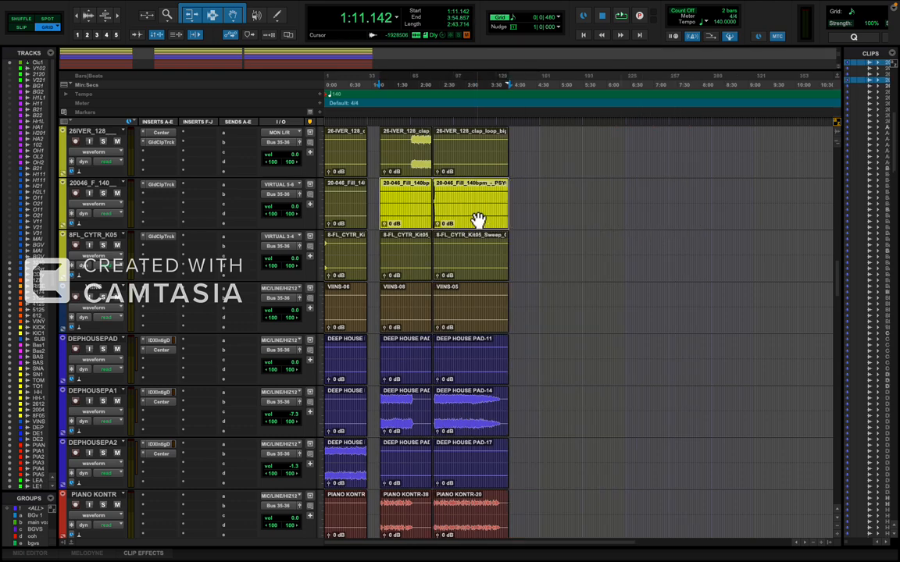
scroll(477, 219, "up", 10)
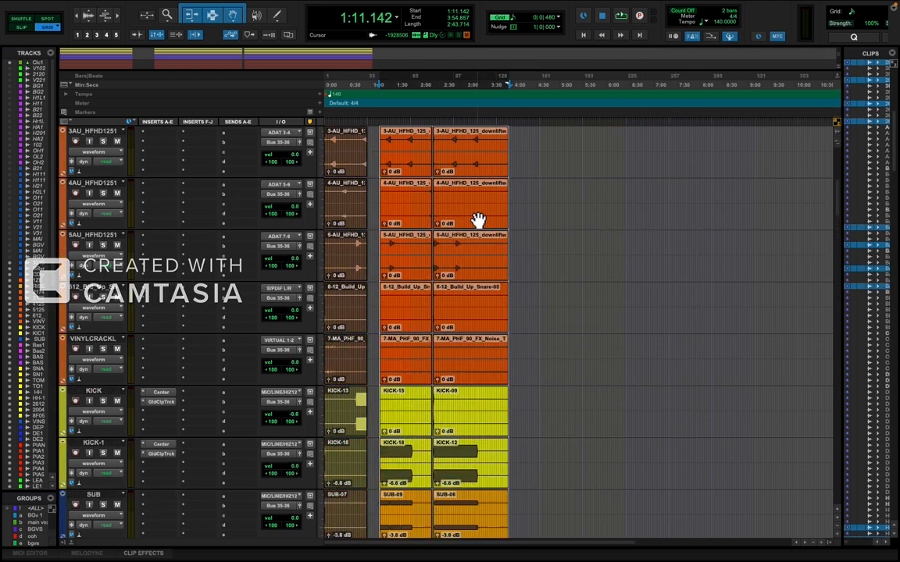
scroll(477, 219, "down", 10)
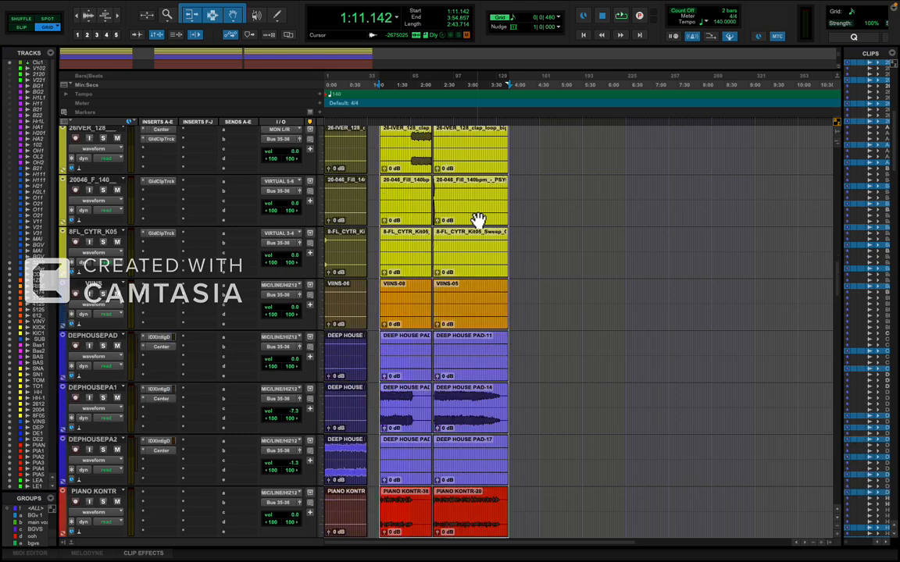
scroll(477, 219, "down", 12)
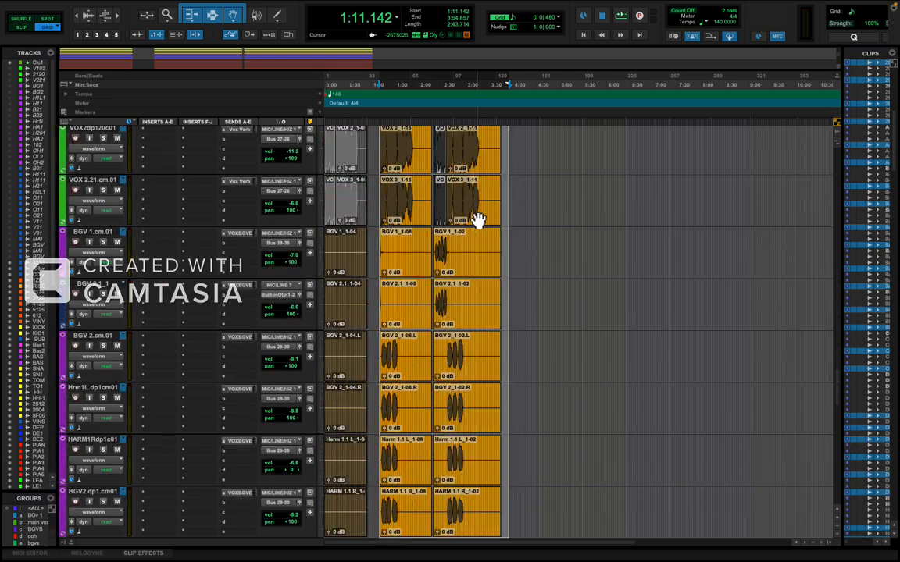
scroll(477, 220, "down", 10)
Move the selected clips on all tracks earlier so they start at 0:56.571, leaving a one-bar gap after the build-up.
key("ctrl+]")
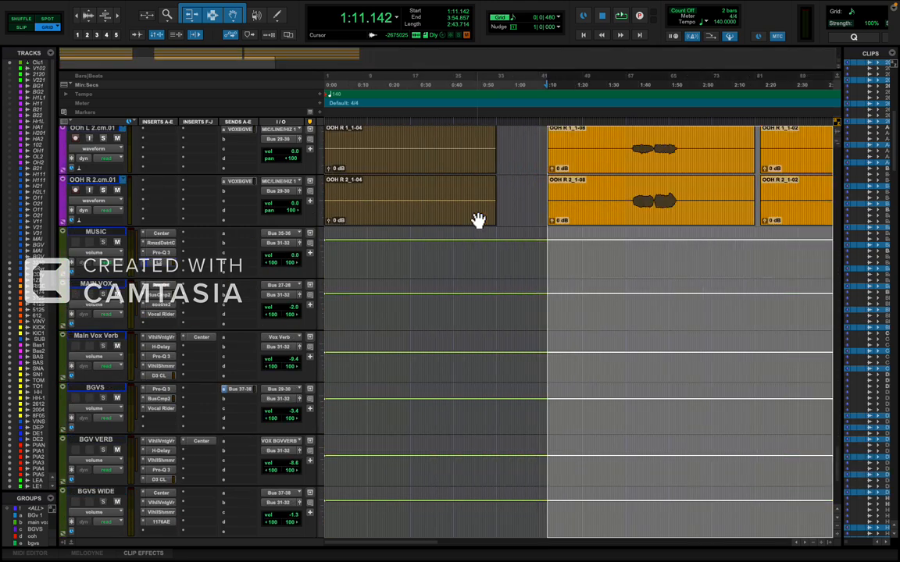
key("ctrl+]")
scroll(631, 214, "up", 15)
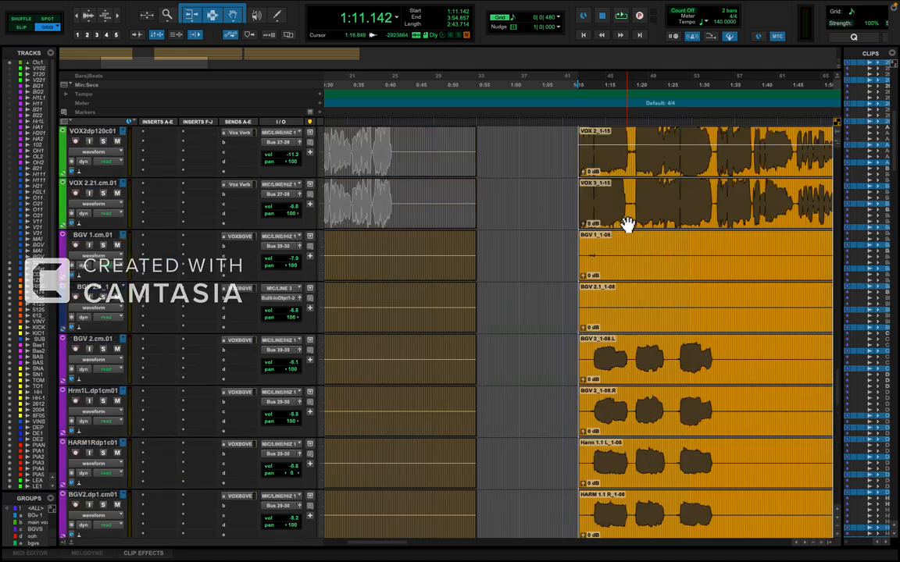
key("ctrl+]")
scroll(627, 224, "up", 8)
key("ctrl+]")
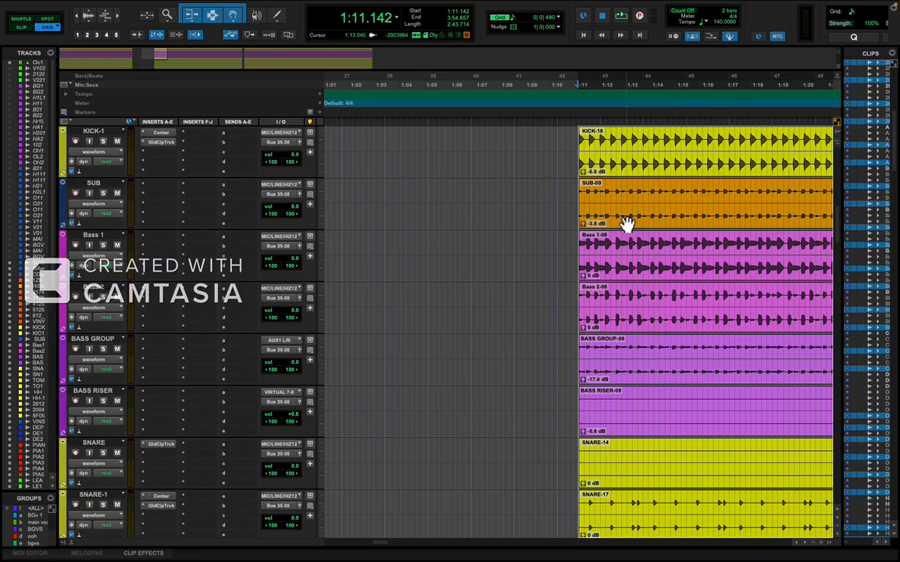
scroll(627, 224, "left", 4)
key("r")
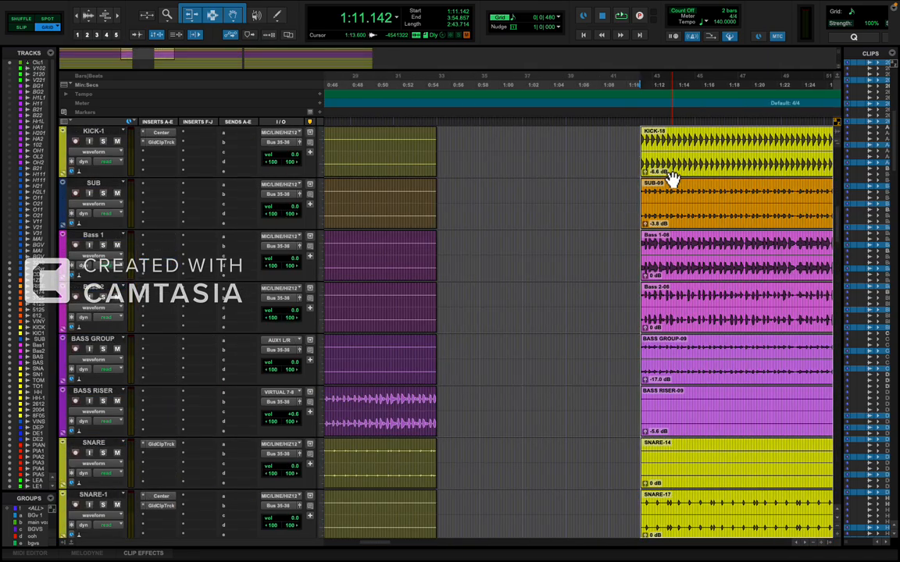
left_click_drag(673, 172, 513, 182)
key("t")
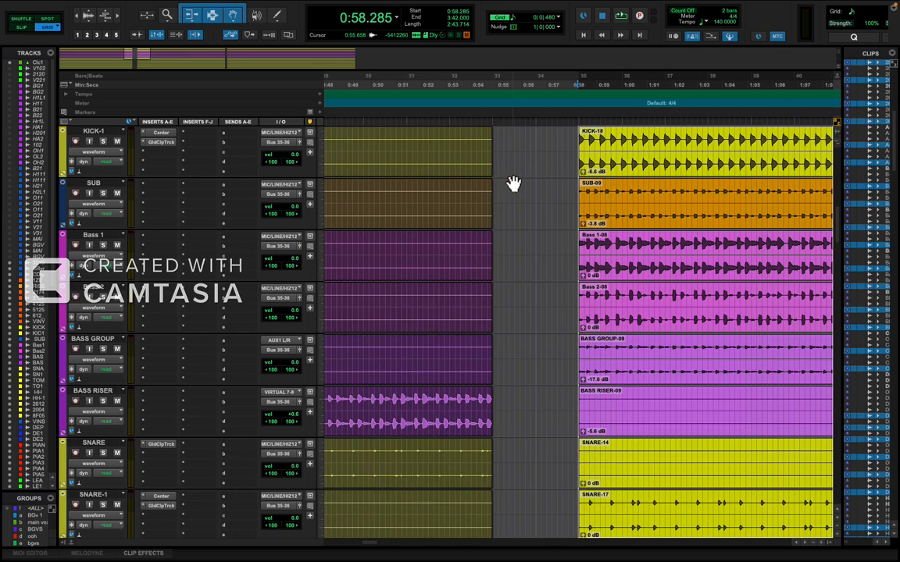
key("t")
left_click_drag(609, 162, 523, 165)
Extend the end of the first clip on the 20046 fill track to 0:56.785 so the drum fill plays through the gap.
key("r")
scroll(451, 205, "up", 5)
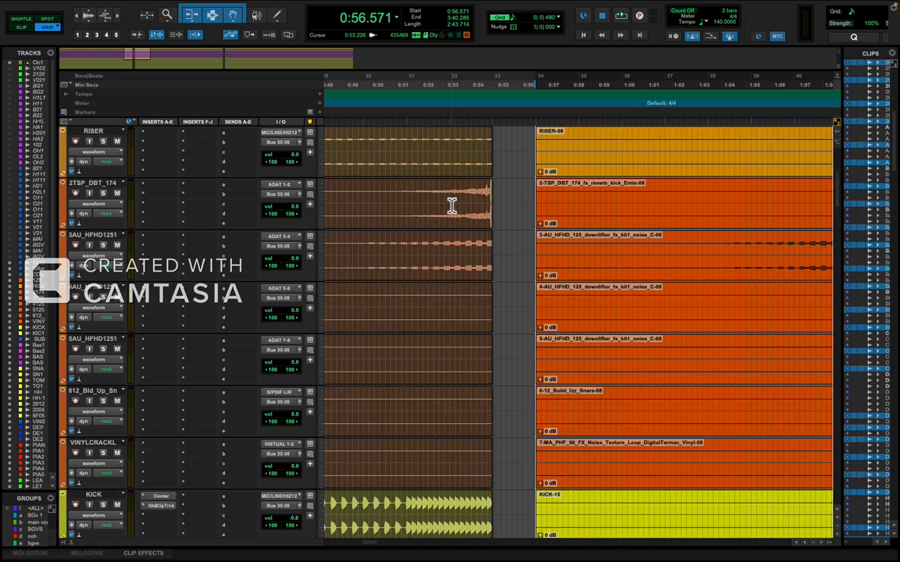
scroll(452, 205, "down", 6)
scroll(451, 205, "down", 4)
key("r")
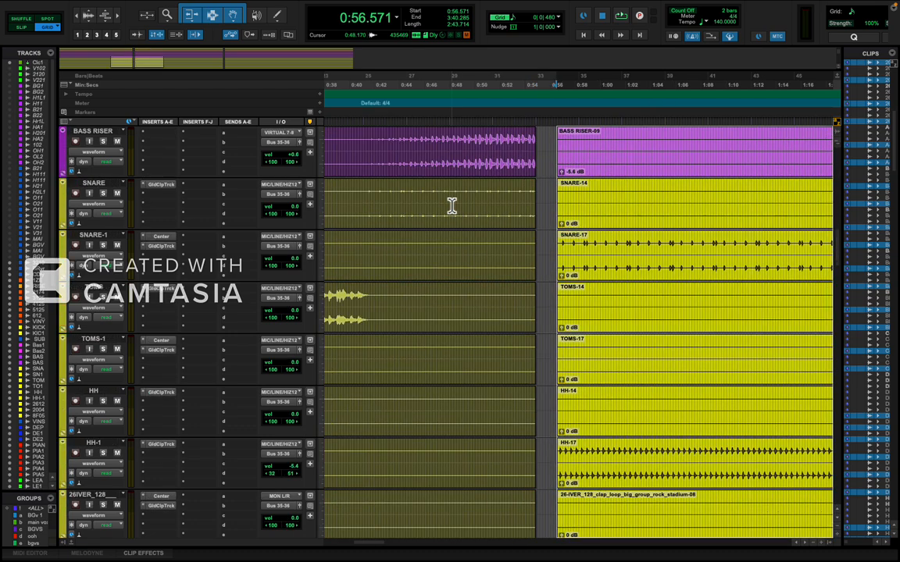
scroll(486, 234, "down", 4)
key("r")
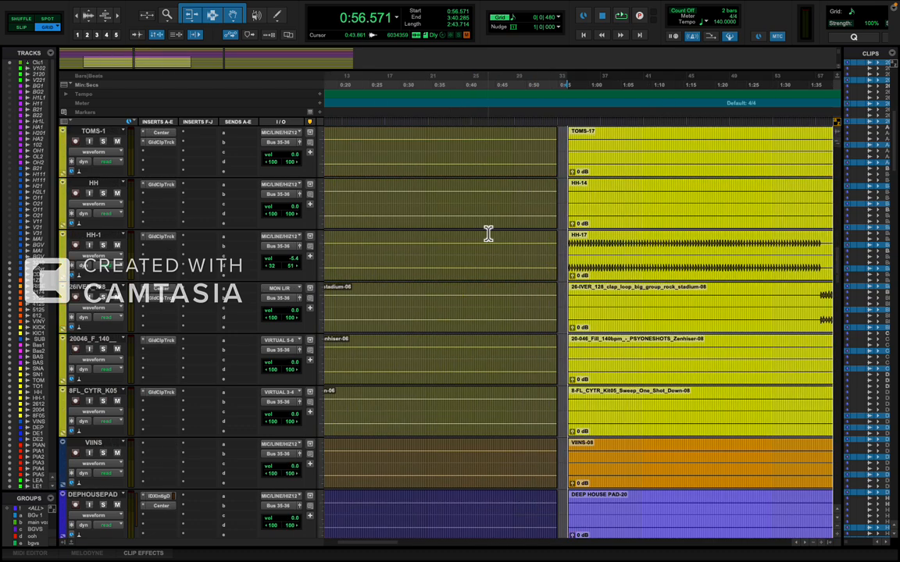
double_click(551, 300)
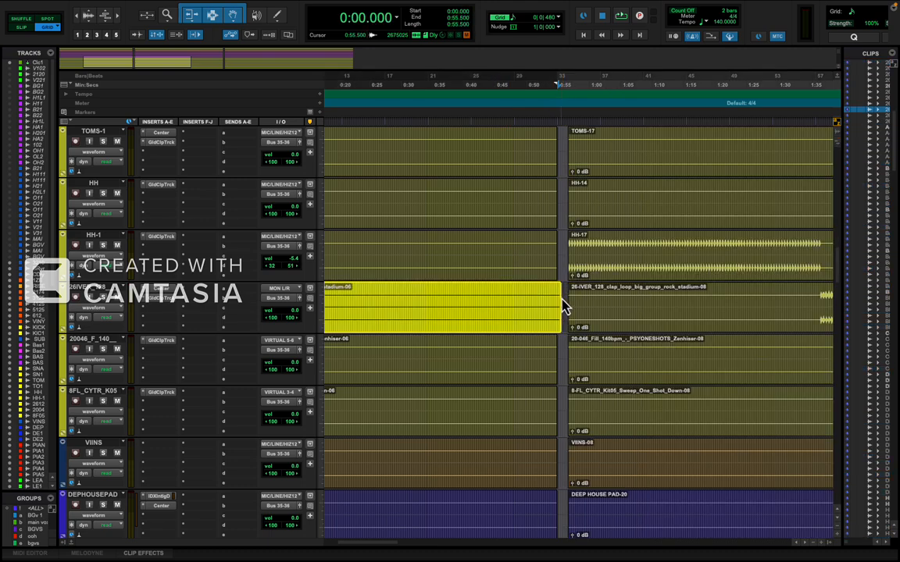
double_click(556, 367)
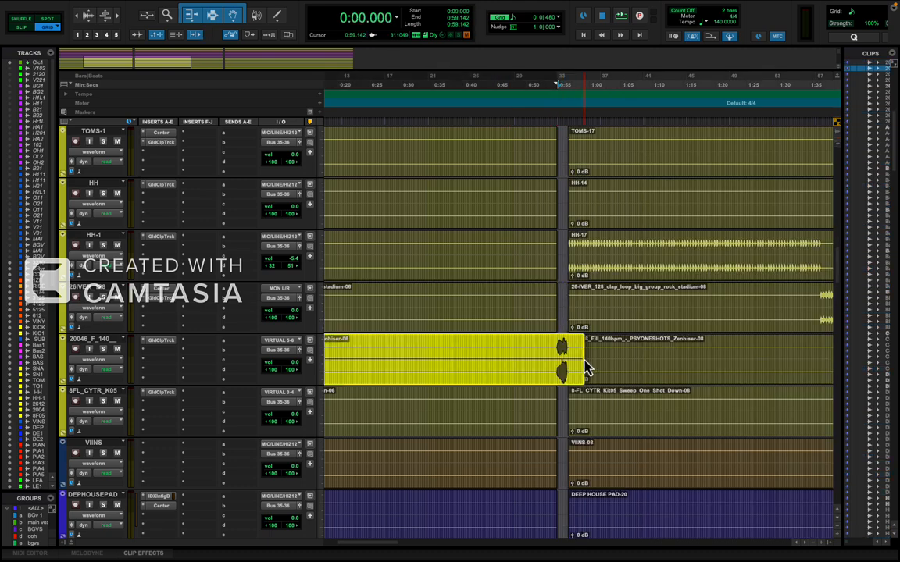
key("t")
key("t")
key("t")
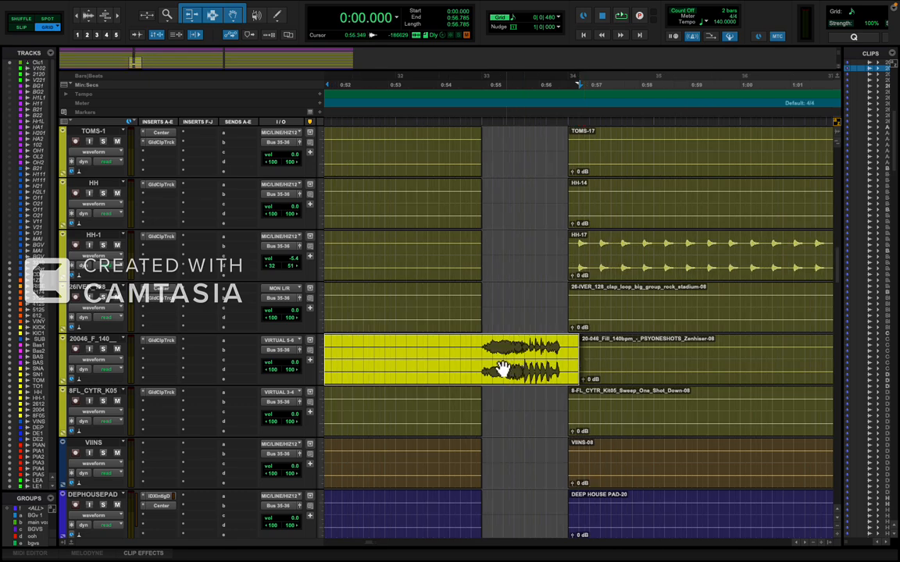
Play the transition from 0:53.785 through the gap to check how the drum fill leads into the drop.
left_click(429, 358)
key("space")
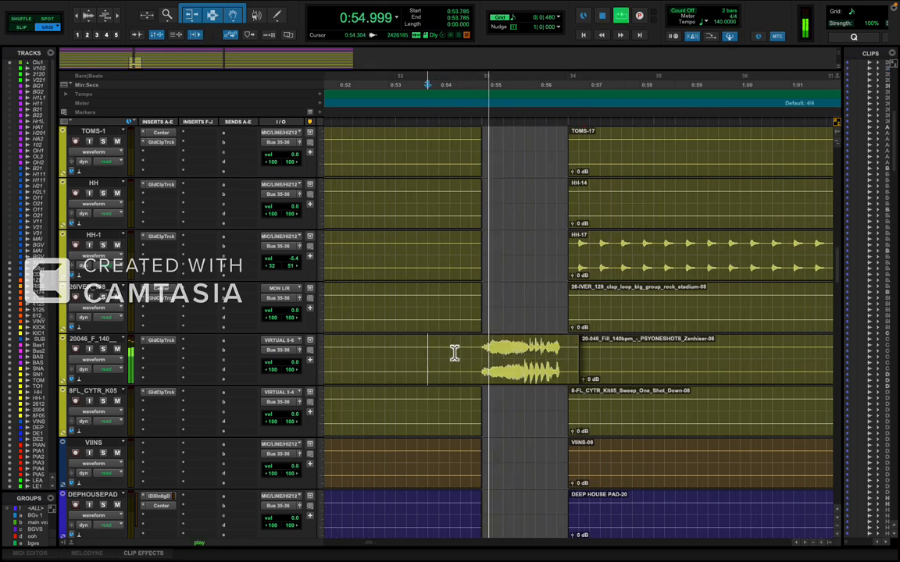
key("r")
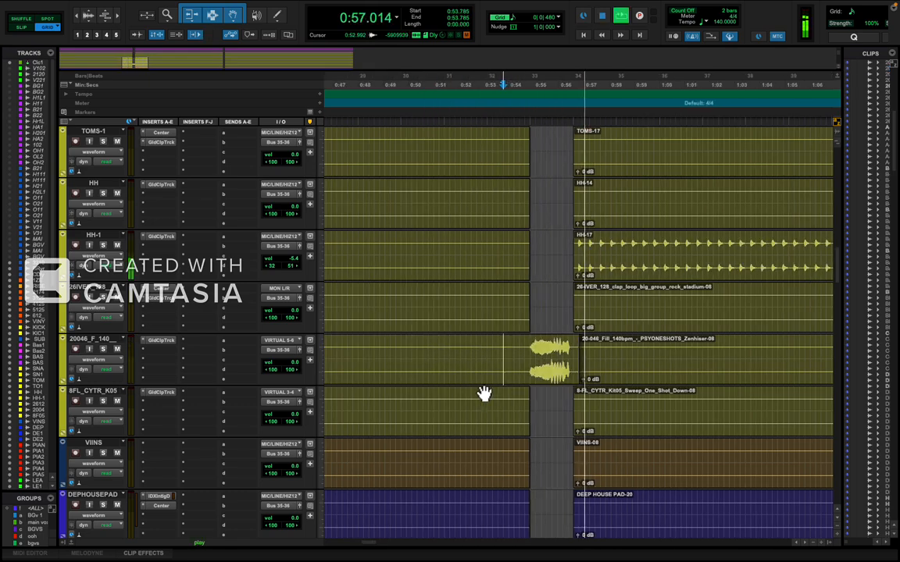
key("r")
Extend the start of the VOX 1 clip after the gap back to 0:56.480, auditioning the vocal entry.
scroll(516, 387, "down", 15)
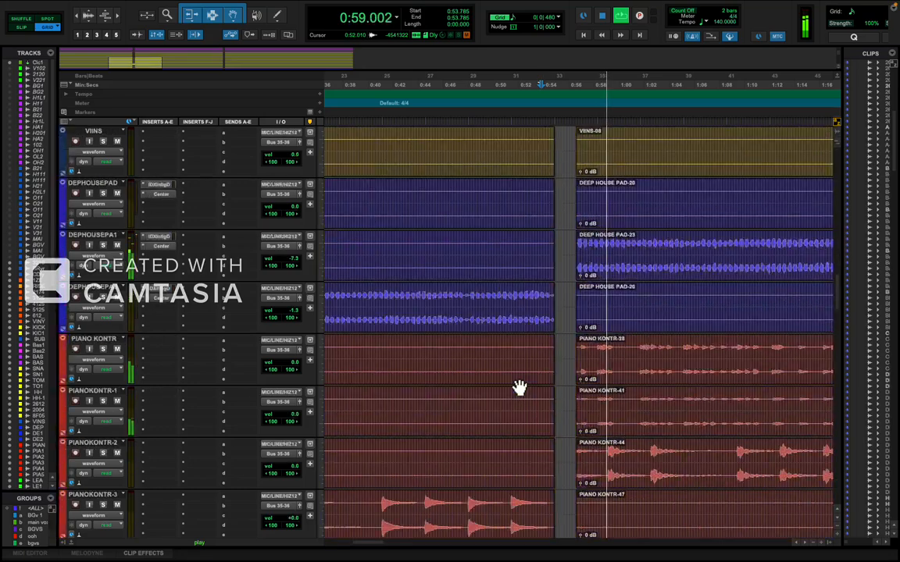
scroll(517, 388, "down", 10)
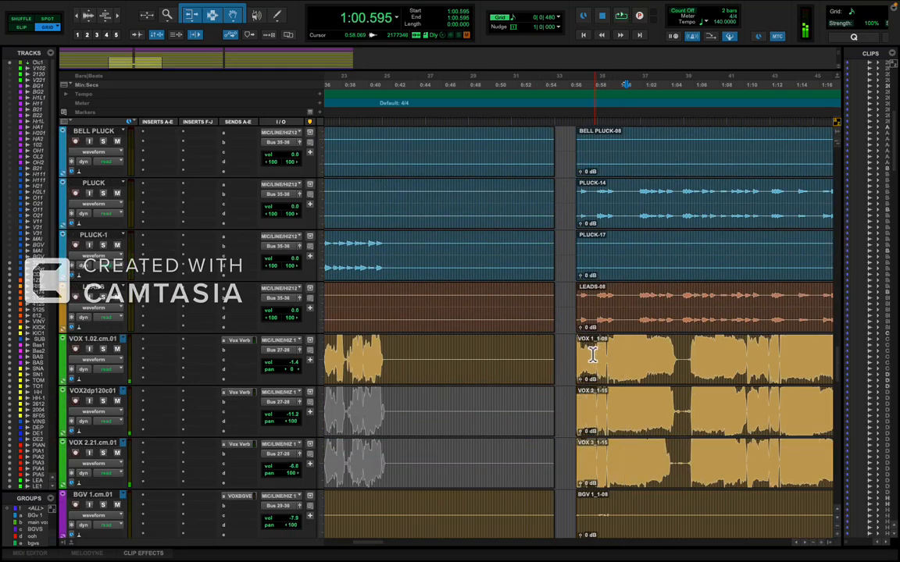
left_click_drag(583, 355, 565, 365)
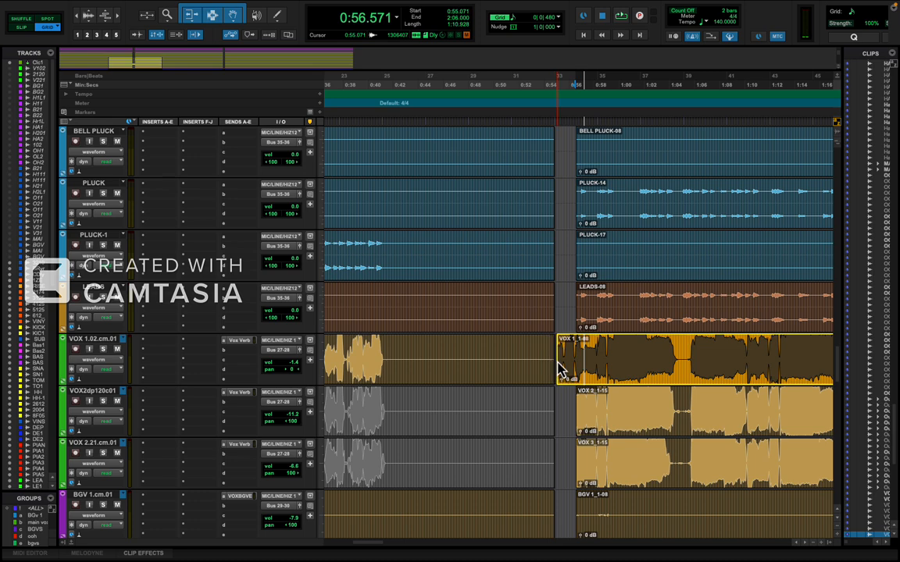
key("space")
scroll(576, 377, "up", 2)
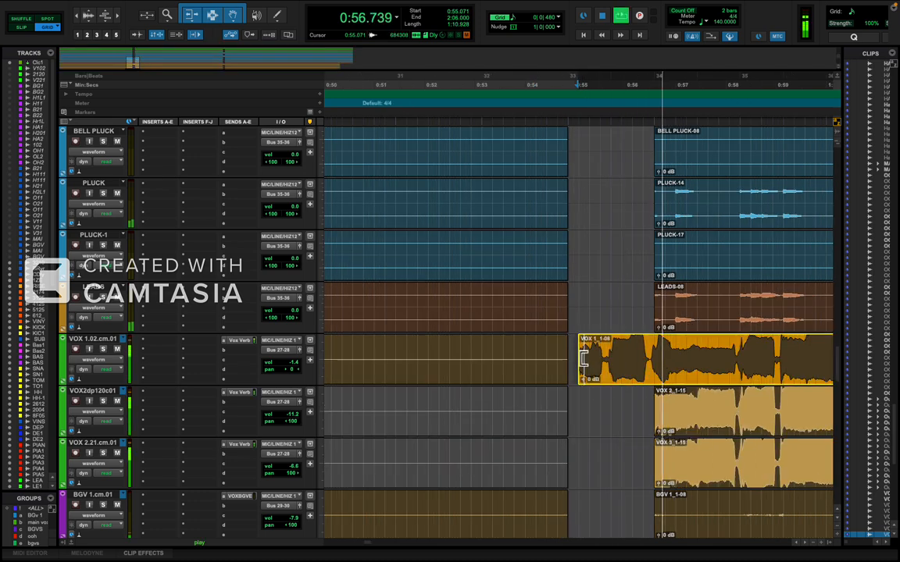
left_click_drag(583, 357, 648, 357)
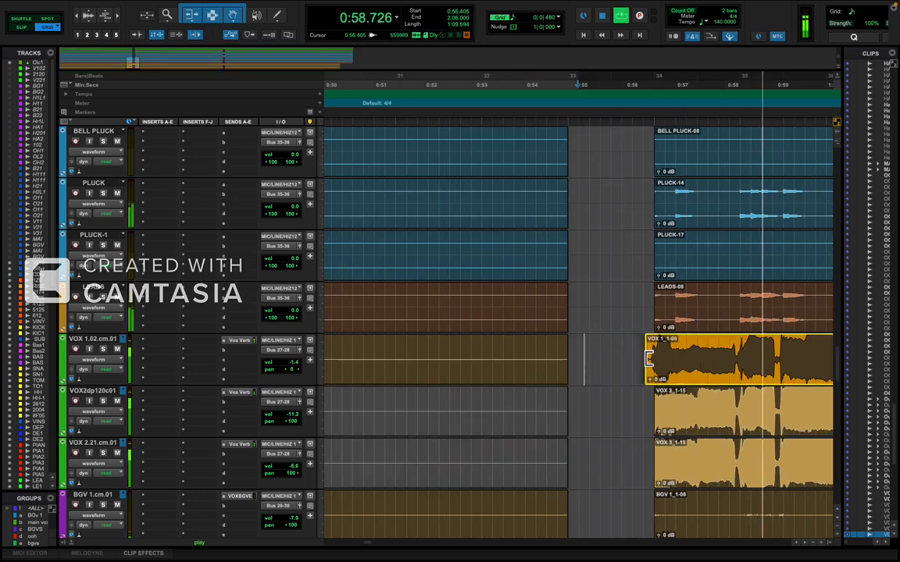
key("space")
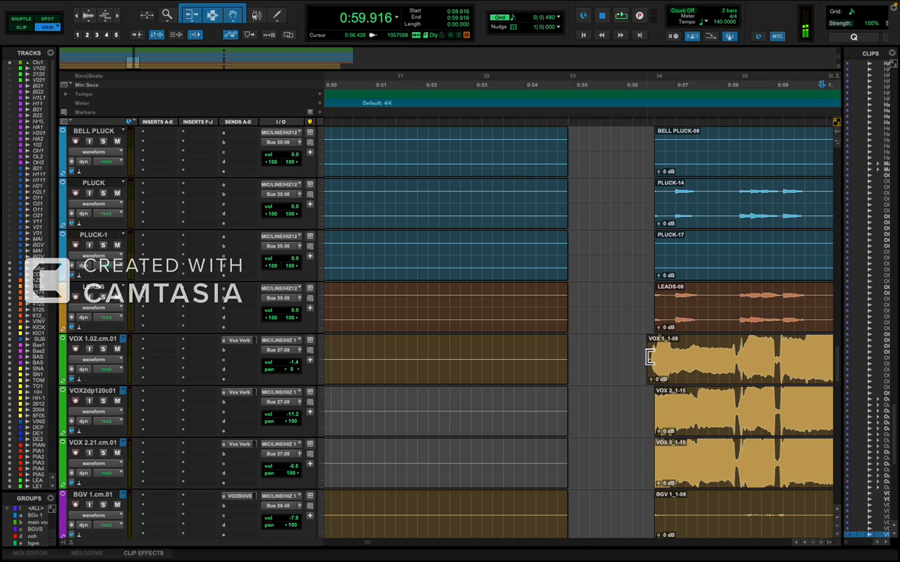
left_click(650, 362)
left_click_drag(649, 358, 648, 360)
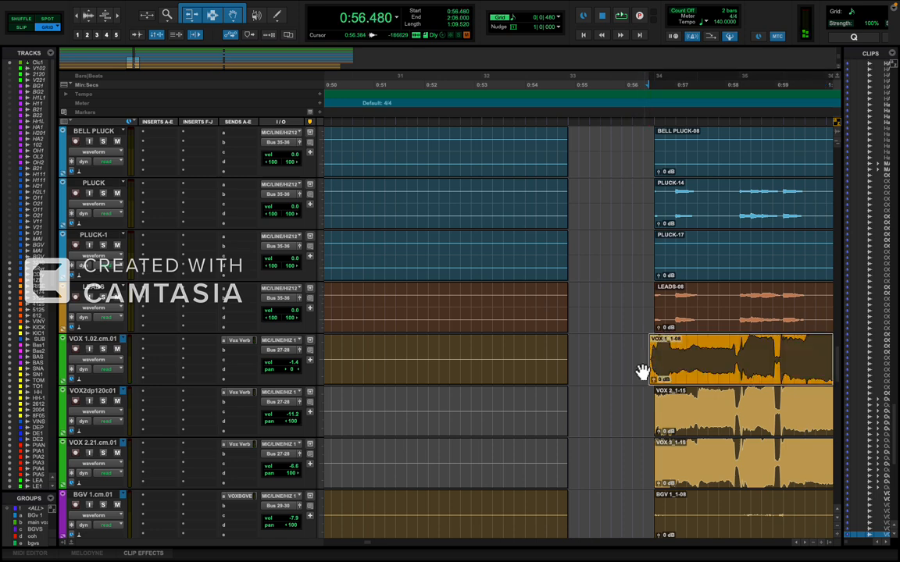
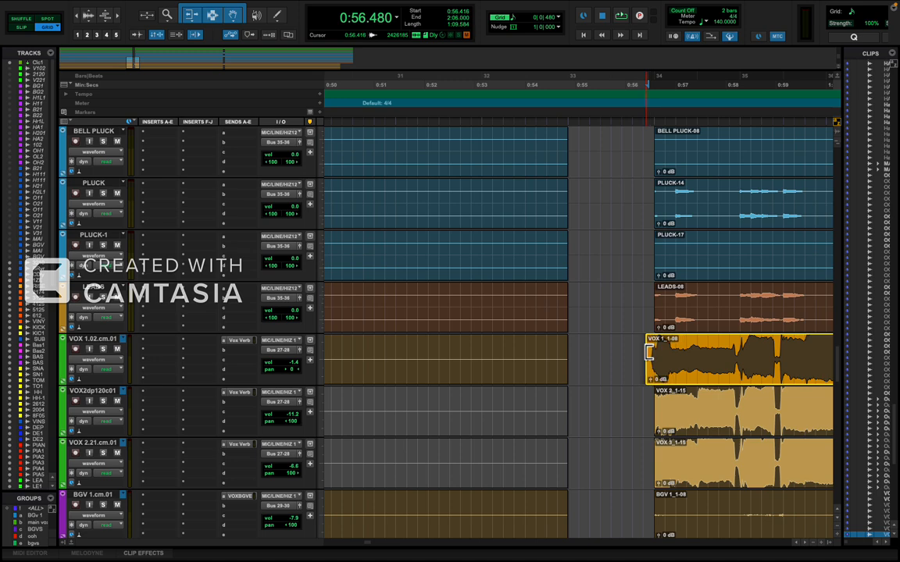
Set the clip starts after the gap to 0:56.437 on VOX 1, 0:56.458 on VOX 2 and 0:56.448 on VOX 3.
left_click_drag(648, 353, 647, 356)
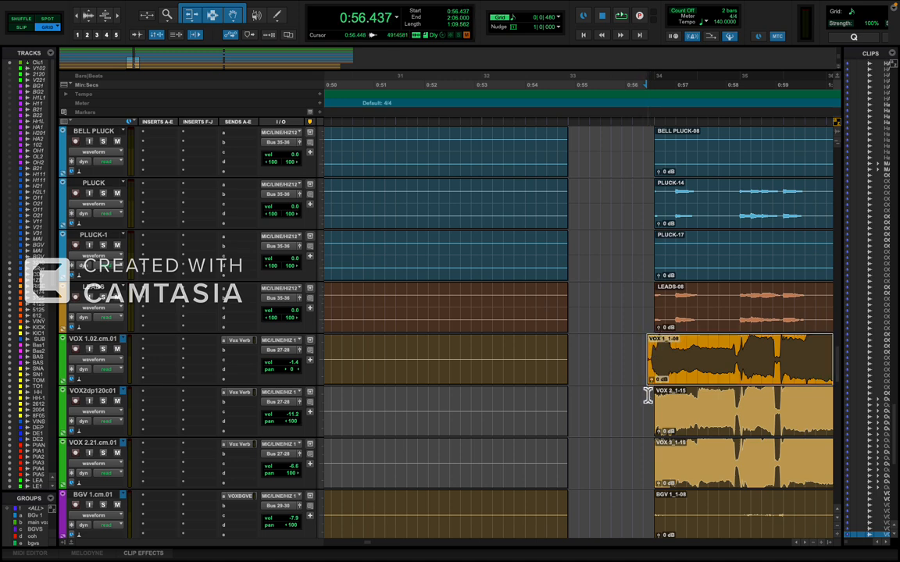
left_click(656, 412)
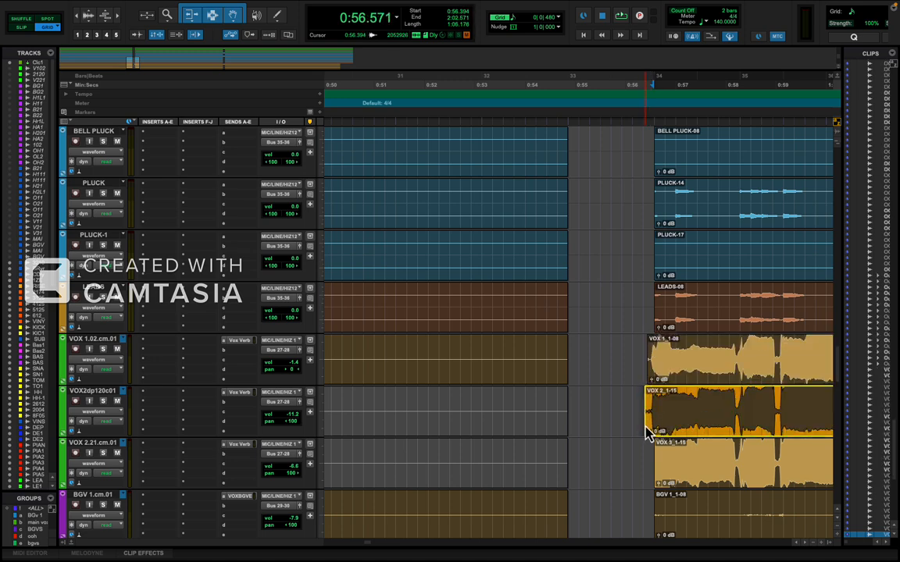
left_click_drag(648, 433, 648, 428)
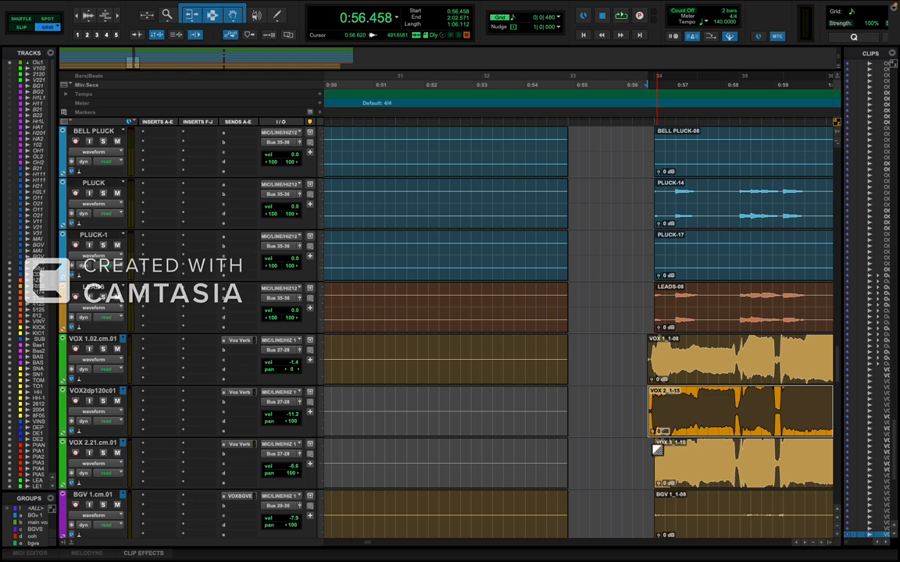
left_click(658, 463)
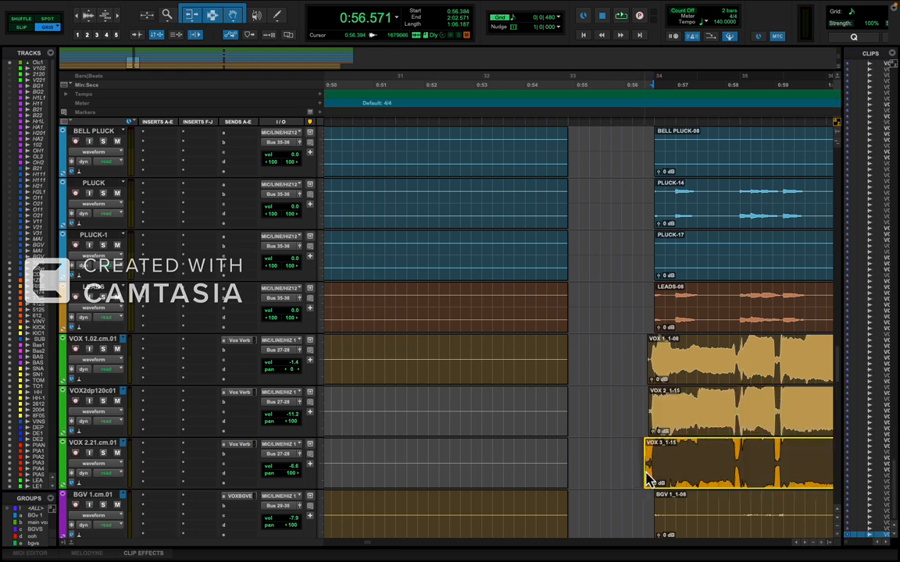
left_click_drag(648, 474, 650, 473)
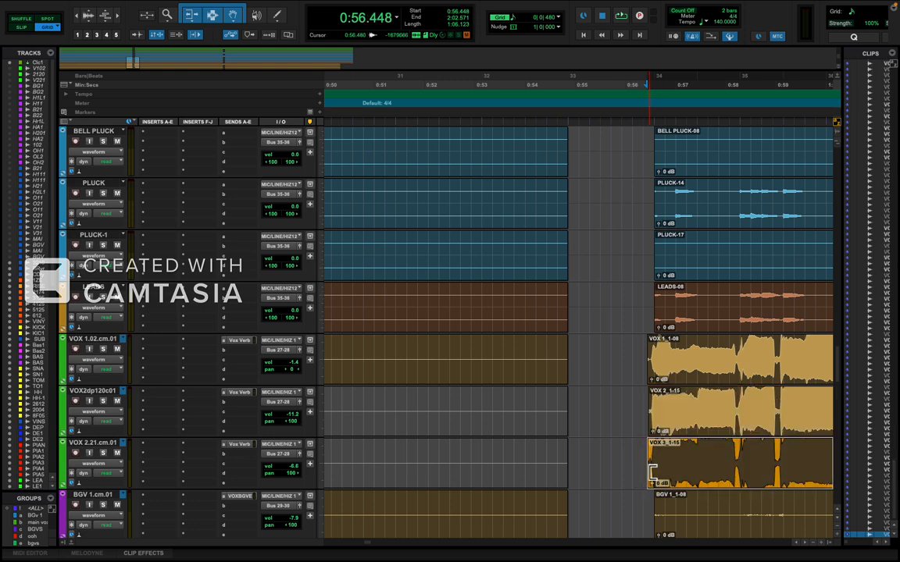
Play the transition from 0:53.785 through the gap to check the extended vocal entries against the other tracks.
left_click(522, 373)
key("space")
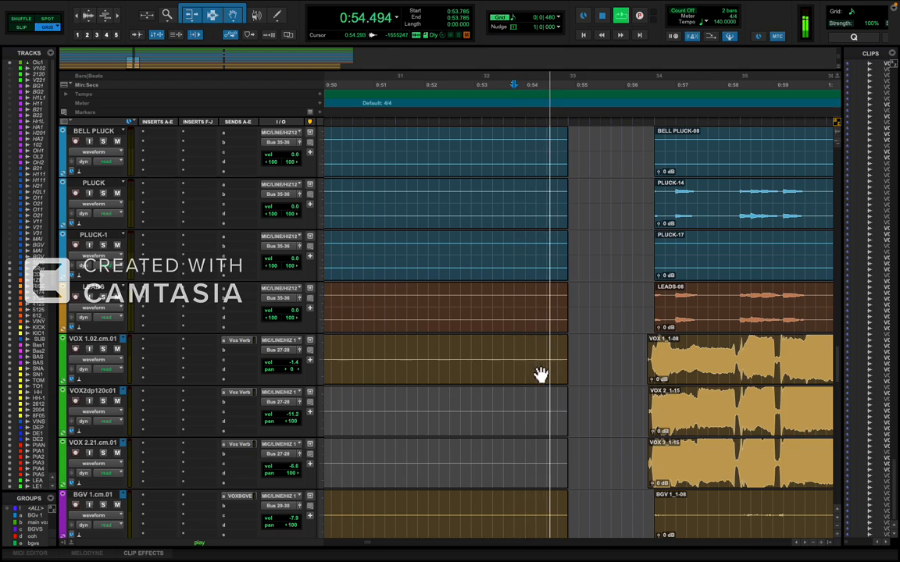
scroll(539, 375, "down", 5)
scroll(539, 375, "up", 8)
scroll(538, 375, "down", 10)
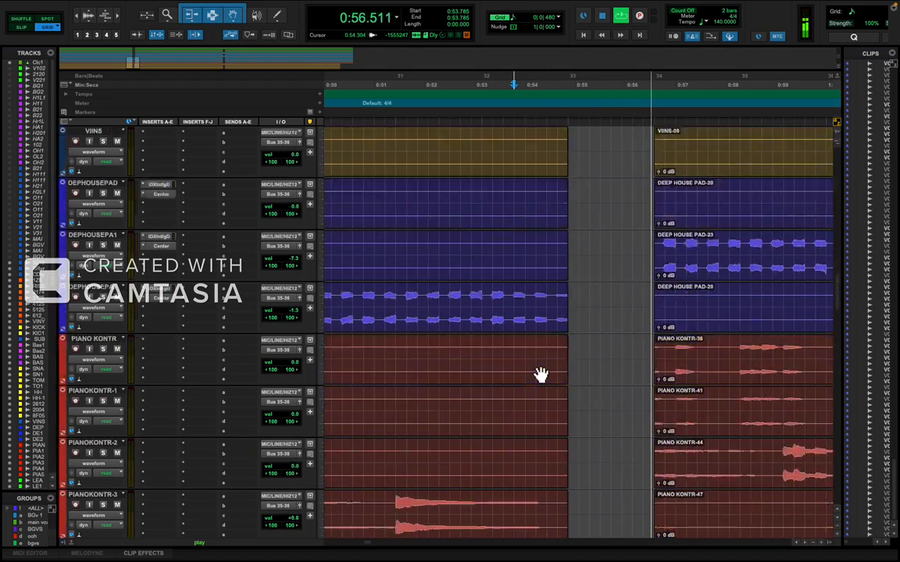
scroll(541, 375, "up", 6)
scroll(540, 375, "down", 14)
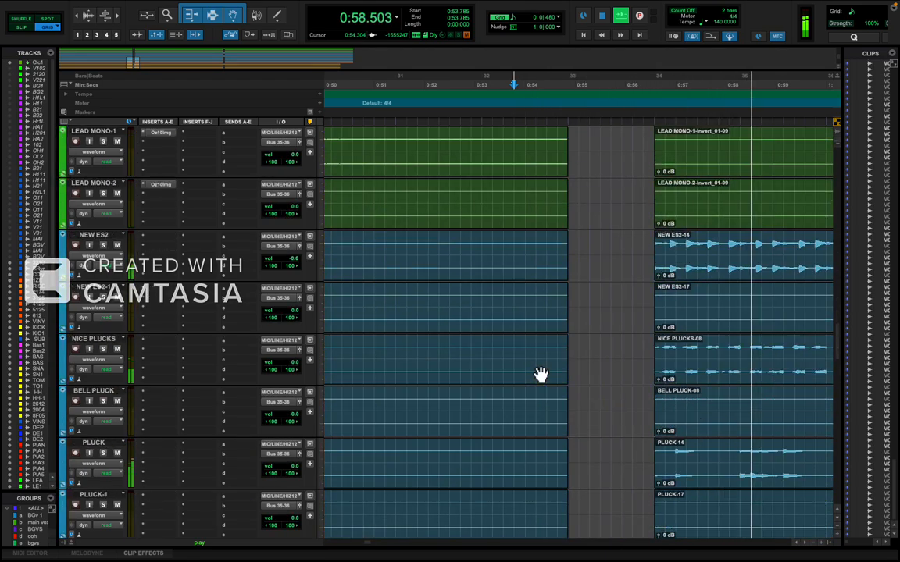
scroll(541, 374, "down", 5)
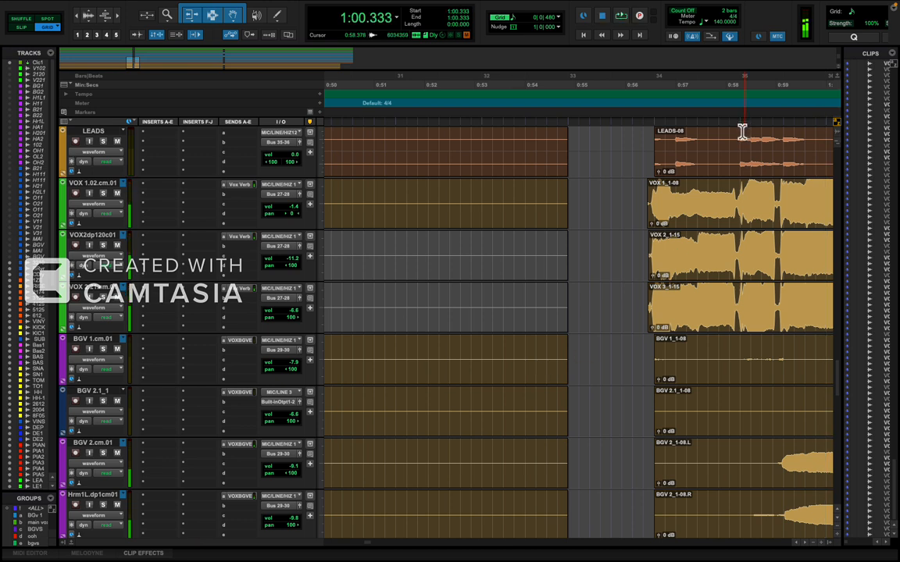
Add fade-ins to the VOX 1, VOX 2 and VOX 3 clips after the gap, running from each clip start to 0:56.571.
left_click(650, 194)
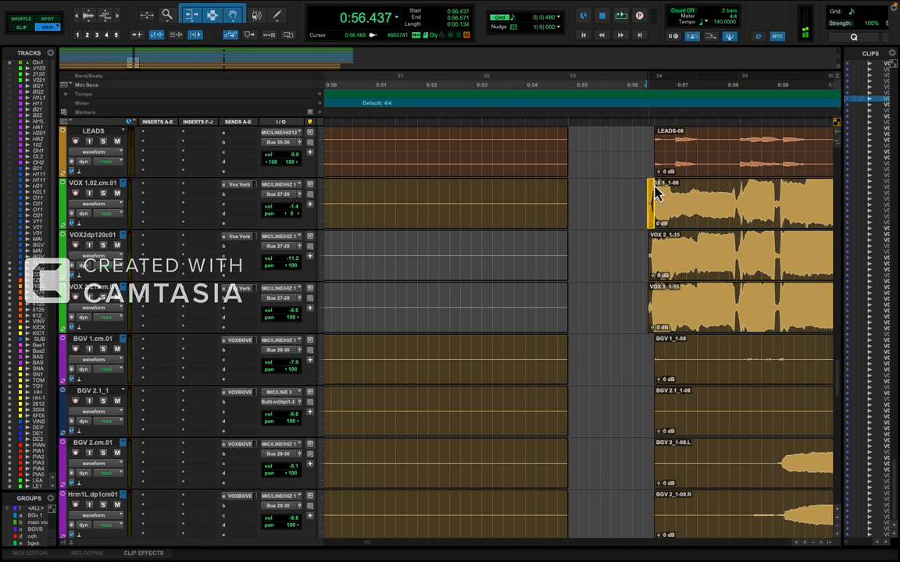
left_click(649, 239)
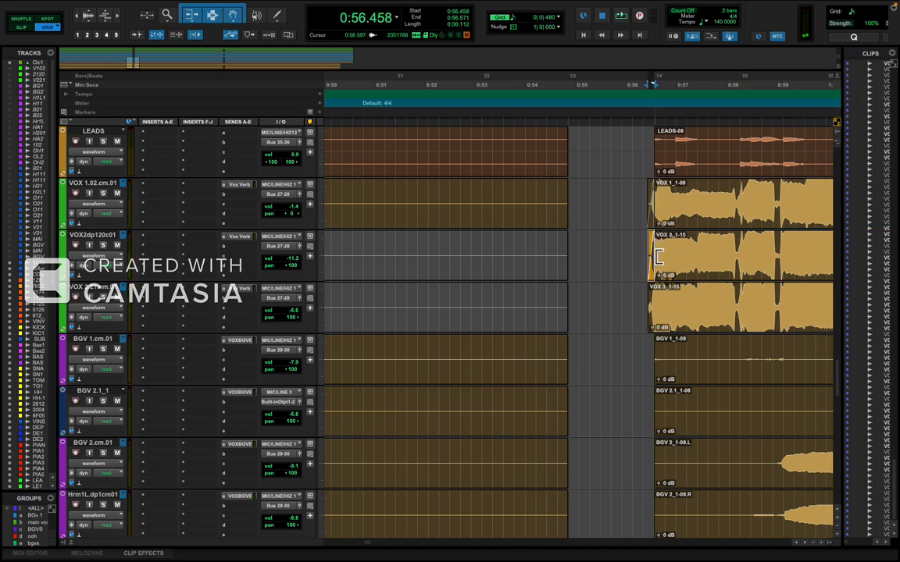
left_click(650, 294)
Play from 0:54.857 through the gap to check the faded vocal entries and the section that follows.
left_click(568, 291)
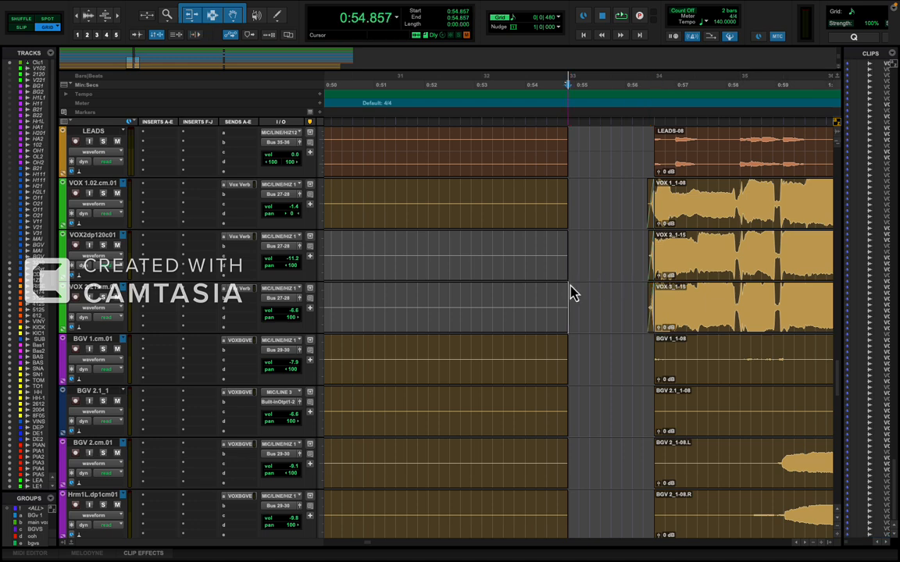
key("space")
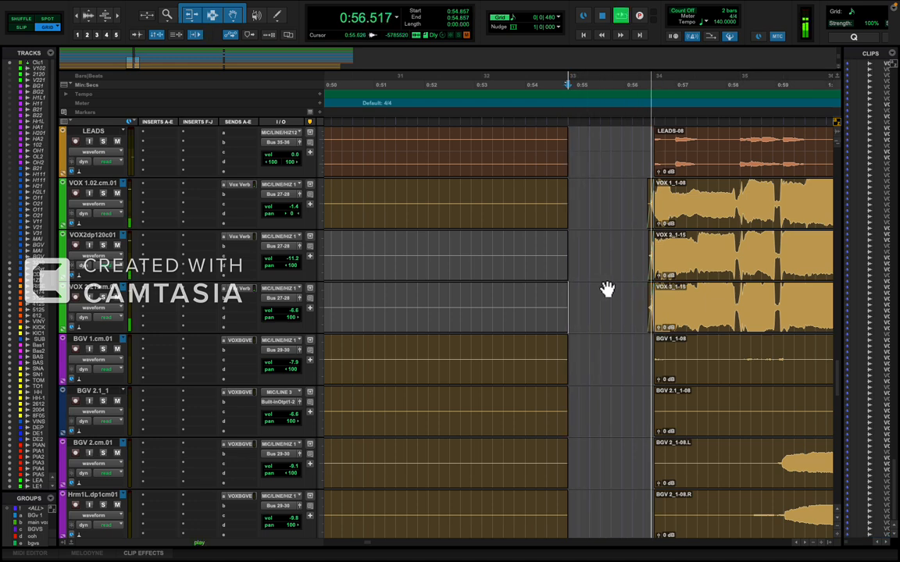
key("r")
key("r")
key("r")
key("r")
key("r")
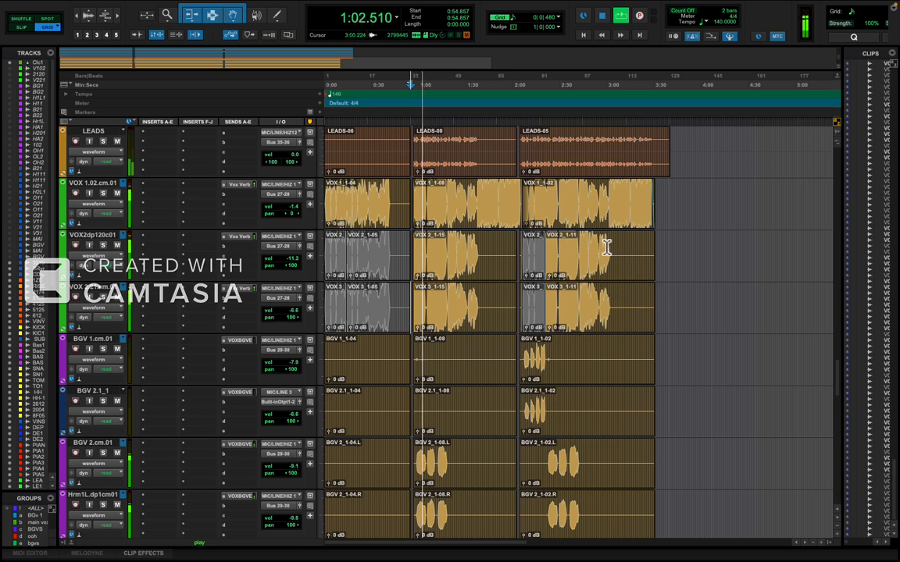
key("t")
key("t")
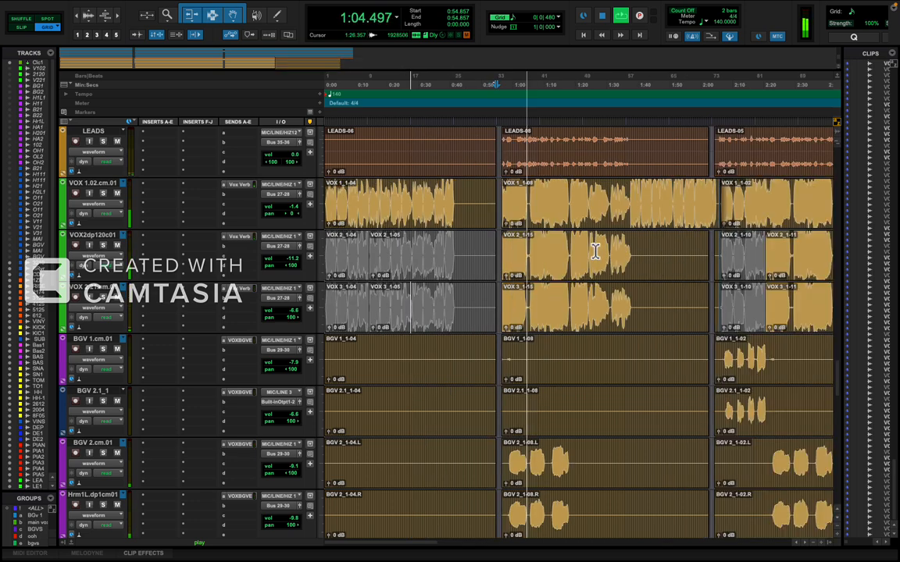
Select the verse section from 2:06.000 to 2:20.571 across the VOX 1, VOX 2 and VOX 3 tracks.
scroll(602, 257, "right", 10)
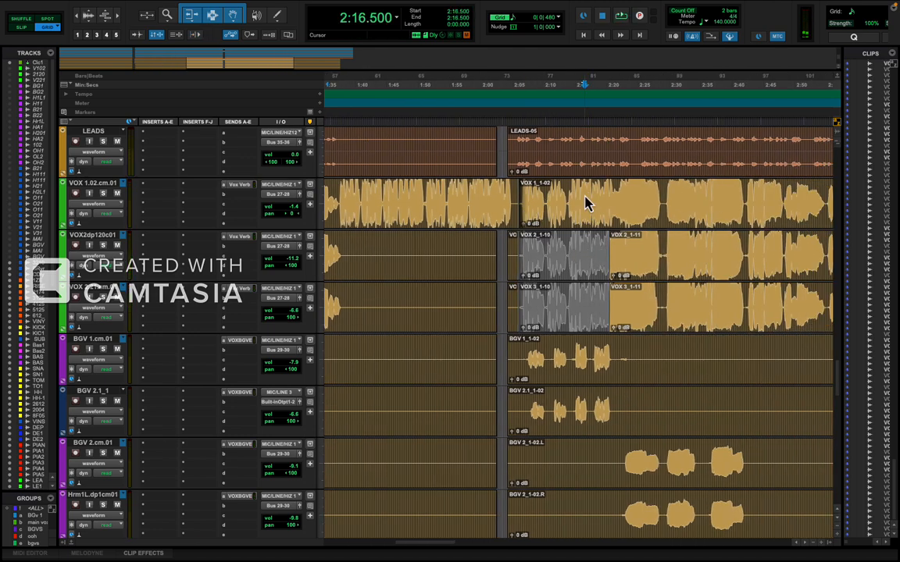
key("t")
key("t")
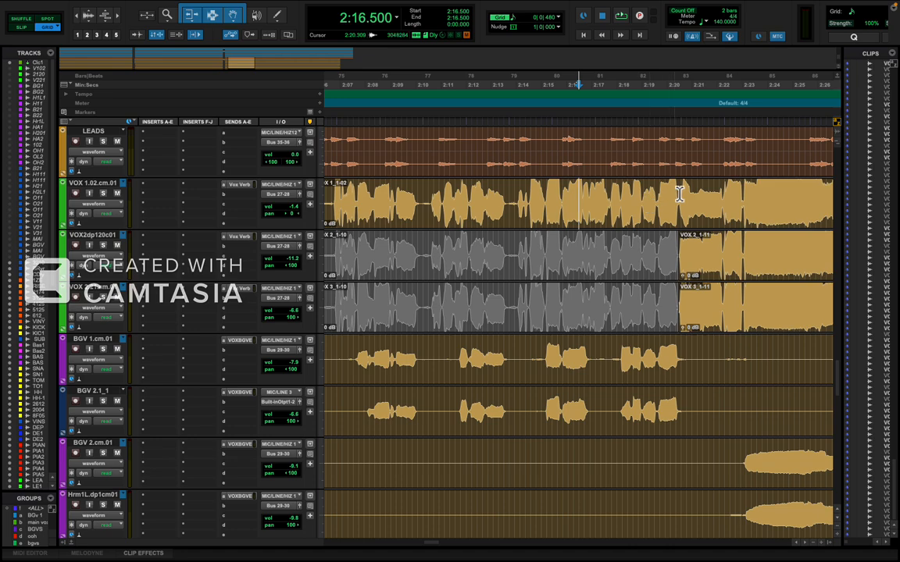
left_click(680, 195)
key("t")
key("t")
key("t")
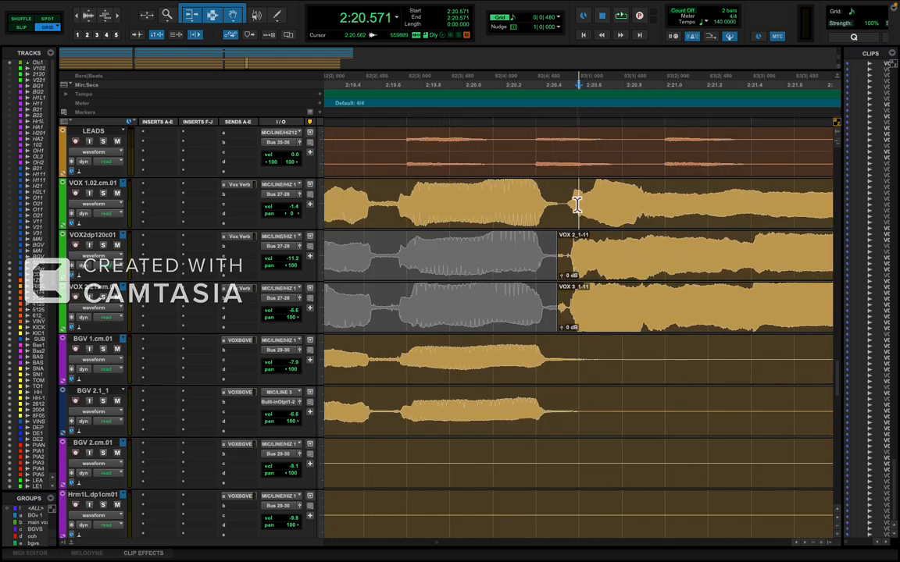
left_click_drag(578, 209, 504, 322)
key("r")
key("r")
key("r")
key("r")
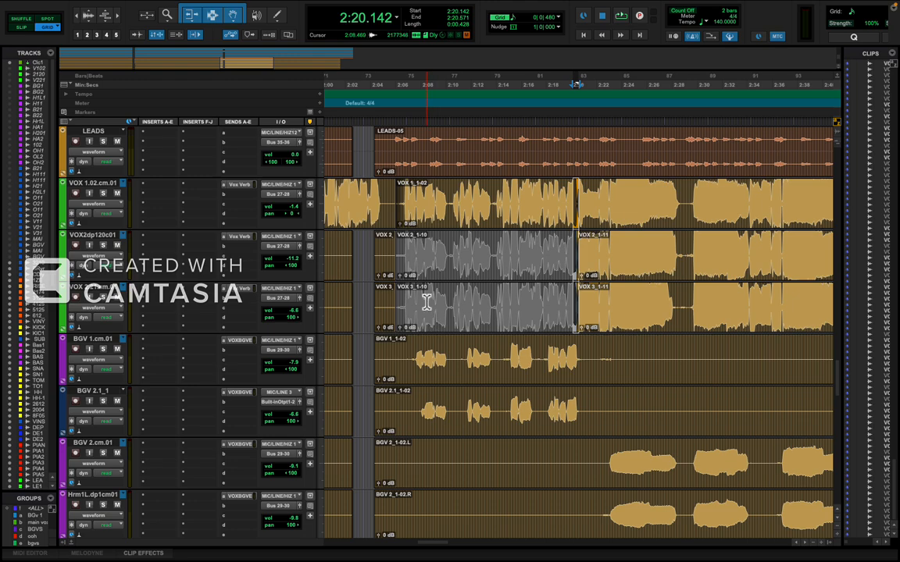
left_click_drag(427, 303, 400, 312)
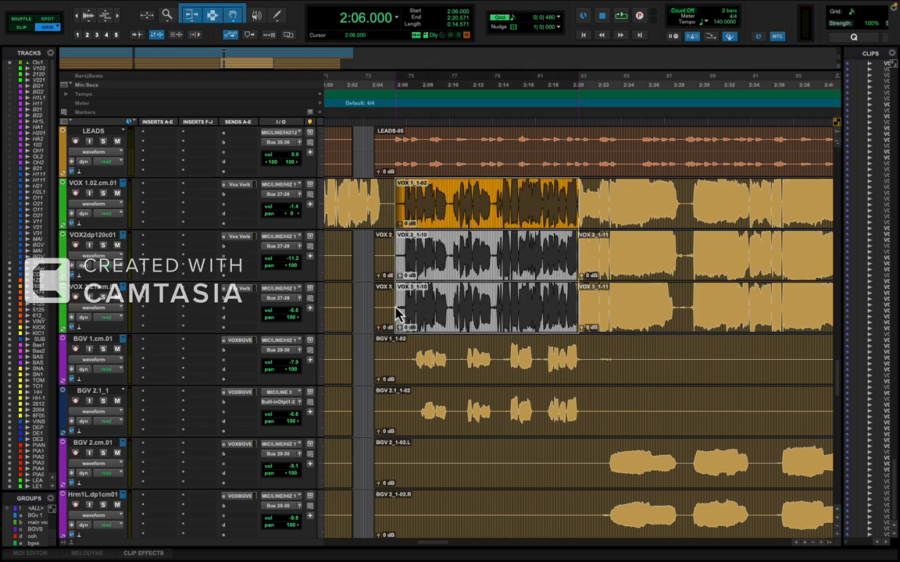
Extend the 2:06.000 to 2:20.571 selection up to the Click 1 track and down to the last track, covering the whole session.
key("t")
key("t")
key("r")
key("r")
key("r")
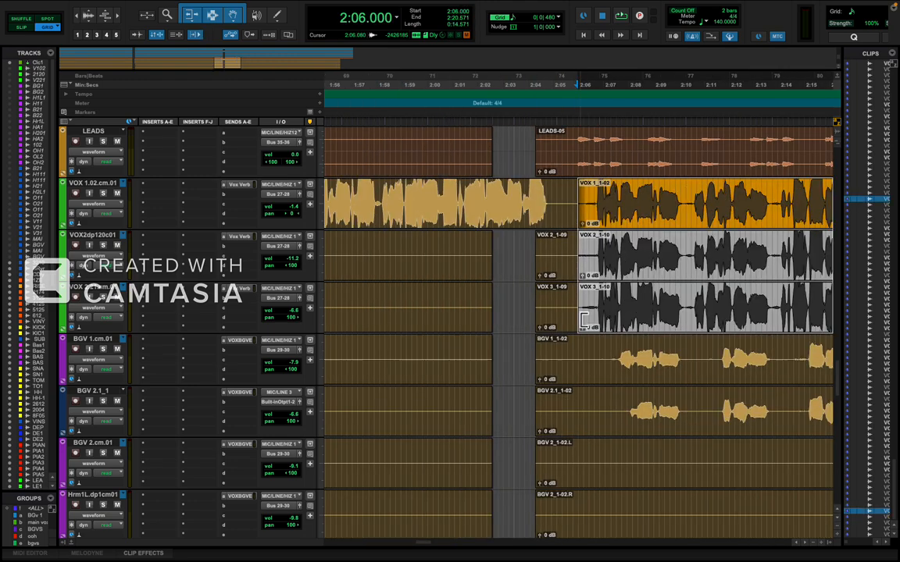
scroll(584, 328, "up", 15)
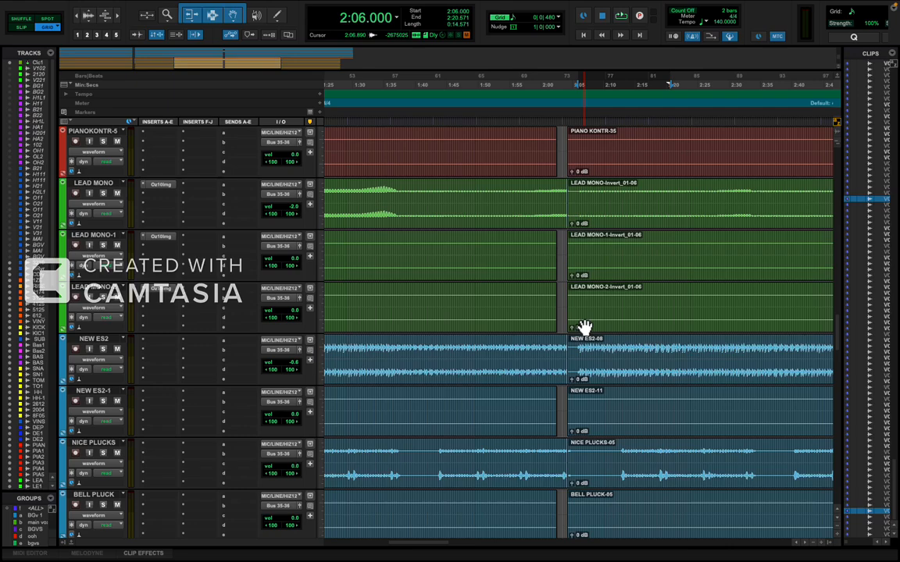
key("shift+p")
key("shift+p")
key("shift+p")
key("shift+p")
key("shift+p")
key("shift+p")
key("shift+p")
key("shift+p")
key("shift+p")
key("shift+p")
key("shift+p")
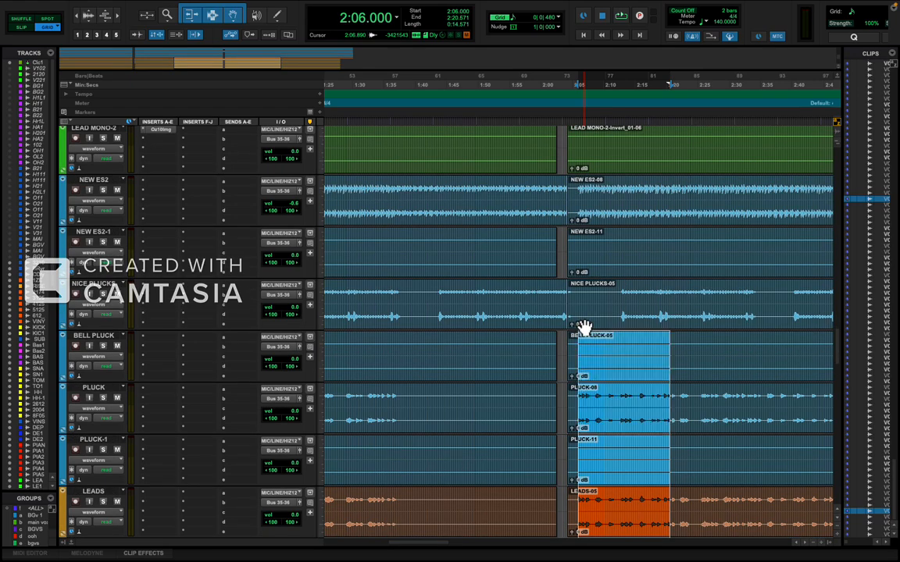
key("shift+p")
key("shift+p")
key("shift+p")
key("shift+p")
key("shift+p")
key("shift+p")
key("shift+p")
key("shift+p")
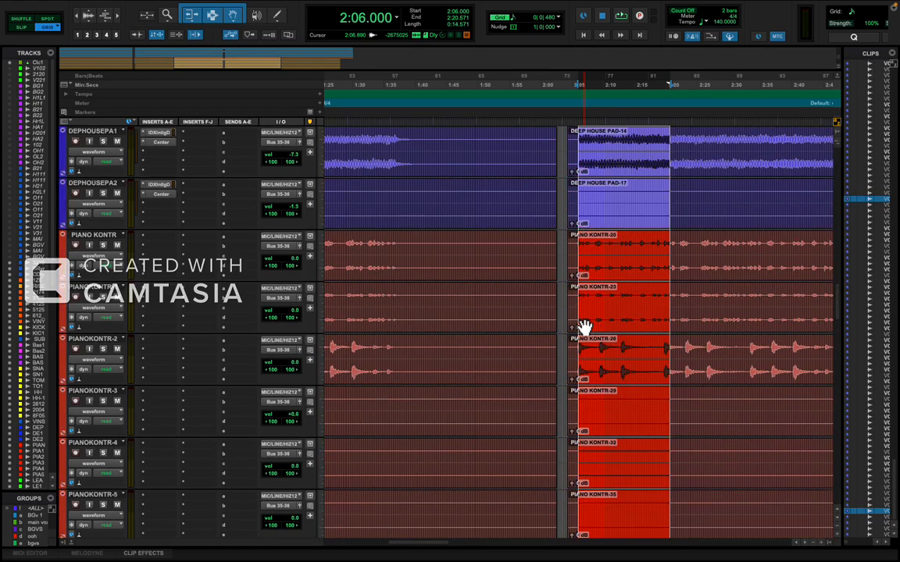
key("shift+p")
key("shift+p")
key("shift+p")
key("shift+p")
key("shift+p")
key("shift+p")
key("shift+p")
key("shift+p")
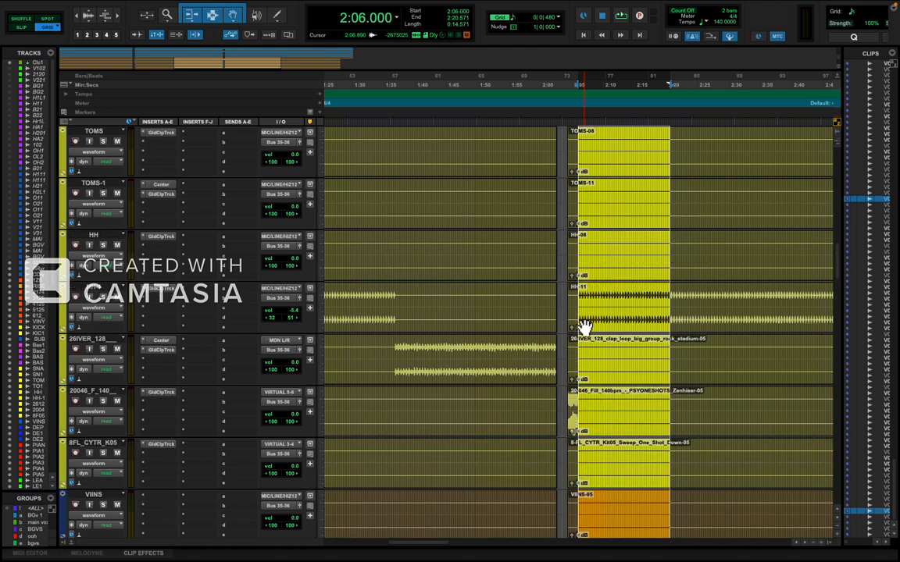
key("shift+p")
key("shift+p")
key("shift+p")
key("shift+p")
key("shift+p")
key("shift+p")
key("shift+p")
key("shift+p")
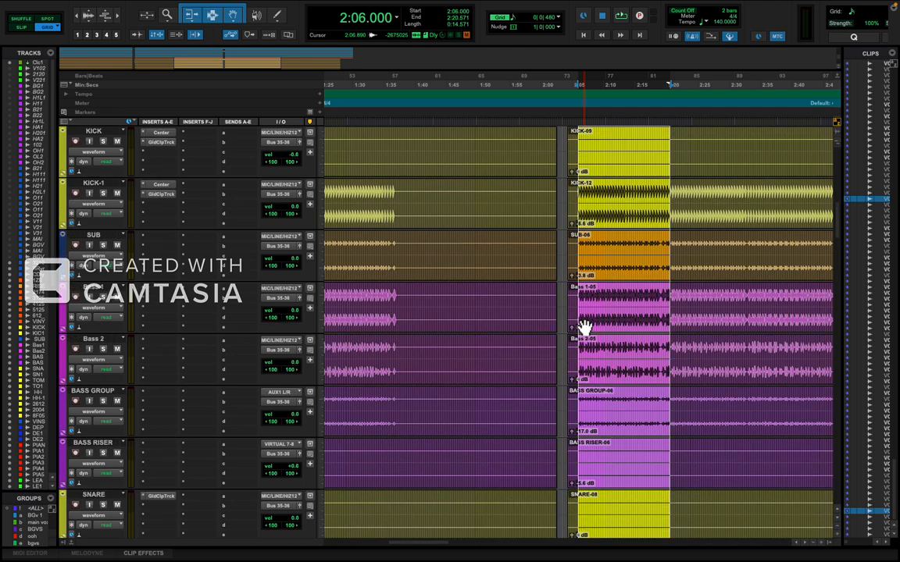
key("shift+p")
key("shift+p")
key("shift+p")
key("shift+p")
key("shift+p")
key("shift+p")
key("shift+p")
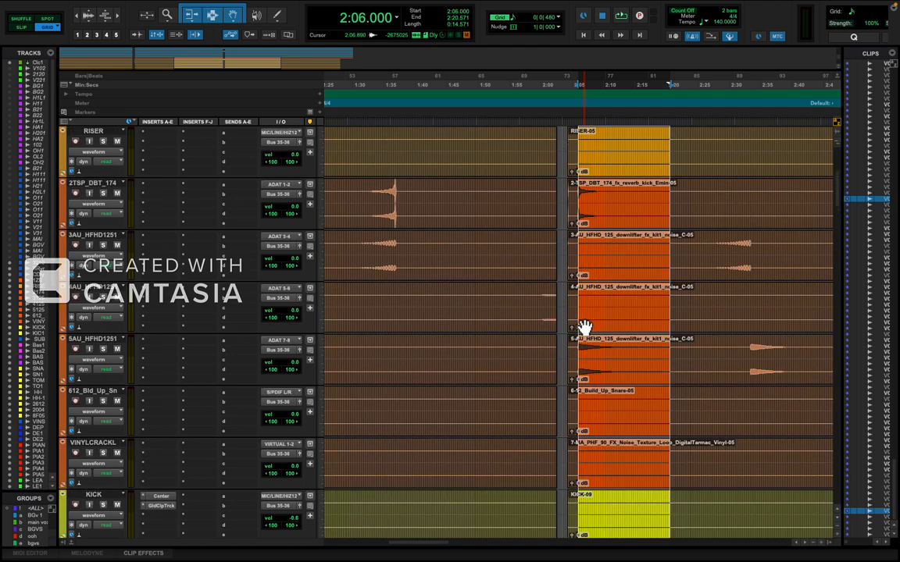
key("shift+p")
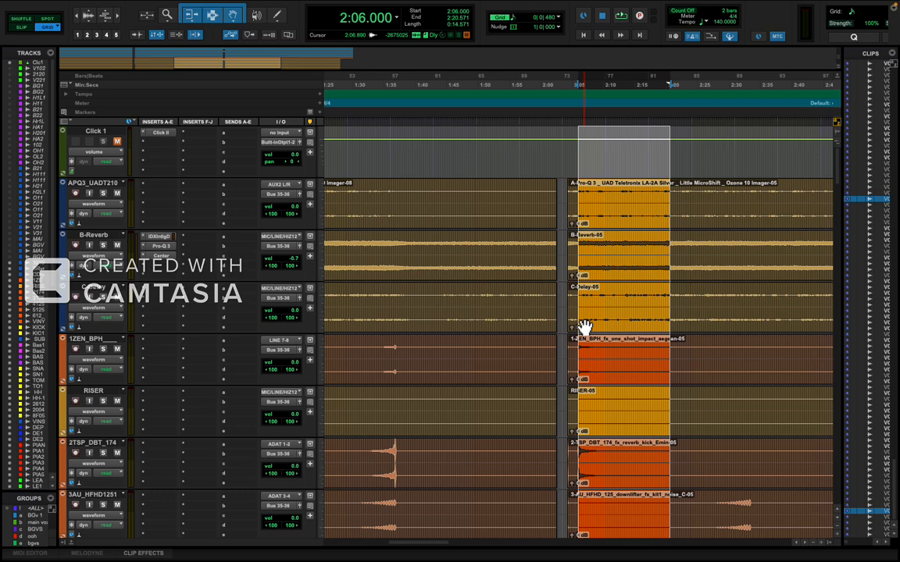
scroll(585, 328, "down", 20)
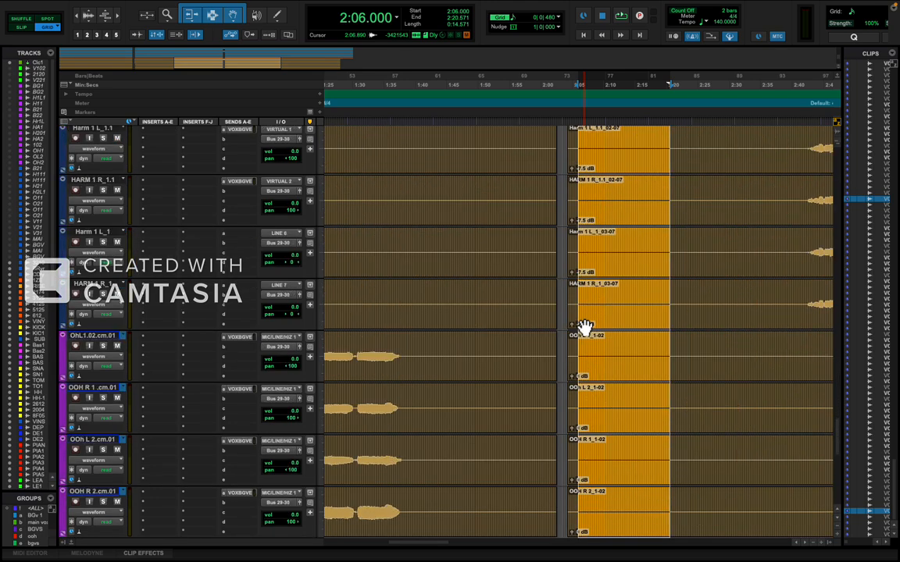
scroll(585, 327, "down", 15)
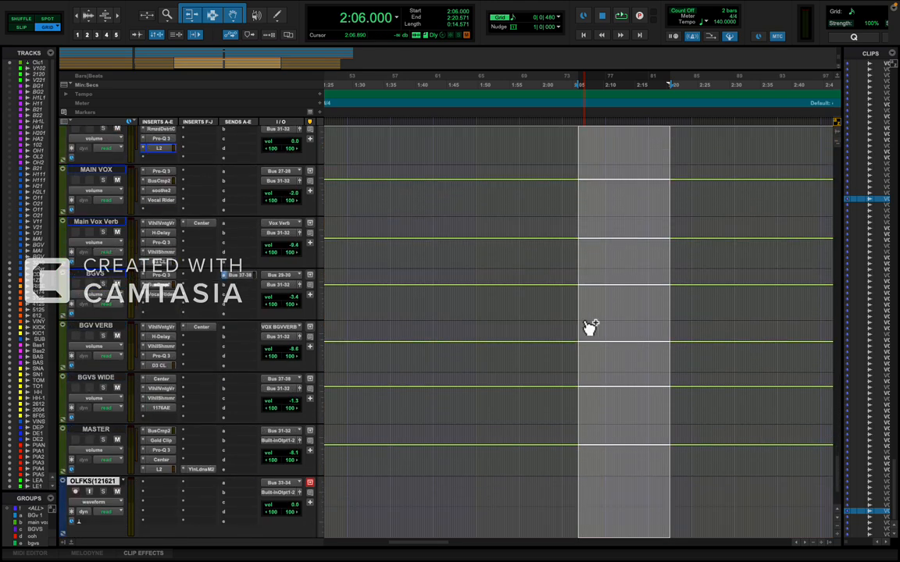
Separate the selected section on all tracks and delete it in Shuffle mode to close the gap, restoring Grid mode.
scroll(593, 309, "up", 20)
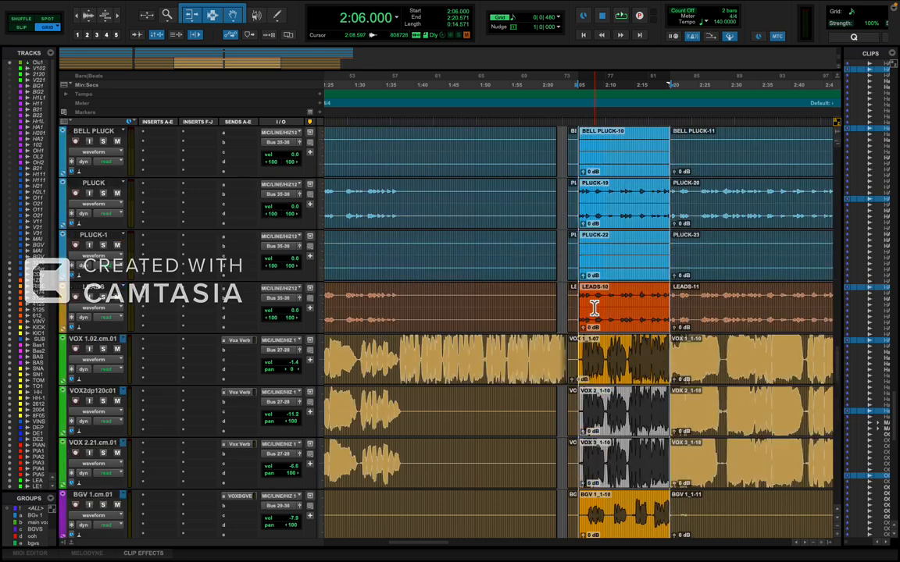
scroll(593, 309, "up", 10)
key("F1")
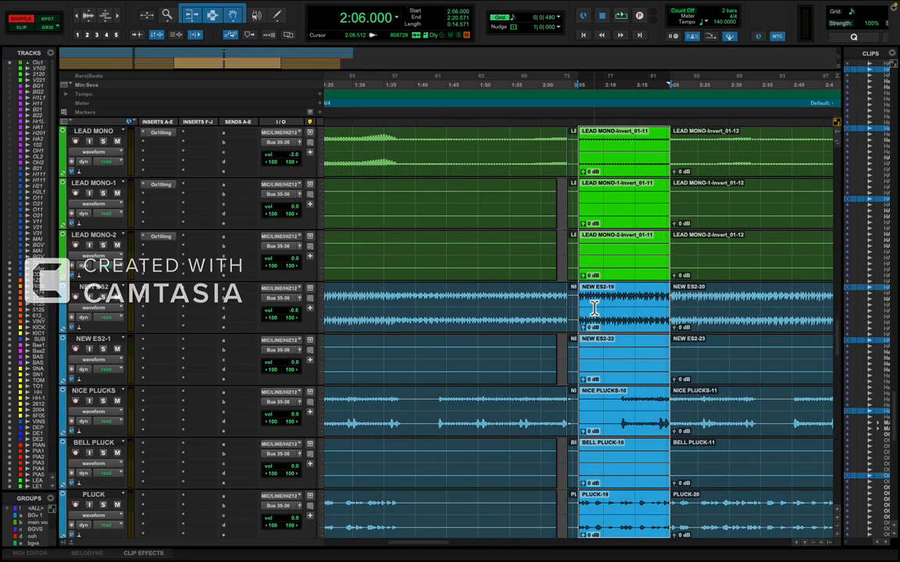
key("Delete")
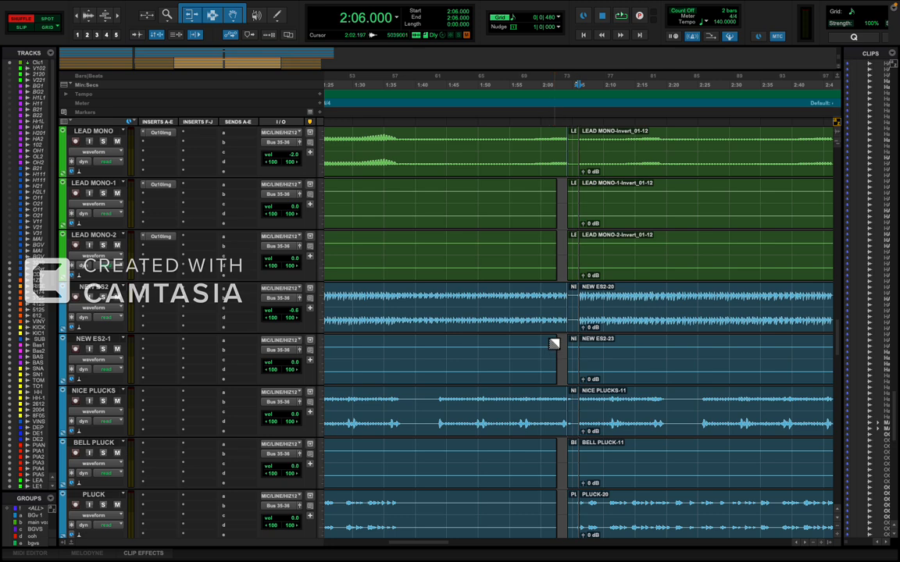
key("F4")
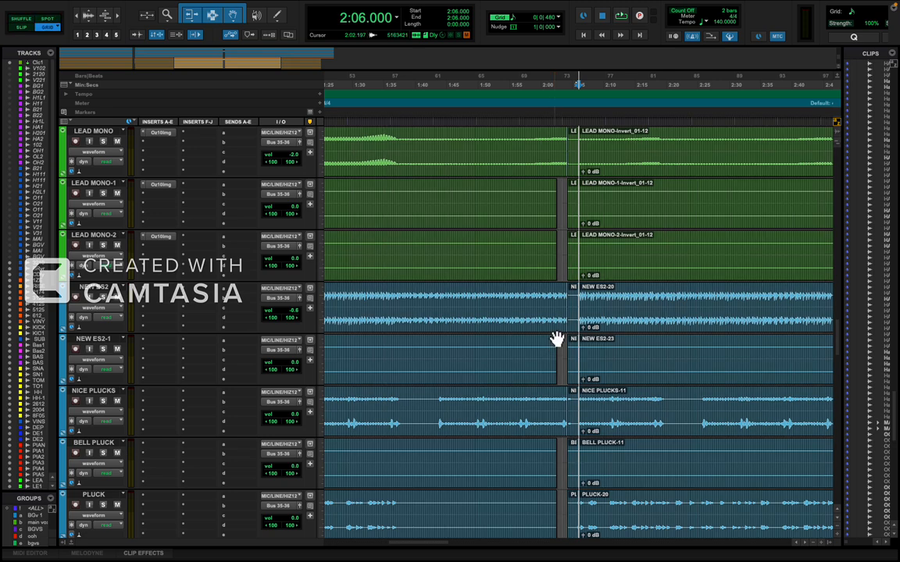
Play from 2:02.357 across the last join and extend the first VOX 1 clip's end to about 2:04.9, over the following clip.
key("space")
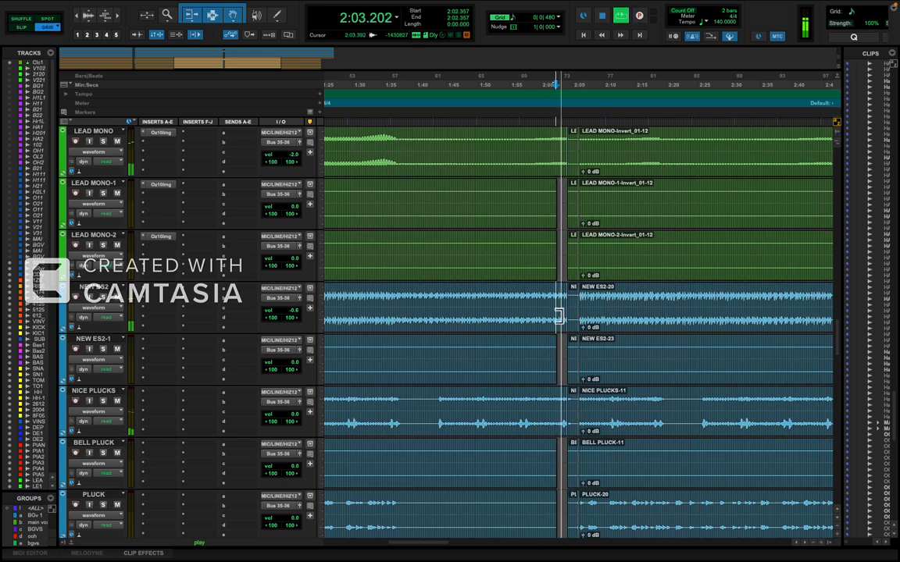
key("t")
key("t")
key("t")
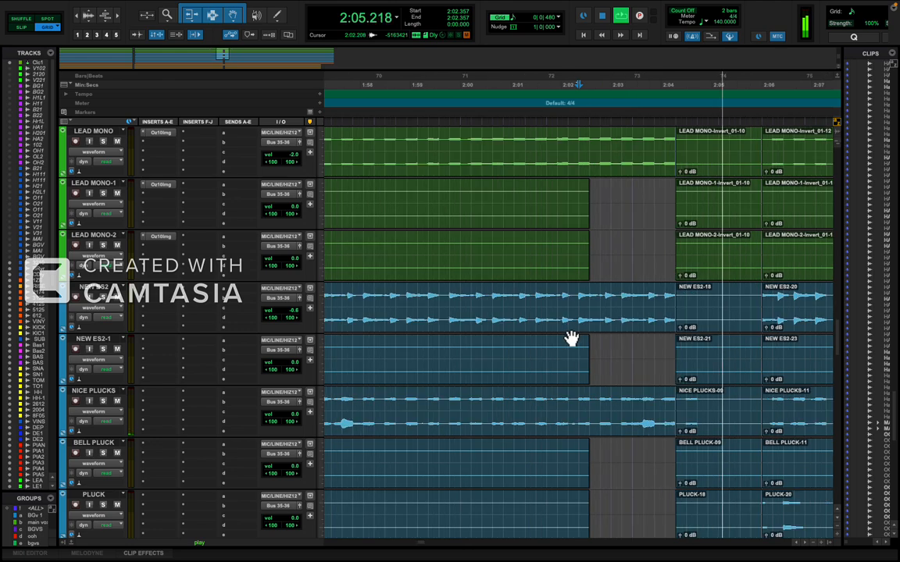
key("r")
scroll(572, 339, "down", 10)
scroll(571, 338, "up", 6)
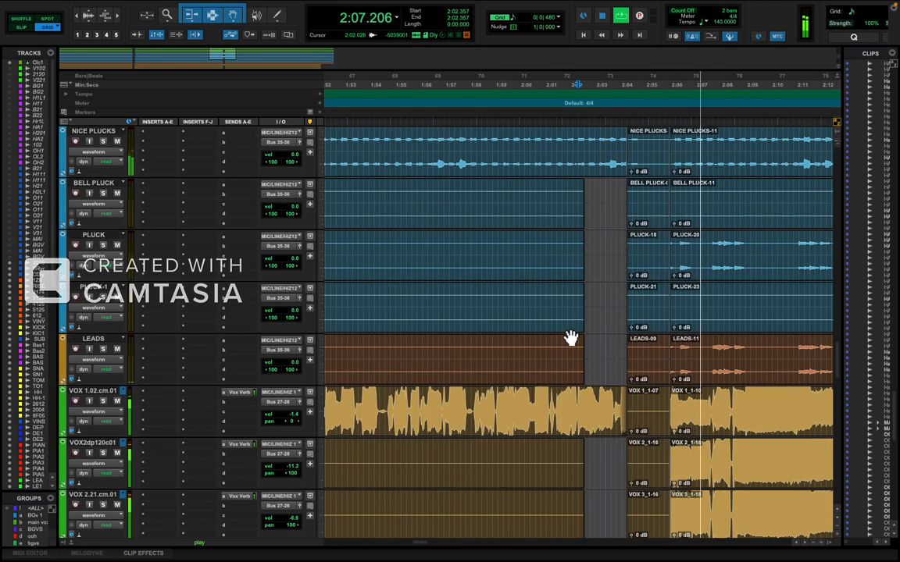
scroll(601, 359, "down", 1)
left_click_drag(617, 349, 644, 358)
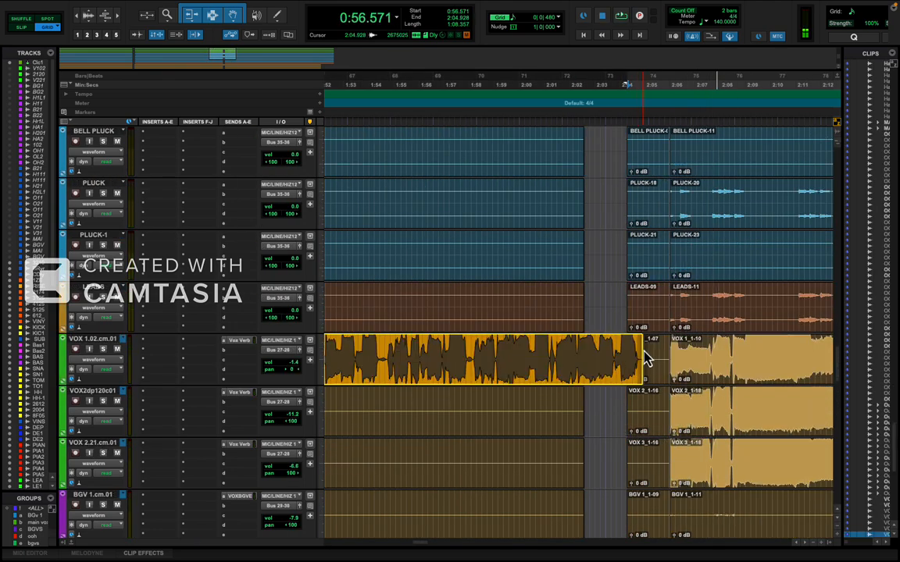
Play from 2:02.571 to check the extended VOX 1 phrase and its transition into the final section.
left_click(588, 361)
key("space")
key("t")
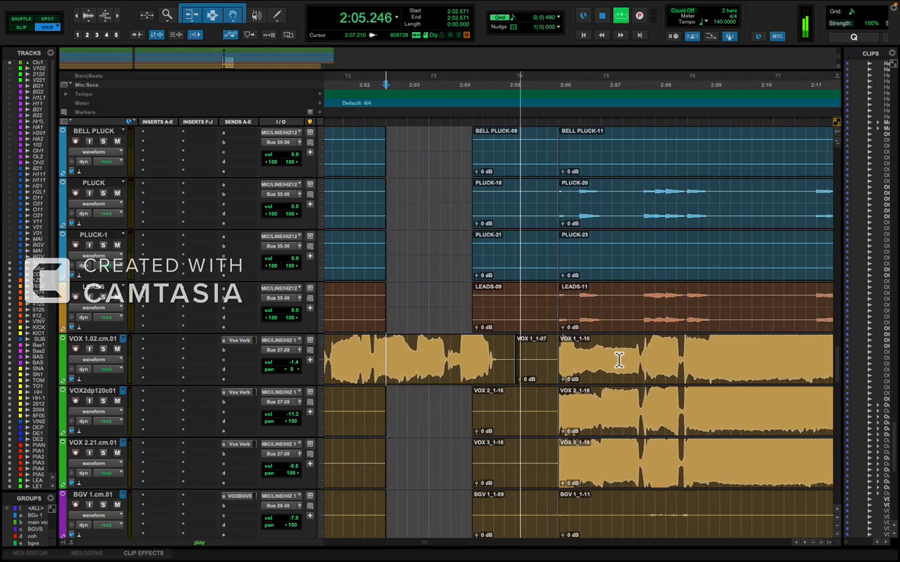
key("r")
key("r")
key("r")
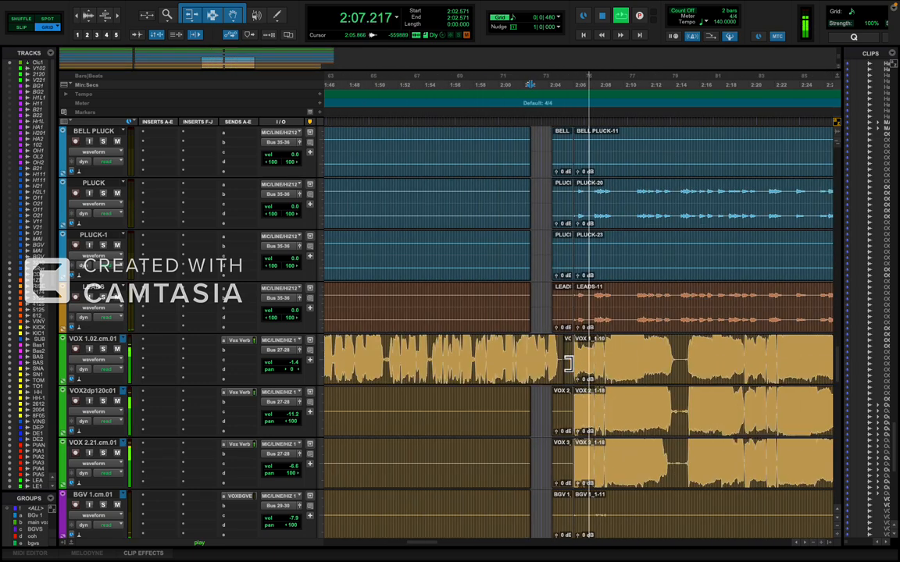
key("r")
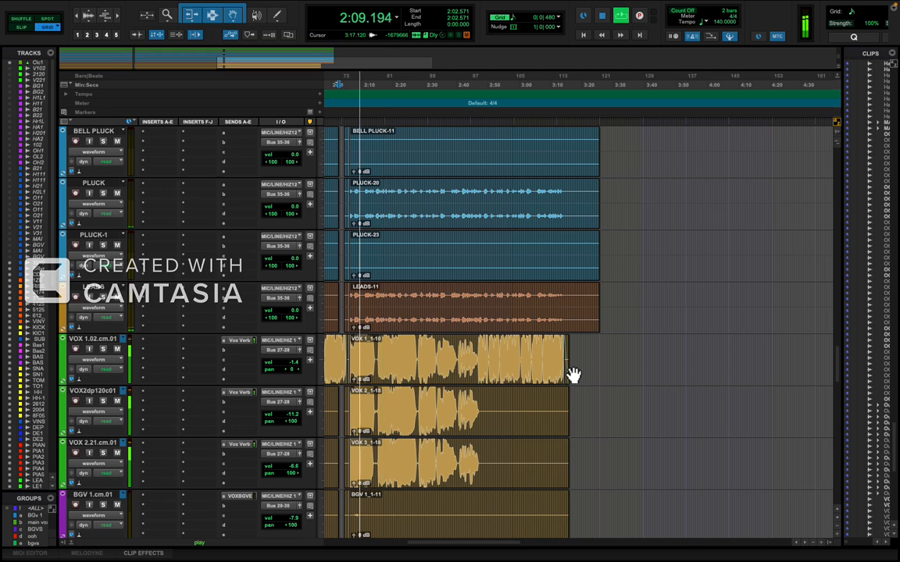
Trim the end of the final VOX 1 clip back to about 2:46.9, removing its last verse section.
key("t")
scroll(573, 375, "right", 5)
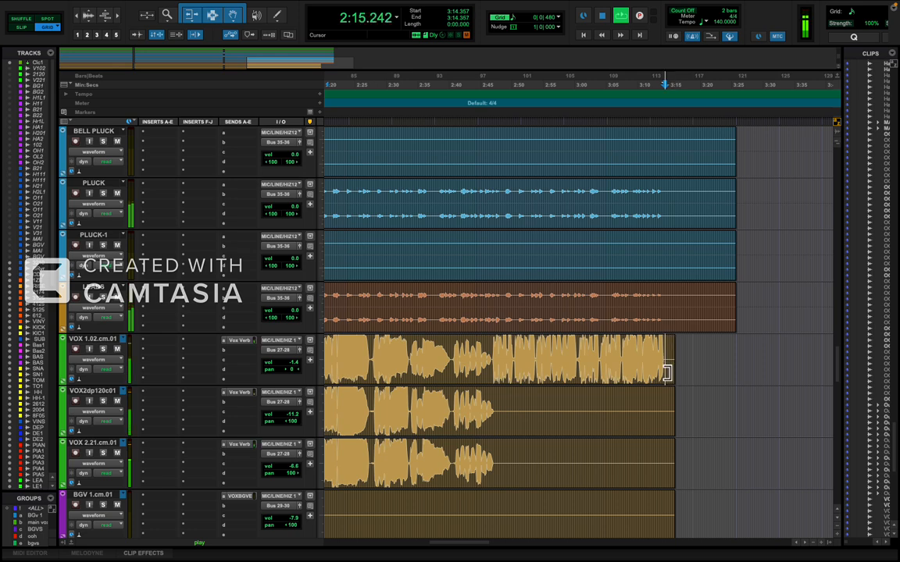
left_click(668, 368)
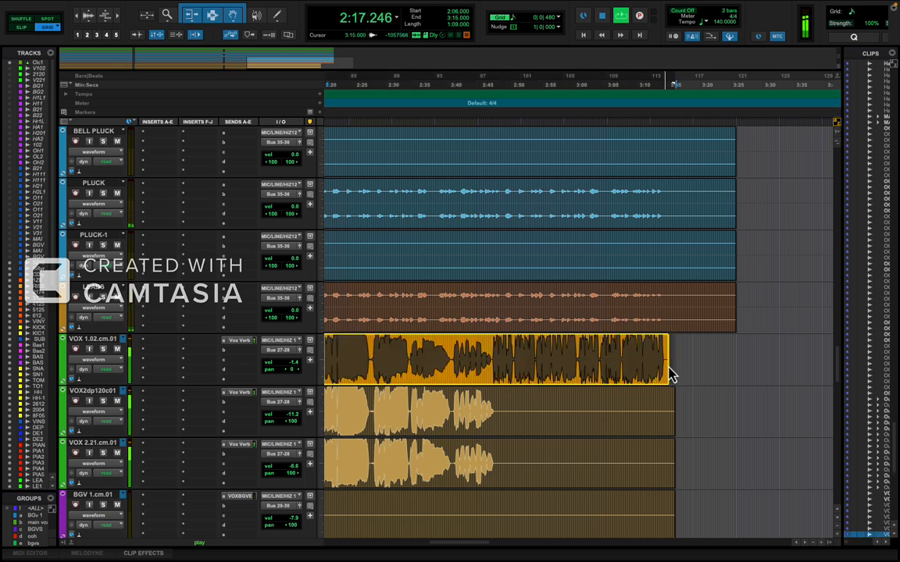
left_click_drag(630, 380, 507, 391)
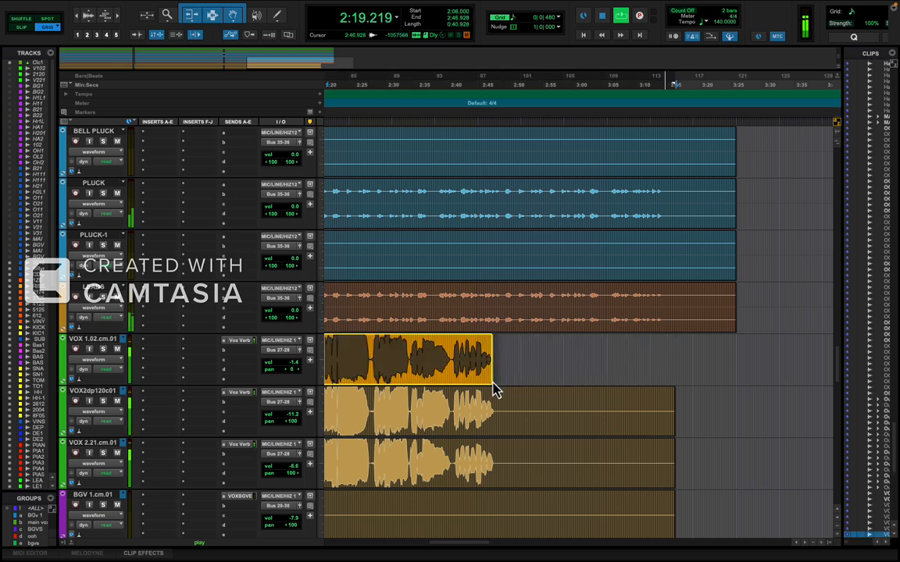
Select the final LEADS clip from 2:06.000 to 3:25.714 and extend the selection up through the tracks above it.
key("t")
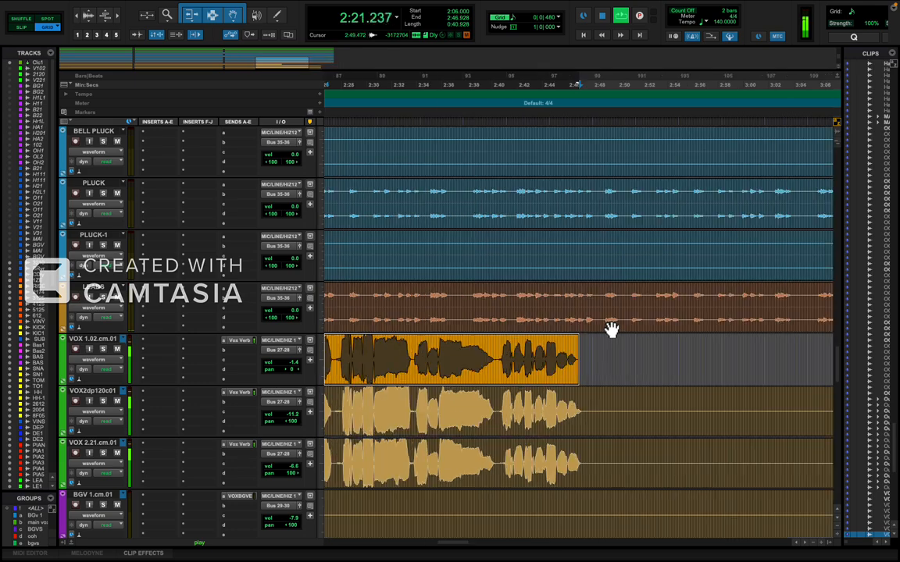
key("r")
left_click(632, 321)
key("r")
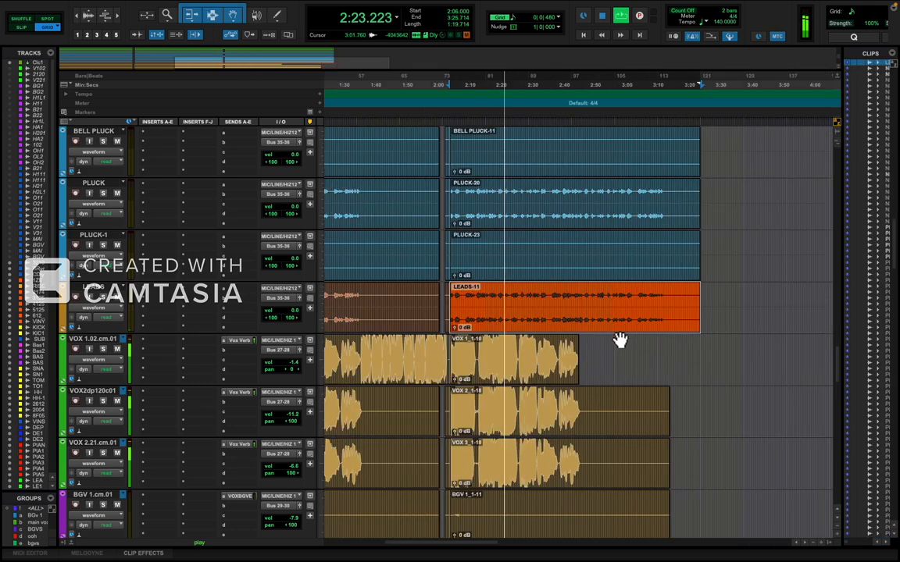
scroll(618, 339, "up", 10)
key("shift+p")
key("shift+p")
key("shift+p")
key("shift+p")
key("shift+p")
key("shift+p")
key("shift+p")
key("shift+p")
key("shift+p")
key("shift+p")
key("shift+p")
key("shift+p")
key("shift+p")
key("shift+p")
key("shift+p")
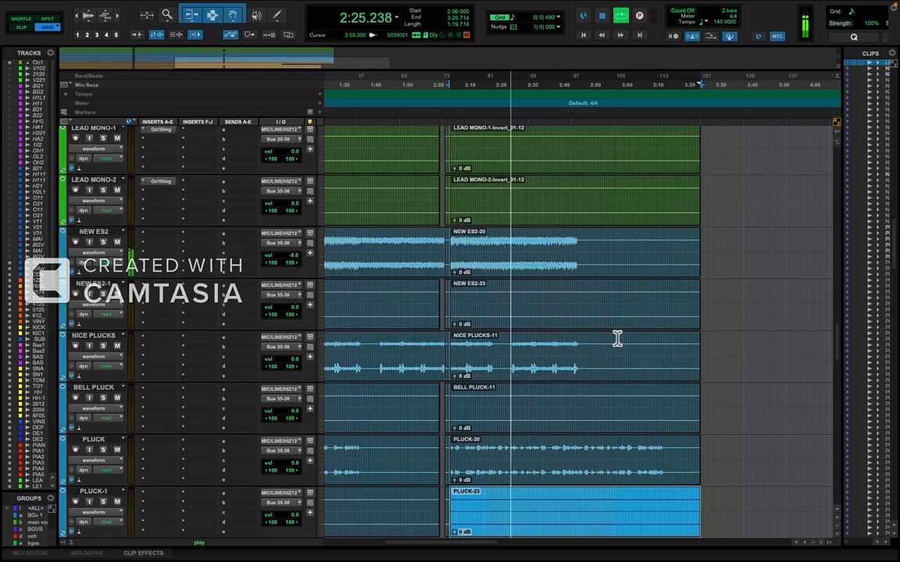
key("shift+p")
key("shift+p")
key("shift+p")
key("shift+p")
key("shift+p")
key("shift+p")
key("shift+p")
key("shift+p")
key("shift+p")
key("shift+p")
key("shift+p")
key("shift+p")
key("shift+p")
key("shift+p")
key("shift+p")
key("shift+p")
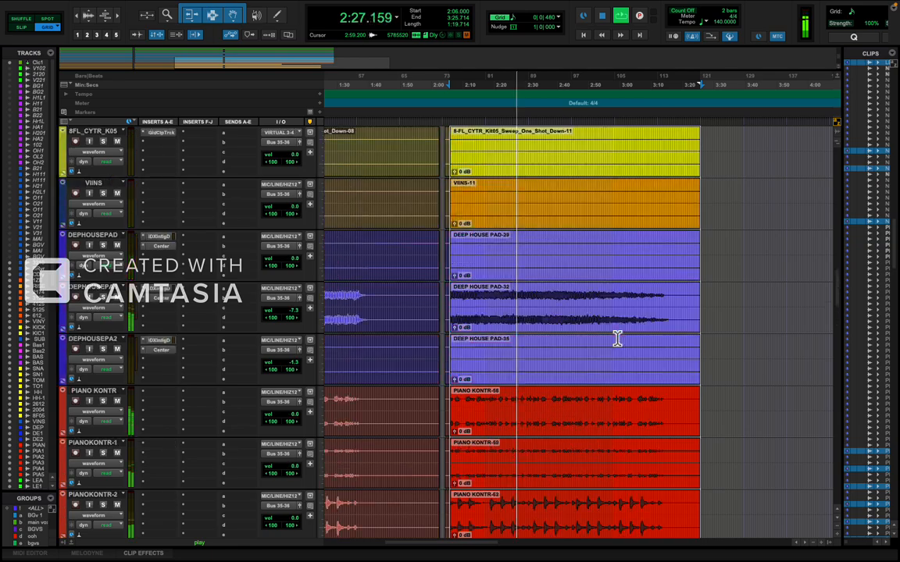
key("shift+p")
key("shift+p")
key("shift+p")
key("shift+p")
key("shift+p")
key("shift+p")
key("shift+p")
key("shift+p")
key("shift+p")
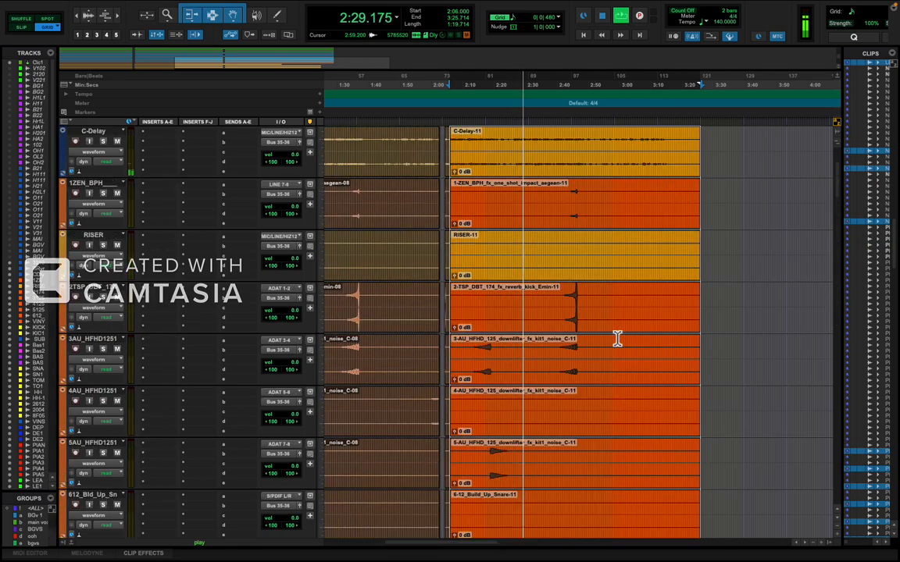
Extend the 2:06.000 to 3:25.714 selection down through the vocal and bus tracks to the last track.
key("shift+semicolon")
key("shift+semicolon")
key("shift+semicolon")
key("shift+semicolon")
key("shift+semicolon")
key("shift+semicolon")
key("shift+semicolon")
key("shift+semicolon")
key("shift+semicolon")
key("shift+semicolon")
key("shift+semicolon")
key("shift+semicolon")
key("shift+semicolon")
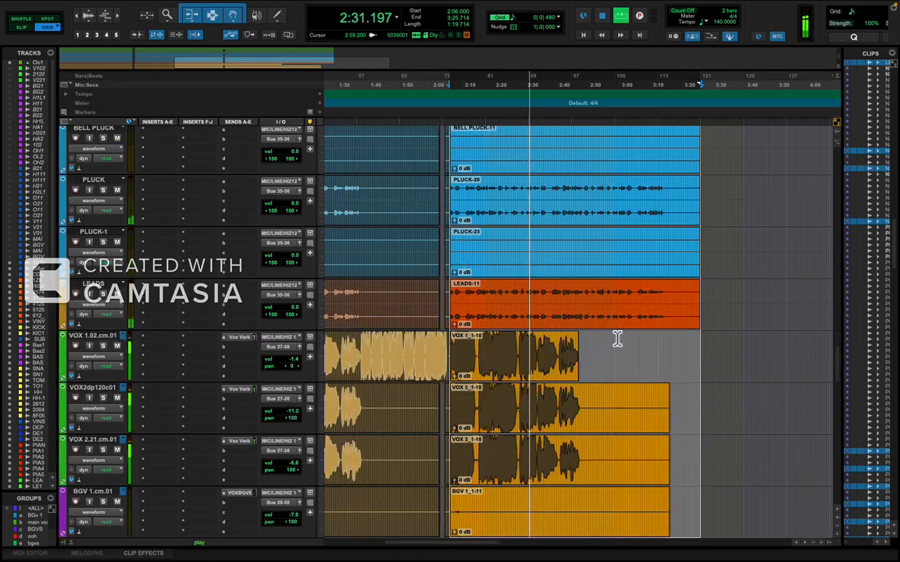
key("shift+semicolon")
key("shift+semicolon")
key("shift+semicolon")
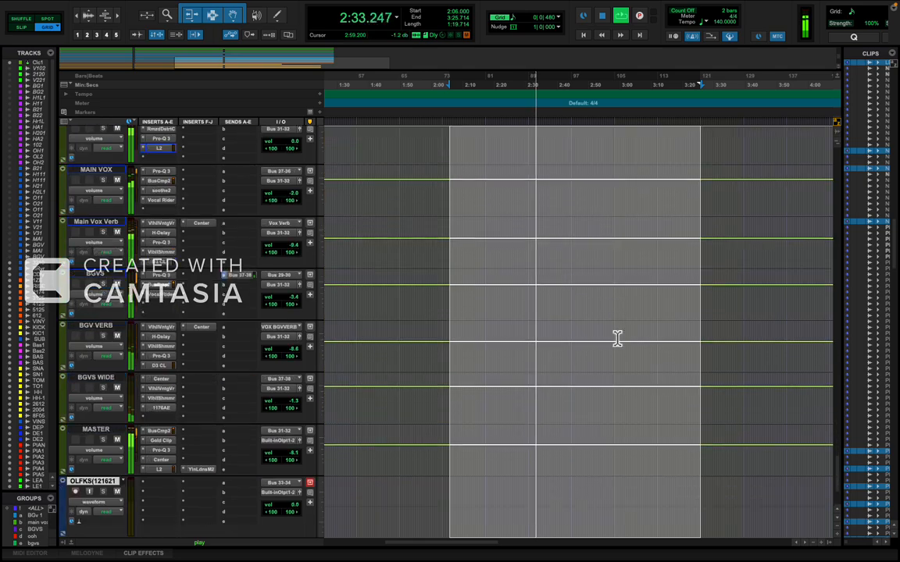
Try to trim the ends of all the selected clips back to about 2:46.9, in line with the VOX 1 clip's end.
scroll(601, 313, "up", 10)
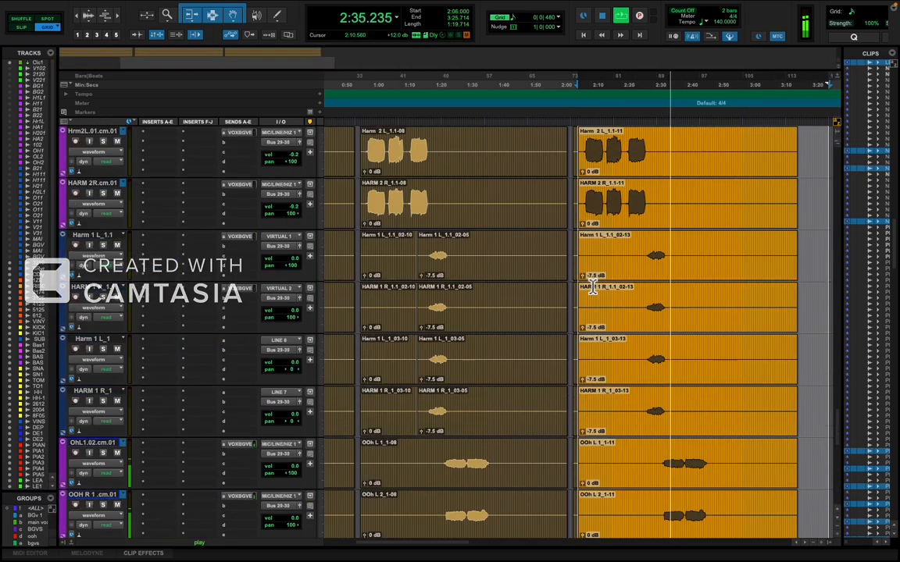
scroll(597, 297, "up", 5)
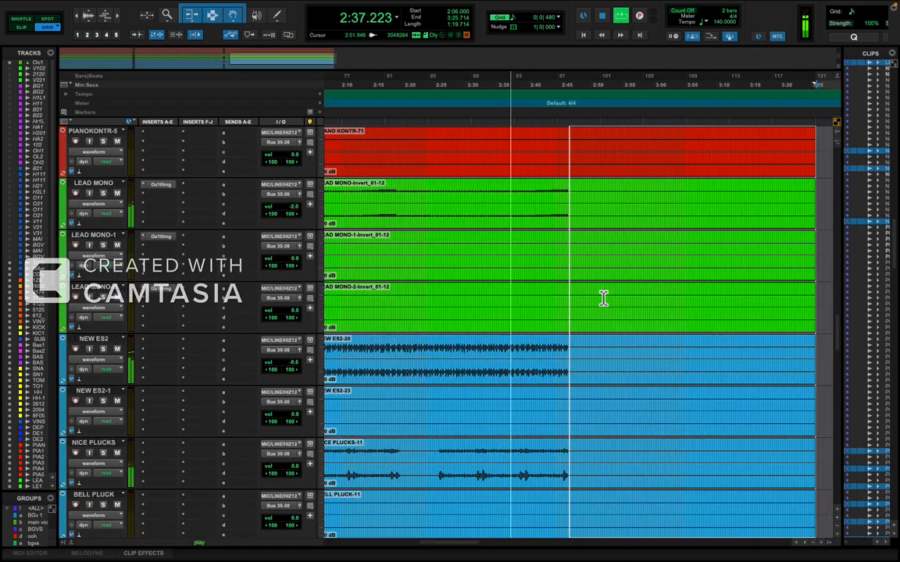
scroll(605, 305, "down", 5)
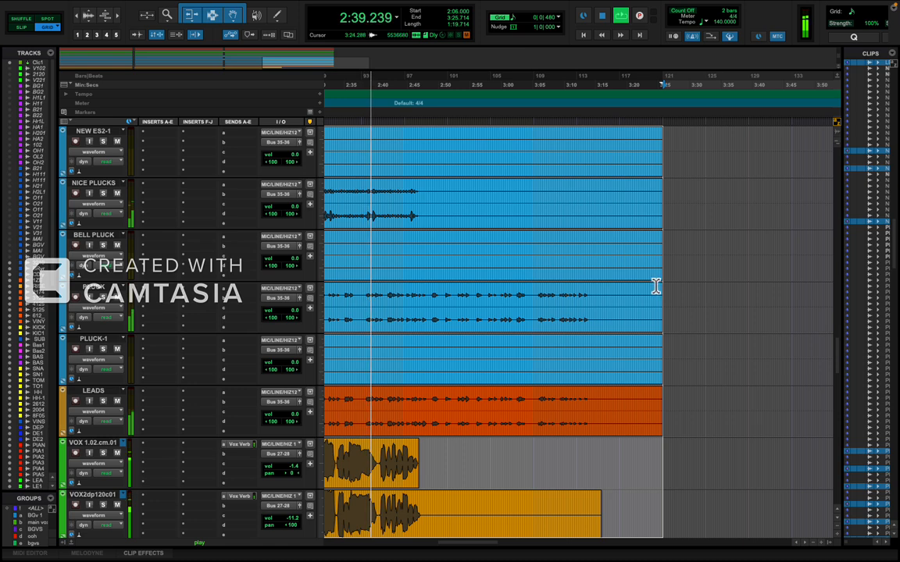
left_click_drag(654, 295, 417, 311)
key("t")
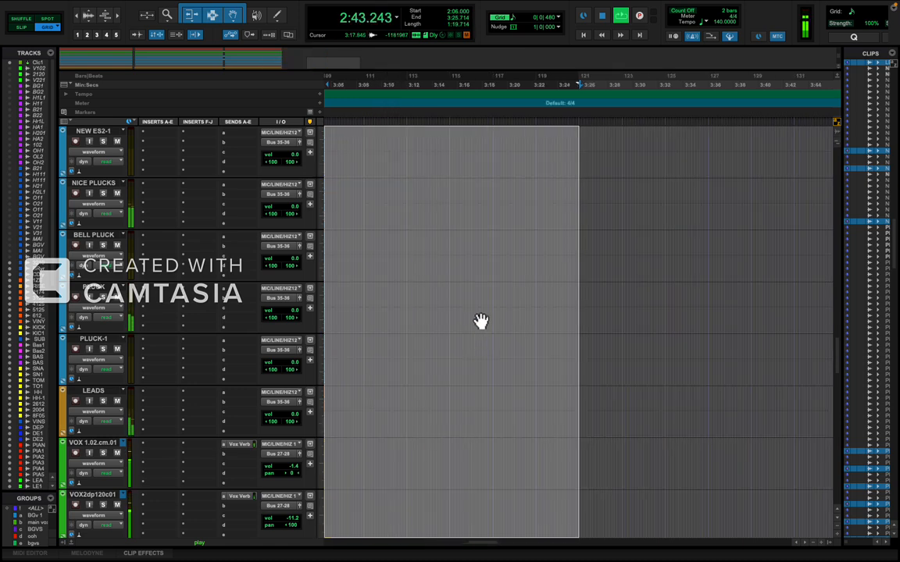
scroll(486, 320, "left", 6)
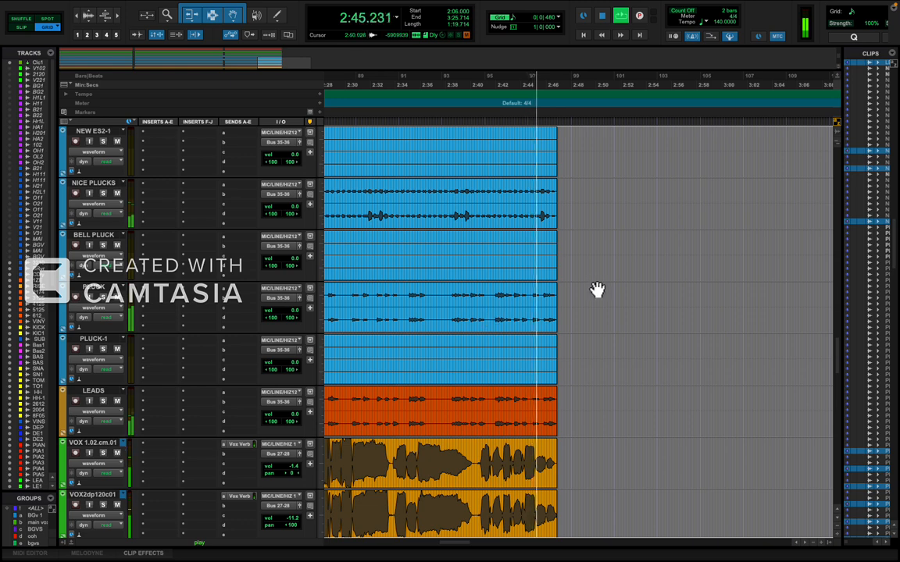
Listen through the shortened ending until the sound has died away, stop playback and undo the trim across all tracks.
left_click(596, 291)
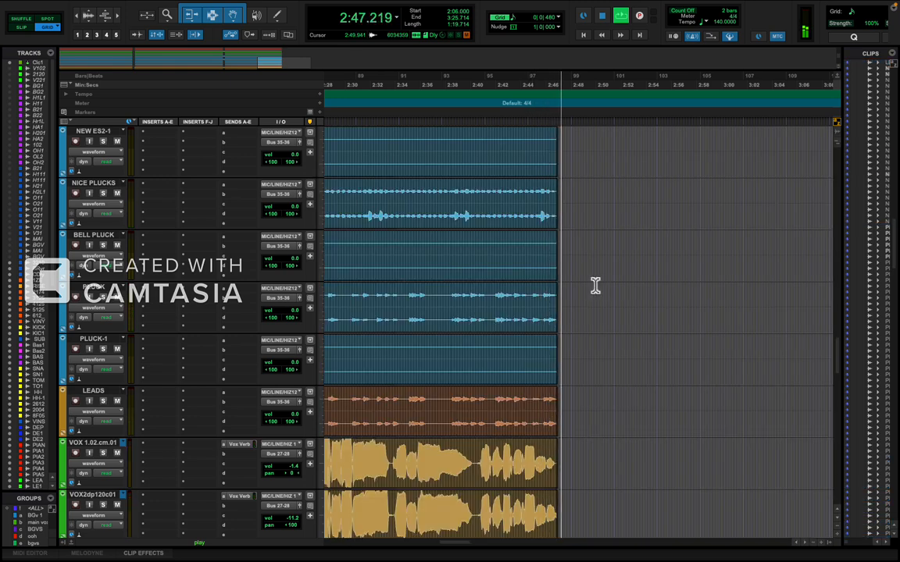
key("t")
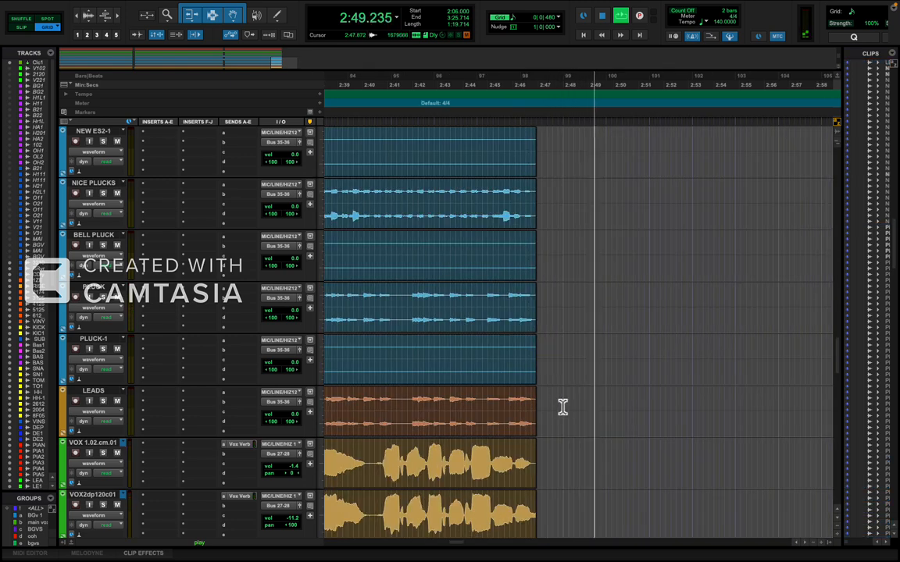
key("r")
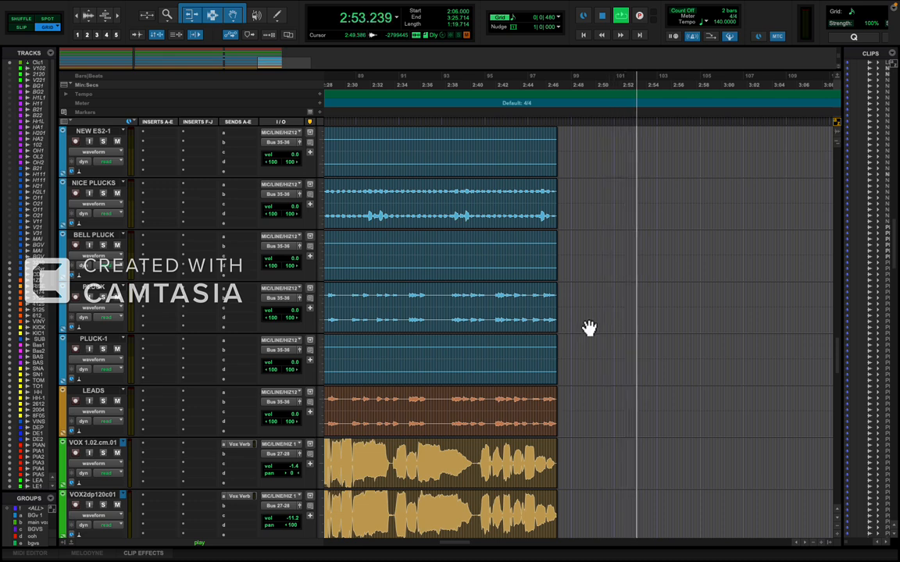
key("space")
key("super+z")
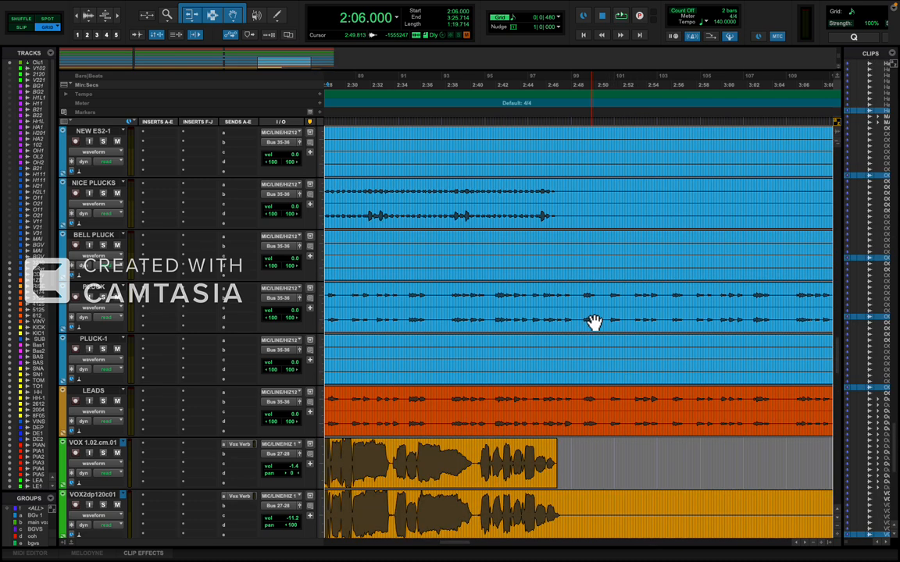
Trim the ends of all the selected clips back to 3:00.000, keeping part of the last verse.
key("r")
key("r")
key("t")
scroll(656, 359, "right", 6)
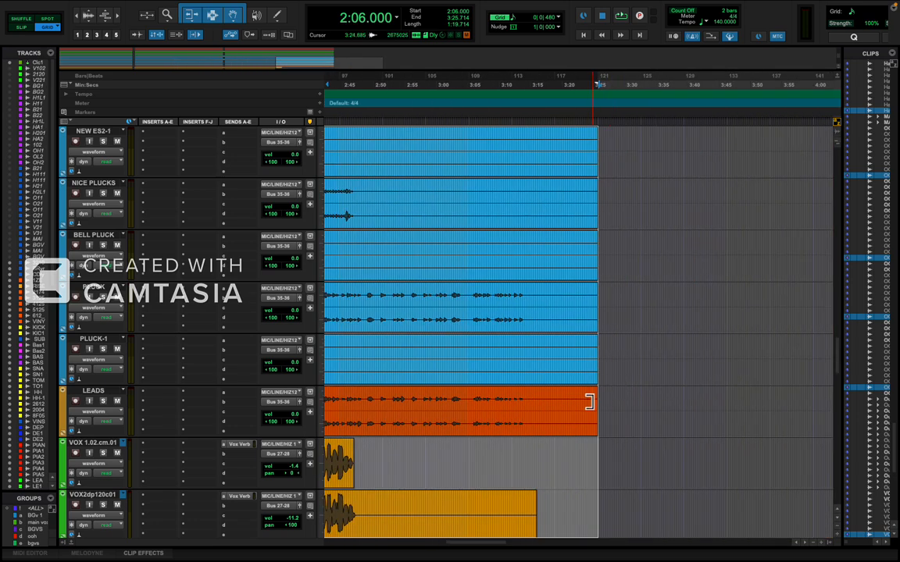
left_click_drag(589, 402, 435, 401)
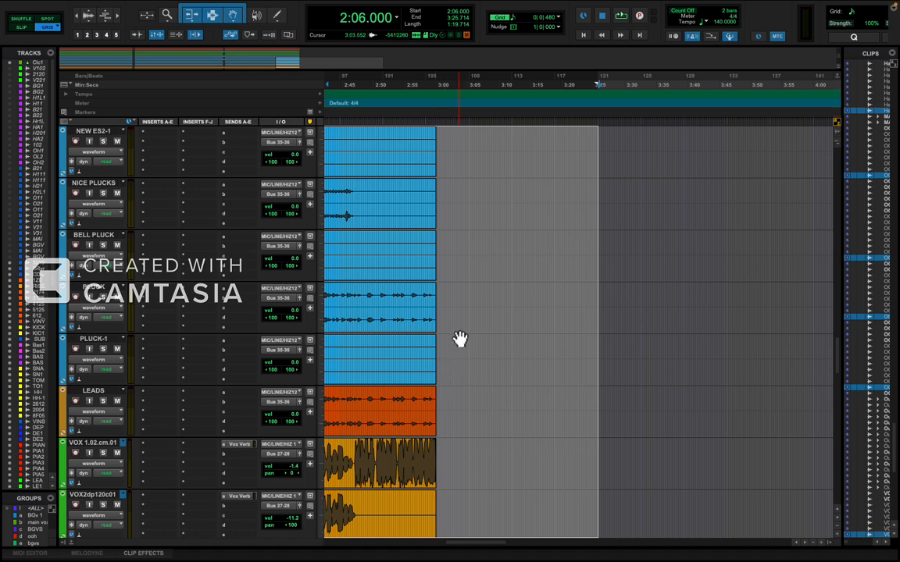
Play from 2:53.571 and add a fade-out at the end of the VOX 1 clip from 2:53.785 to 3:00.000.
left_click(396, 358)
key("space")
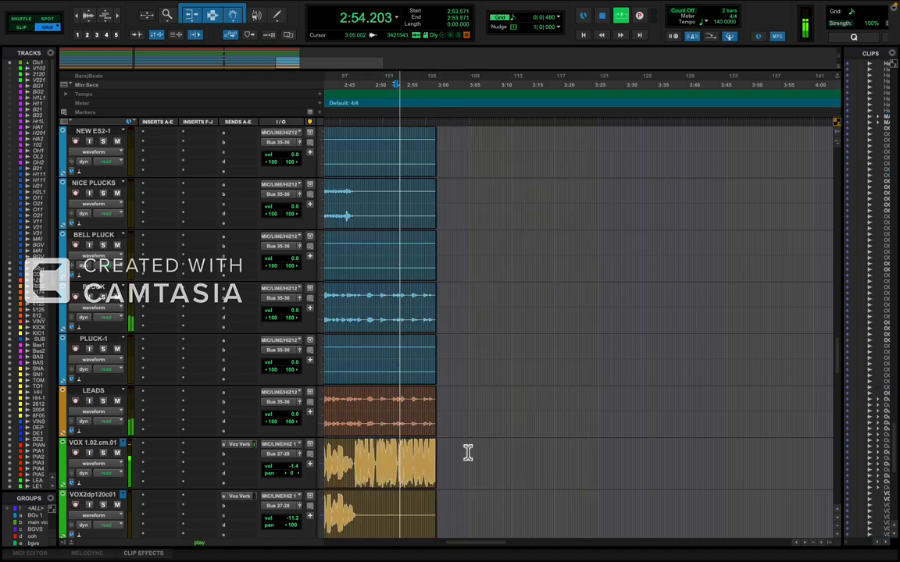
scroll(485, 454, "left", 4)
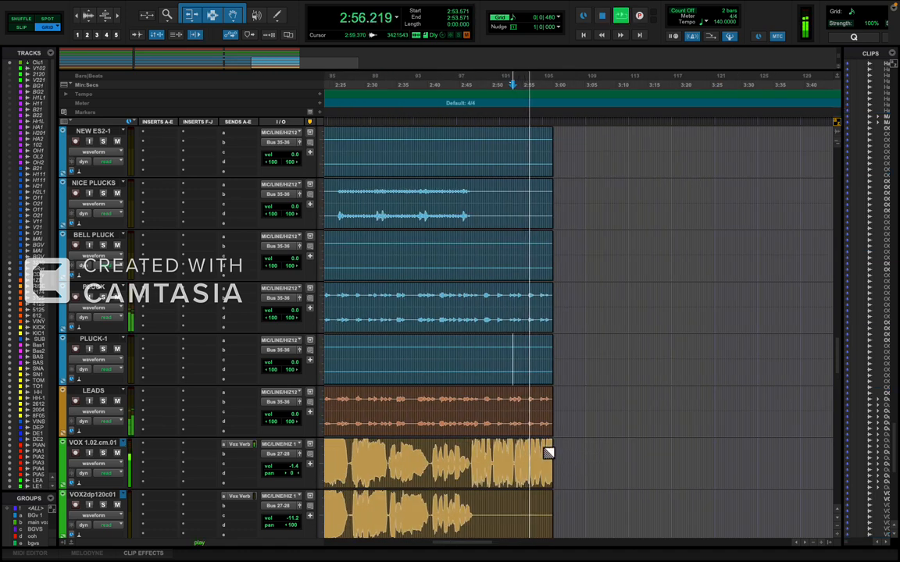
left_click_drag(549, 453, 517, 461)
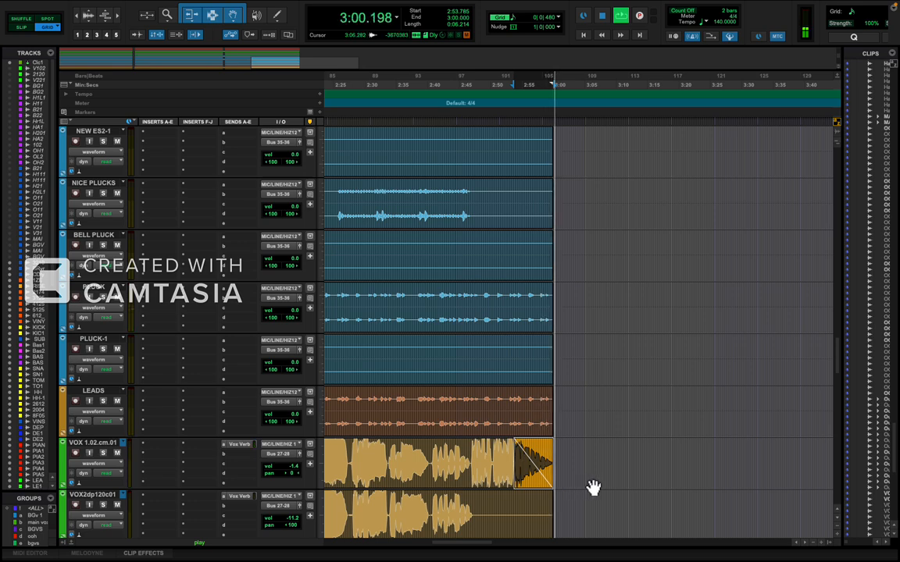
Play from 2:45.000 and zoom in on the VOX 1 waveform to check how the fade-out ends the song.
left_click(457, 401)
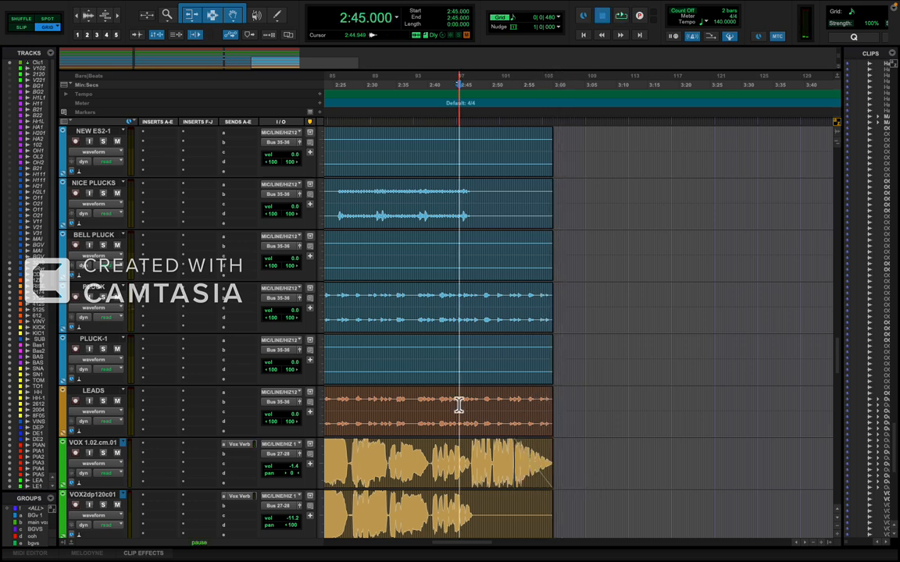
key("super+]")
key("super+]")
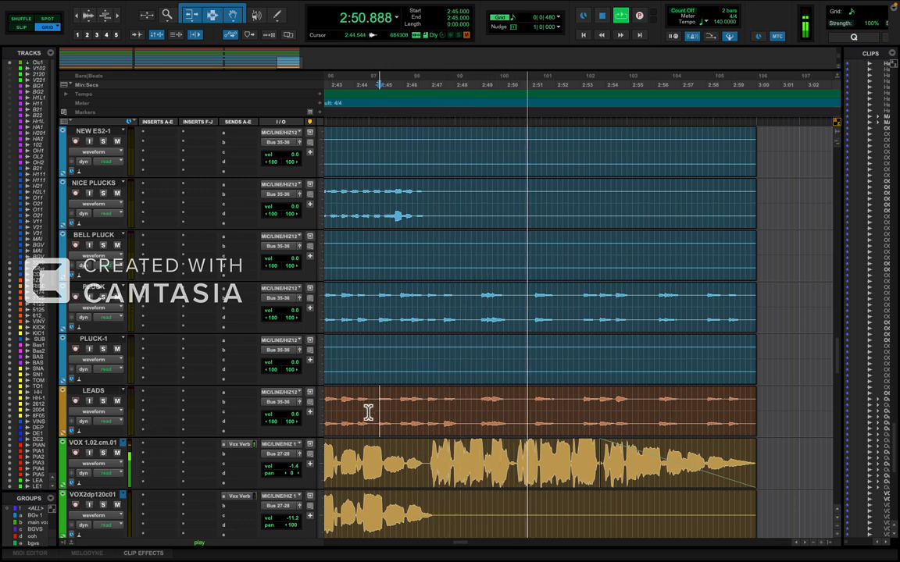
scroll(498, 408, "left", 5)
scroll(499, 407, "right", 7)
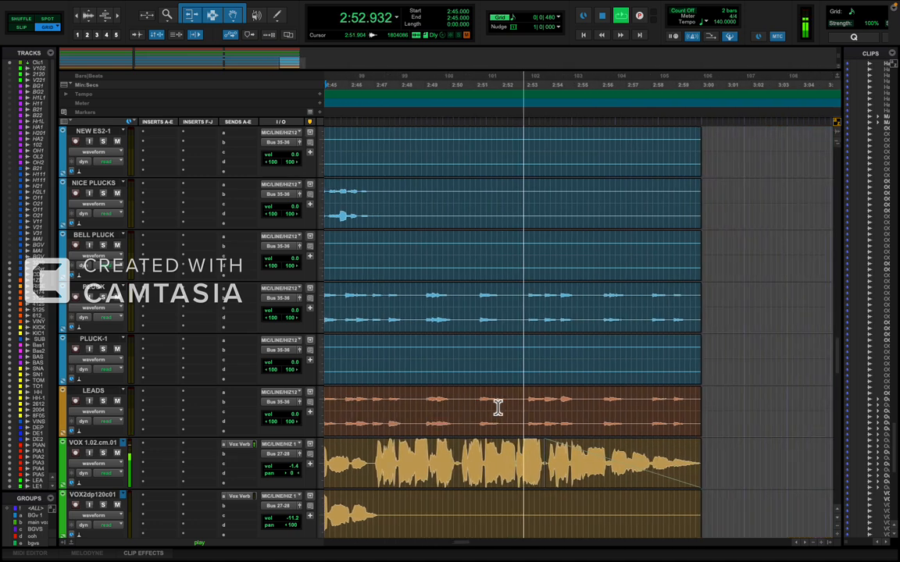
key("r")
key("t")
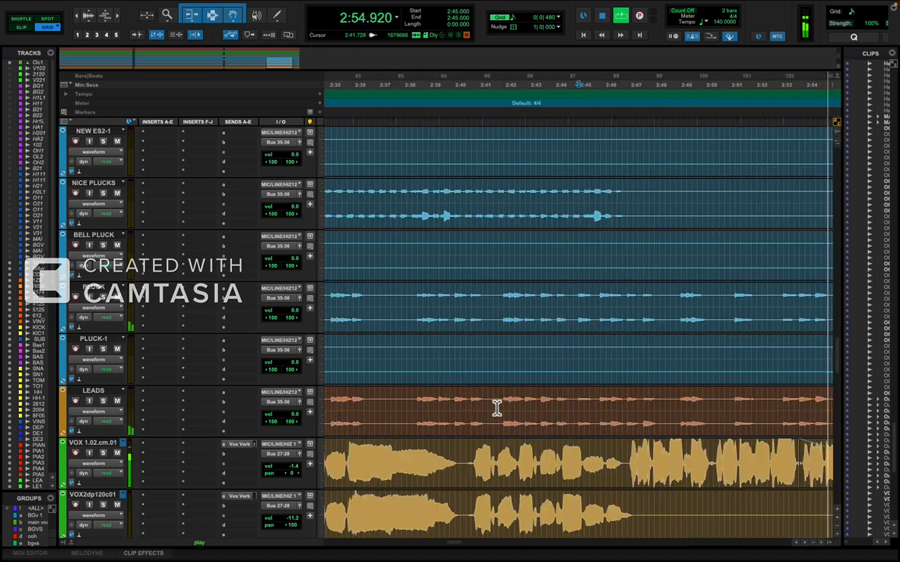
Listen to the vocal fade-out through the end of the clips at 3:00.000, viewing the whole ending, and stop playback.
key("r")
scroll(497, 408, "right", 4)
scroll(497, 408, "right", 1)
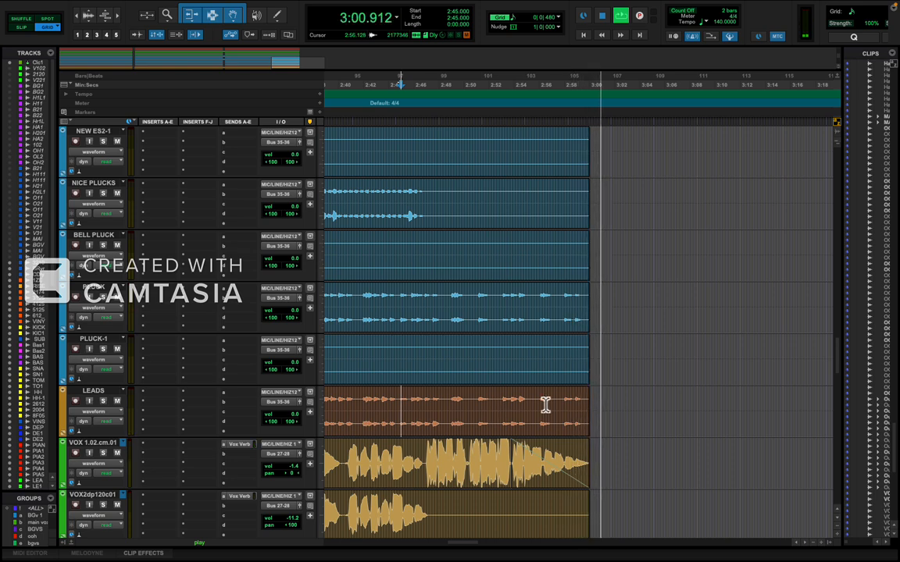
key("space")
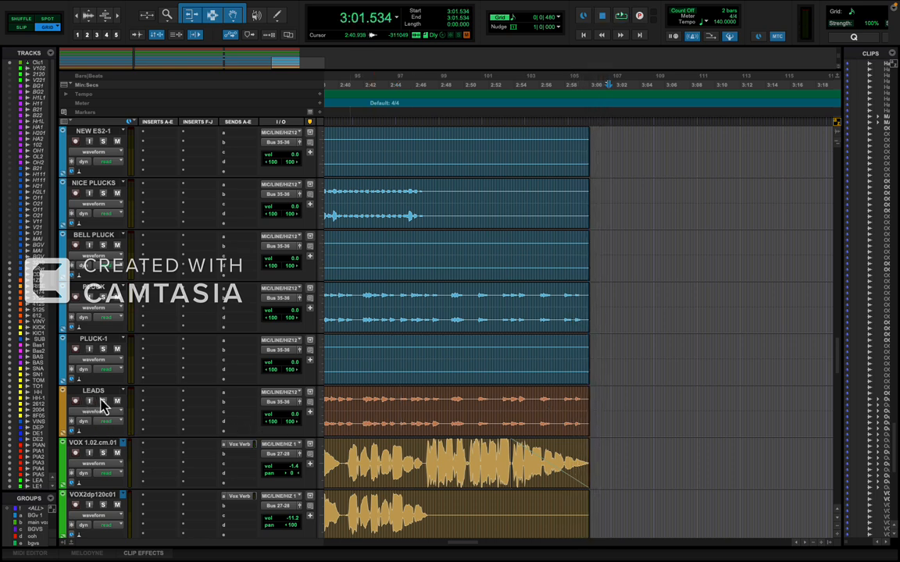
Add a fade-out at the end of the DEPHOUSEPA1 clip from 2:51.642 to 3:00.000.
scroll(160, 439, "down", 10)
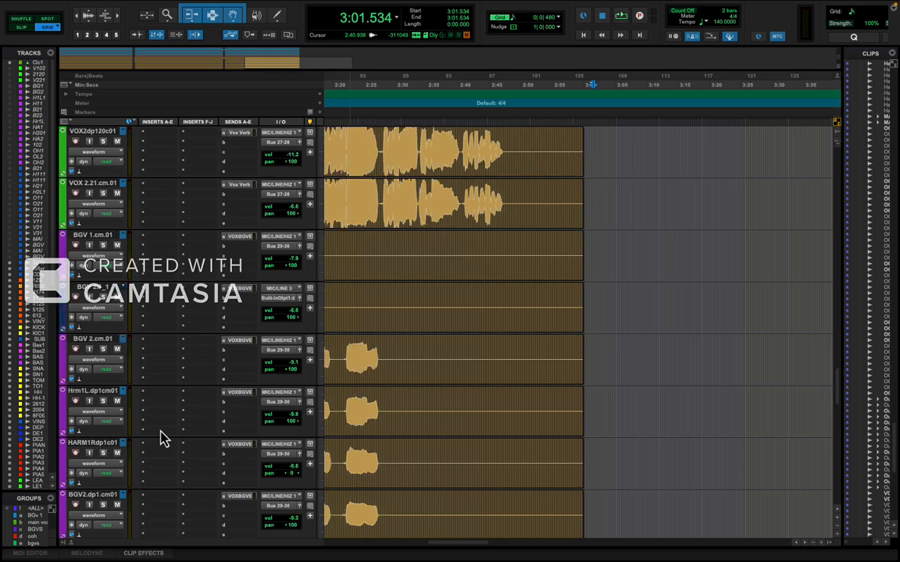
scroll(160, 440, "up", 10)
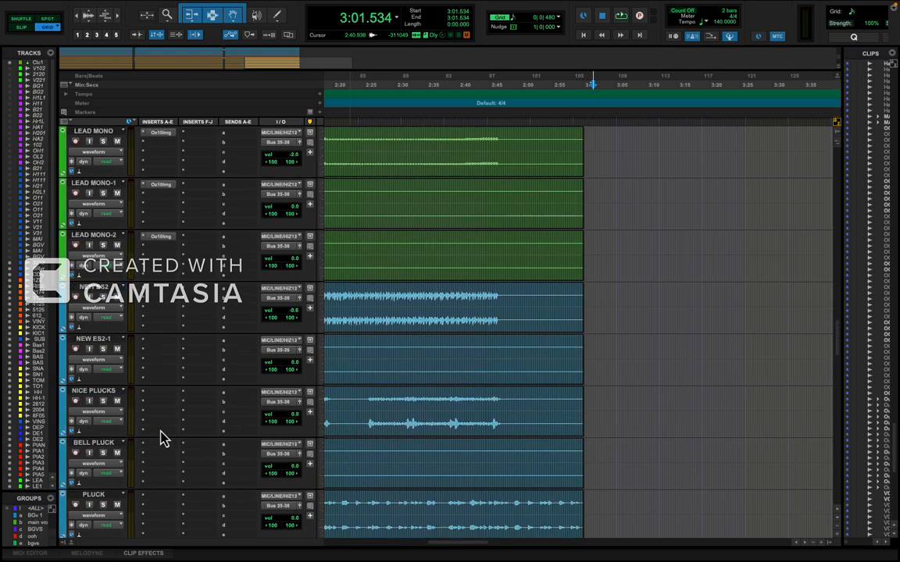
scroll(160, 440, "up", 8)
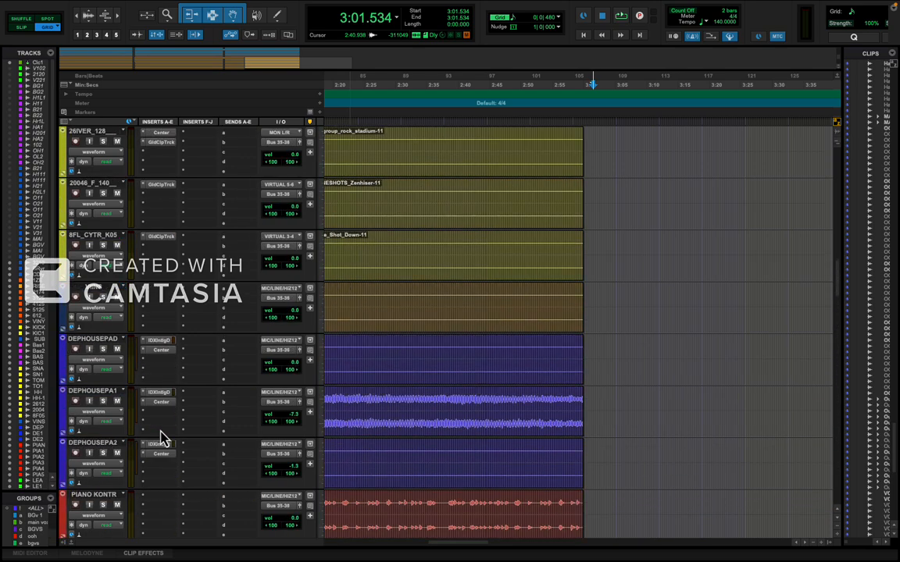
left_click(581, 398)
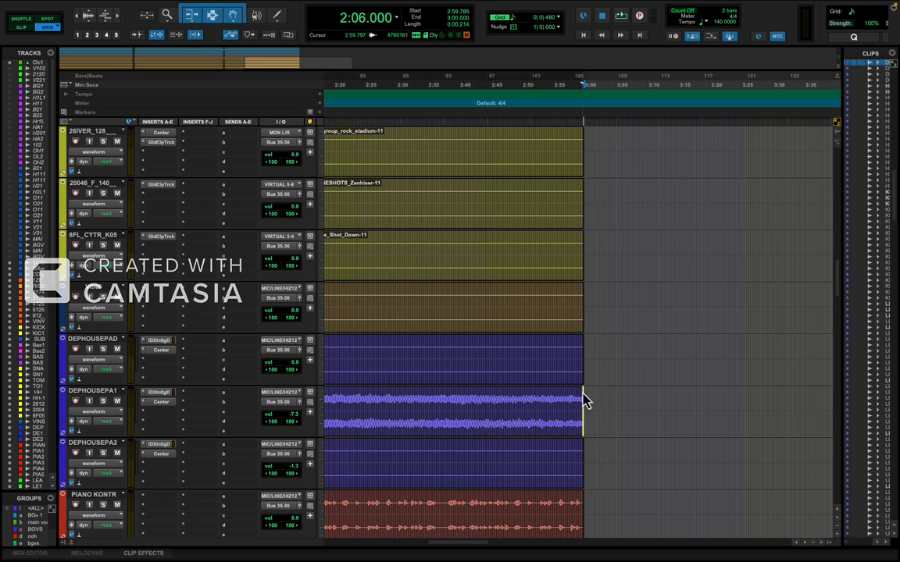
left_click_drag(533, 404, 532, 405)
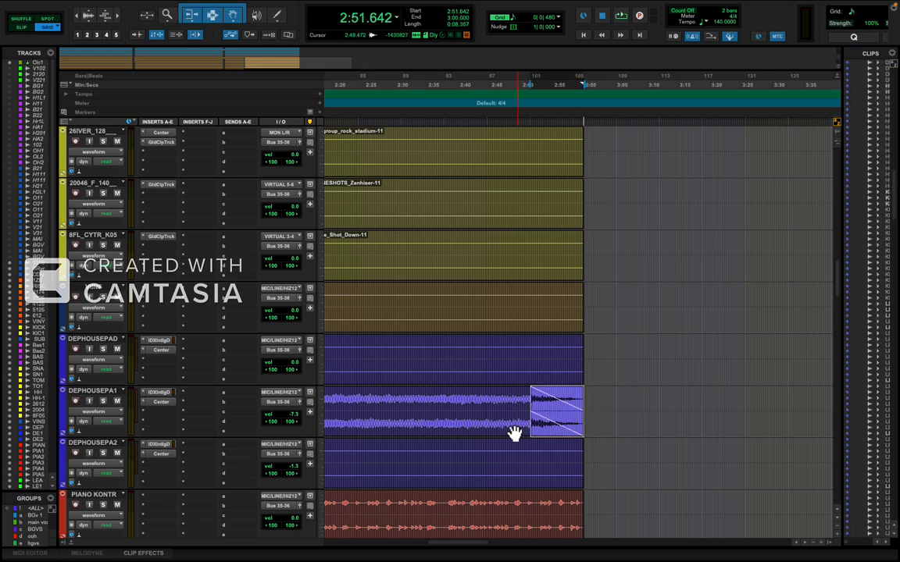
Insert the stereo ValhallaVintageVerb multichannel plug-in in the first insert slot of the PIANO KONTR track.
scroll(508, 443, "down", 2)
scroll(508, 444, "down", 1)
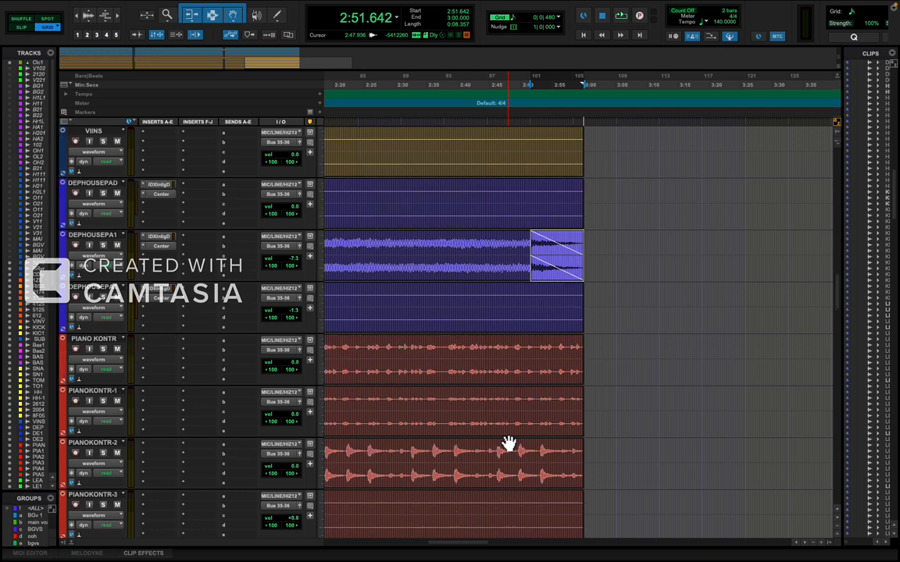
left_click(94, 338)
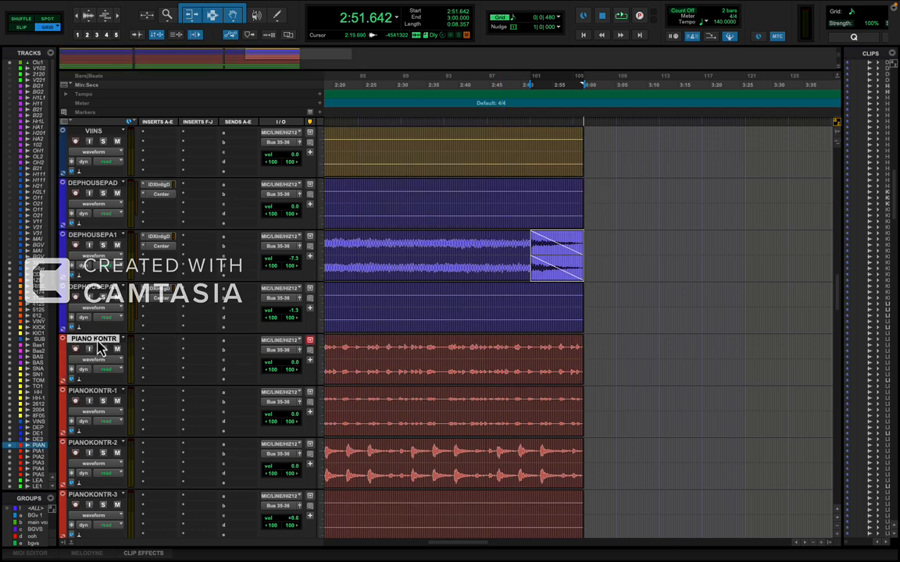
mouse_move(167, 342)
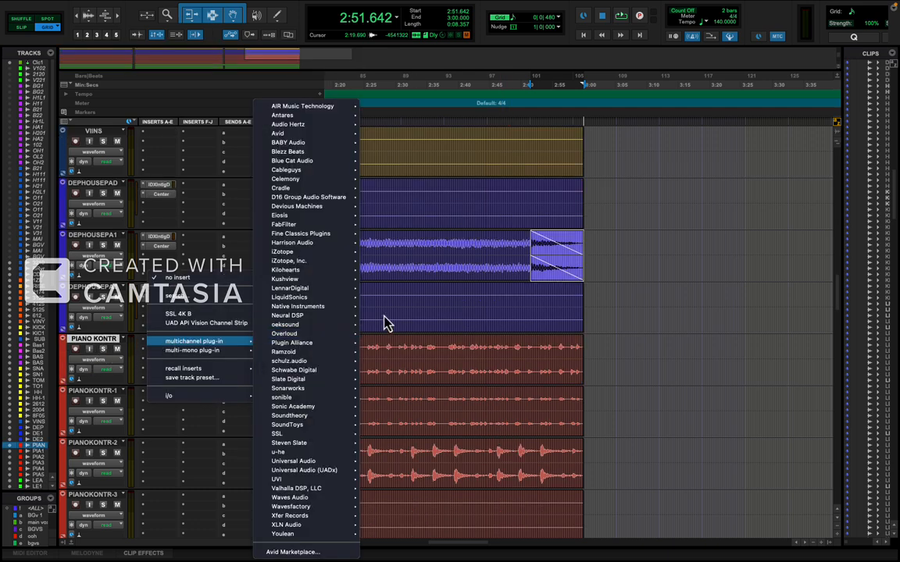
mouse_move(322, 490)
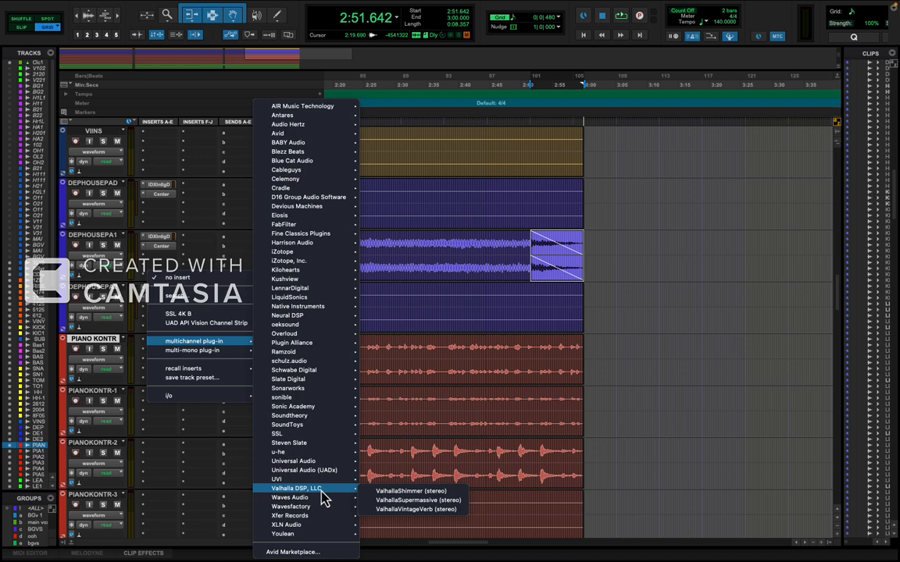
left_click(412, 509)
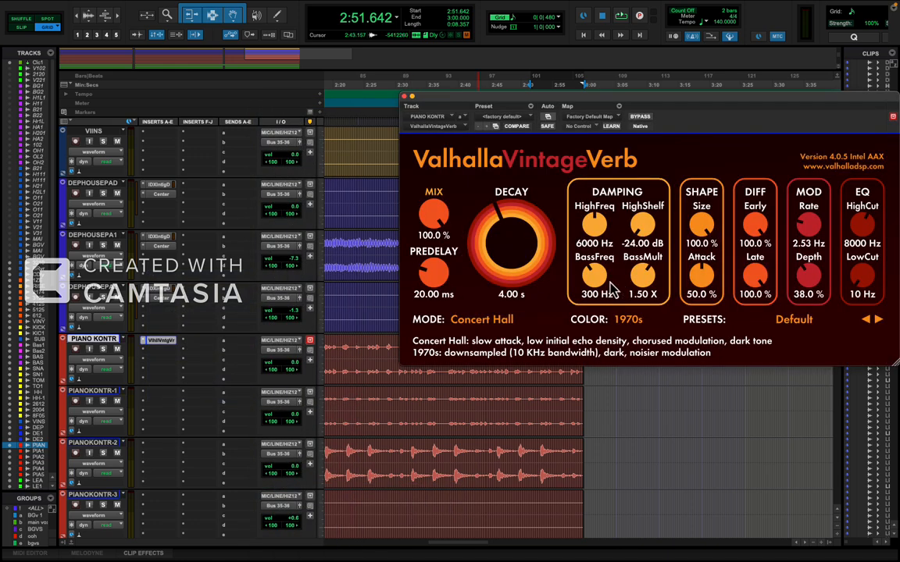
Set the reverb's color to NOW, mode to Chamber1979, decay to 5.41 s and mix to 0.0 %, and close its window.
left_click_drag(432, 226, 434, 351)
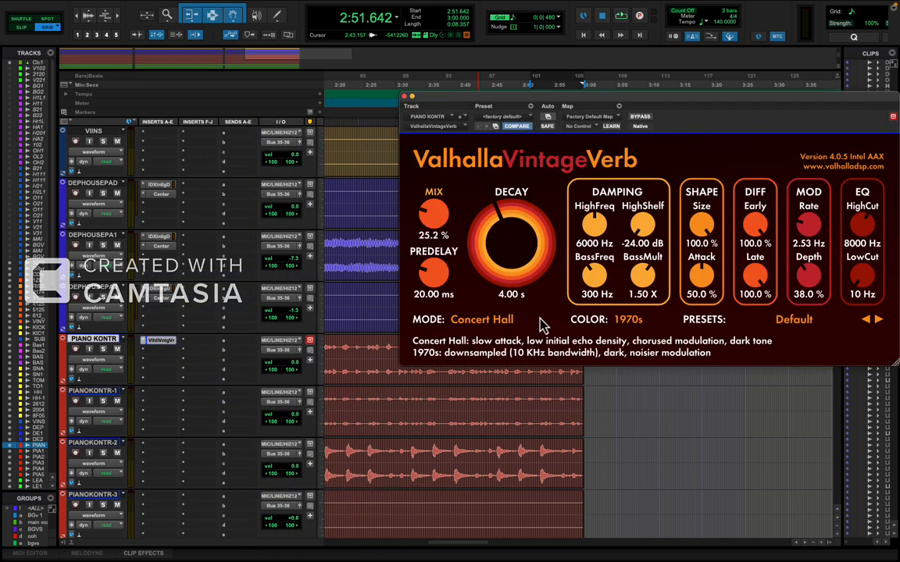
left_click(629, 321)
left_click(634, 360)
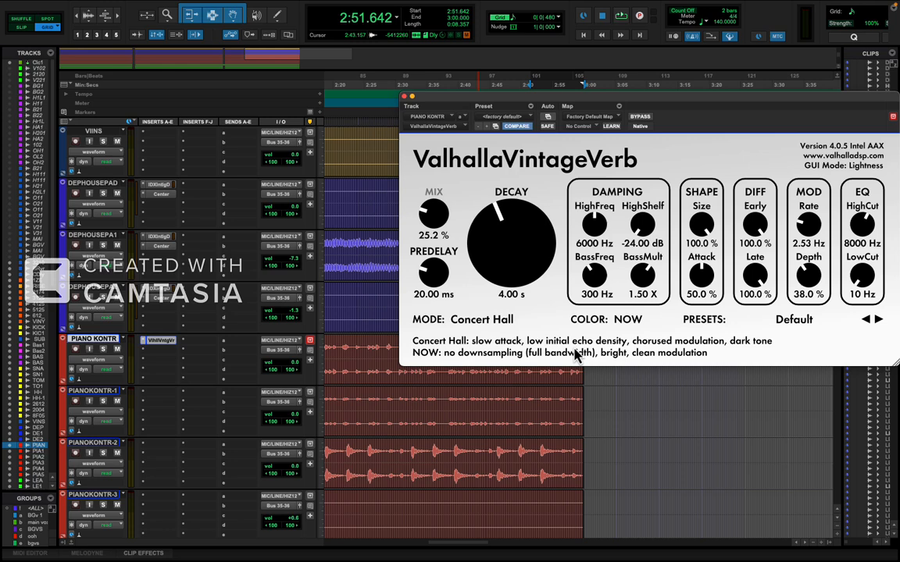
left_click(481, 327)
left_click(486, 507)
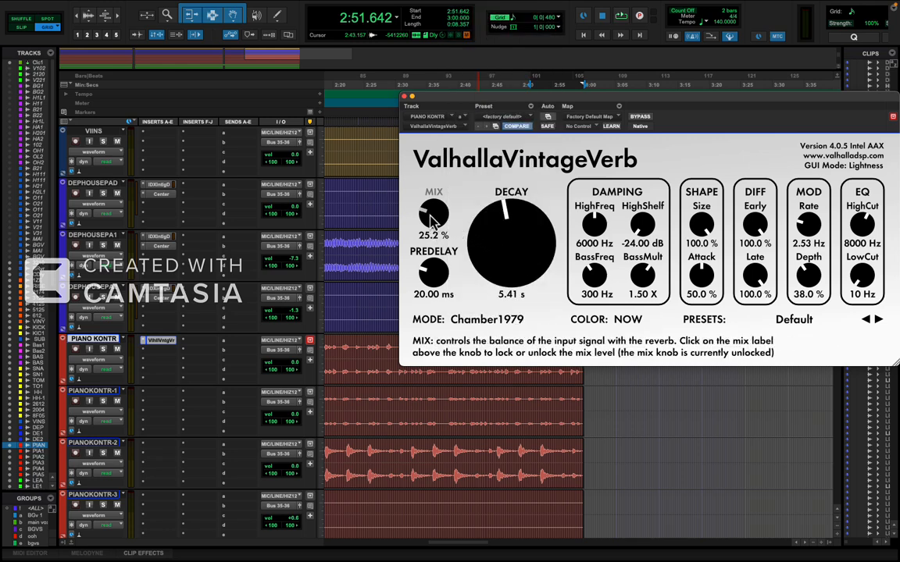
left_click_drag(431, 220, 457, 327)
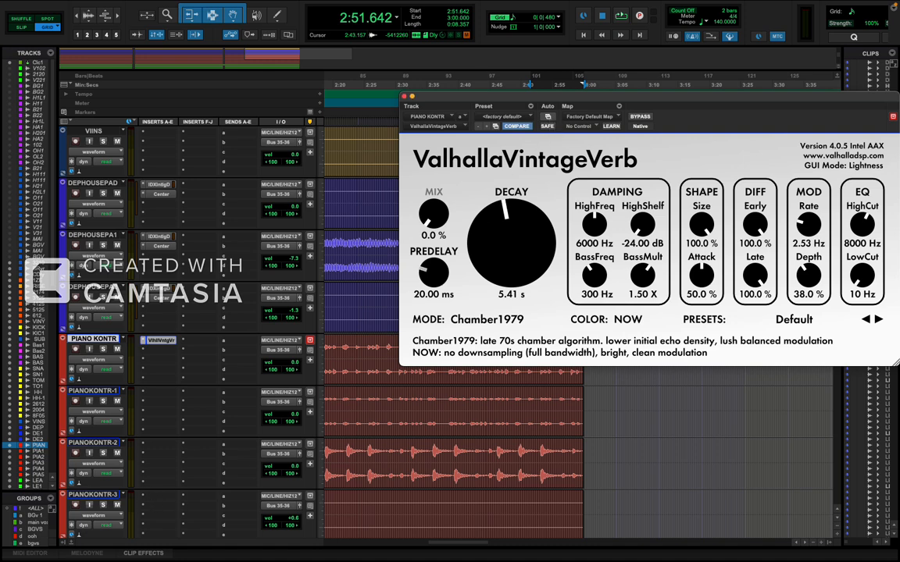
left_click(403, 97)
Display the reverb's Mix automation on PIANO KONTR and ramp it up from about 2:48 to the clip end near 3:00.
left_click(91, 363)
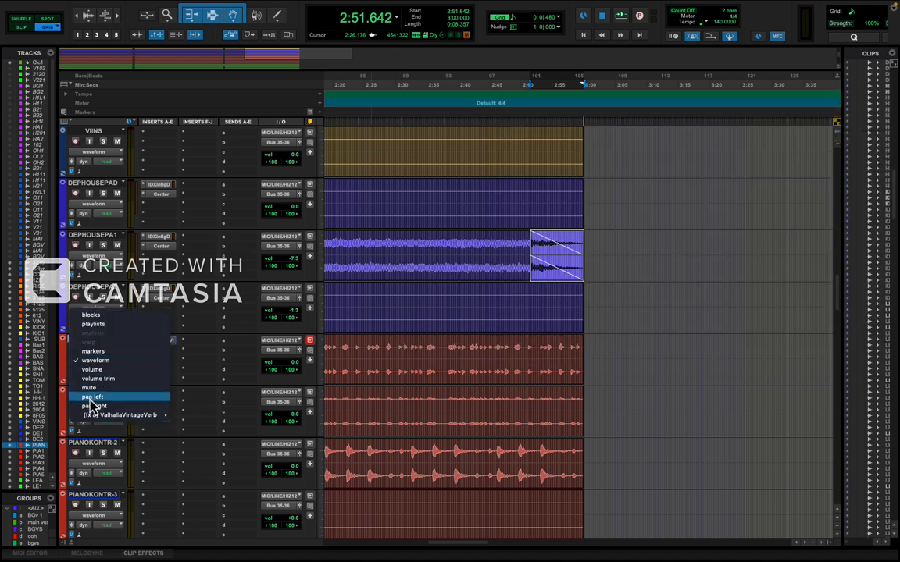
mouse_move(95, 418)
left_click(185, 418)
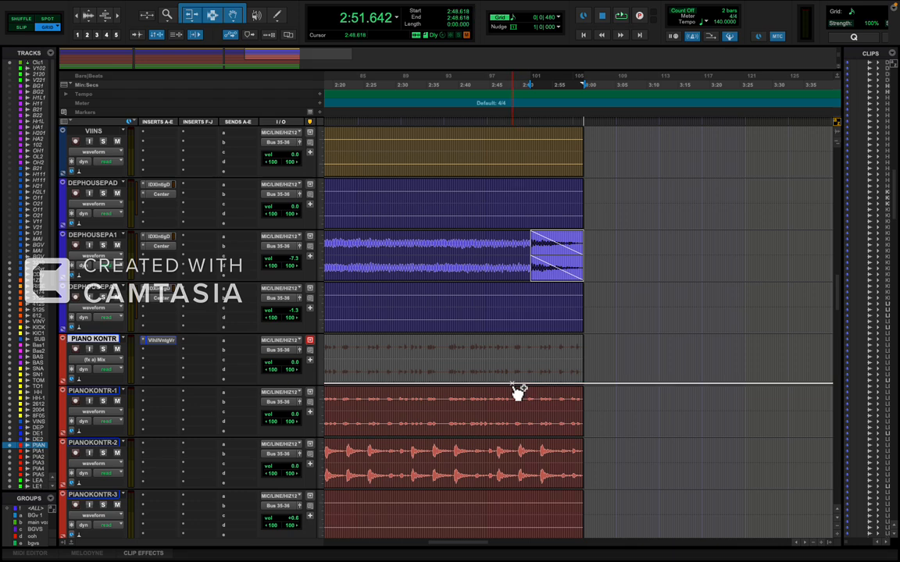
left_click_drag(584, 390, 588, 354)
left_click(510, 361)
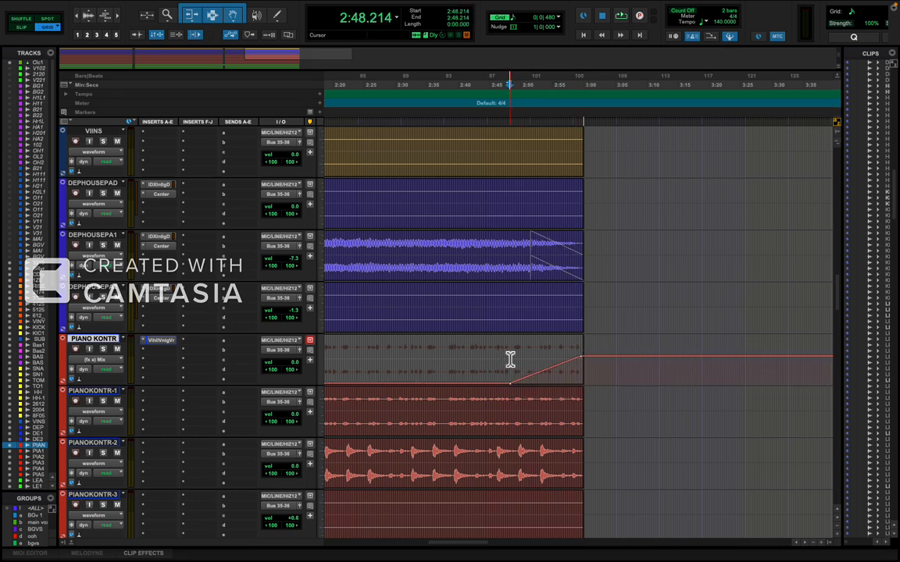
Play from 2:48.214, raise the end point of the PIANO KONTR reverb mix ramp slightly, and stop playback past the ending.
key("space")
key("ctrl+bracketright")
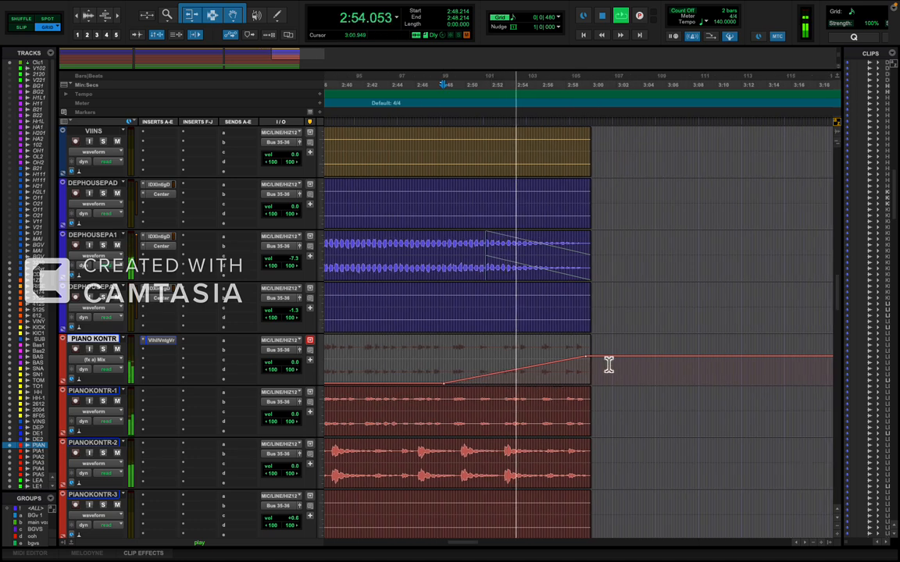
left_click_drag(591, 362, 589, 353)
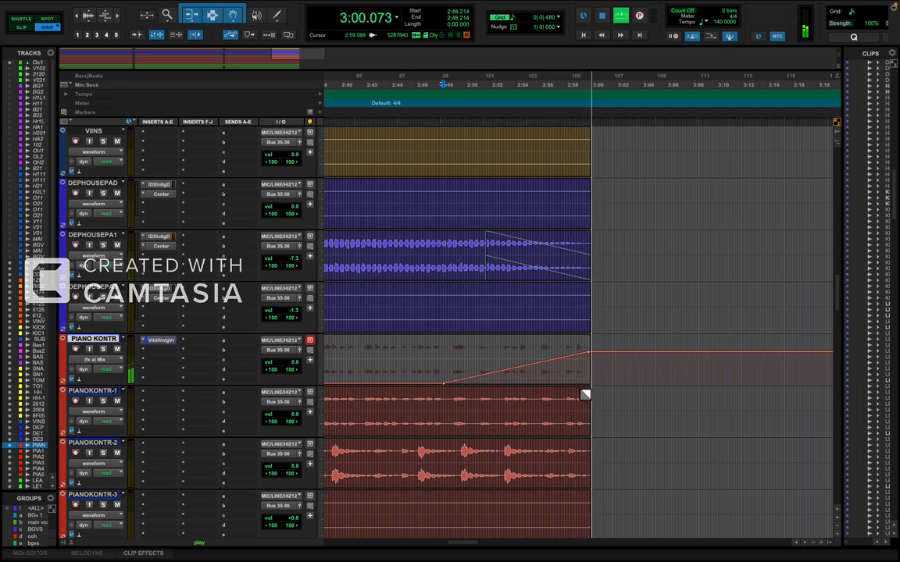
key("space")
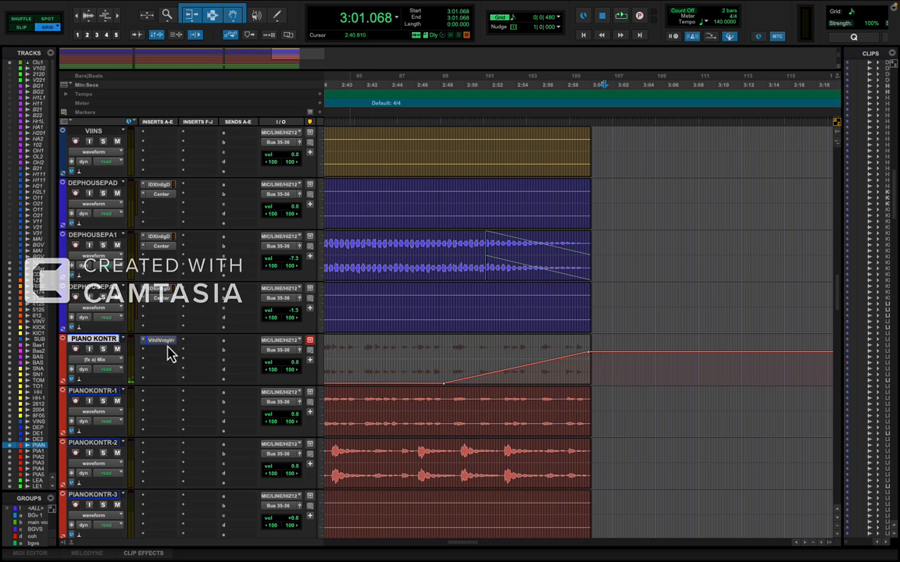
Copy the ValhallaVintageVerb insert from PIANO KONTR to the tracks PIANOKONTR-1 through PIANOKONTR-5.
left_click_drag(159, 345, 160, 385)
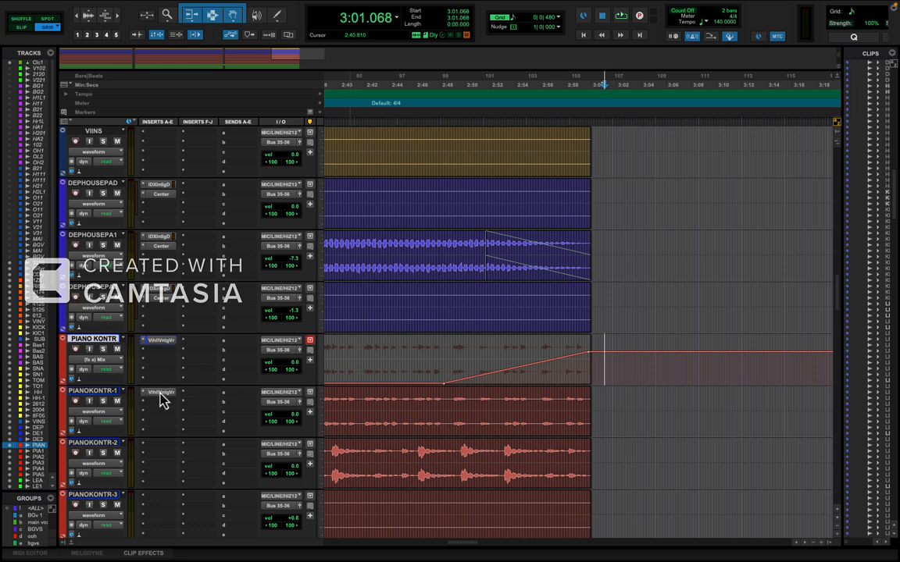
left_click_drag(160, 426, 160, 458)
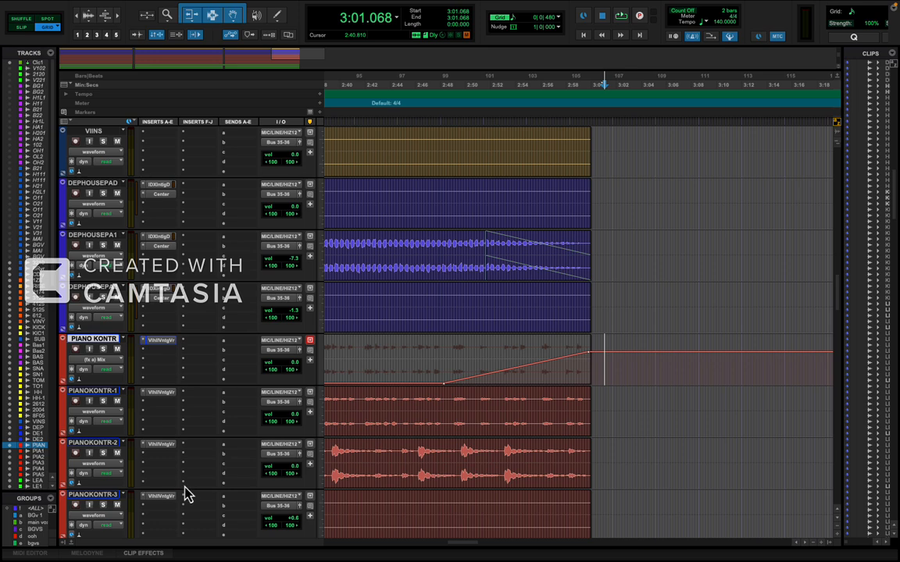
scroll(186, 493, "down", 5)
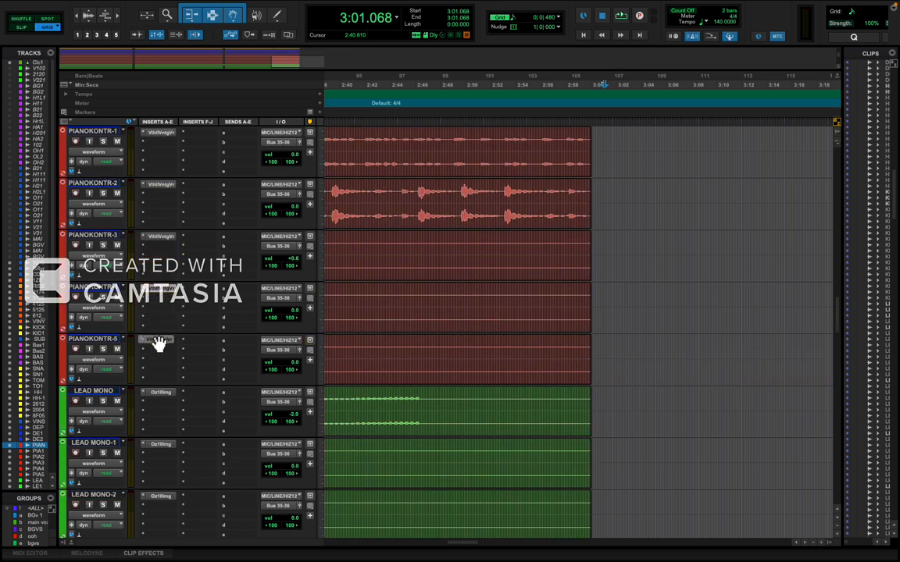
Insert the stereo H-Delay below the reverb on PIANO KONTR, set its delay to 1/2 and dry/wet mix to 0, and close it.
scroll(393, 299, "up", 7)
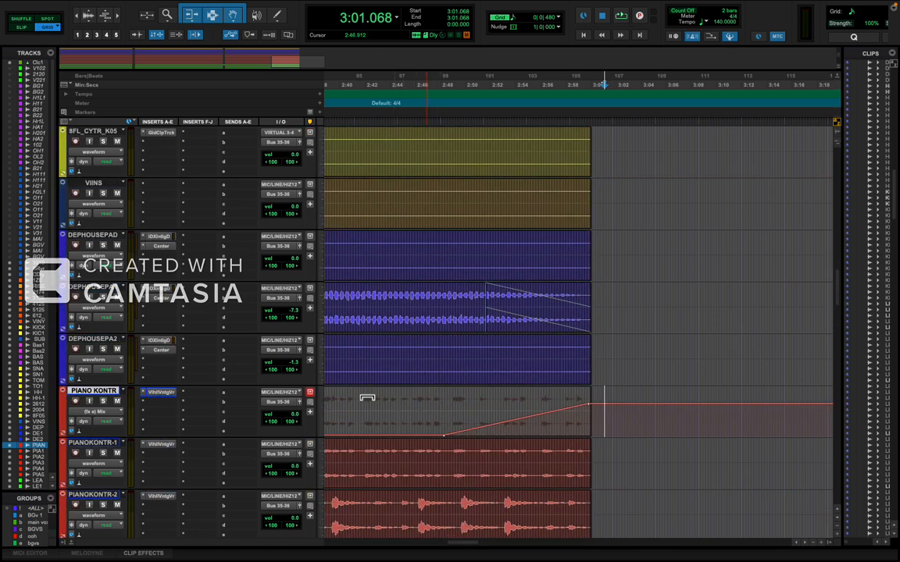
left_click(157, 404)
mouse_move(157, 404)
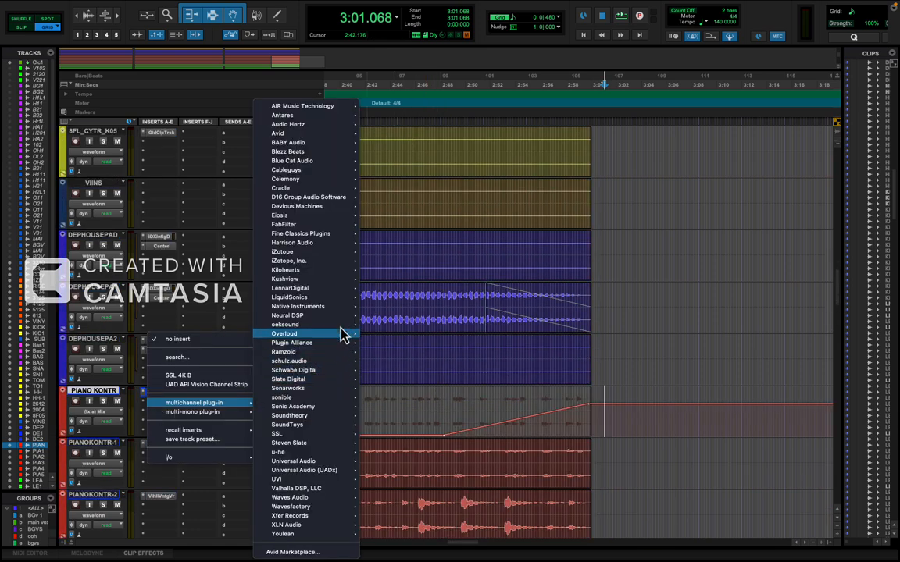
mouse_move(315, 497)
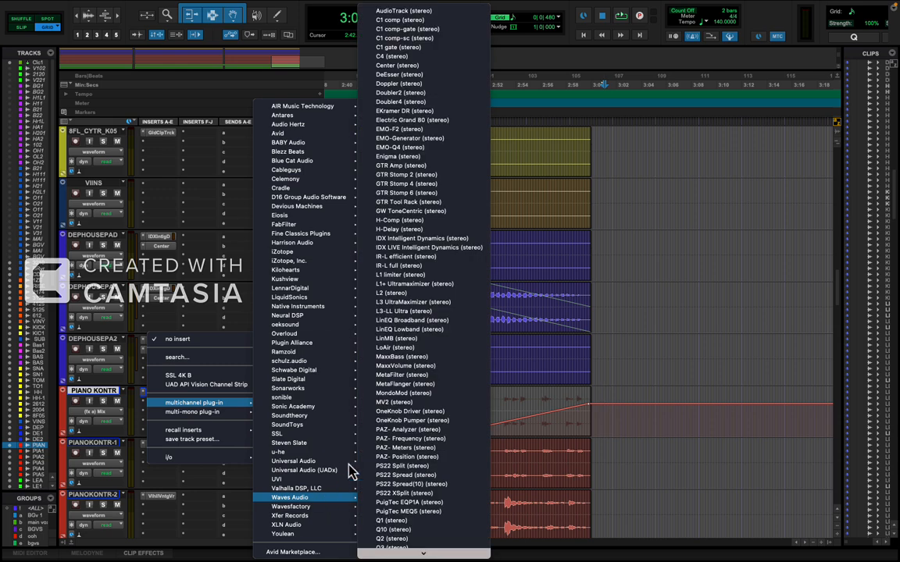
left_click(396, 228)
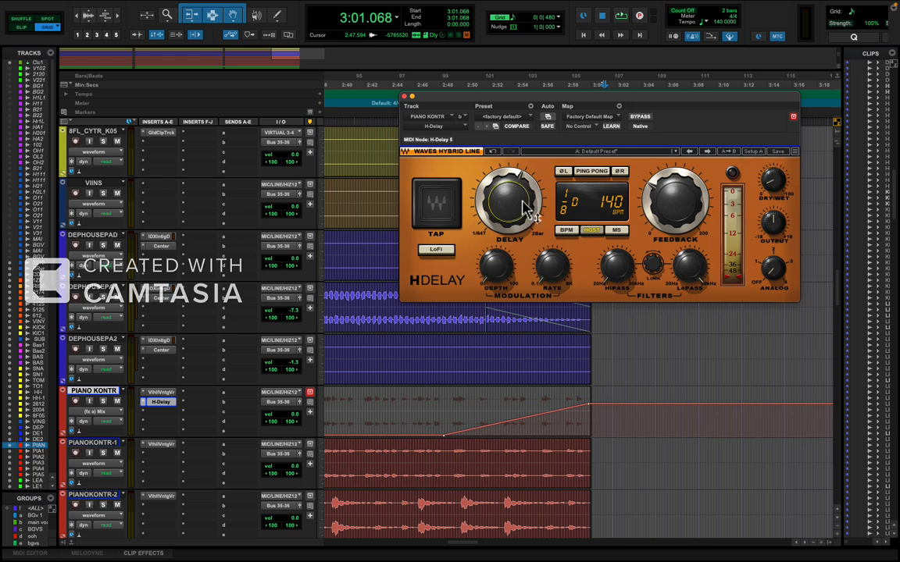
left_click_drag(525, 229, 537, 185)
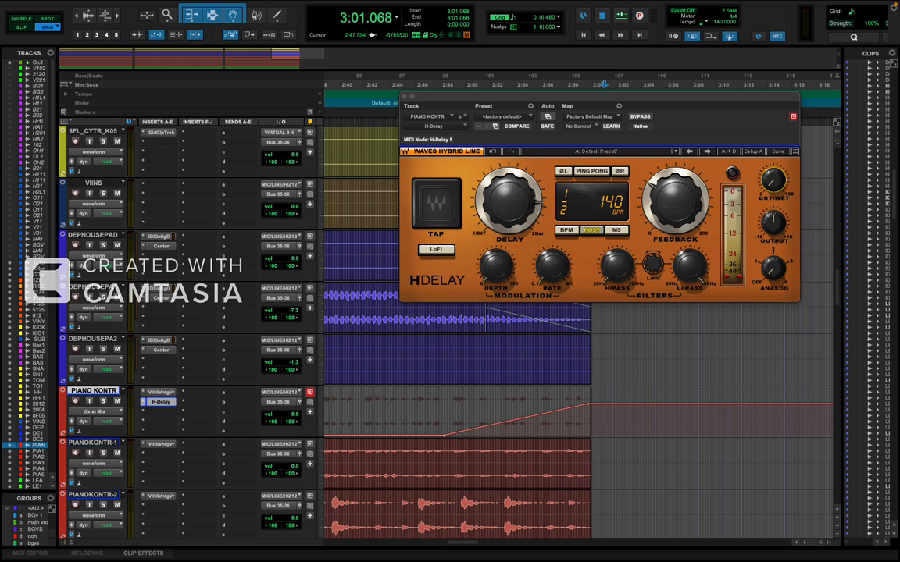
left_click(404, 98)
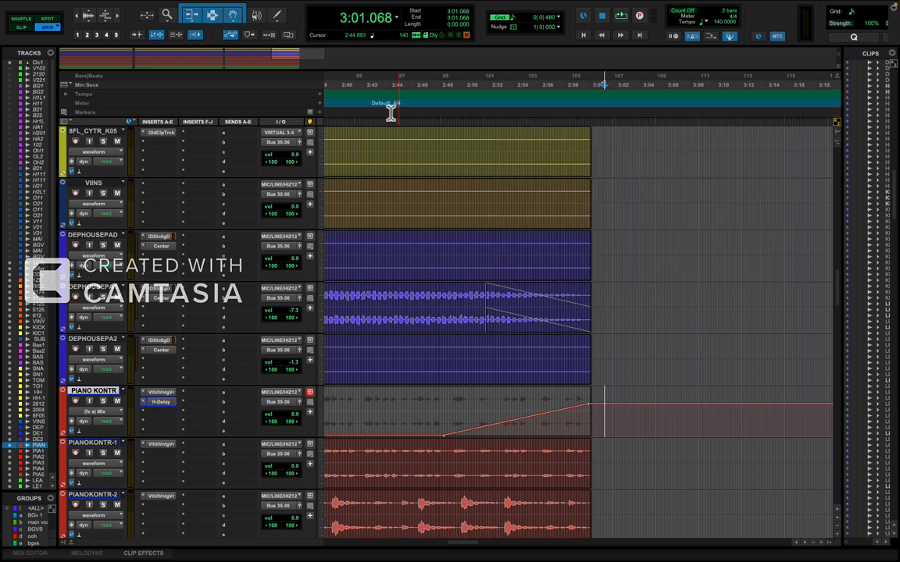
Display the H-Delay Mix automation on PIANO KONTR and ramp it up from 2:48.362 to the clip end at about 3:00.
left_click(100, 415)
mouse_move(121, 424)
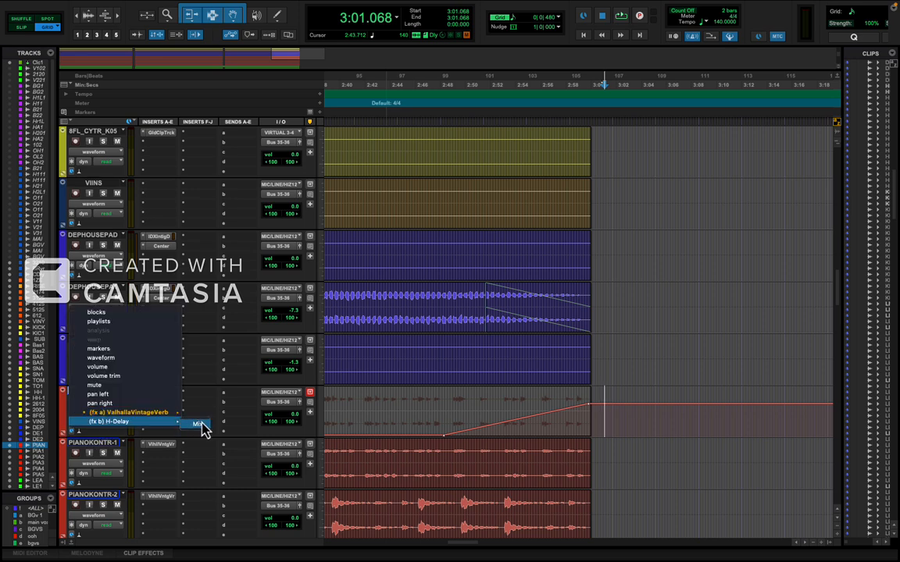
left_click(199, 425)
left_click(449, 435)
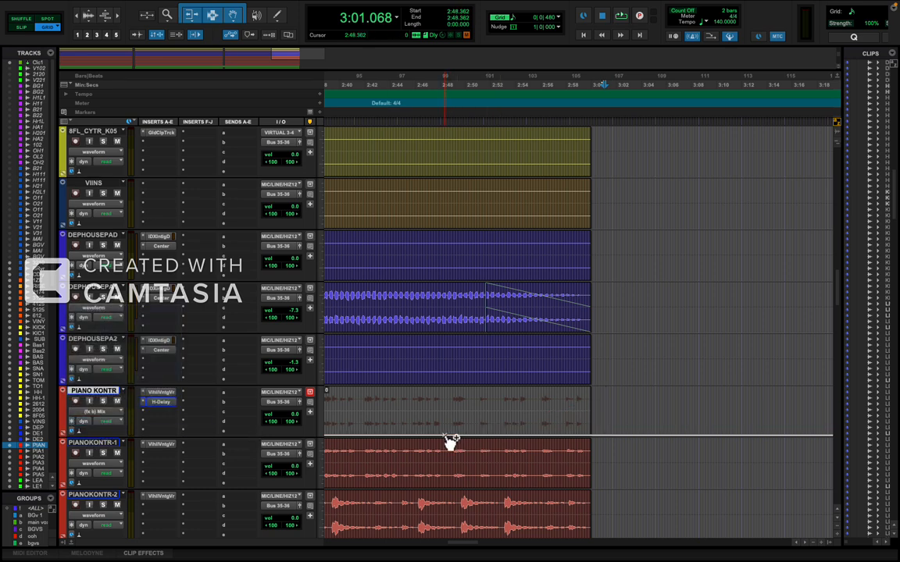
left_click_drag(598, 434, 596, 401)
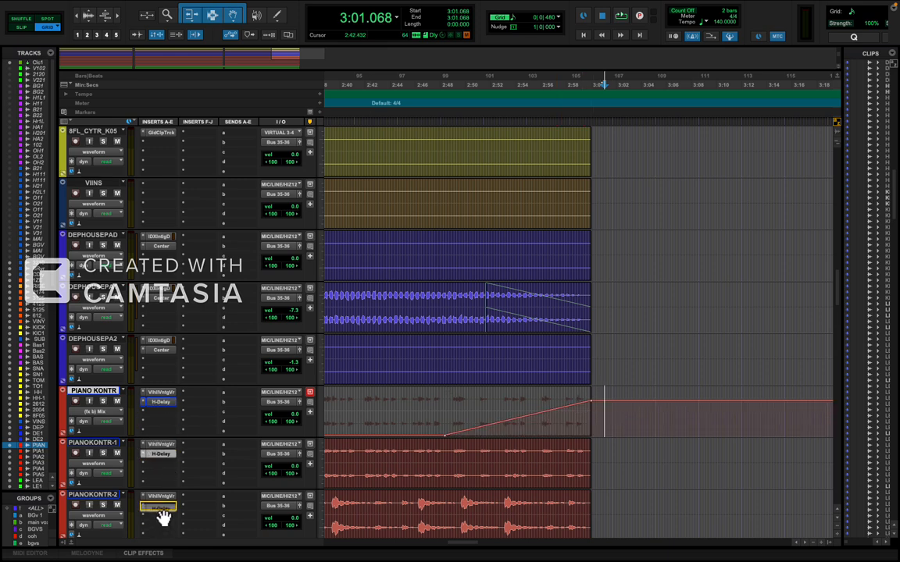
Copy the H-Delay insert onto the tracks PIANOKONTR-2 through PIANOKONTR-5.
scroll(272, 507, "down", 4)
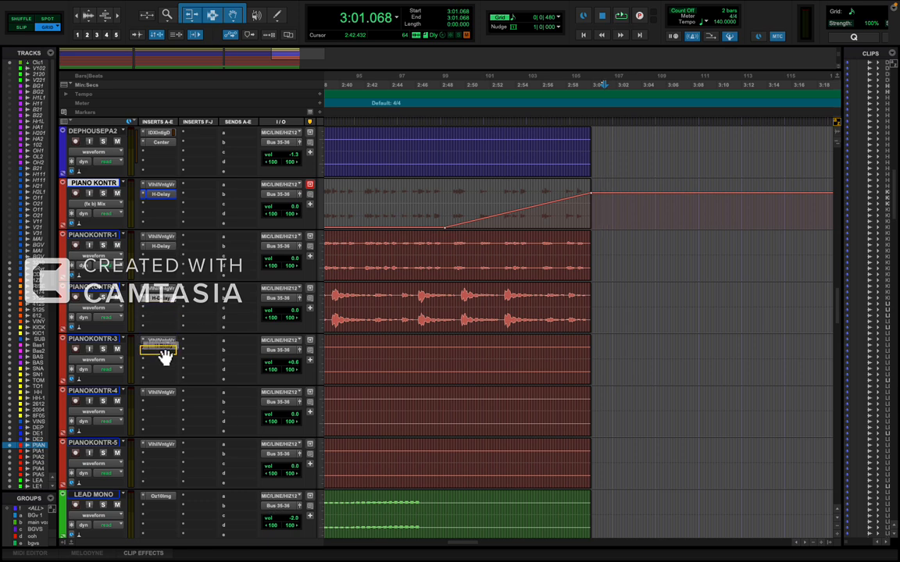
left_click_drag(164, 353, 164, 352)
key("r")
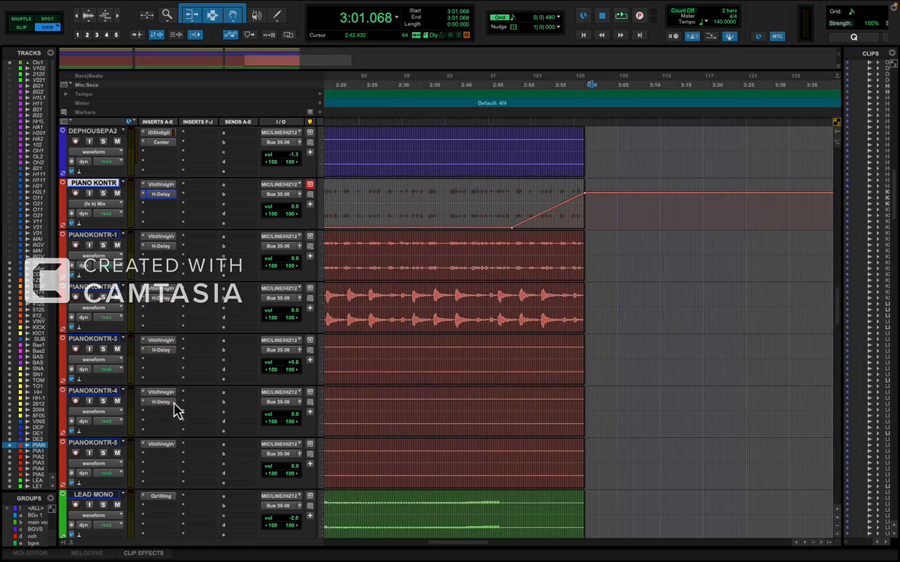
left_click_drag(168, 417, 167, 415)
left_click_drag(161, 402, 165, 462)
Play from 2:53.571 past the end of the clips to check the piano delay at the ending.
left_click(546, 351)
key("space")
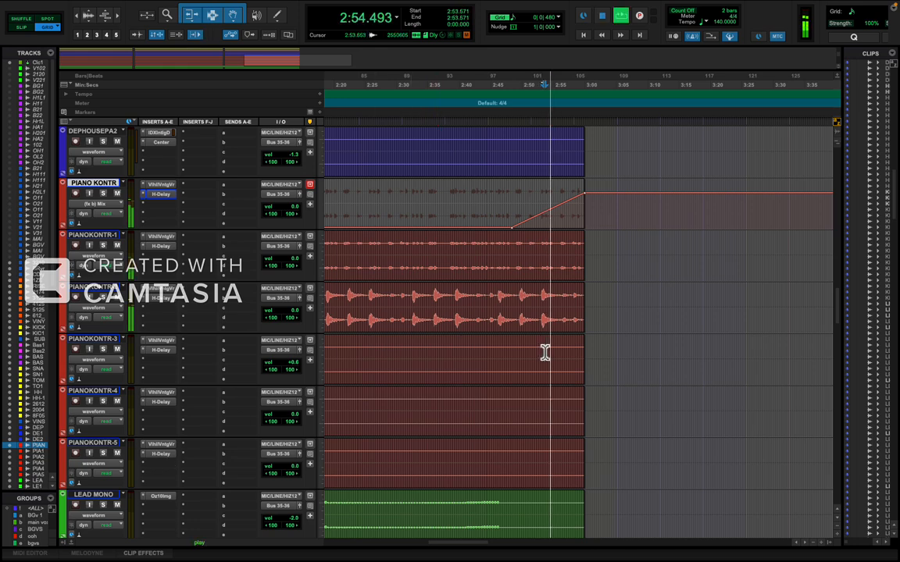
key("t")
key("r")
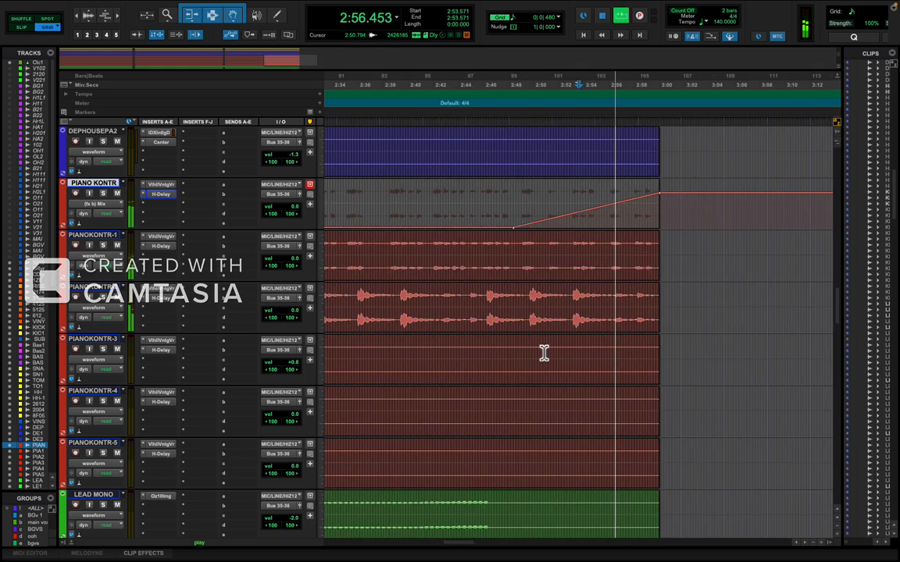
scroll(544, 353, "right", 1)
scroll(544, 353, "left", 3)
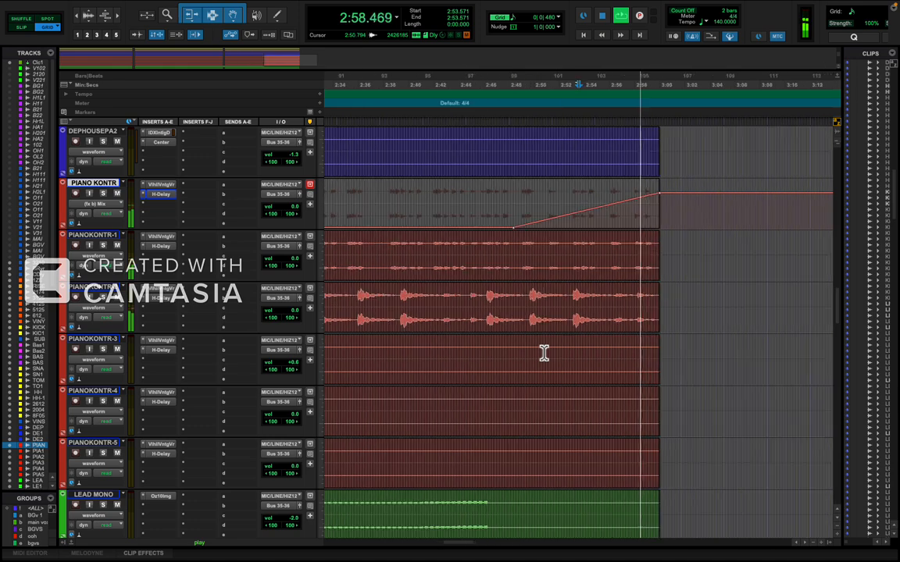
scroll(545, 353, "right", 4)
scroll(544, 353, "right", 1)
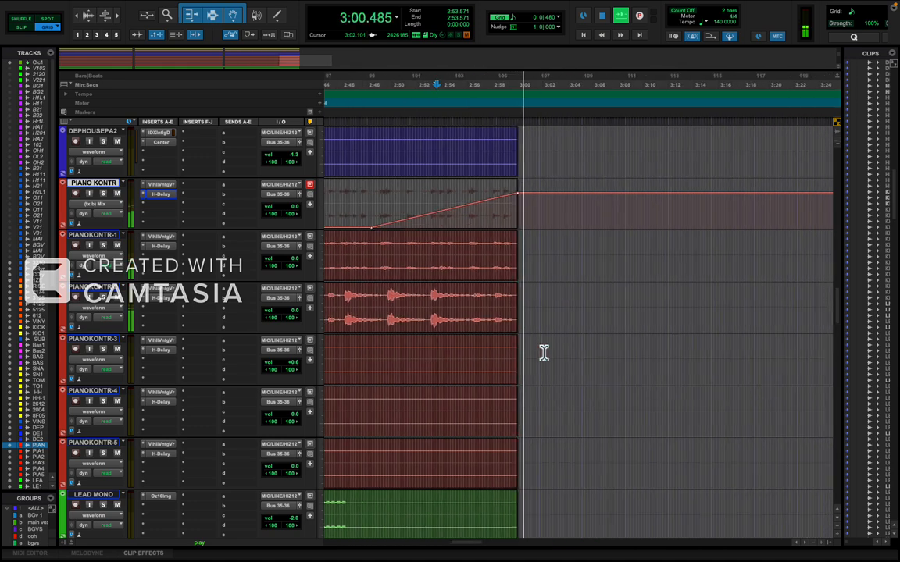
scroll(544, 353, "left", 4)
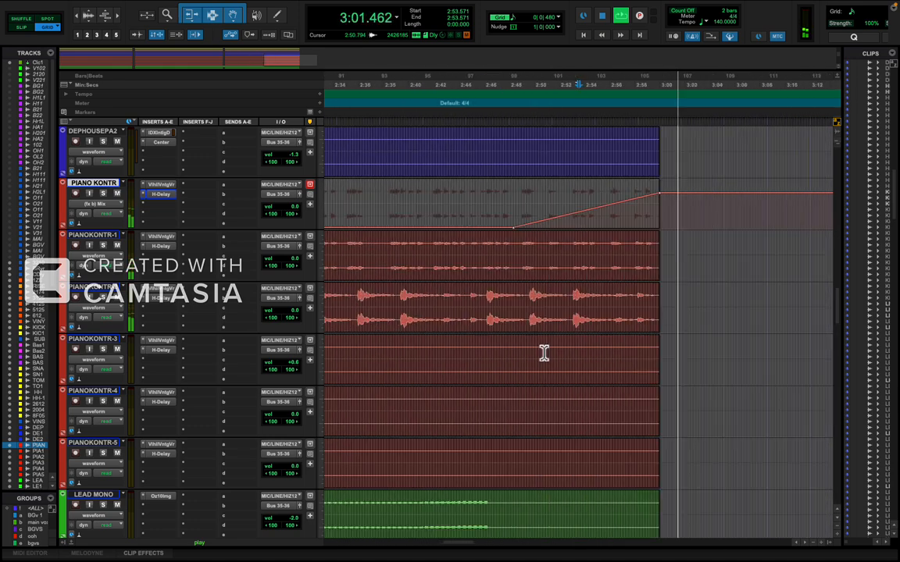
key("r")
Set the H-Delay time to 1/4 on PIANOKONTR-2 and PIANOKONTR-1 and to 1/4 D on PIANO KONTR, closing the plug-in.
left_click(164, 299)
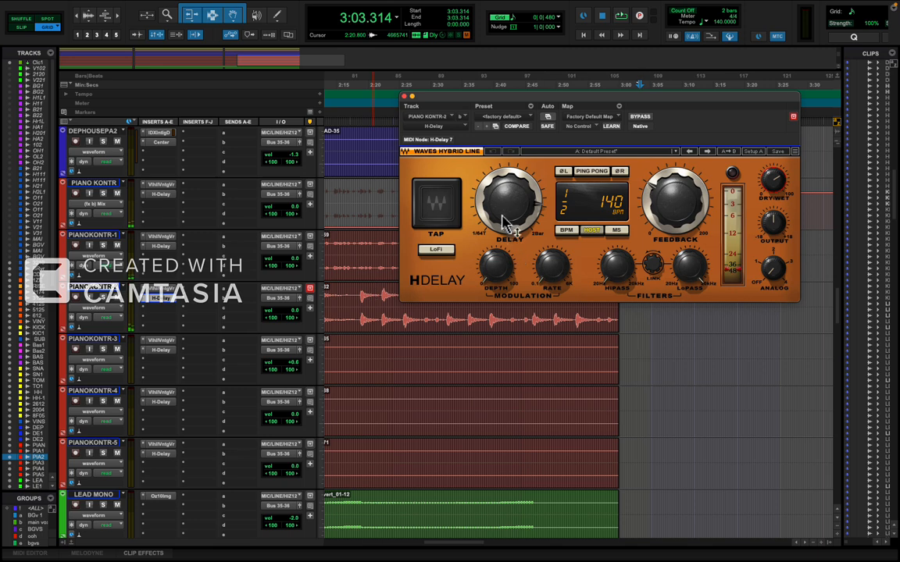
left_click_drag(503, 227, 493, 255)
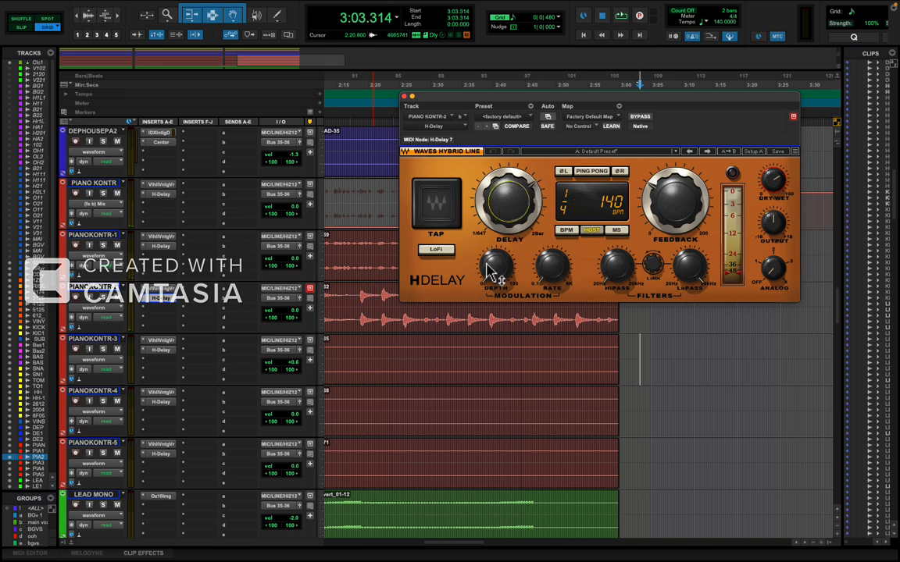
left_click(159, 246)
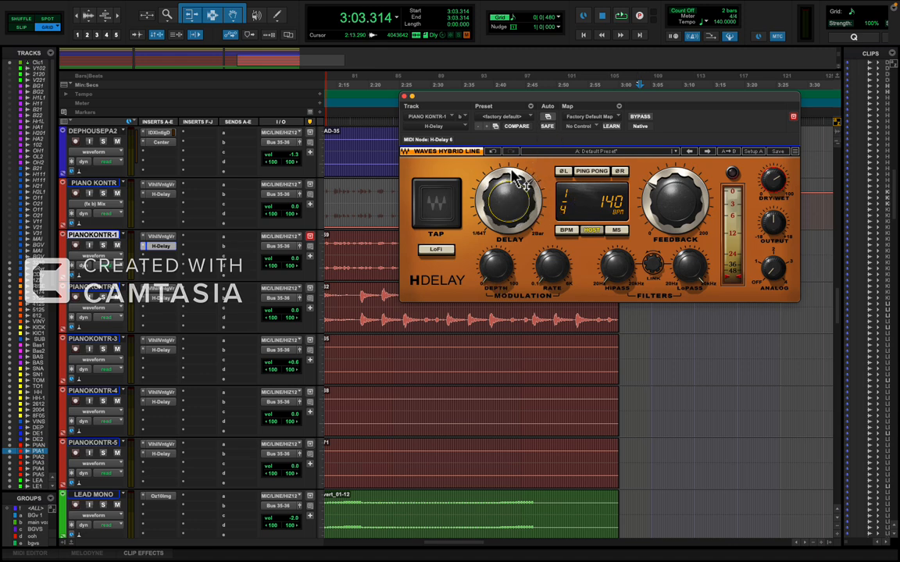
left_click(161, 194)
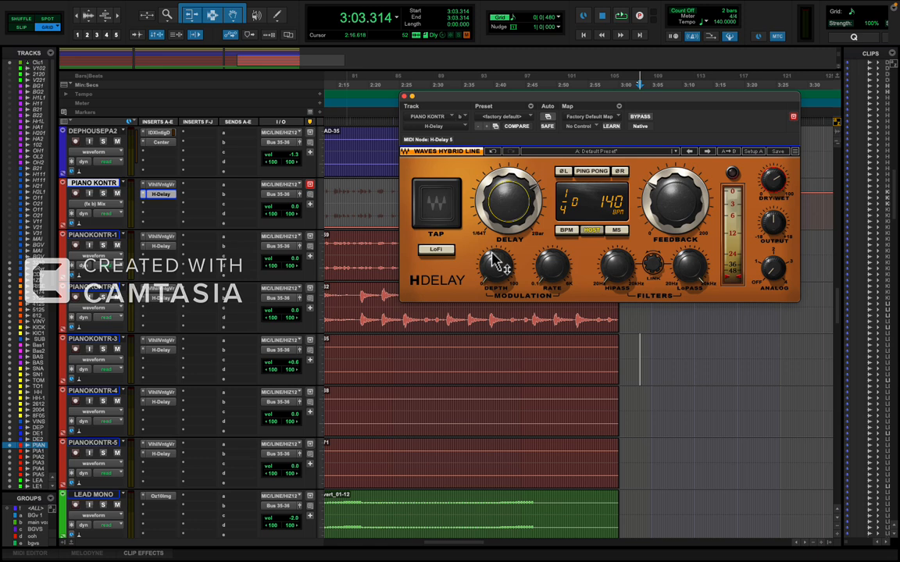
left_click(404, 97)
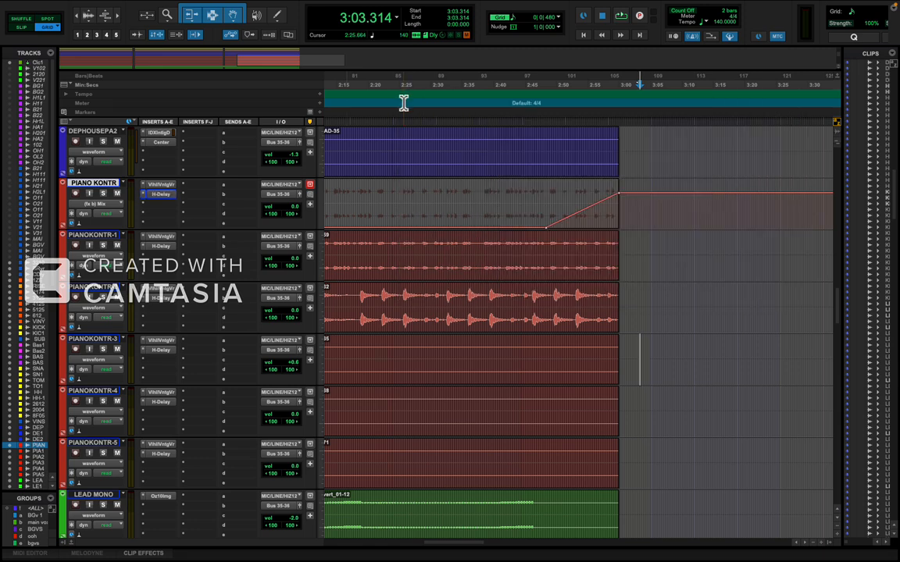
Play from 2:17.571 and examine the last section leading into the PIANO KONTR delay mix ramp.
left_click(353, 301)
key("space")
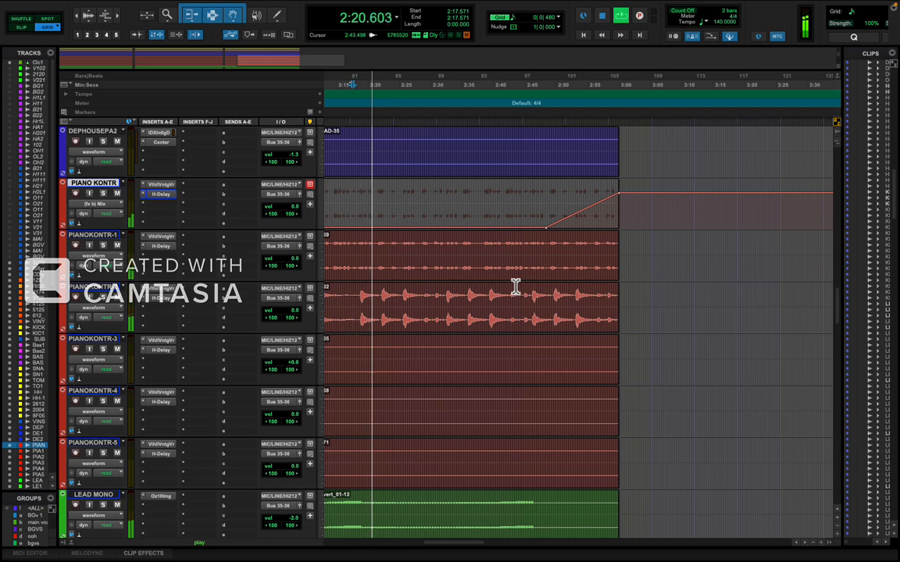
scroll(544, 288, "left", 6)
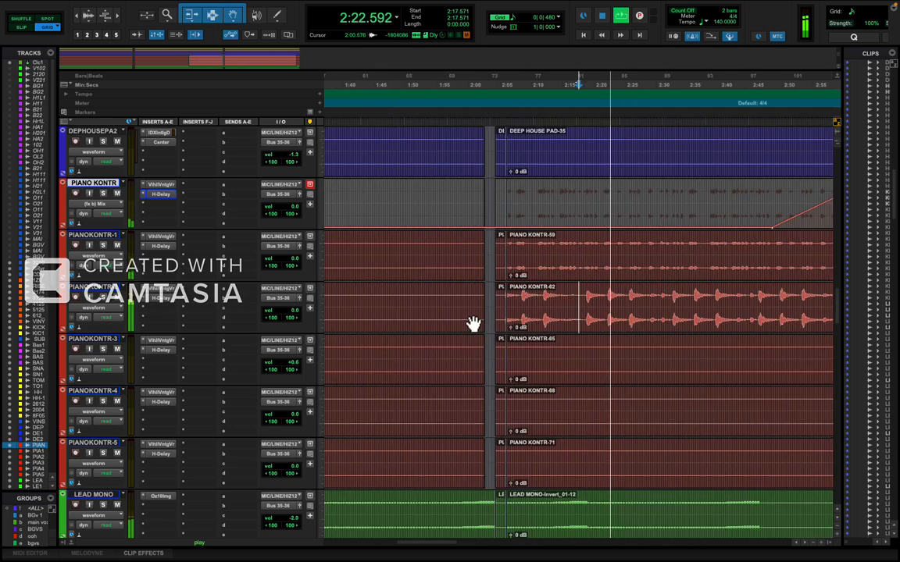
scroll(407, 316, "right", 4)
key("t")
scroll(408, 315, "right", 5)
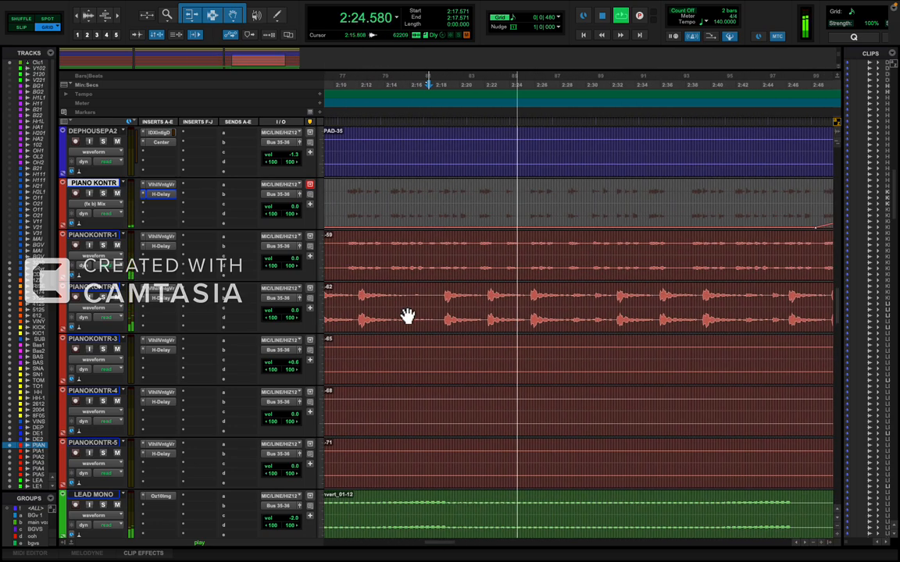
key("r")
key("t")
scroll(417, 316, "right", 5)
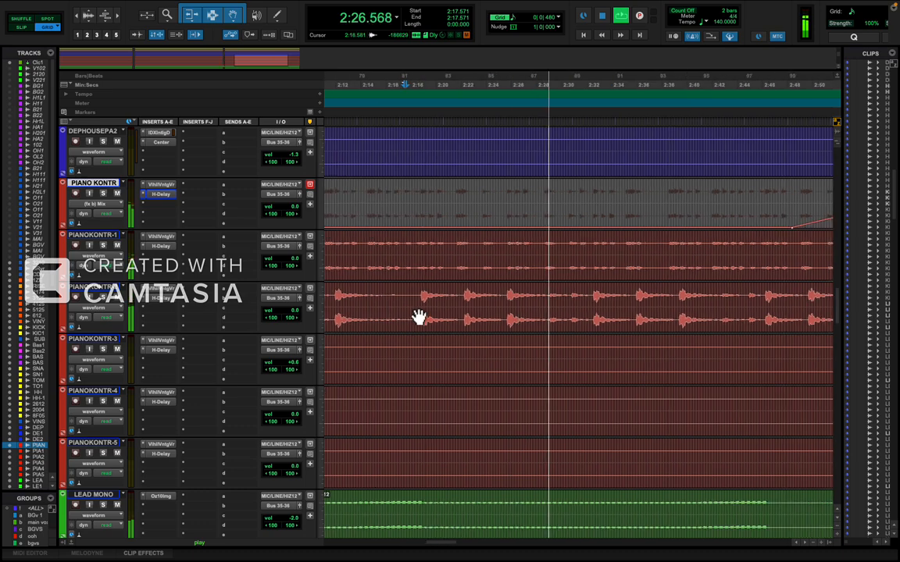
key("r")
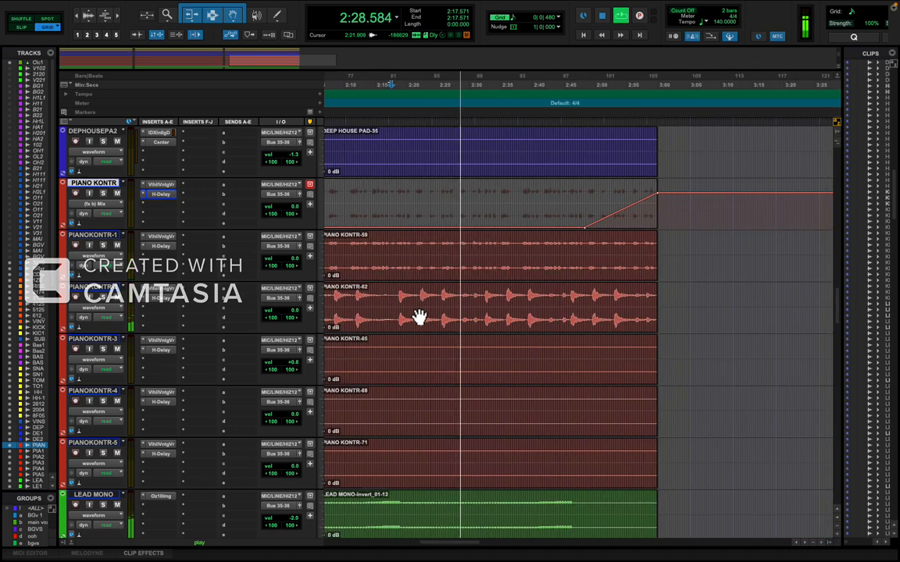
key("t")
scroll(482, 351, "right", 6)
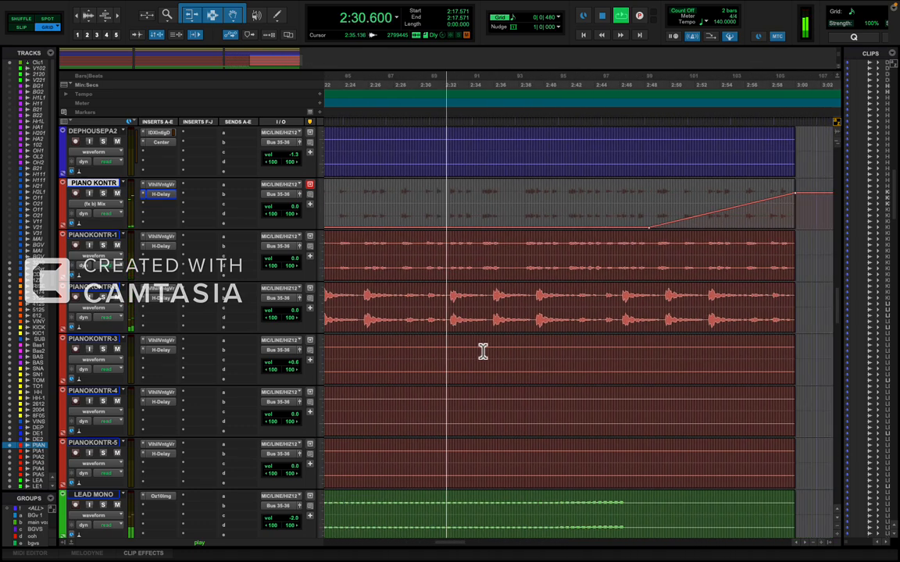
scroll(482, 351, "right", 3)
key("r")
key("t")
key("t")
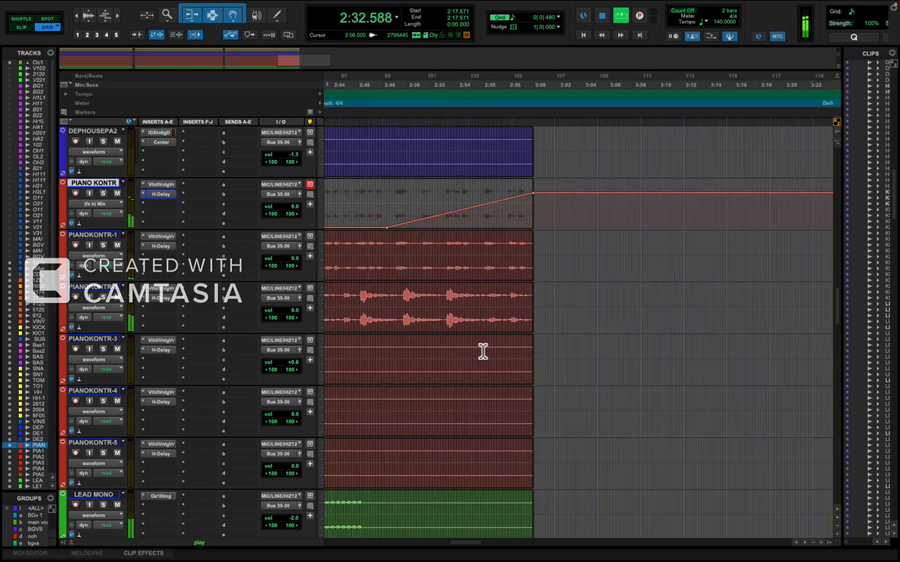
key("t")
key("r")
key("r")
key("r")
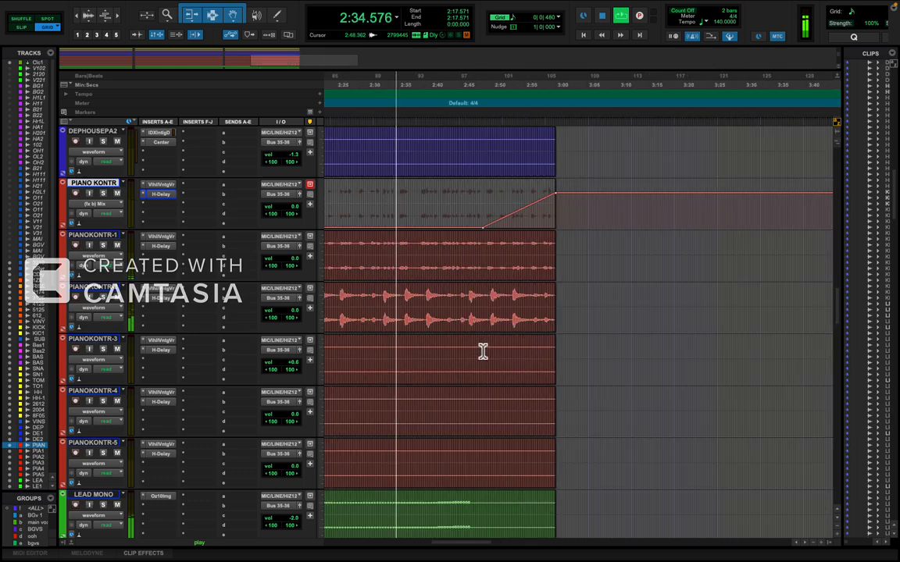
key("t")
key("r")
key("t")
key("r")
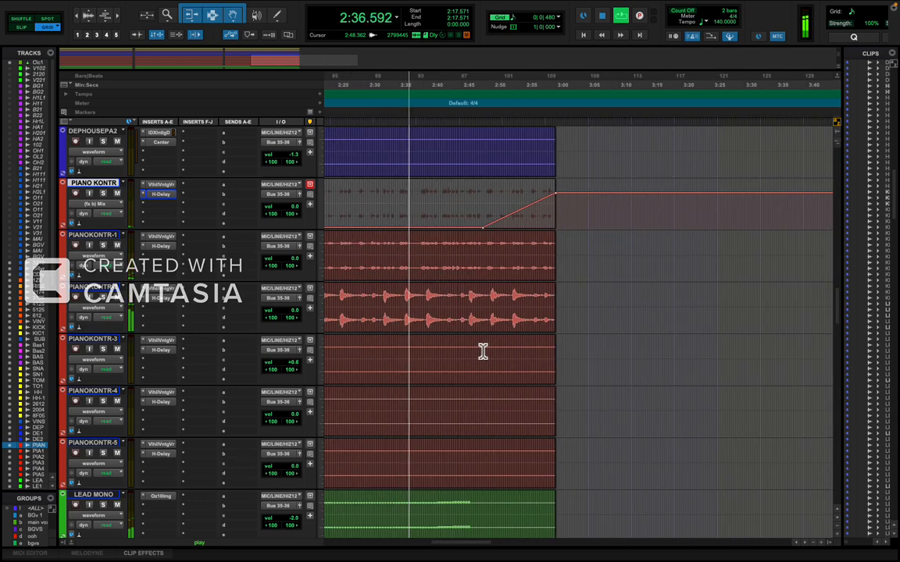
key("t")
key("r")
key("t")
key("r")
key("t")
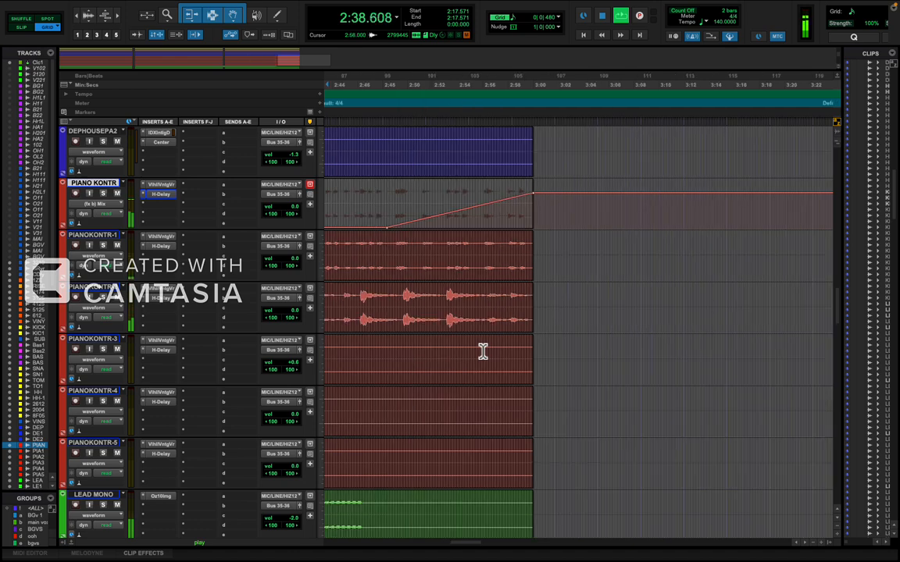
key("r")
key("t")
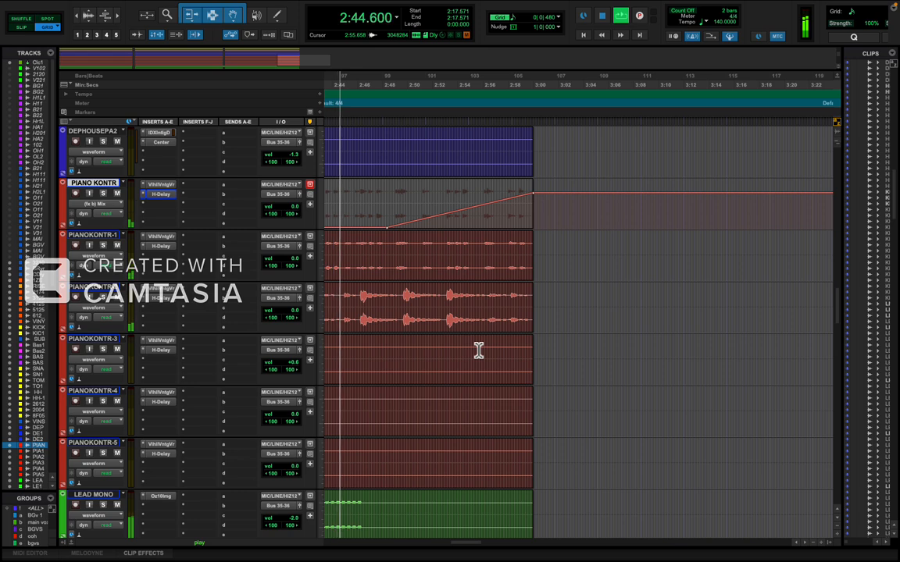
Copy the H-Delay insert from PIANOKONTR-3 to the vocal track VOX 1.02.cm.01.
scroll(472, 360, "down", 10)
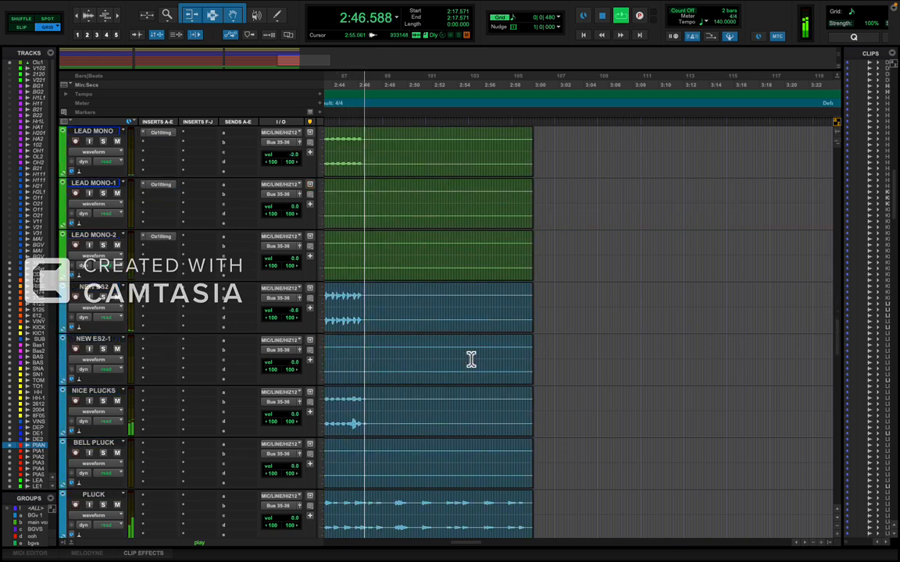
scroll(471, 359, "down", 2)
scroll(471, 359, "down", 2)
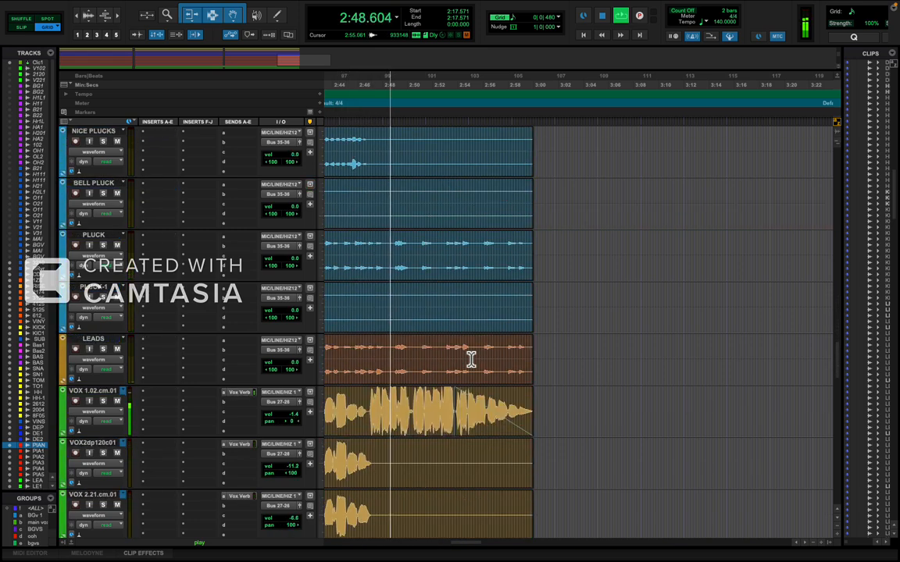
scroll(471, 360, "up", 10)
scroll(471, 359, "up", 2)
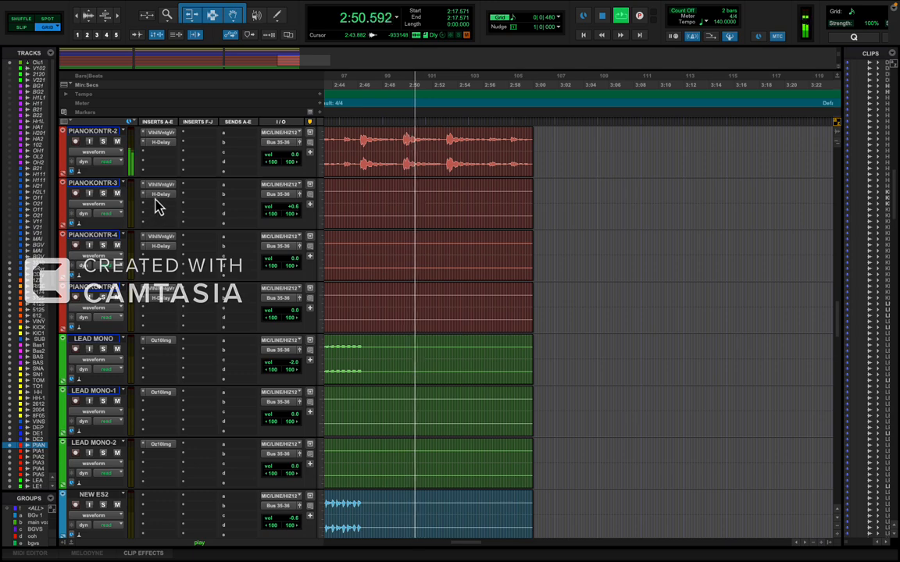
left_click_drag(156, 195, 159, 174)
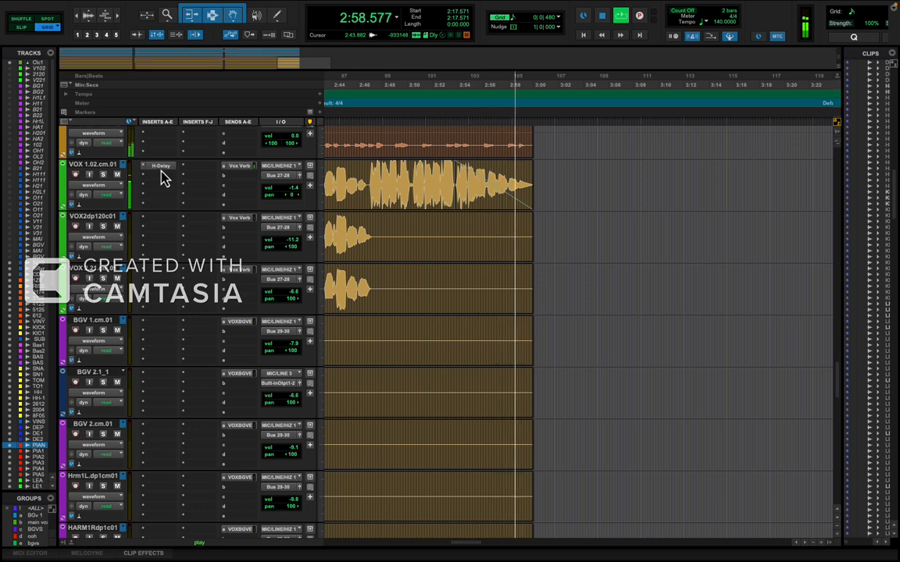
Lower the feedback of the H-Delay on VOX 1.02.cm.01, set its delay to 1/4, and close it.
left_click(161, 167)
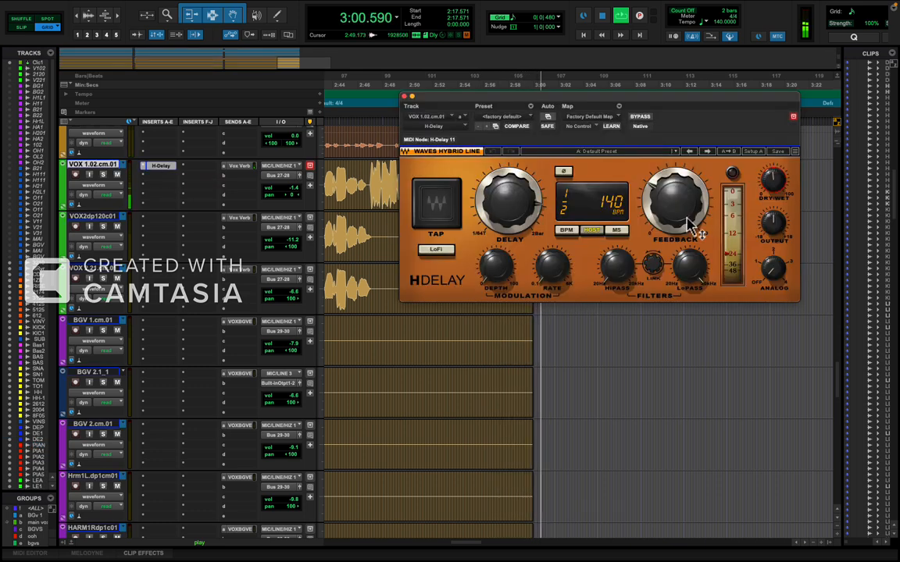
left_click_drag(681, 196, 672, 254)
left_click_drag(505, 208, 503, 260)
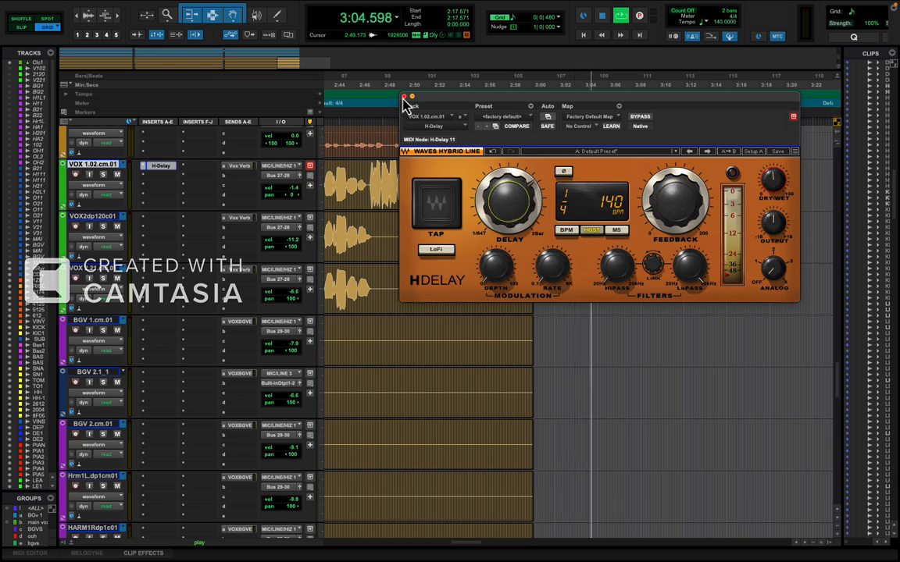
left_click(405, 96)
Replay from 2:48.642 and display the H-Delay Mix automation on VOX 1.02.cm.01, with the plug-in window closed.
left_click(399, 113)
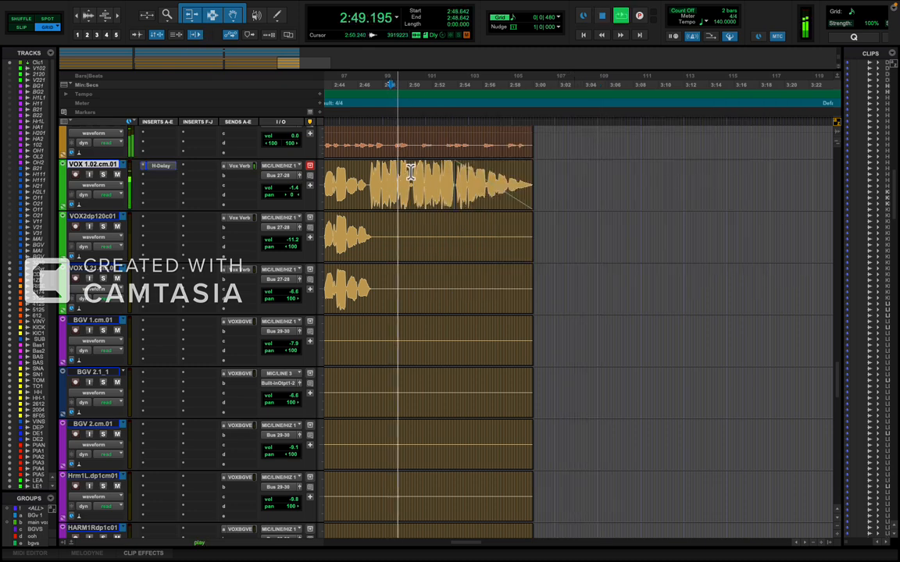
left_click(164, 167)
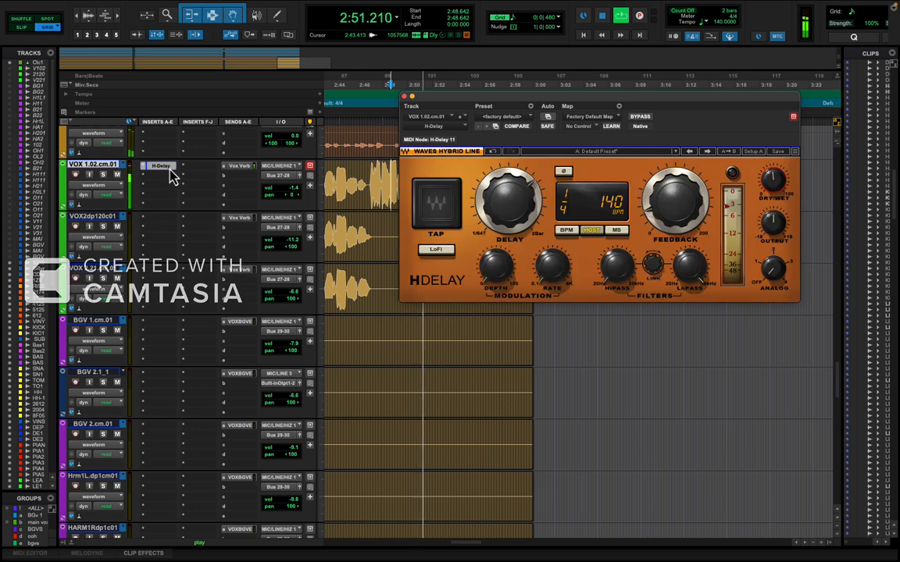
left_click(95, 185)
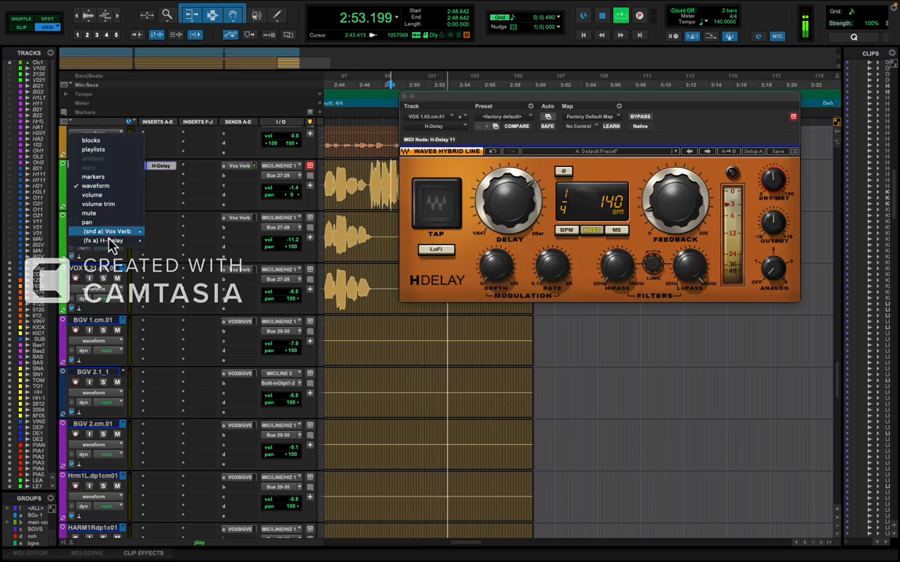
mouse_move(123, 242)
left_click(159, 243)
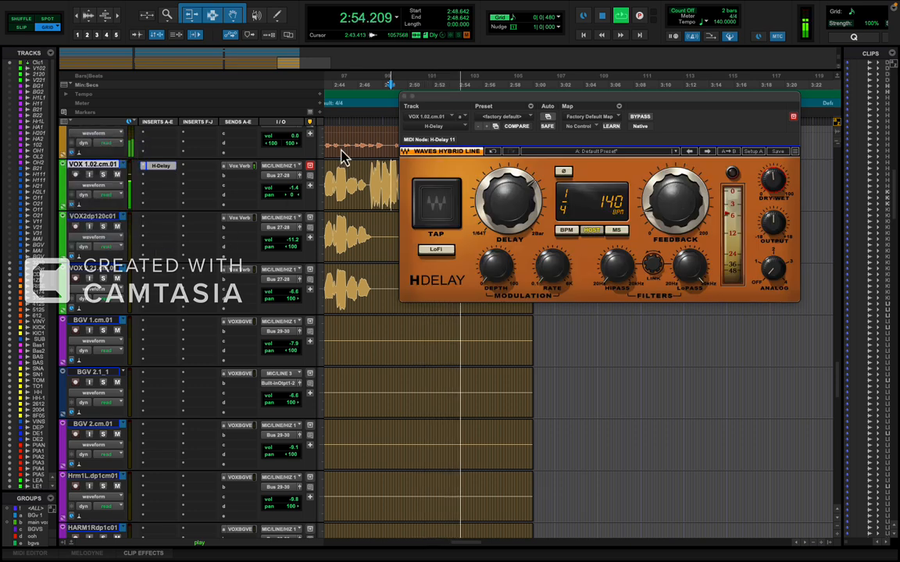
left_click(404, 97)
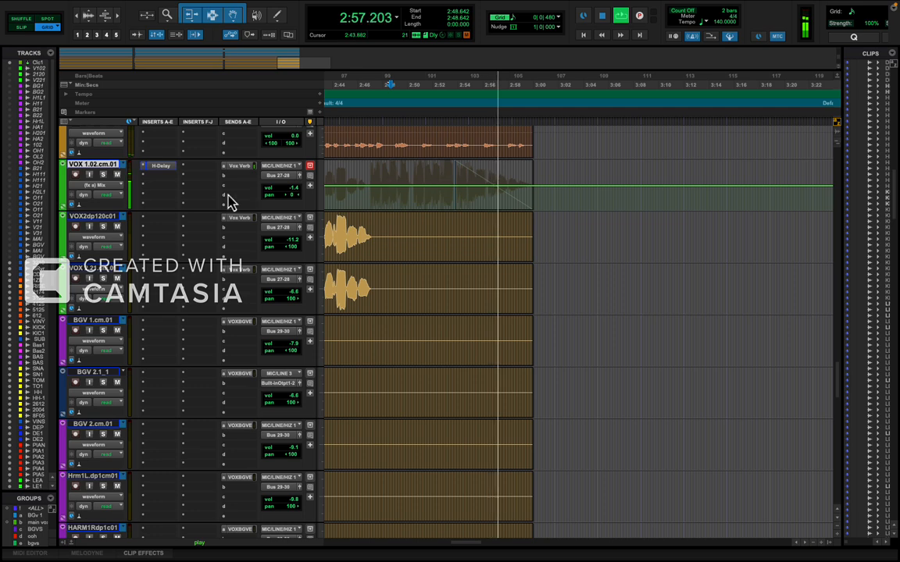
scroll(309, 213, "up", 5)
scroll(310, 213, "down", 5)
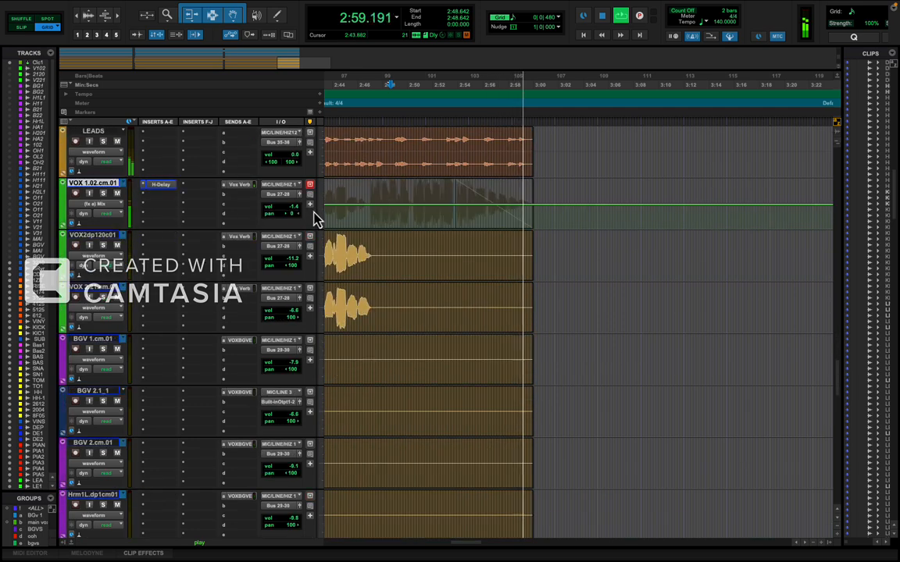
Lower the H-Delay Mix automation on VOX 1.02.cm.01 to its minimum along the whole track.
key("r")
key("r")
key("r")
key("r")
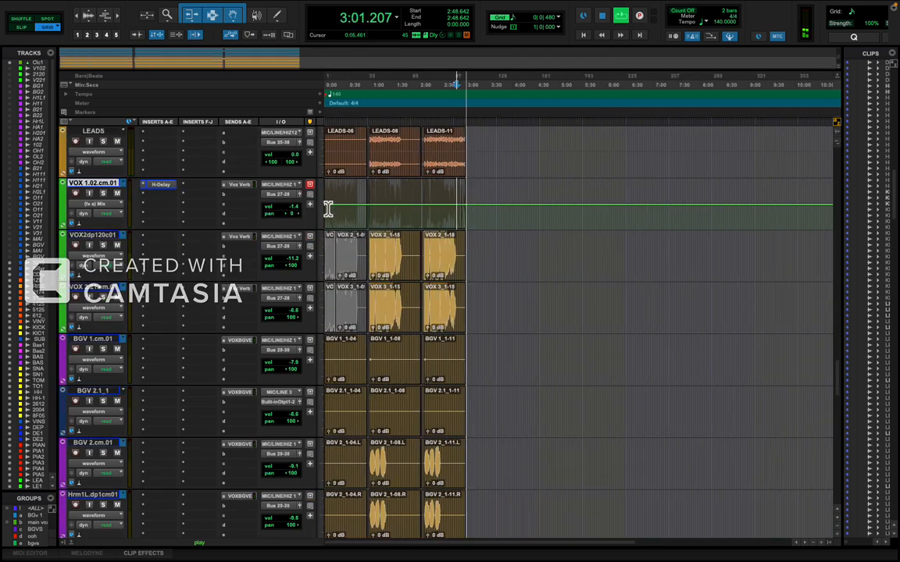
left_click_drag(328, 208, 328, 228)
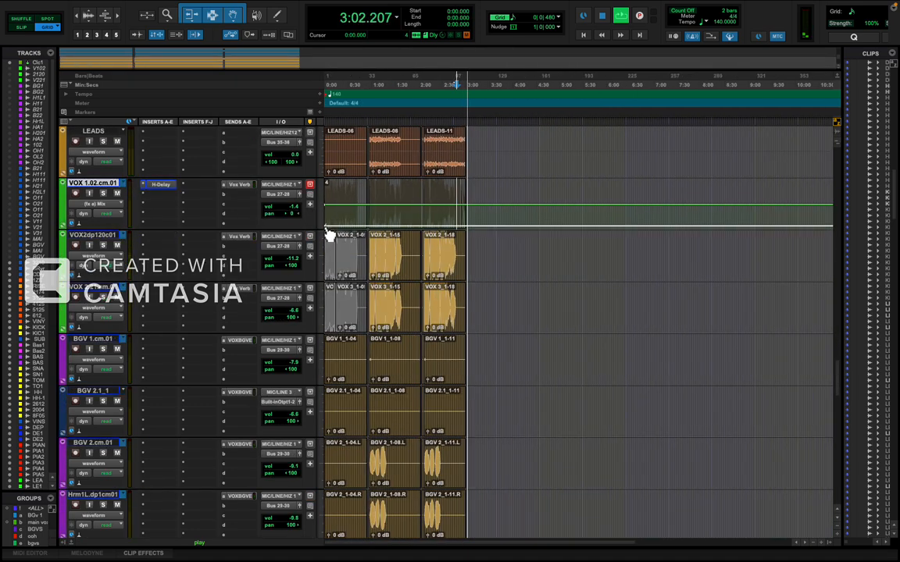
Play from 2:42.428 and draw a rising H-Delay Mix ramp on VOX 1.02.cm.01 from the start of the last vocal phrase to about 56 at 3:00.000.
left_click(451, 204)
key("space")
key("t")
key("t")
key("t")
key("t")
scroll(524, 238, "right", 2)
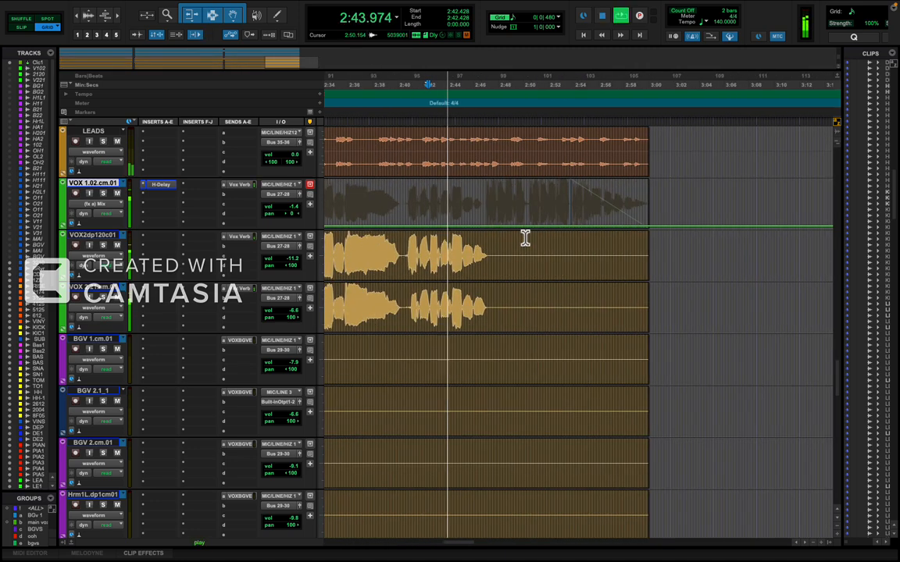
left_click(487, 231)
left_click_drag(652, 231, 654, 175)
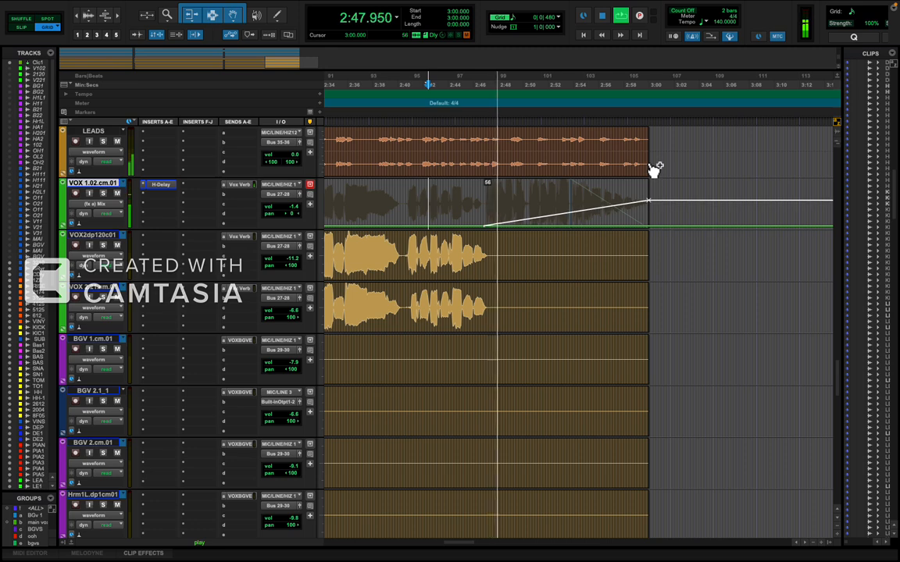
Add a breakpoint of about 32 at 2:55.714 to the H-Delay Mix ramp and check the vocal's H-Delay window.
left_click(435, 211)
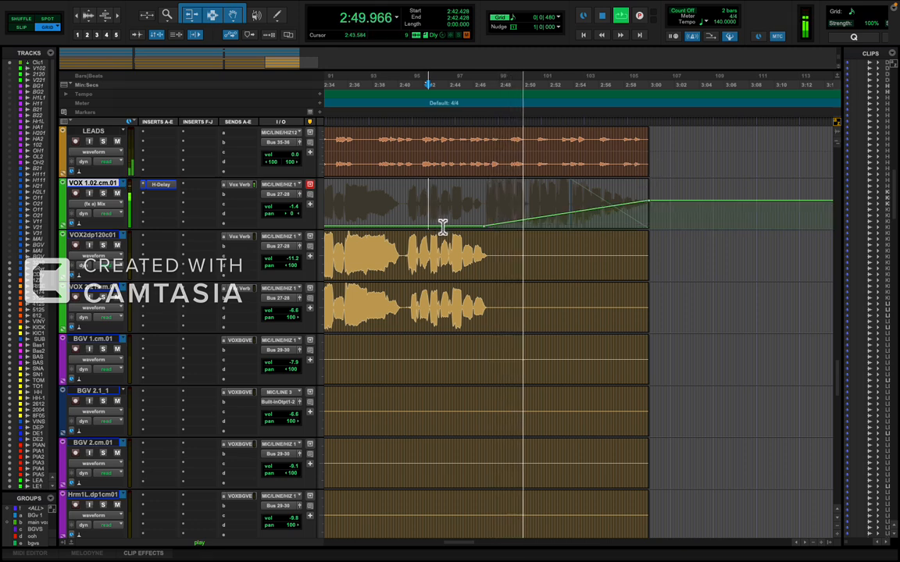
left_click(587, 217)
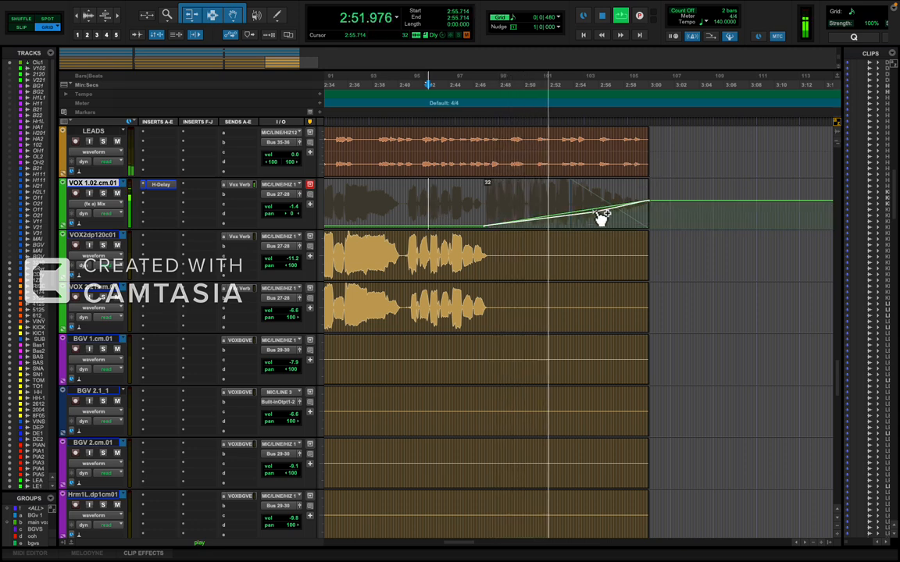
left_click(598, 211)
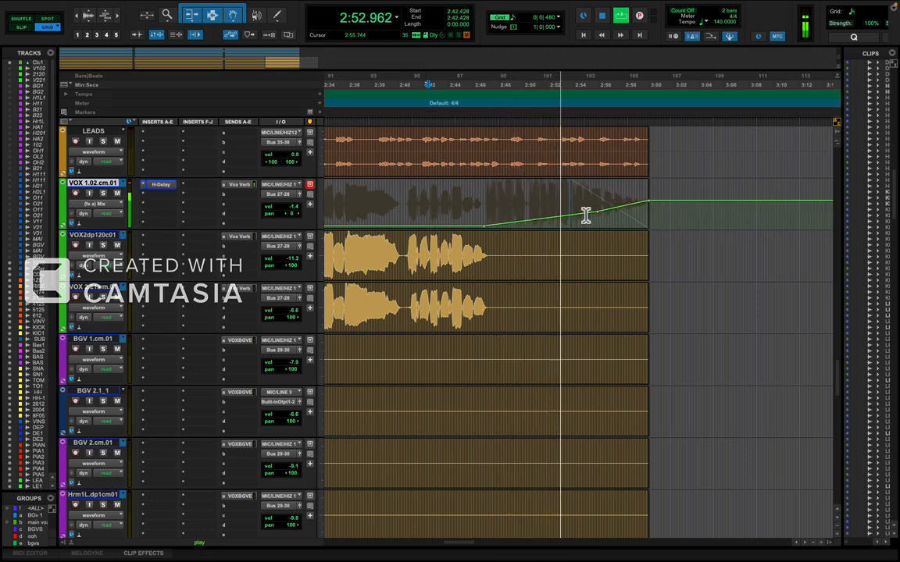
left_click(162, 186)
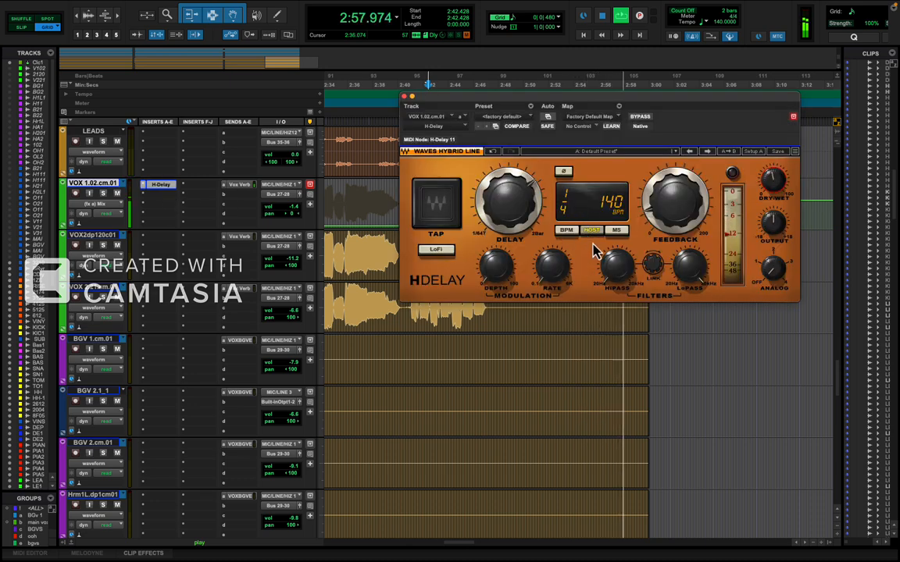
left_click(405, 96)
Insert ValhallaVintageVerb (mono/stereo) after the H-Delay on VOX 1.02.cm.01.
scroll(426, 233, "down", 15)
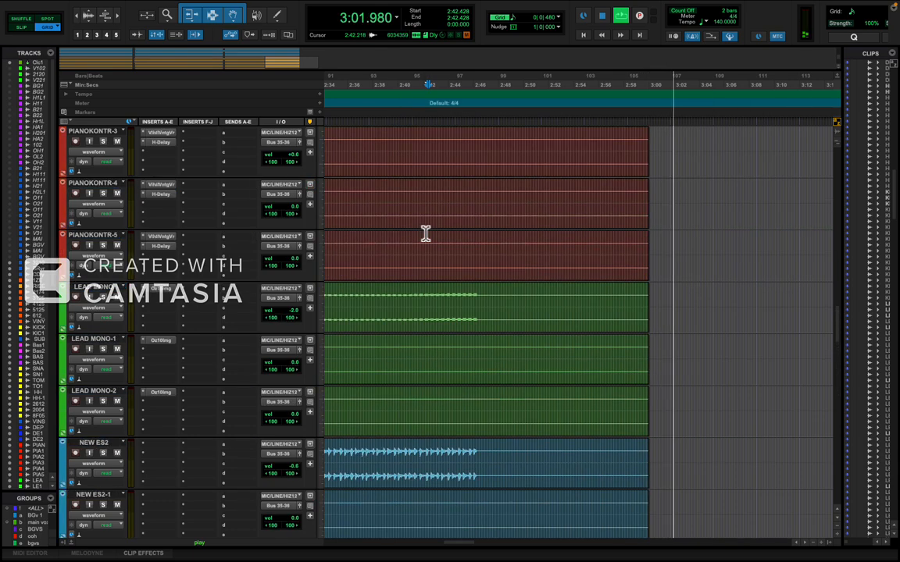
scroll(426, 233, "up", 3)
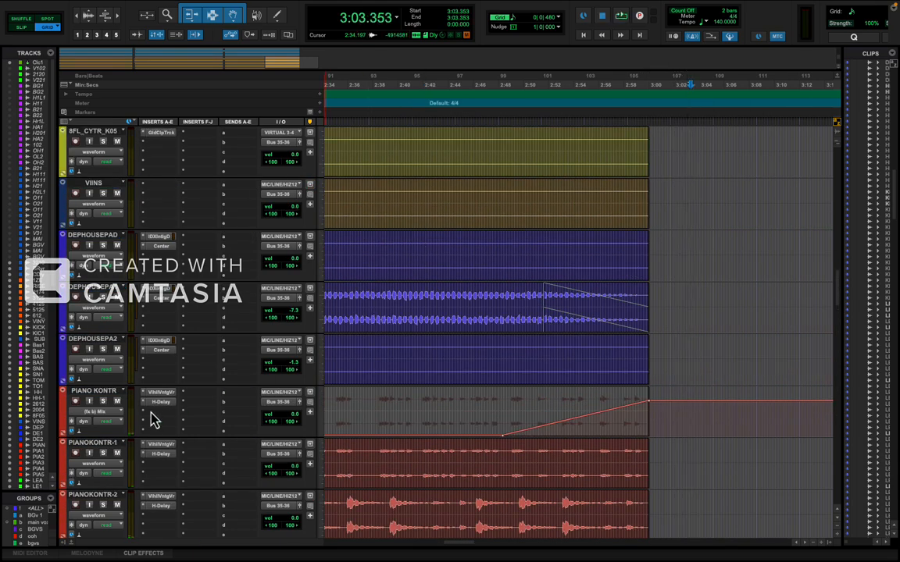
left_click_drag(161, 393, 200, 357)
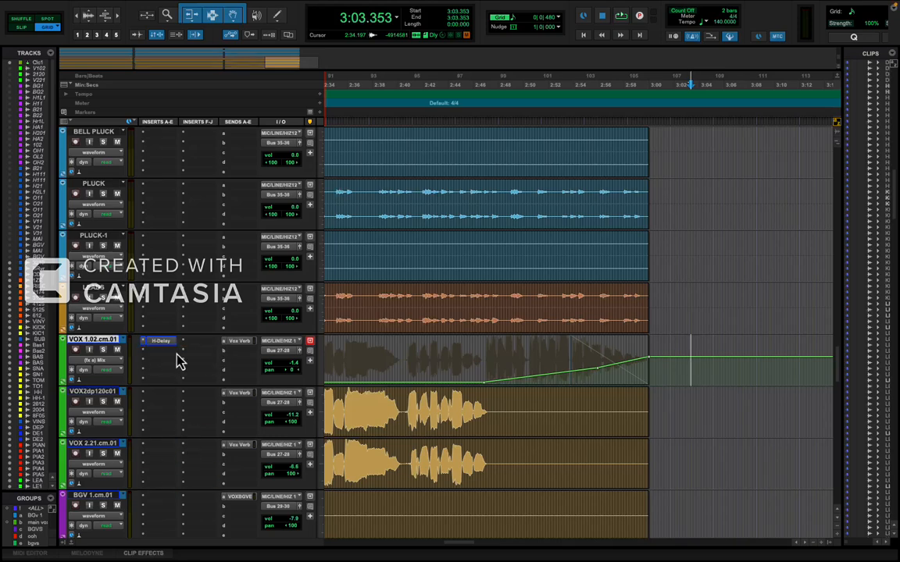
left_click(168, 361)
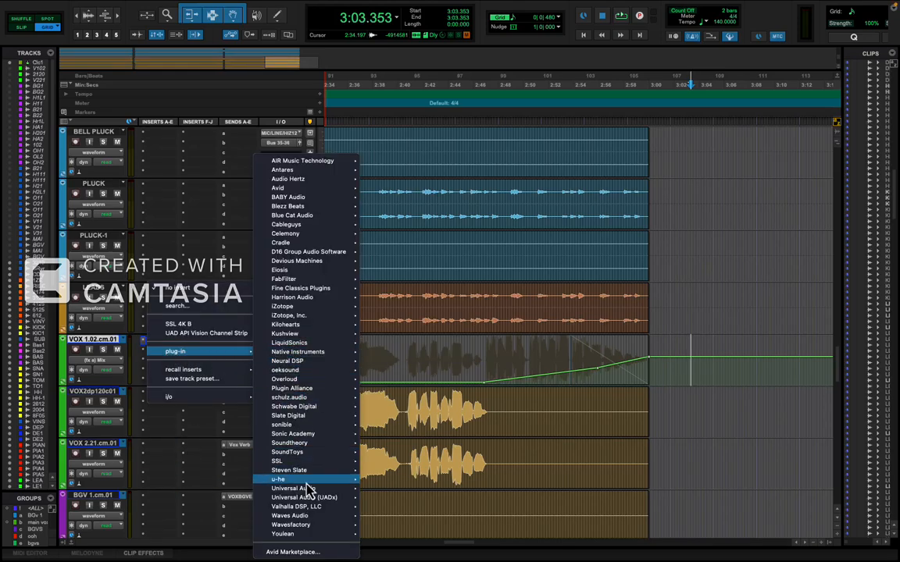
mouse_move(311, 508)
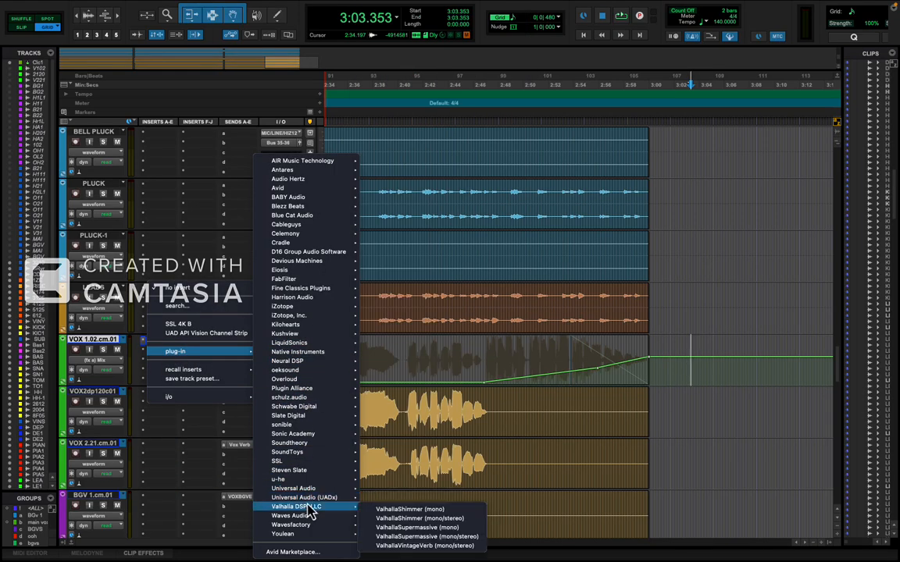
left_click(422, 546)
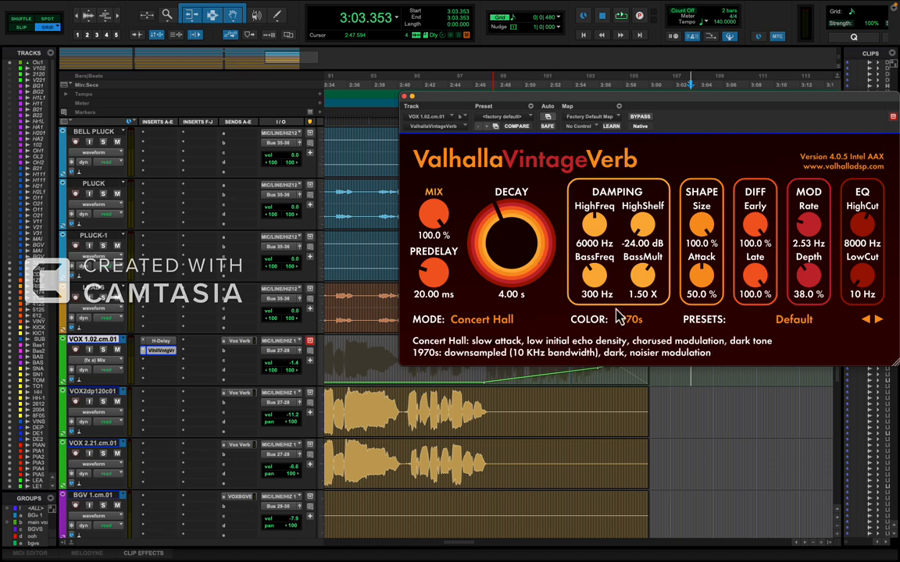
Set the vocal reverb's color to NOW, mode to Chamber1979 and mix to 0%, with its window closed.
left_click(617, 316)
left_click(634, 347)
left_click(500, 330)
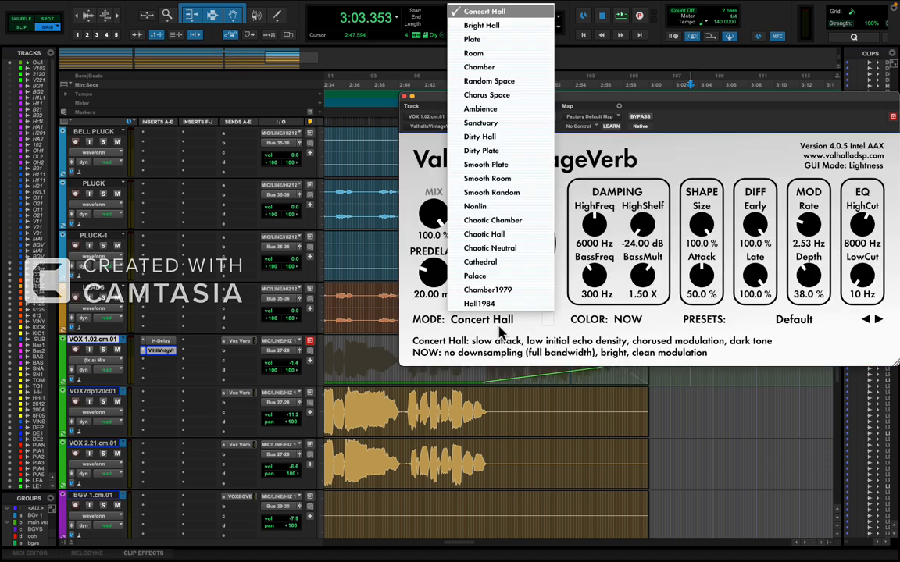
left_click(487, 290)
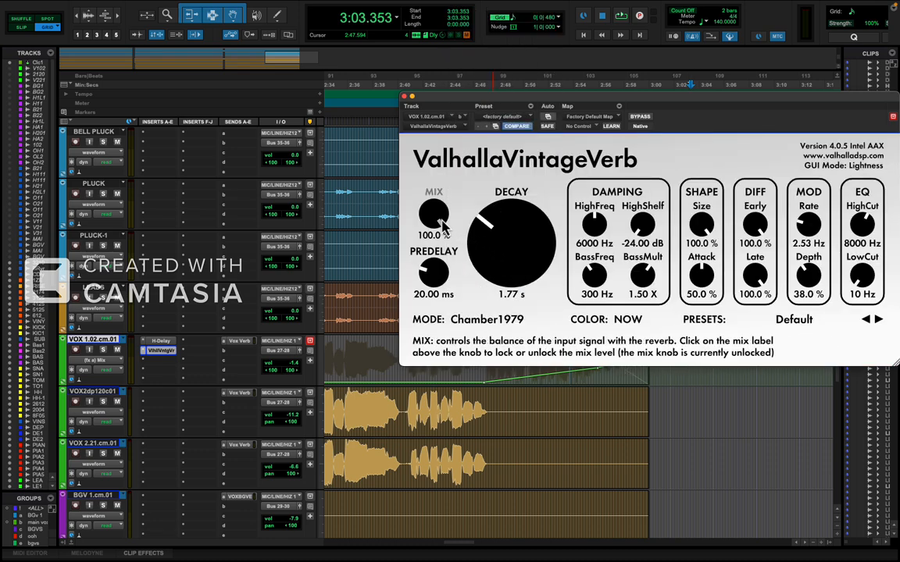
left_click_drag(442, 226, 426, 390)
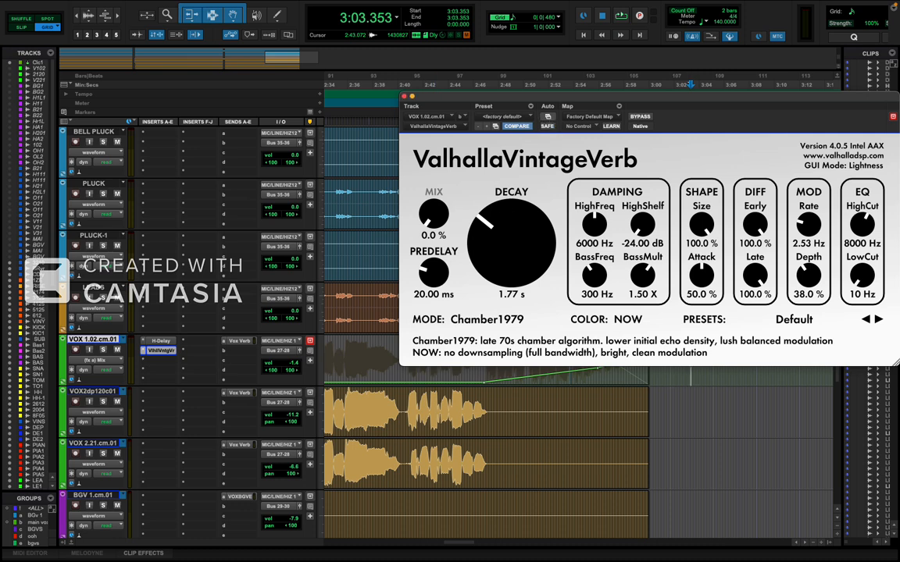
left_click(405, 98)
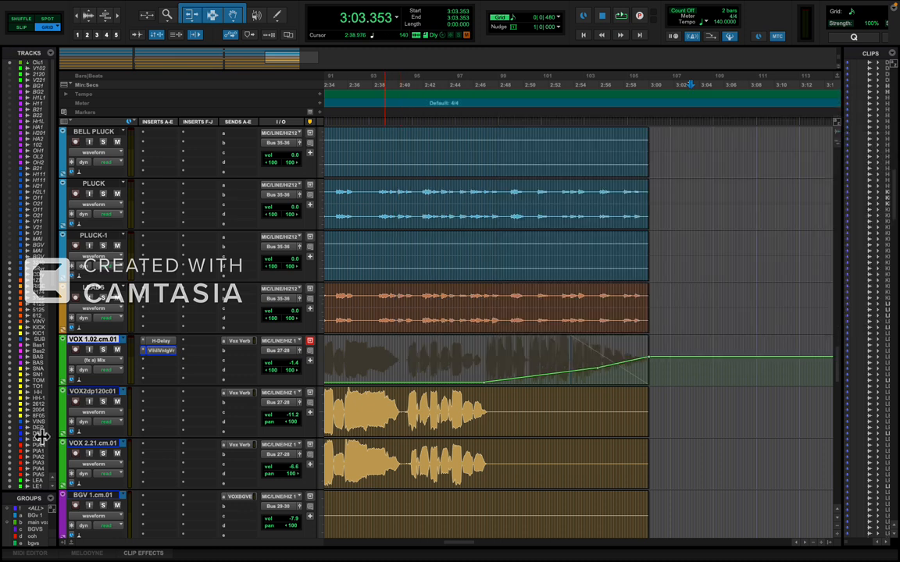
Display the ValhallaVintageVerb Mix automation on VOX 1.02.cm.01 and ramp it up from the start of the last vocal phrase to 3:00.053.
left_click(100, 361)
mouse_move(108, 370)
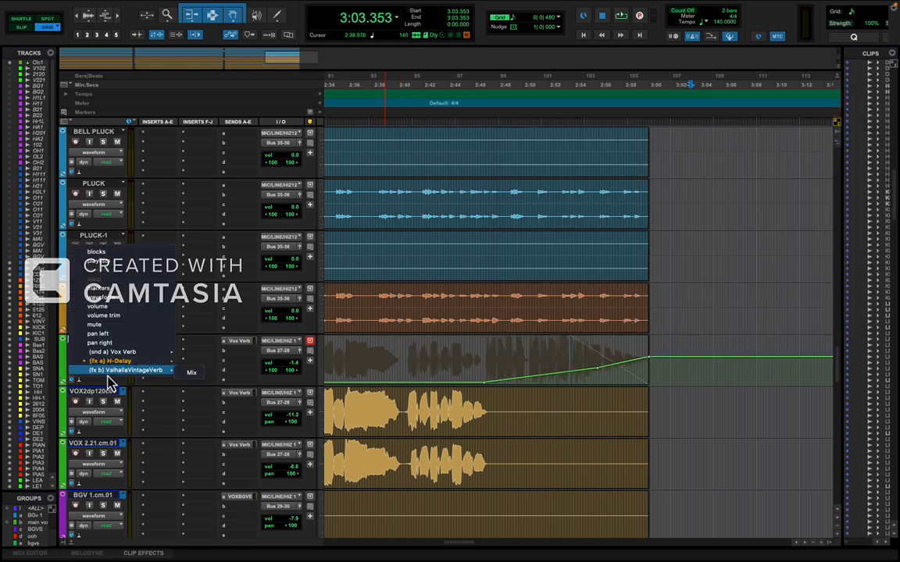
left_click(188, 373)
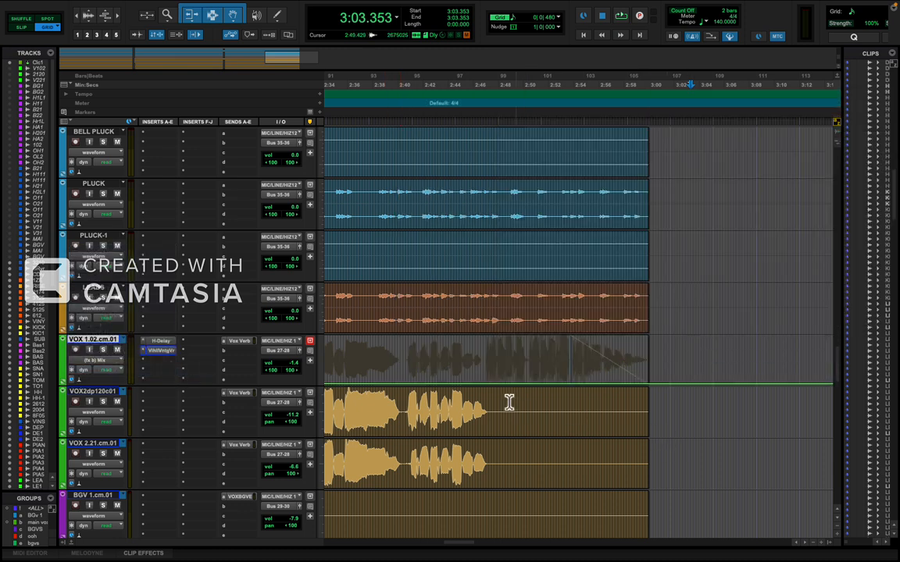
left_click(487, 384)
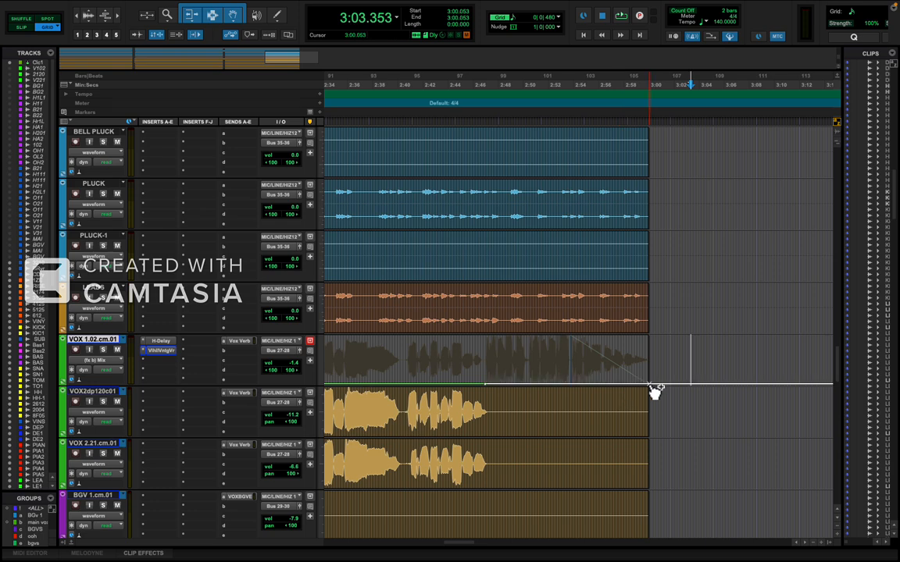
left_click_drag(648, 384, 648, 361)
Play from 2:47.357 and examine the vocal ending through the reverb mix ramp.
left_click(494, 361)
key("space")
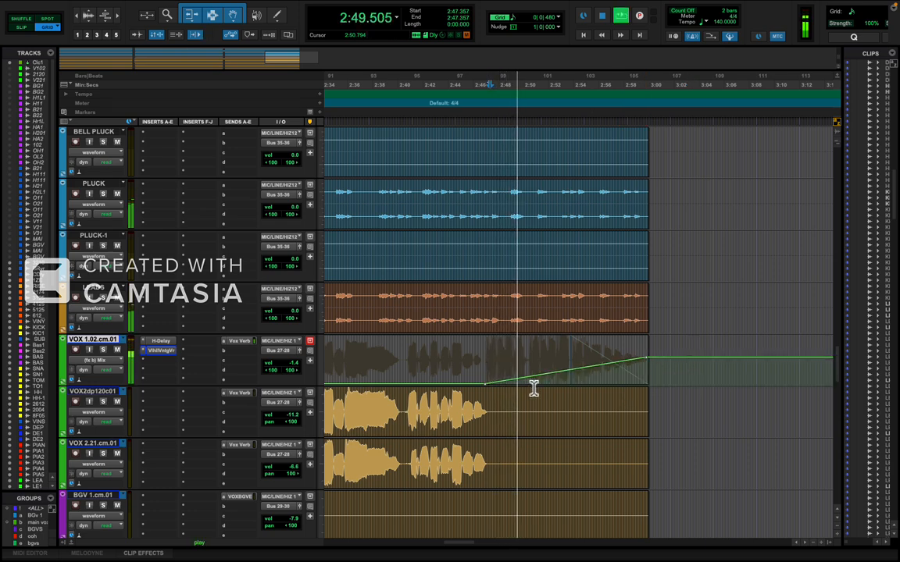
scroll(534, 388, "left", 3)
key("r")
key("t")
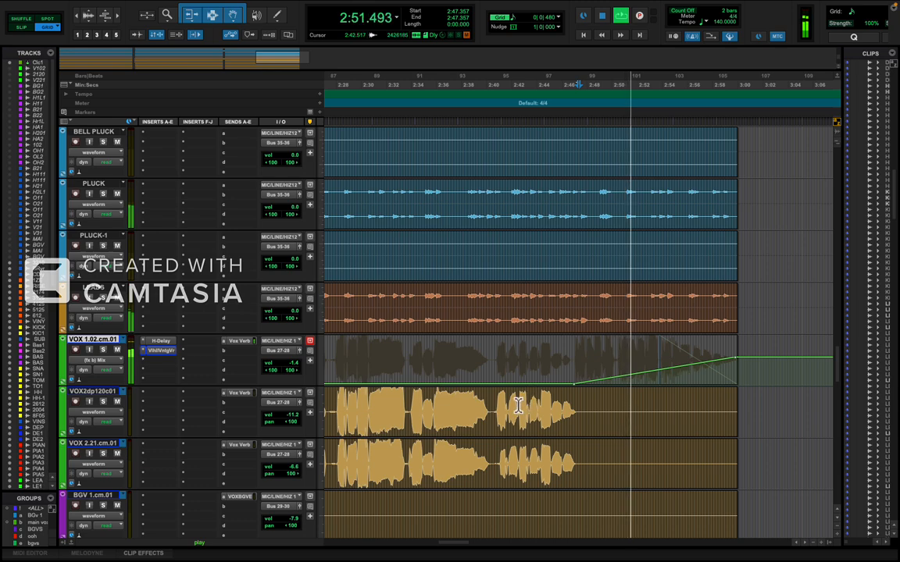
key("r")
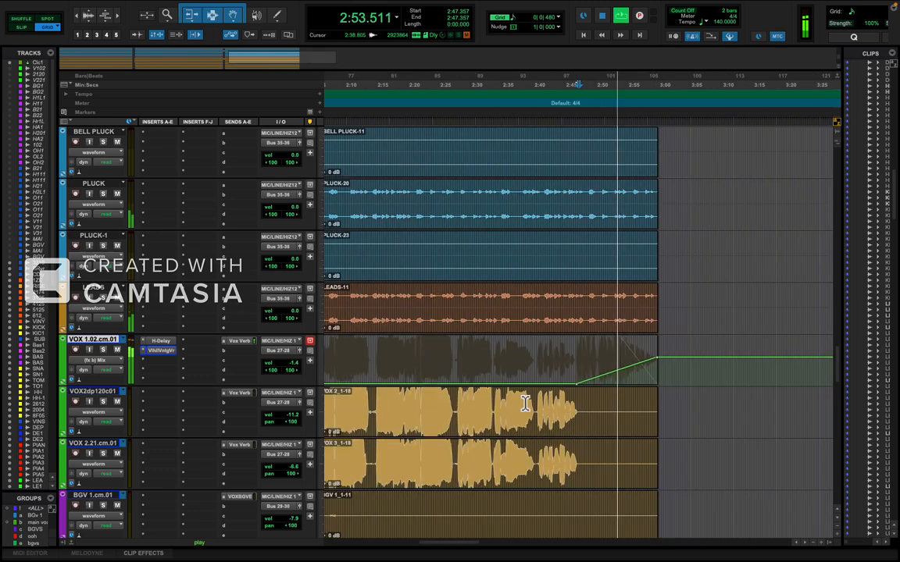
key("t")
key("t")
key("r")
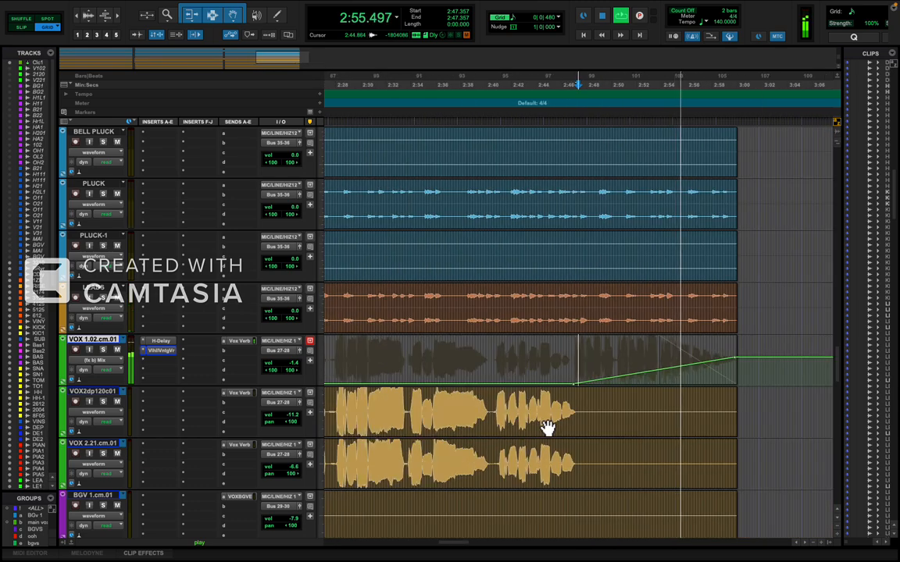
scroll(547, 428, "right", 4)
scroll(548, 428, "right", 1)
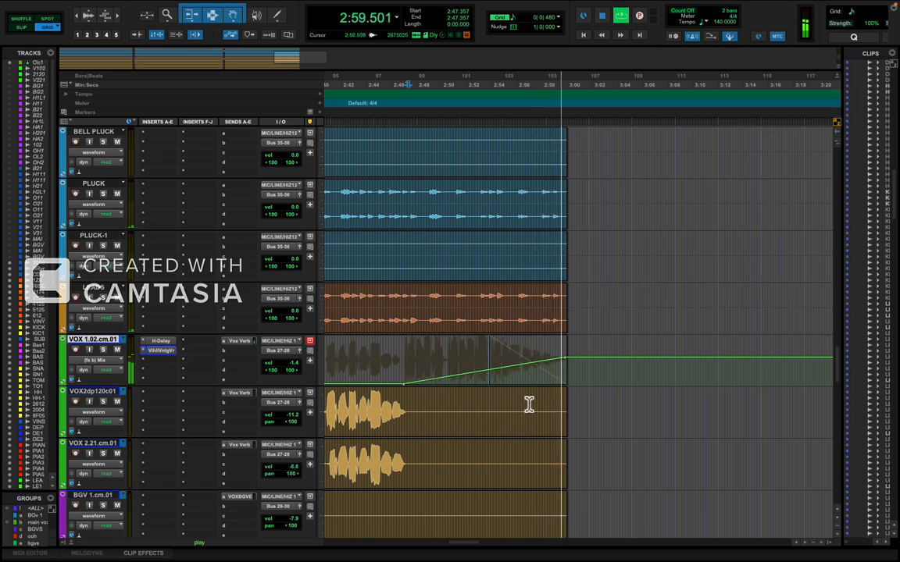
Keep playing past the end and examine the remaining tracks, from the harmonies and master to the piano tracks.
scroll(523, 413, "down", 15)
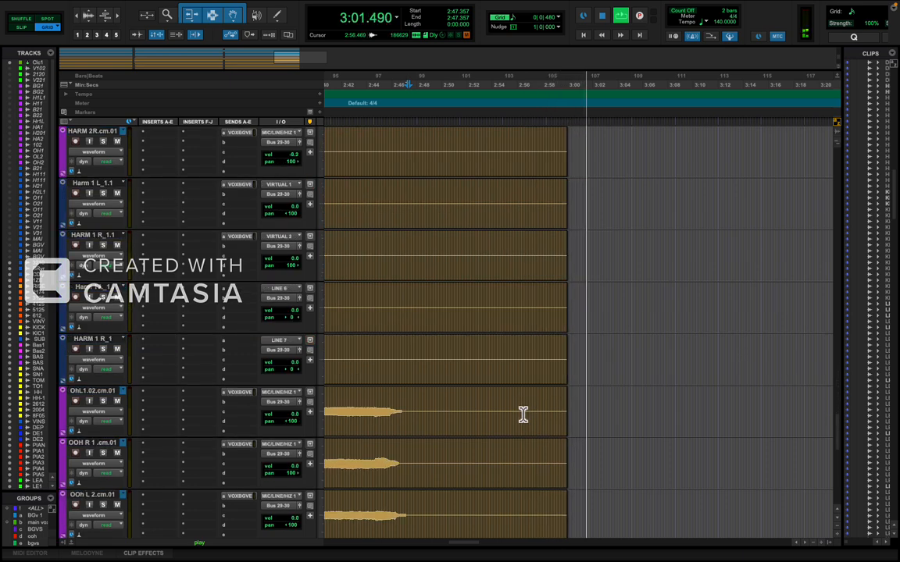
scroll(524, 415, "down", 3)
key("r")
key("r")
key("r")
key("r")
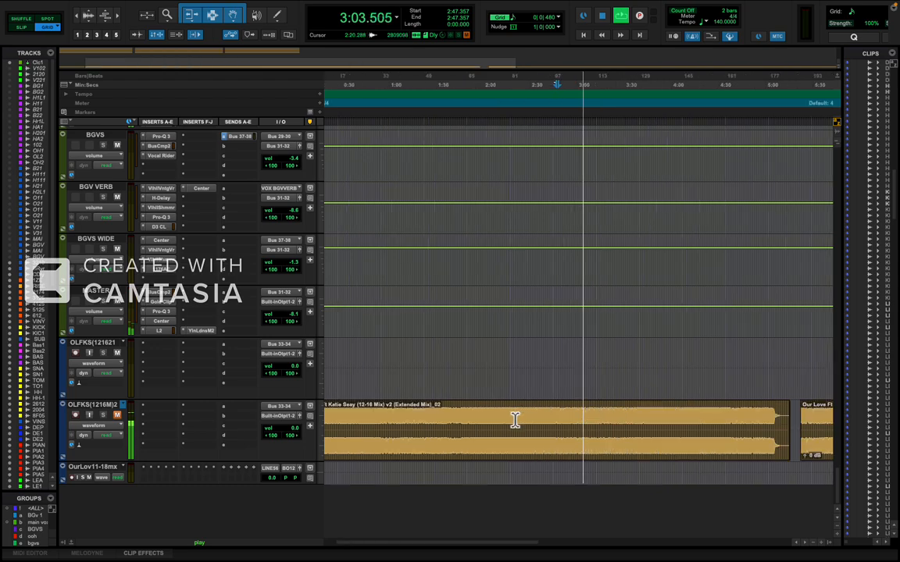
scroll(518, 420, "up", 20)
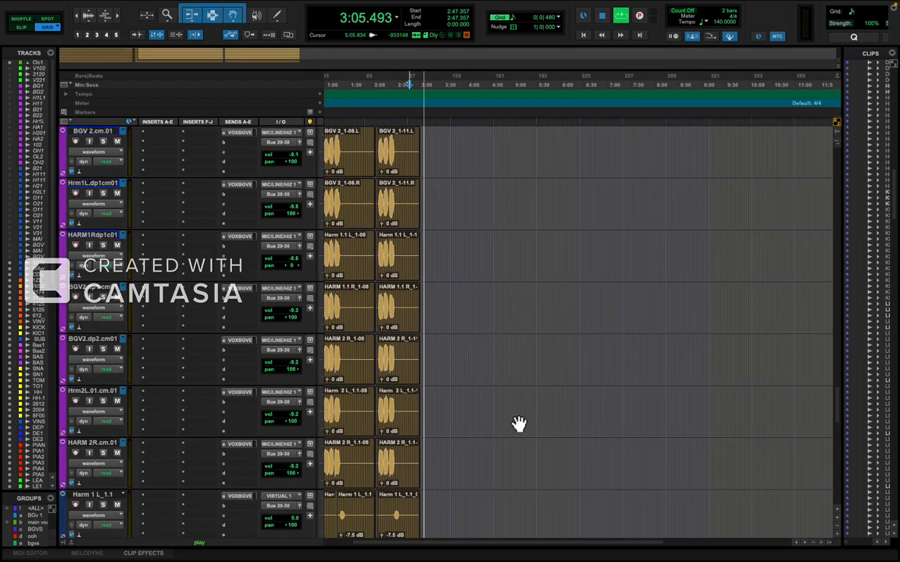
key("t")
key("t")
scroll(517, 421, "up", 10)
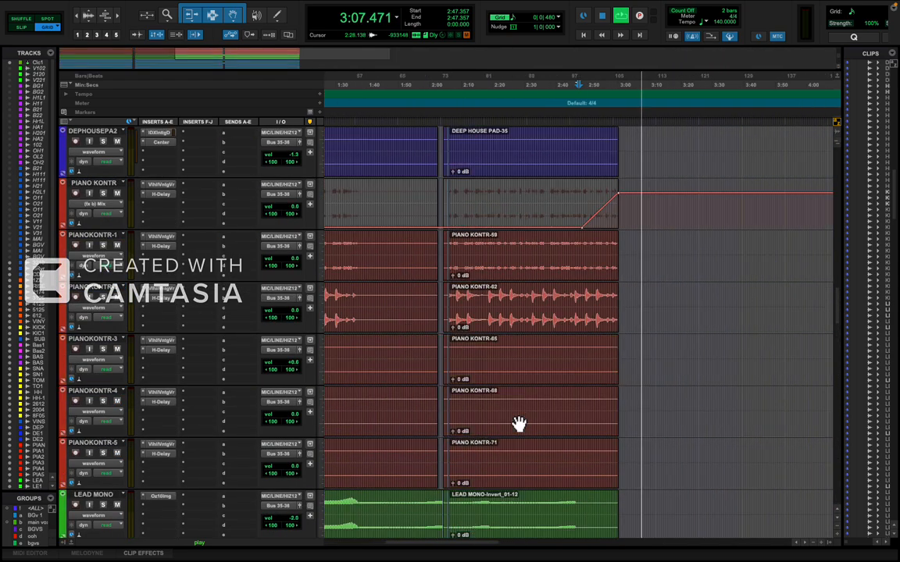
Save the Radio Edit session.
scroll(519, 424, "up", 5)
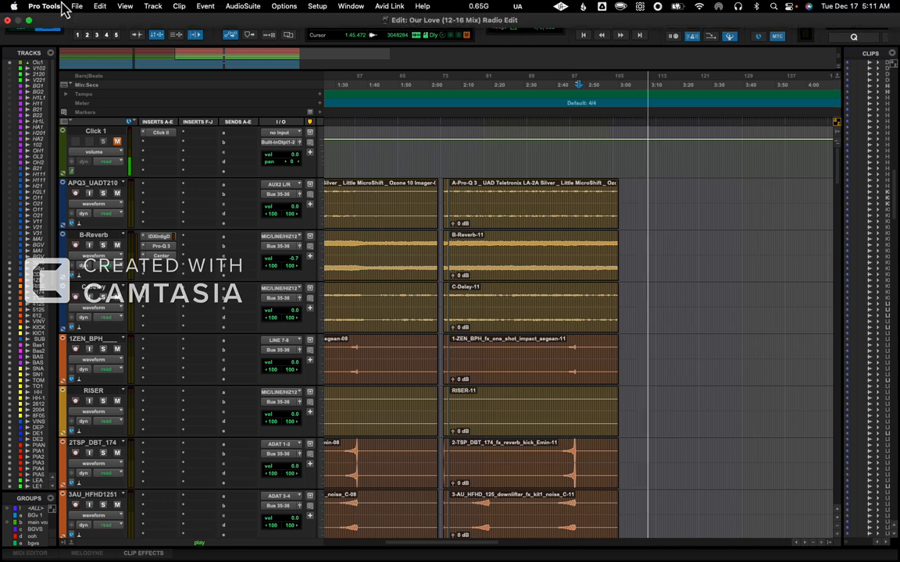
left_click(83, 6)
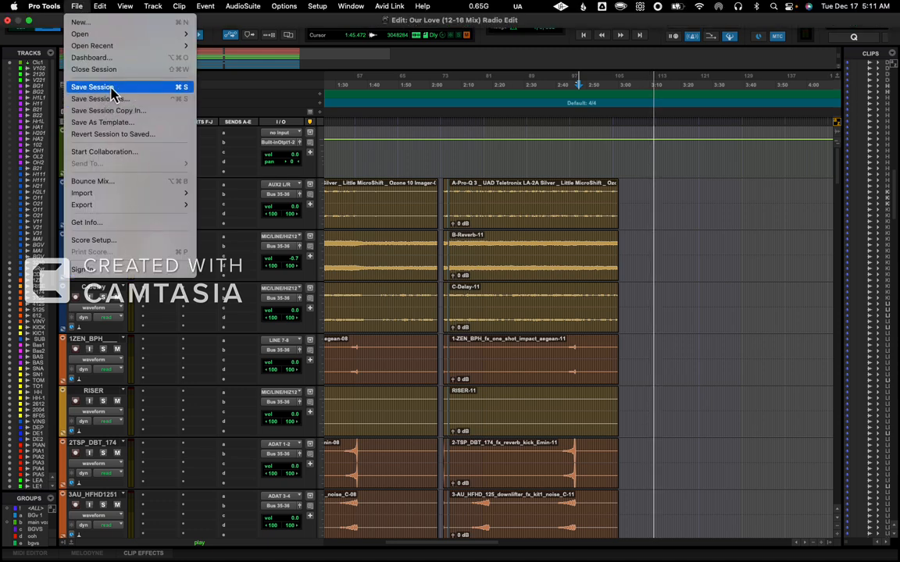
left_click(113, 88)
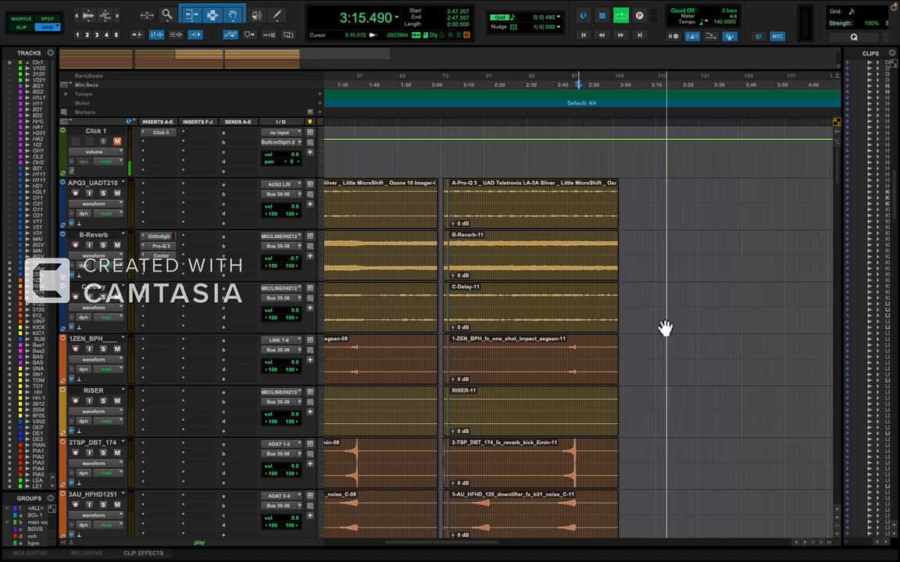
Place the edit cursor at 3:04.071 and zoom in on the timeline just after the final clips.
left_click(631, 292)
key("super+bracketright")
key("super+bracketright")
key("super+bracketright")
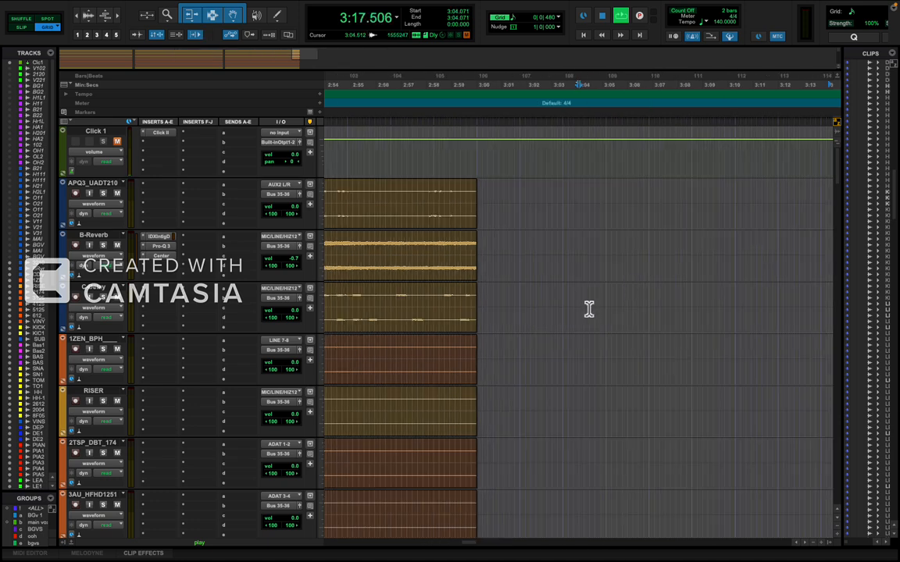